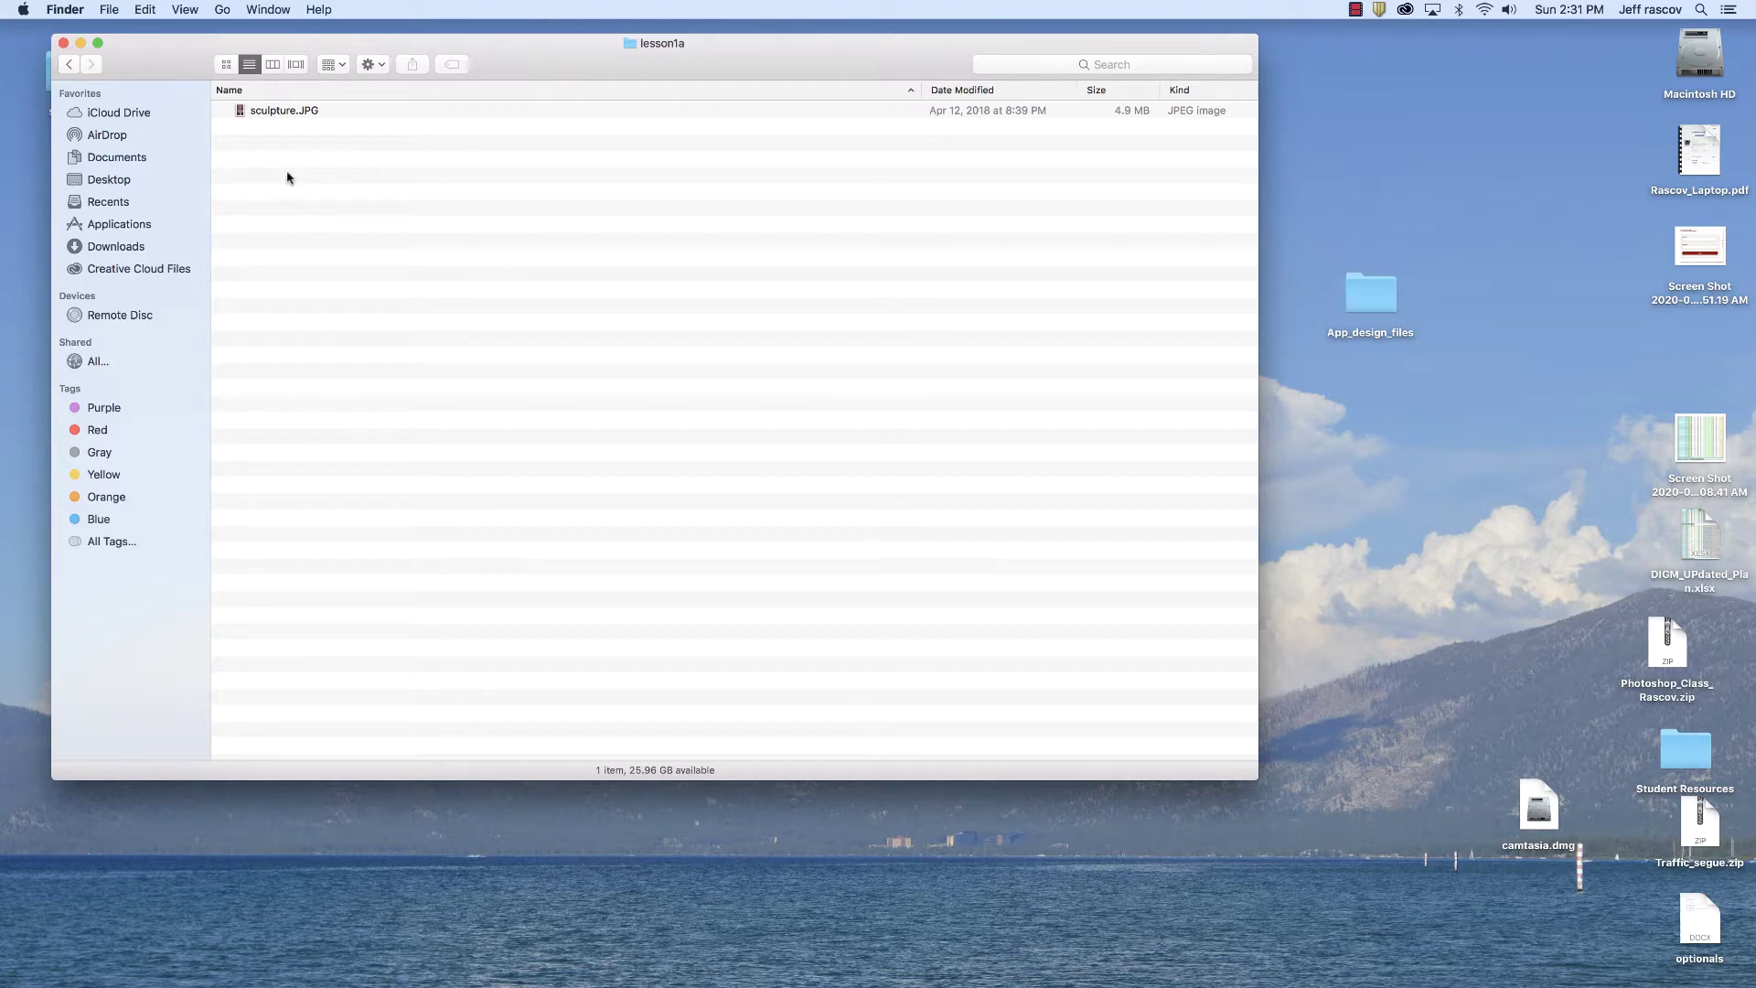
- Open the Lesson_1A.pdf handout from the Photoshop class folder on the desktop
drag(161, 60, 240, 260)
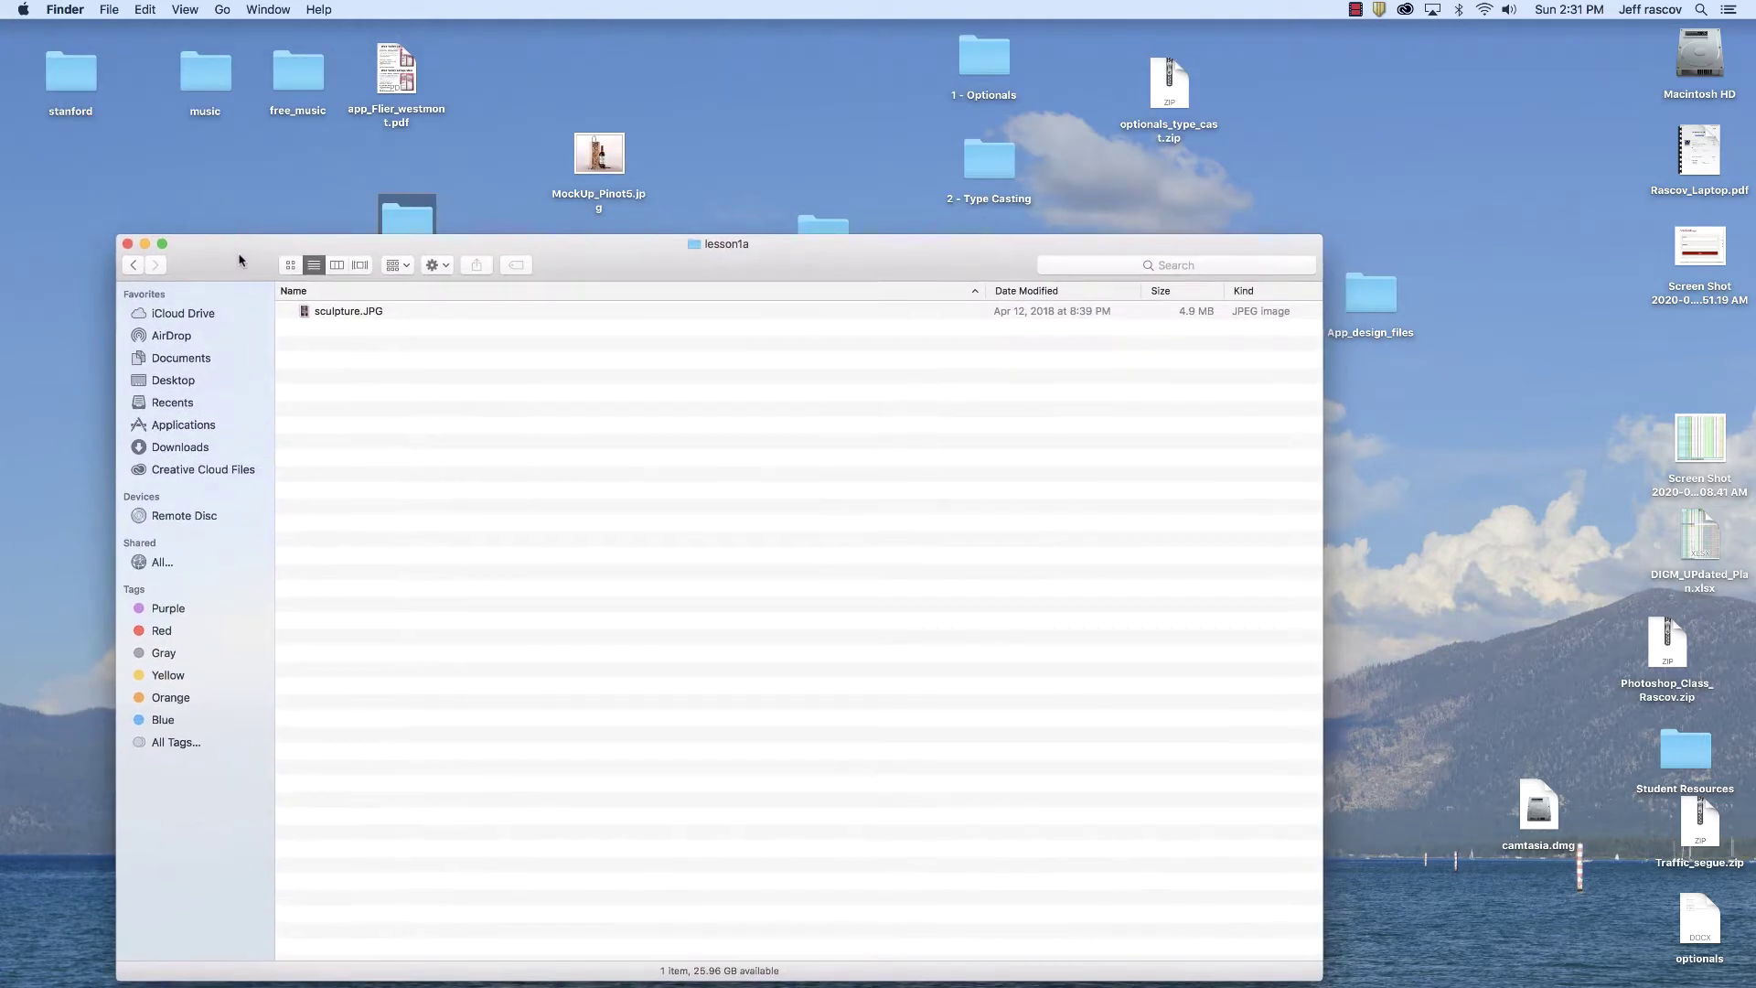
double_click(405, 211)
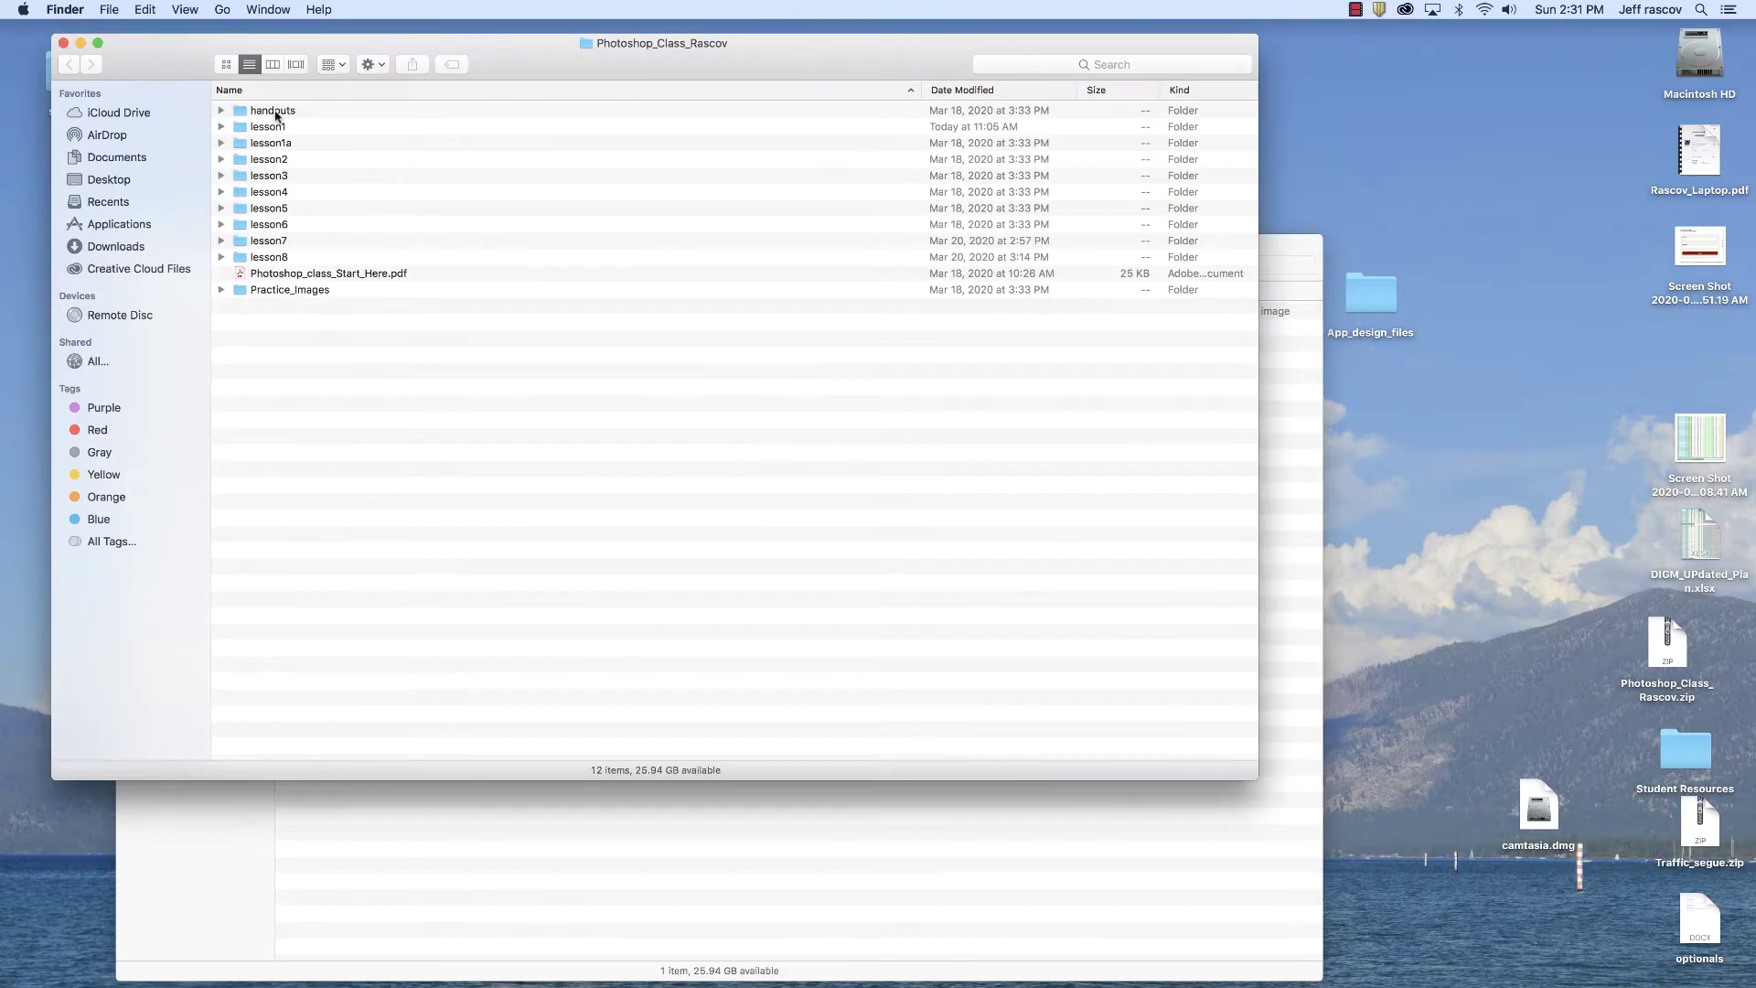
double_click(293, 128)
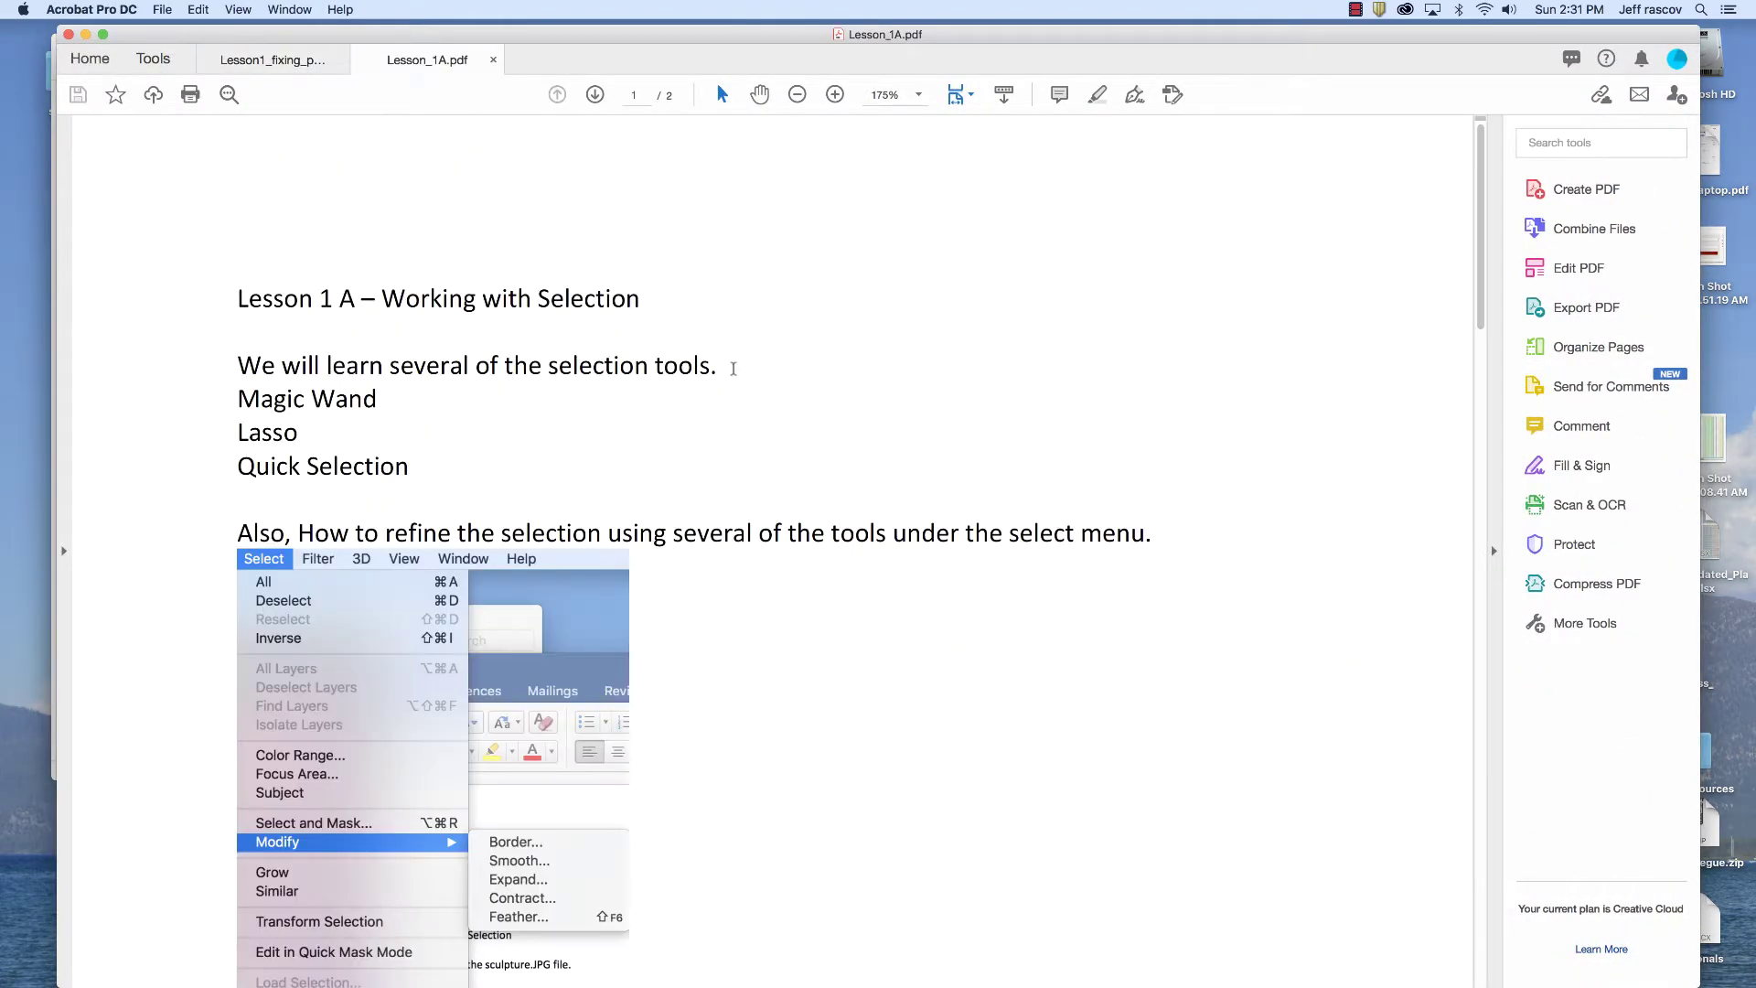
- Read through the Lesson_1A.pdf handout on working with selections and return to its first page
scroll(706, 462, down, 5)
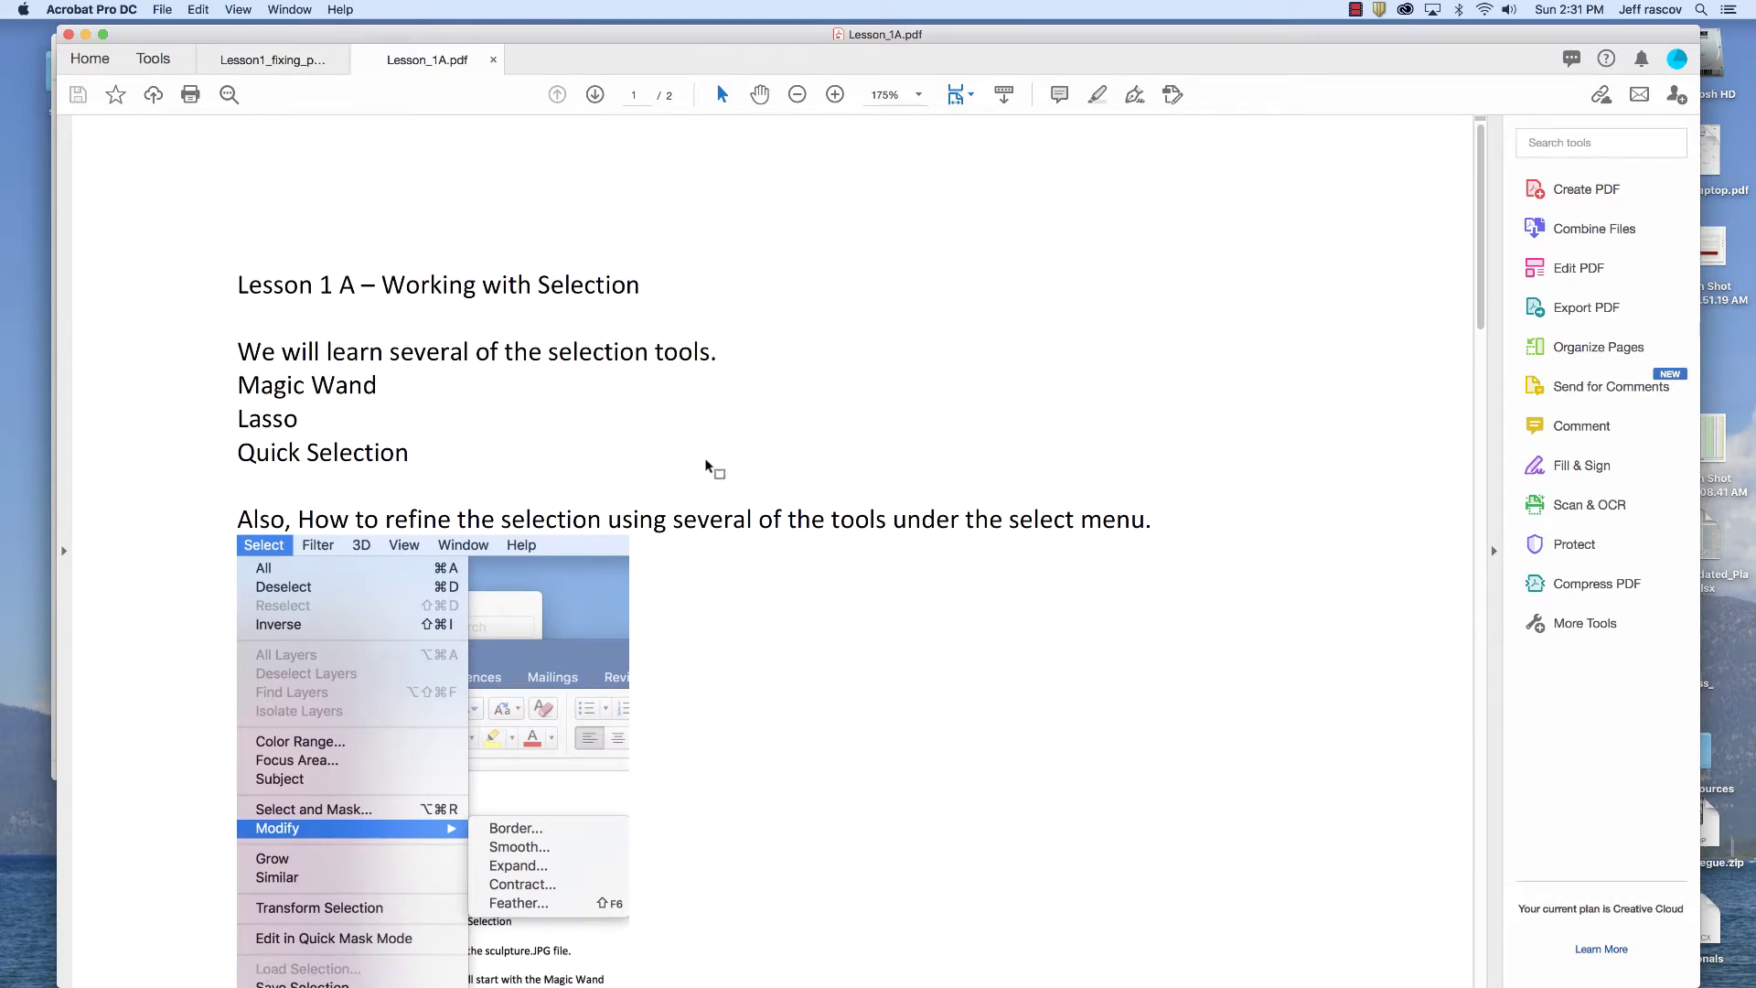
scroll(707, 462, down, 3)
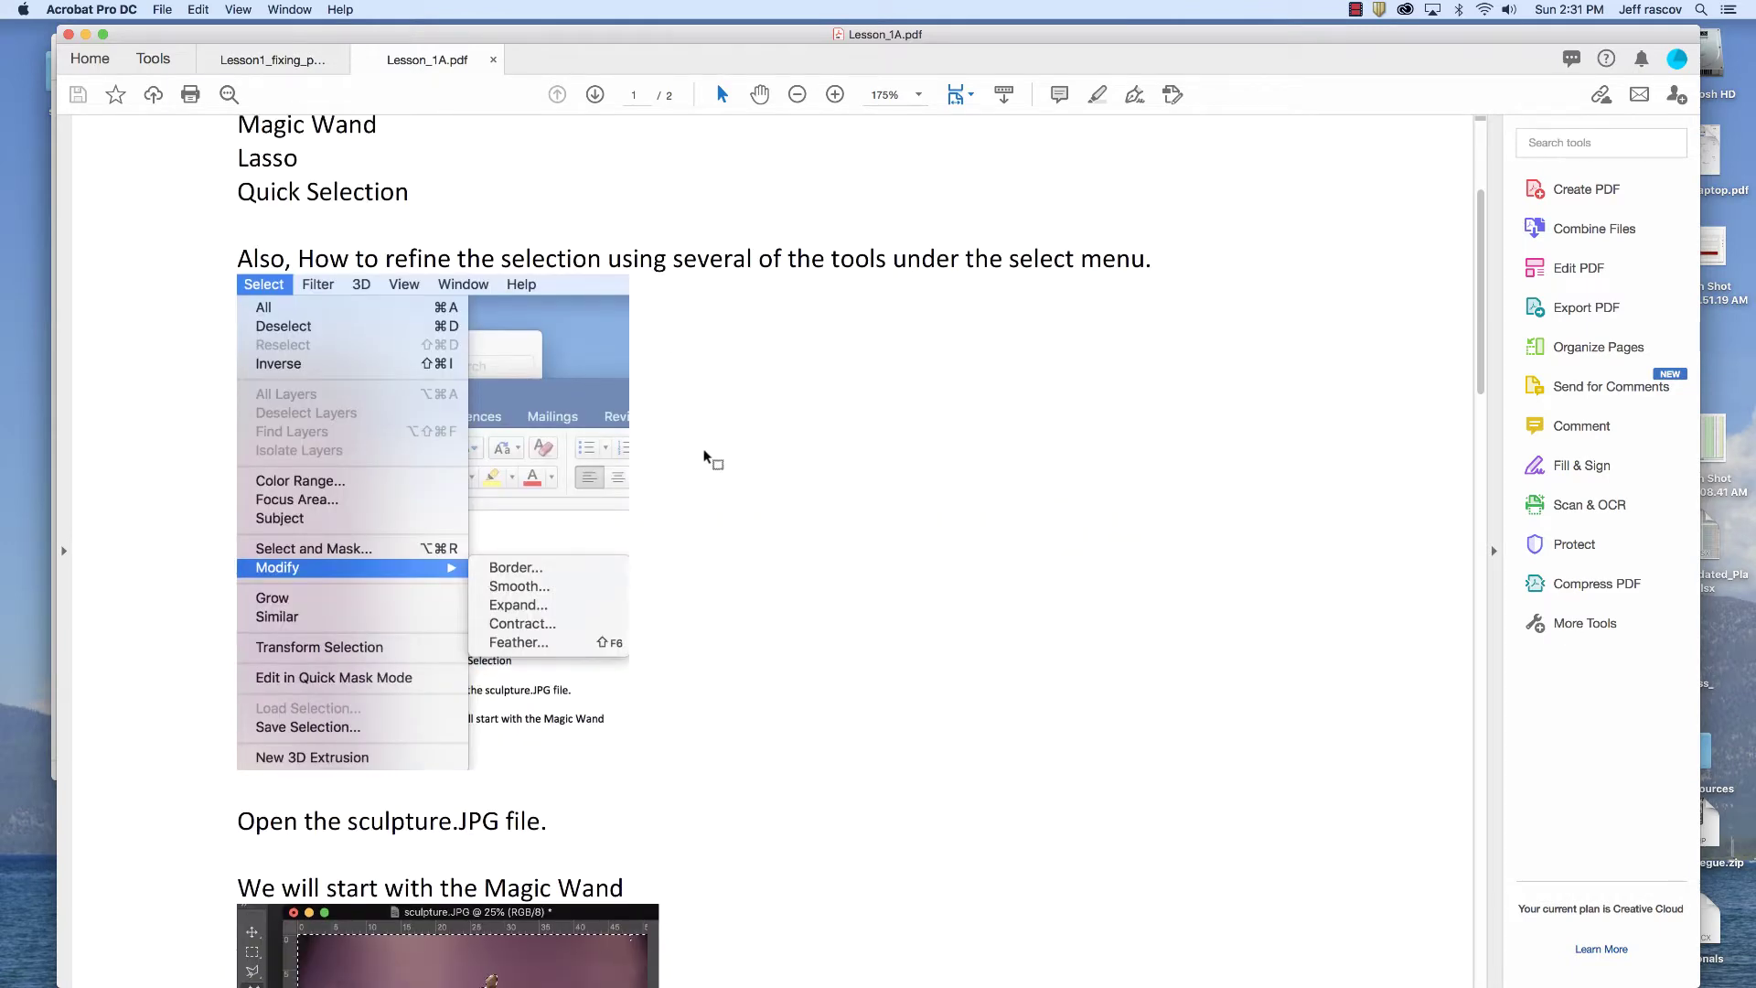
scroll(705, 454, down, 15)
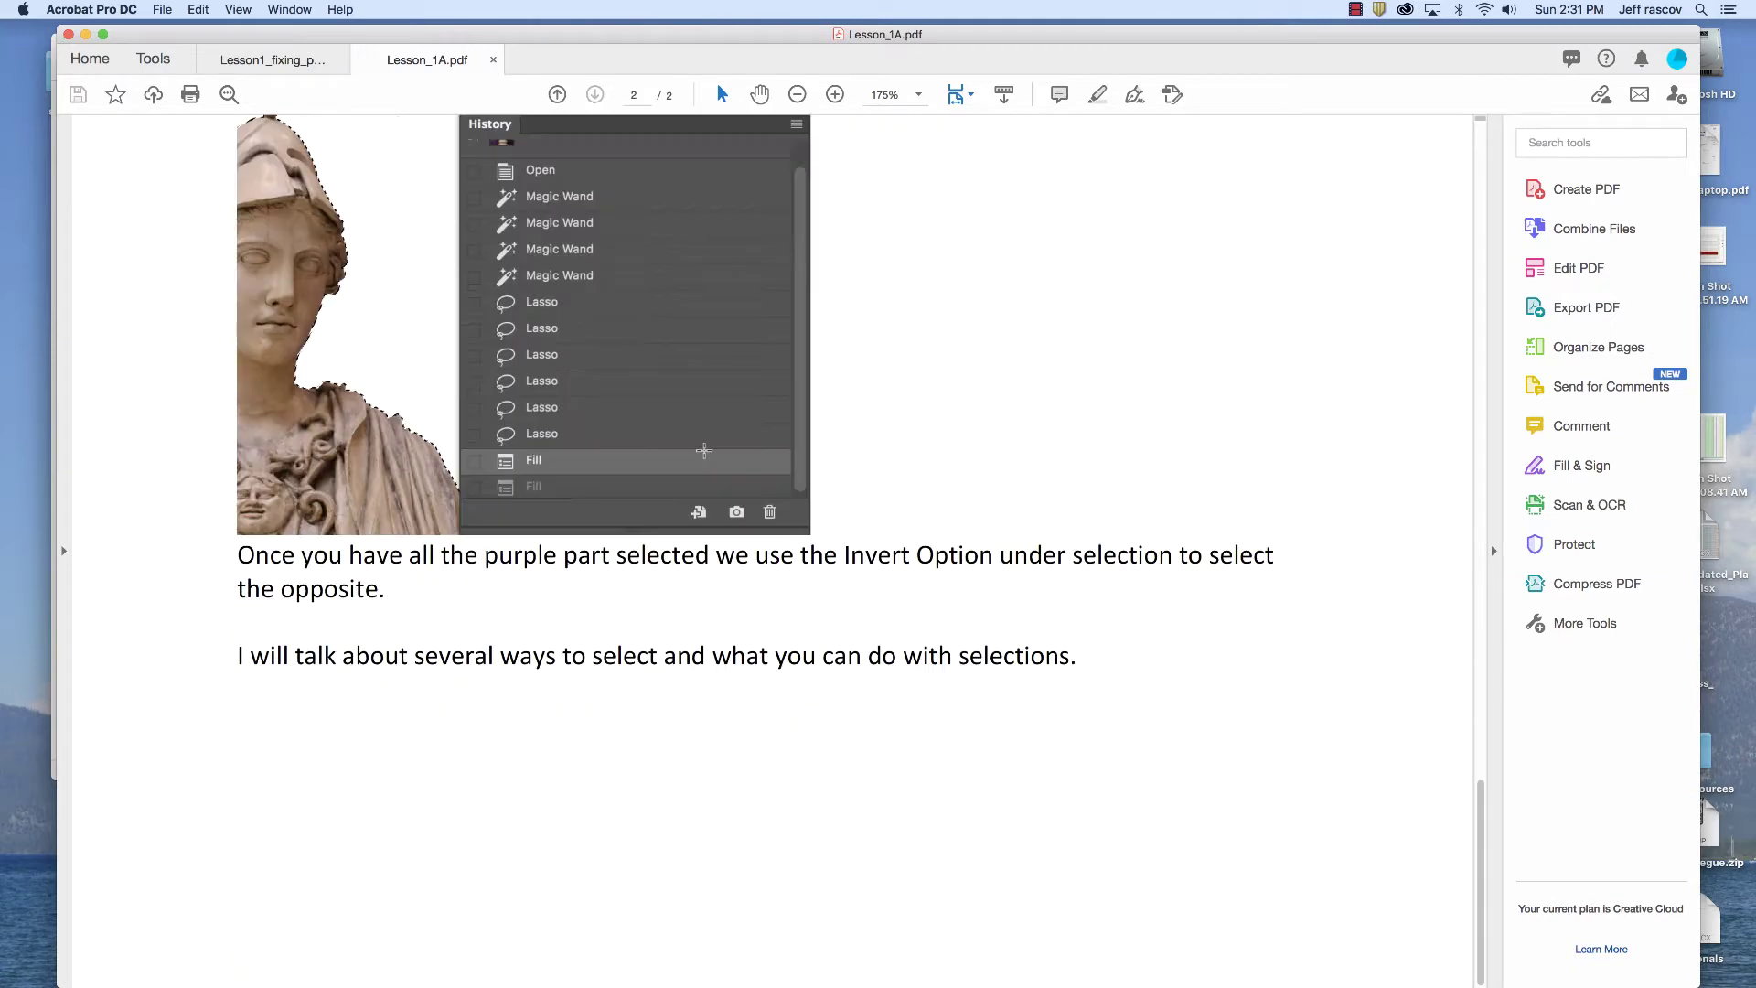
scroll(705, 454, up, 20)
scroll(706, 455, down, 20)
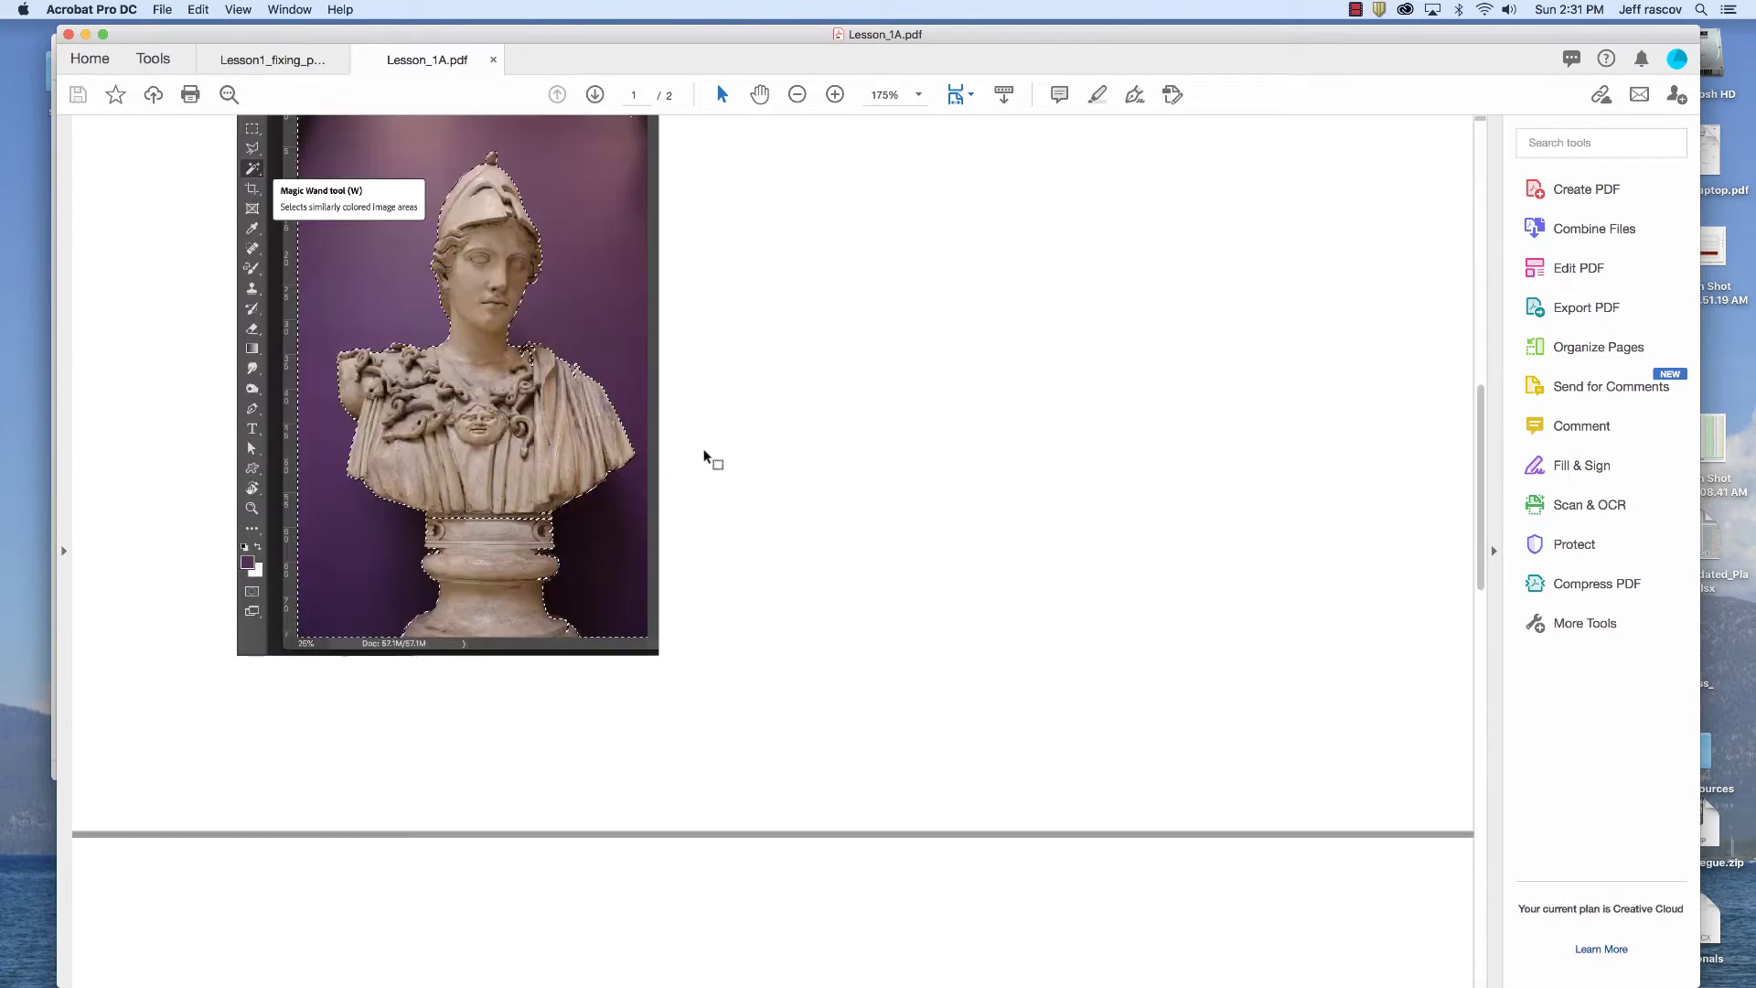
scroll(705, 454, down, 20)
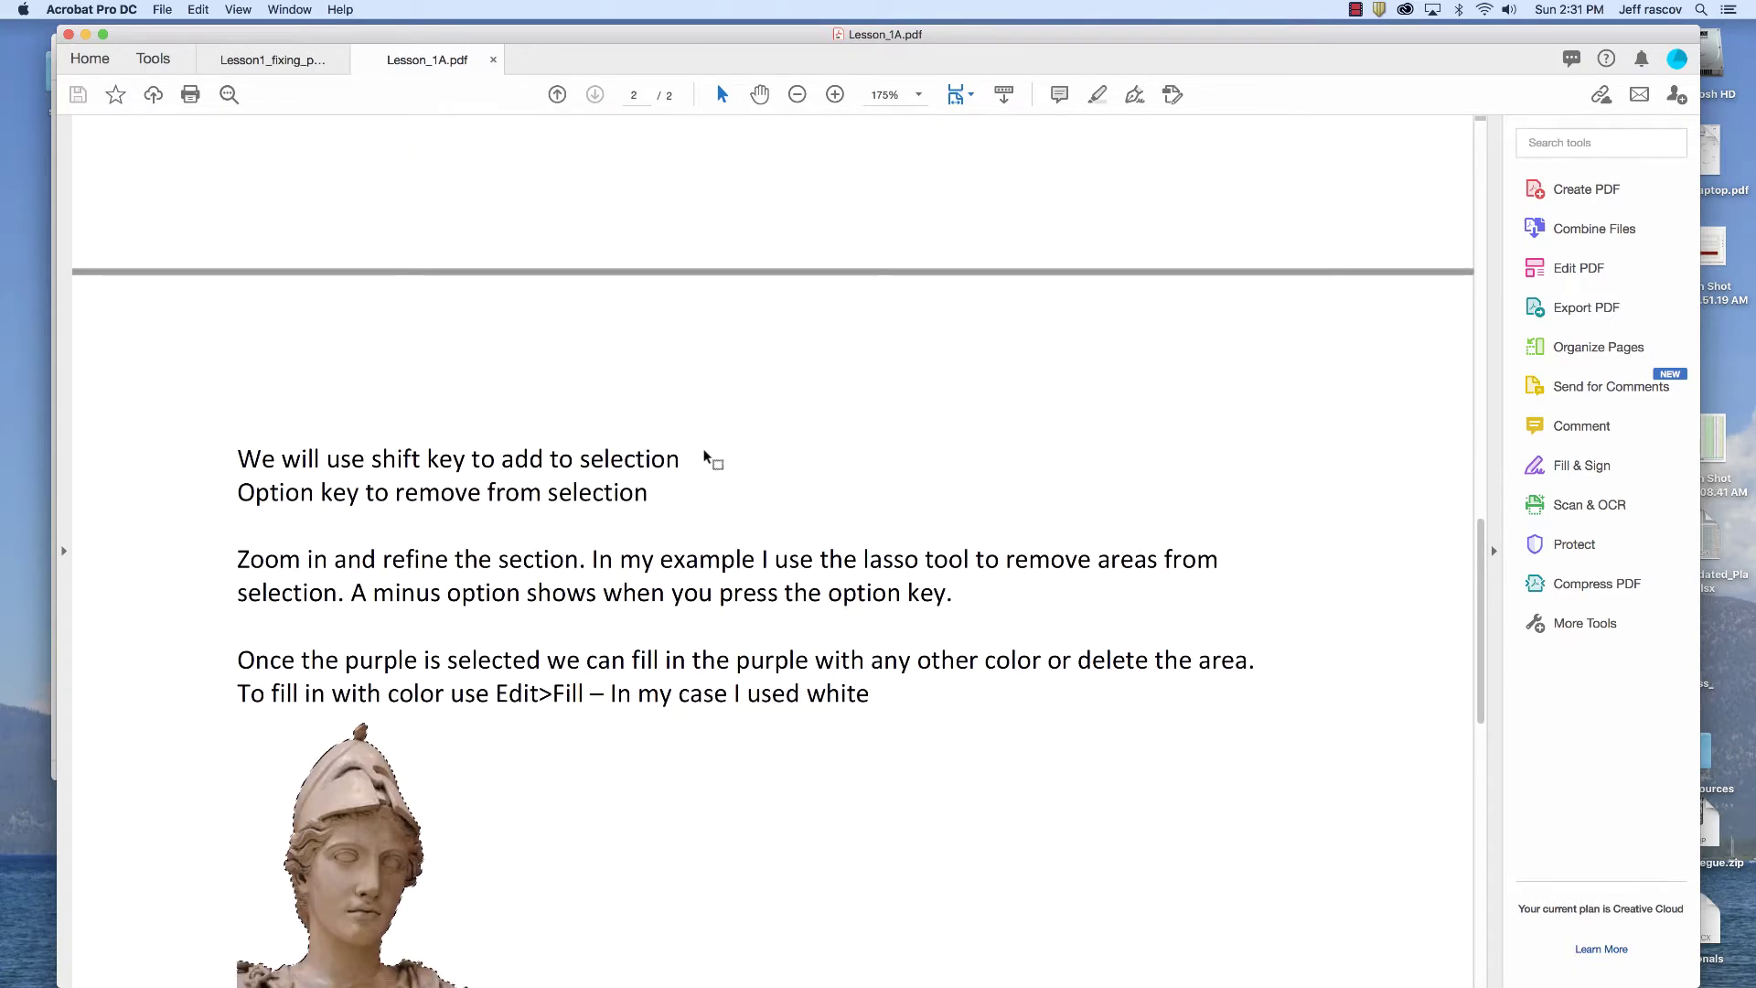
key(Home)
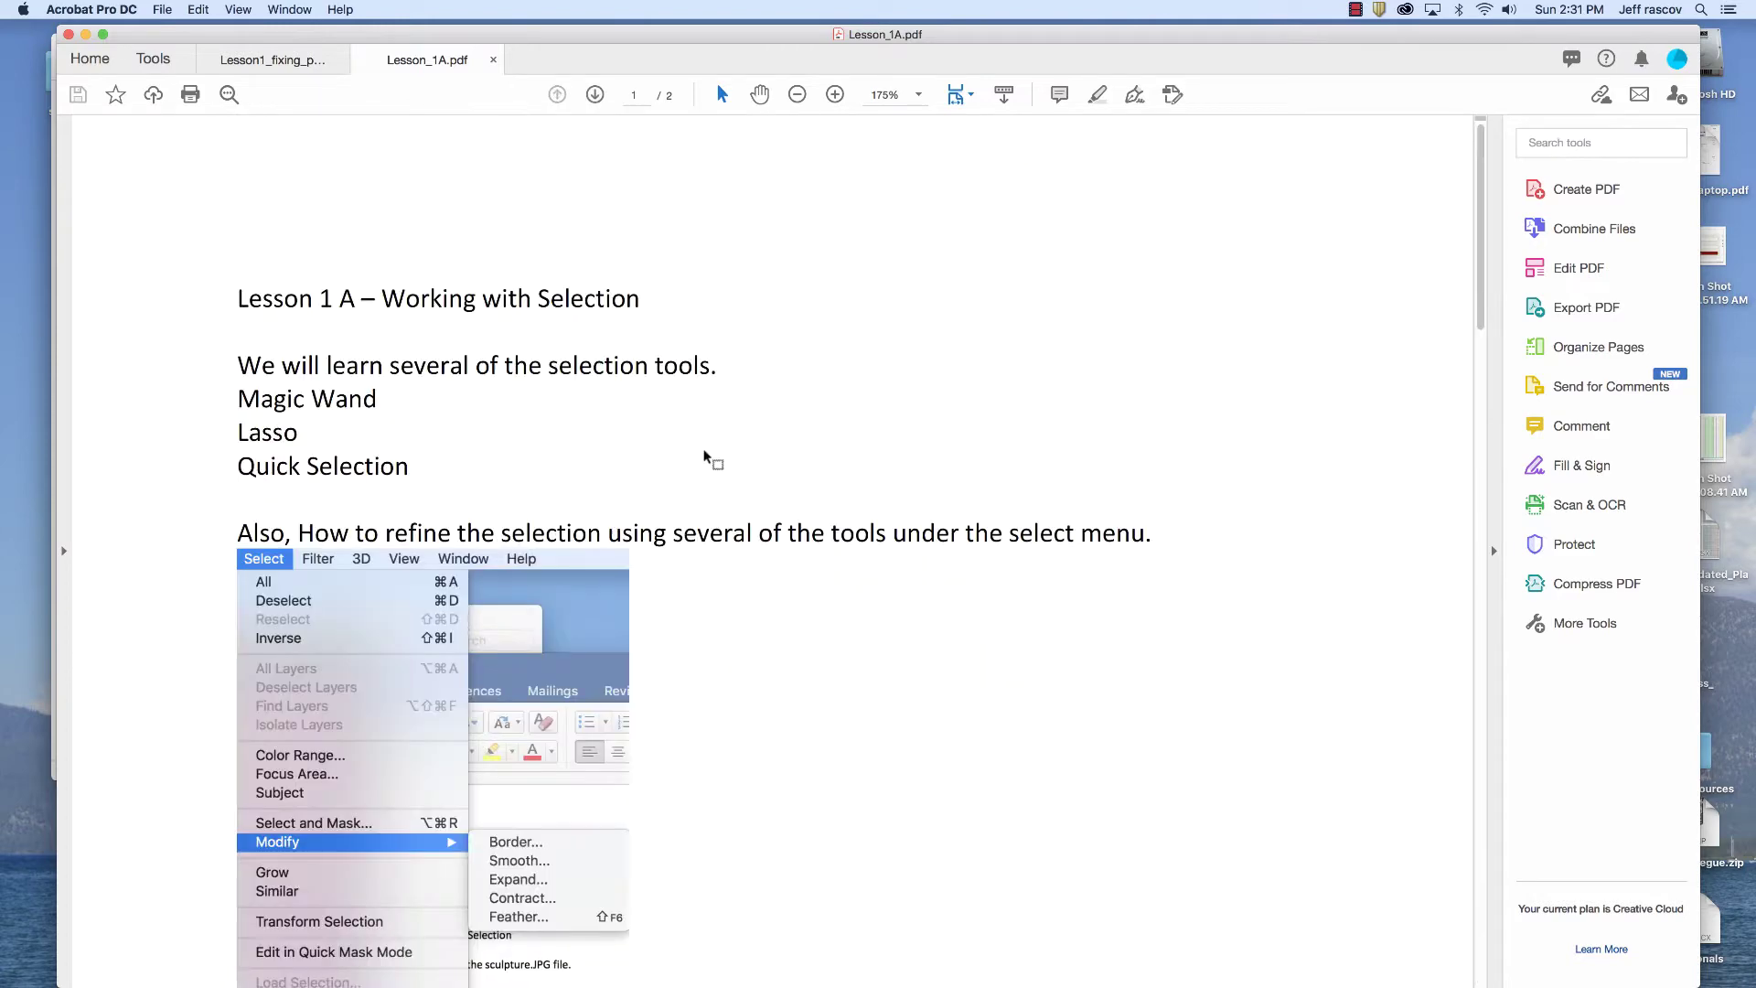
click(67, 34)
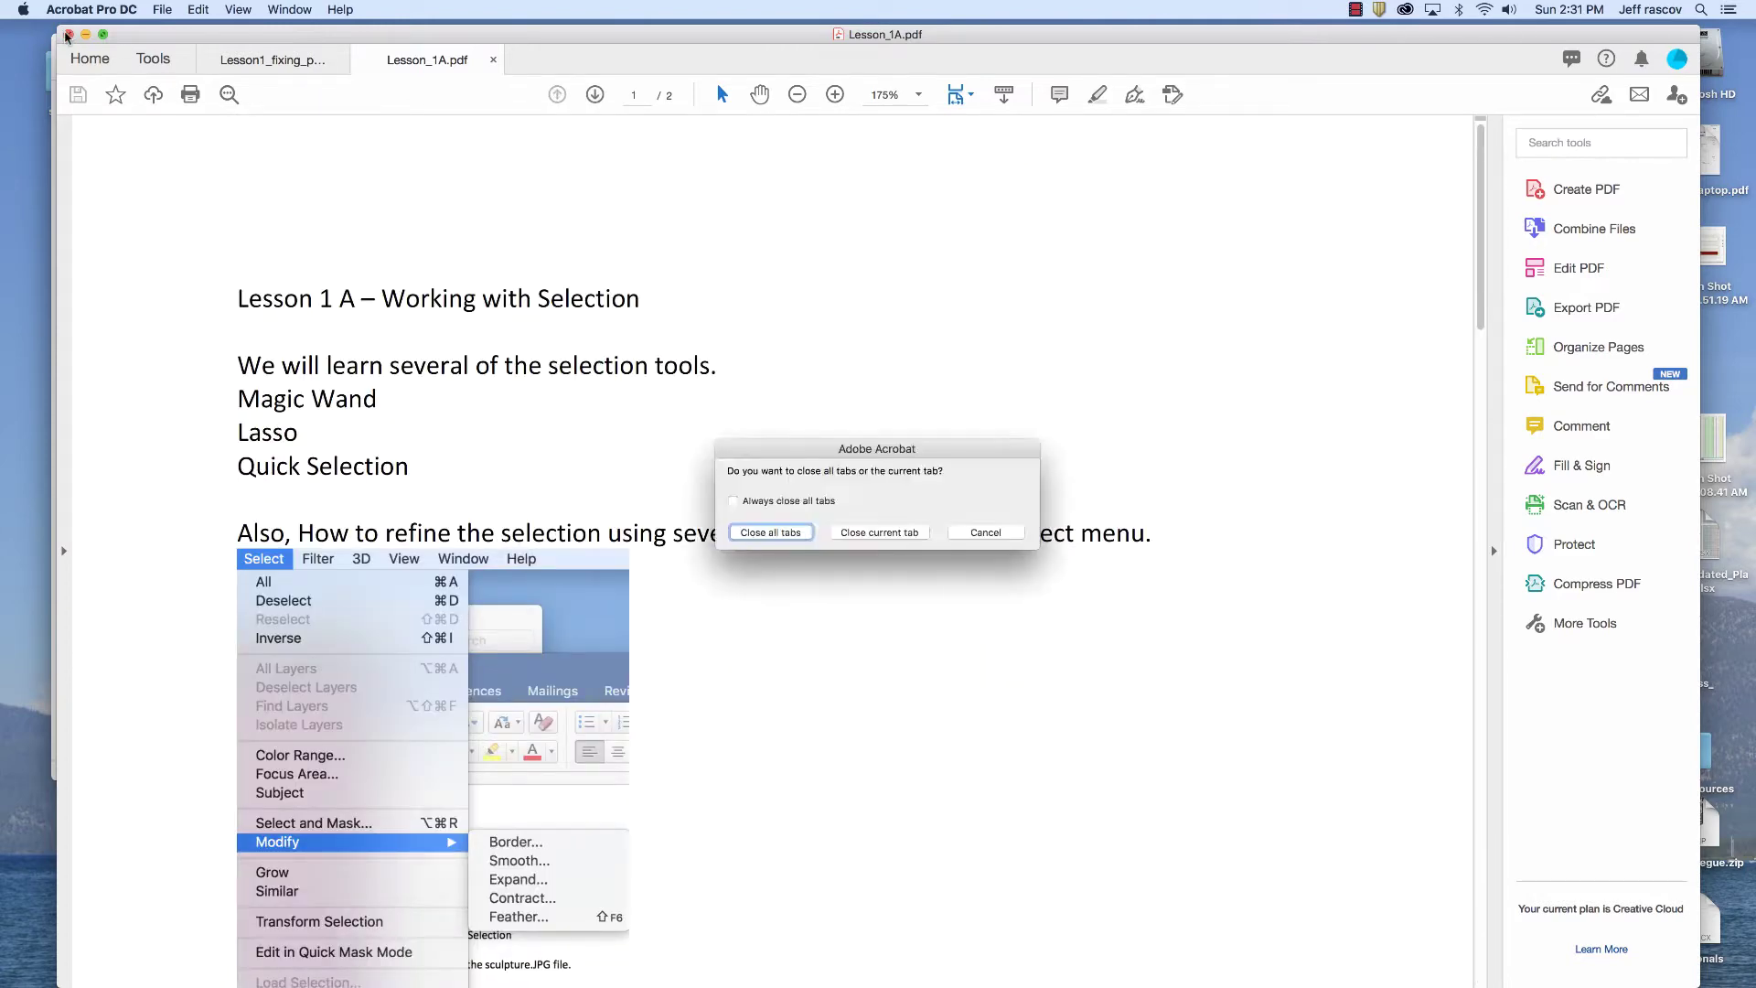
click(987, 537)
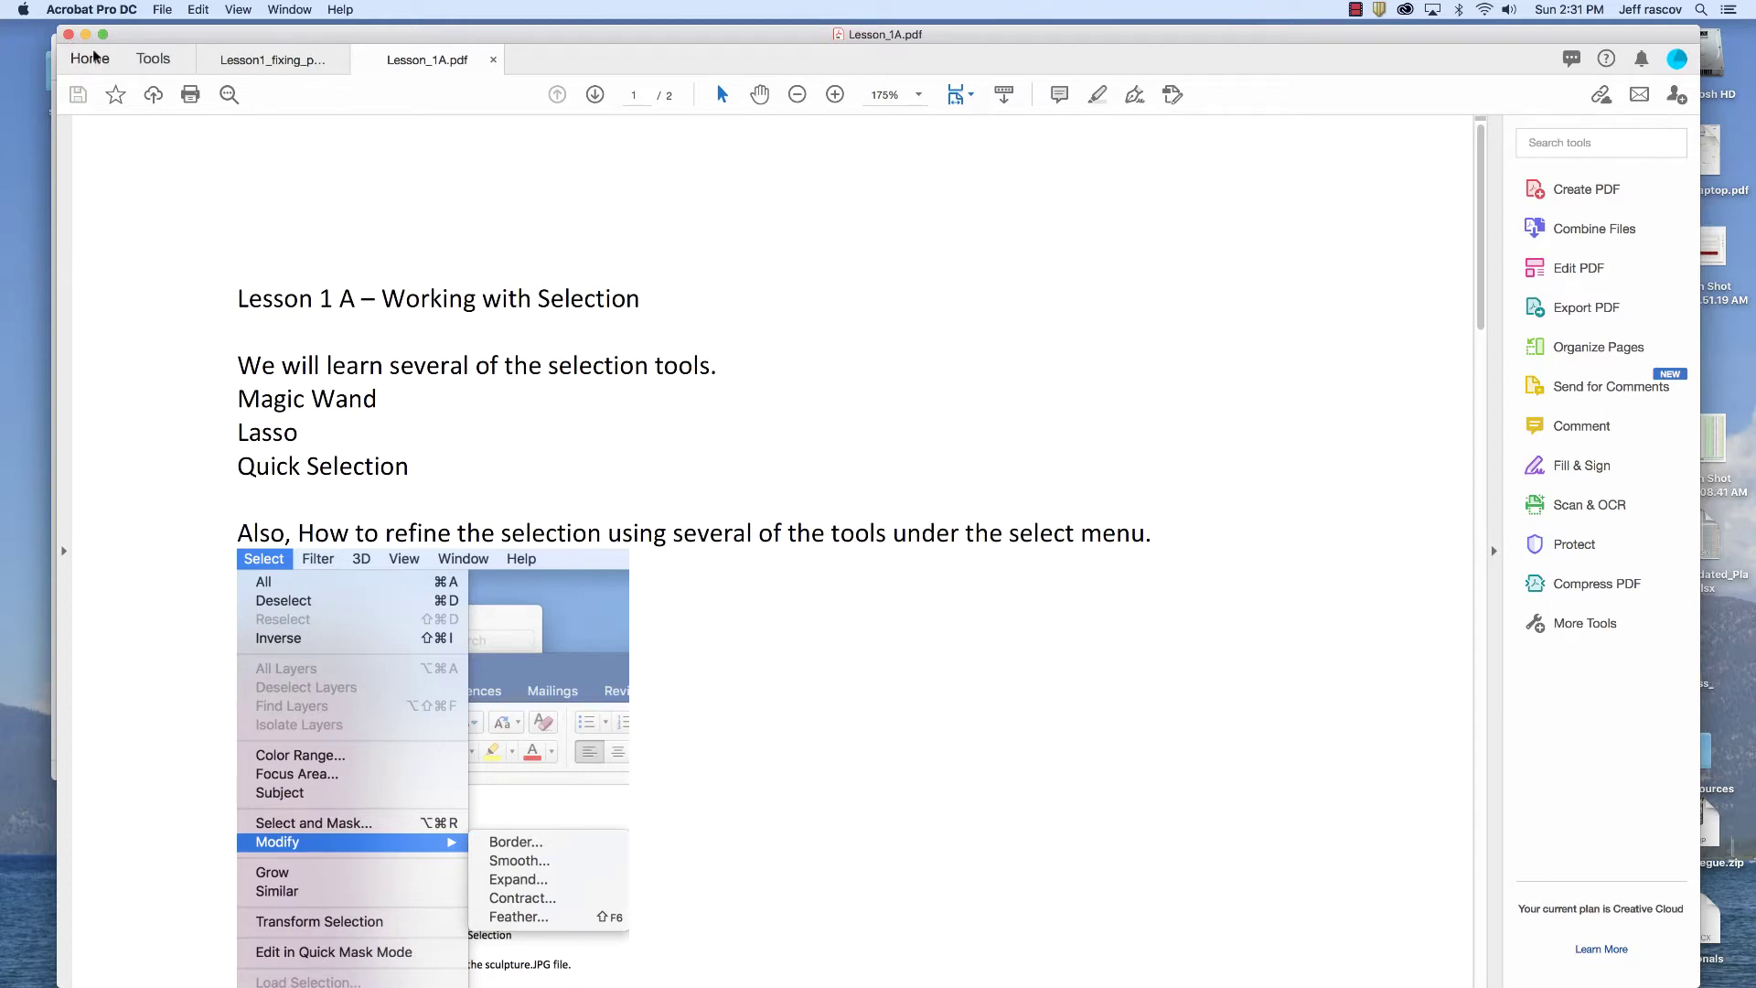
- Switch to Firefox and load amazon.com in a new browser window
mouse_move(573, 980)
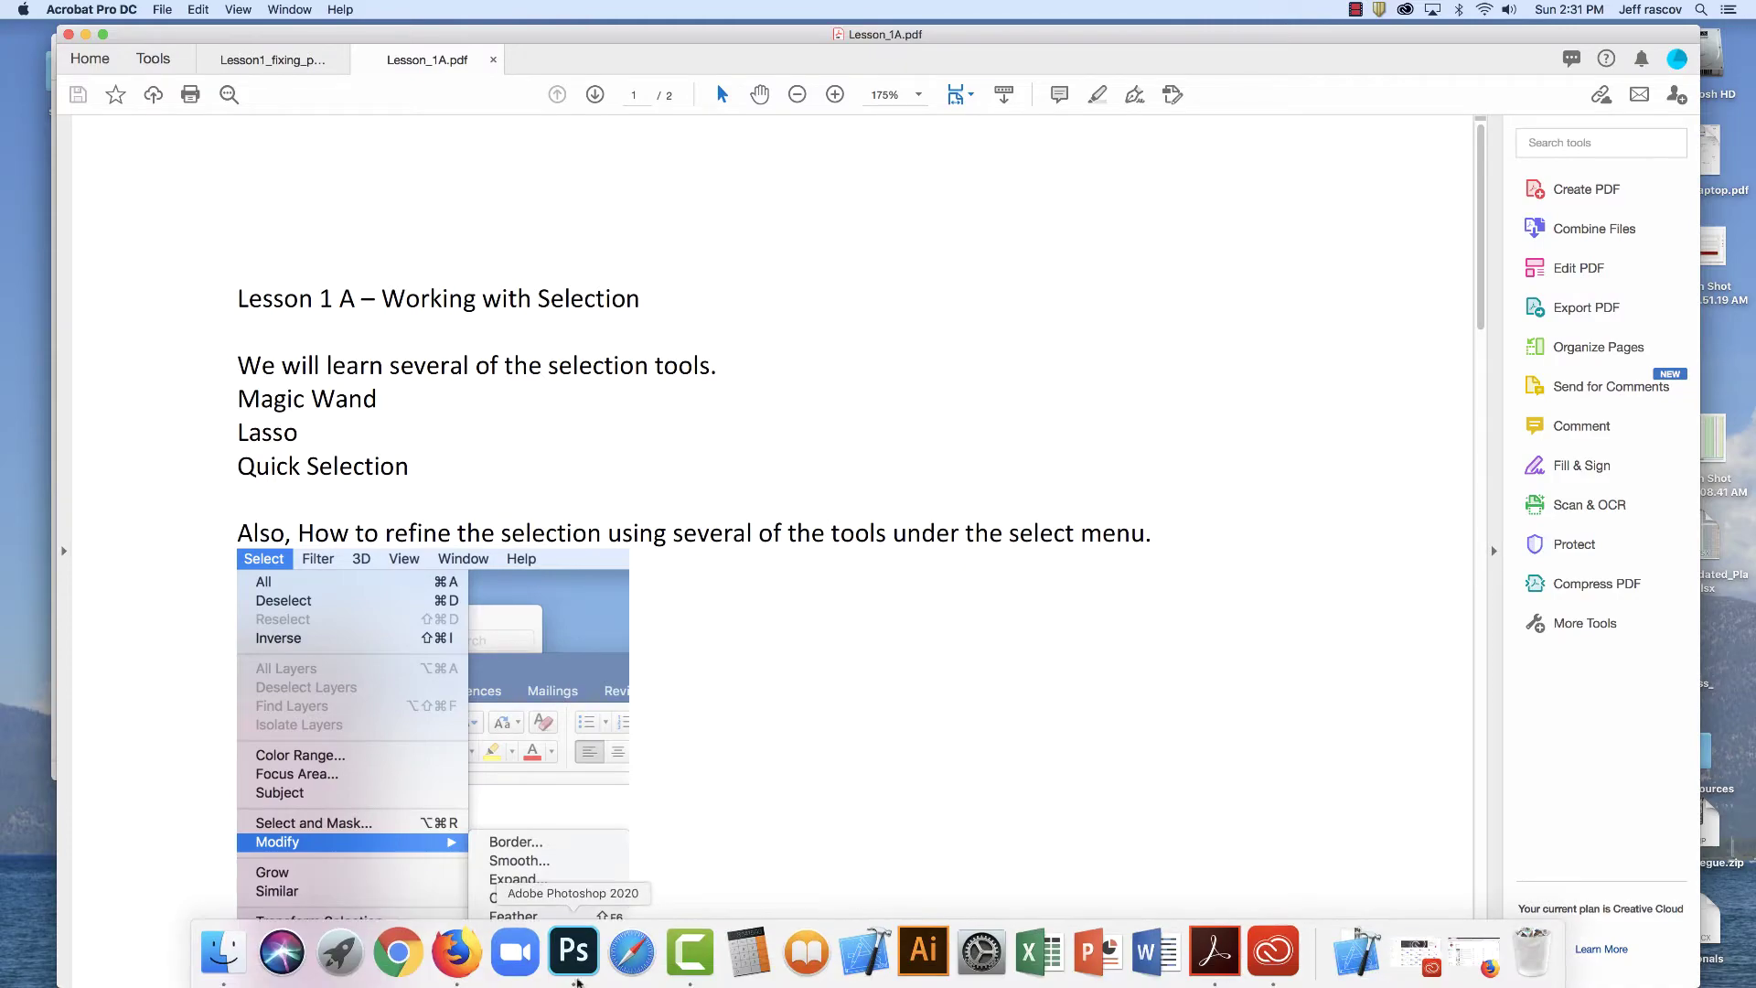
click(462, 951)
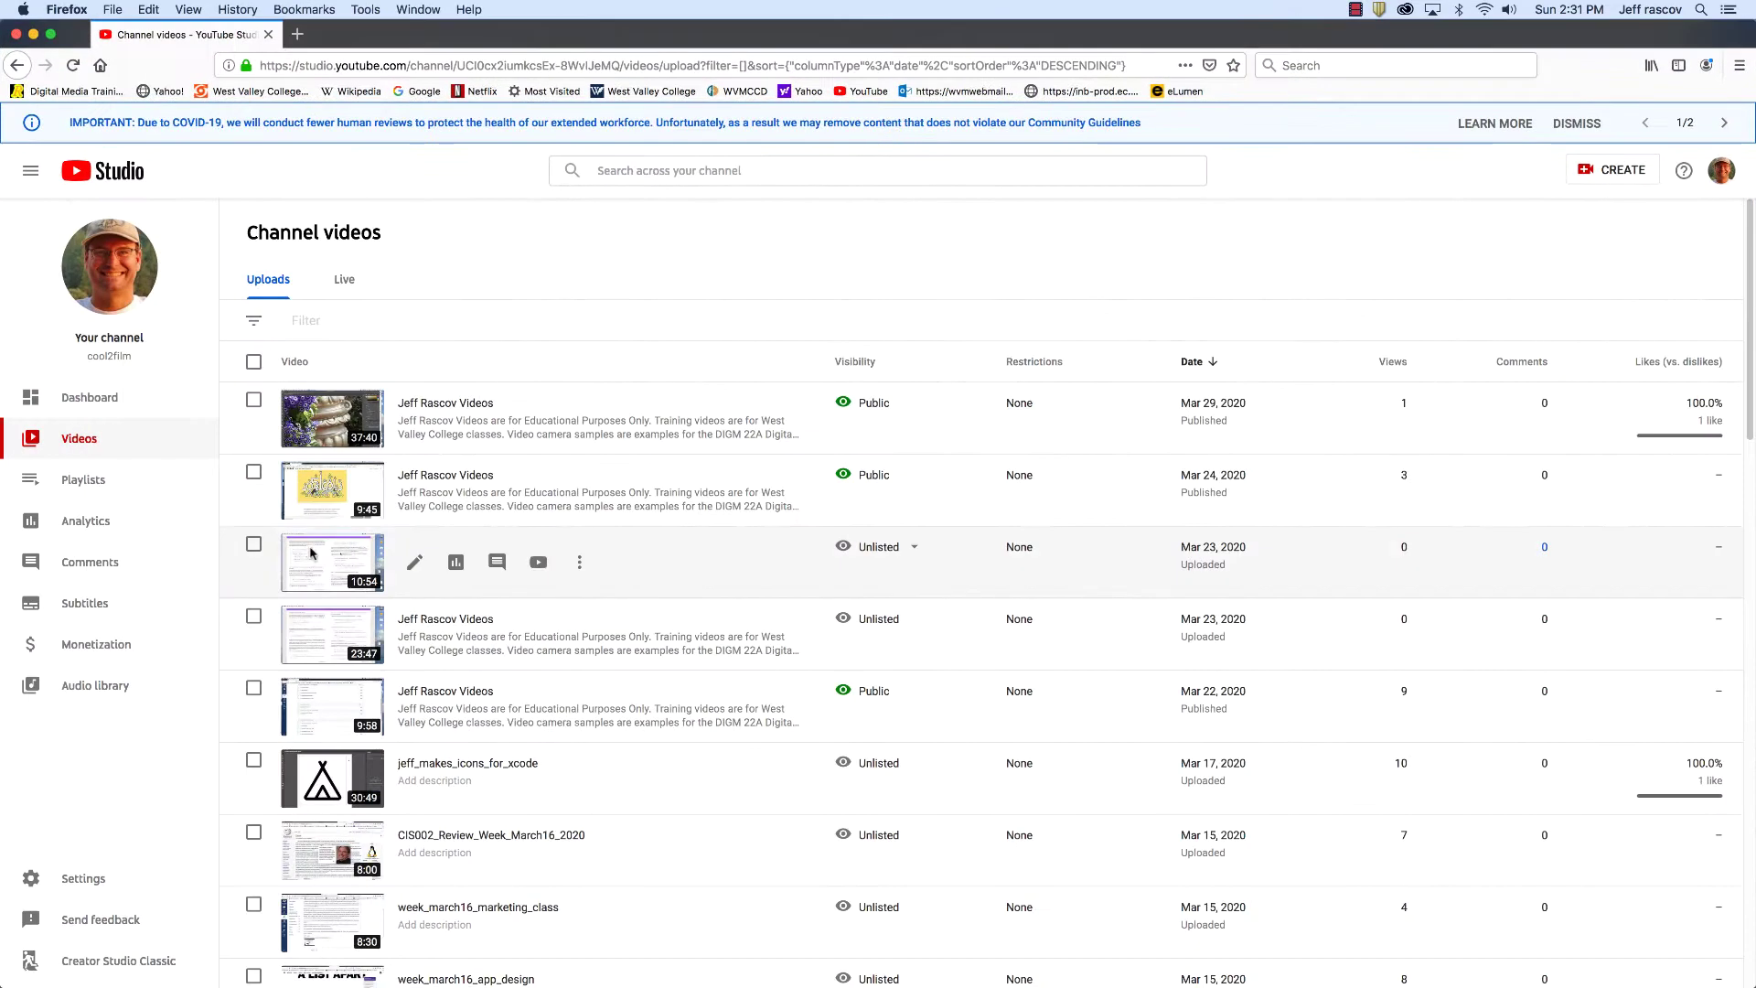
click(110, 10)
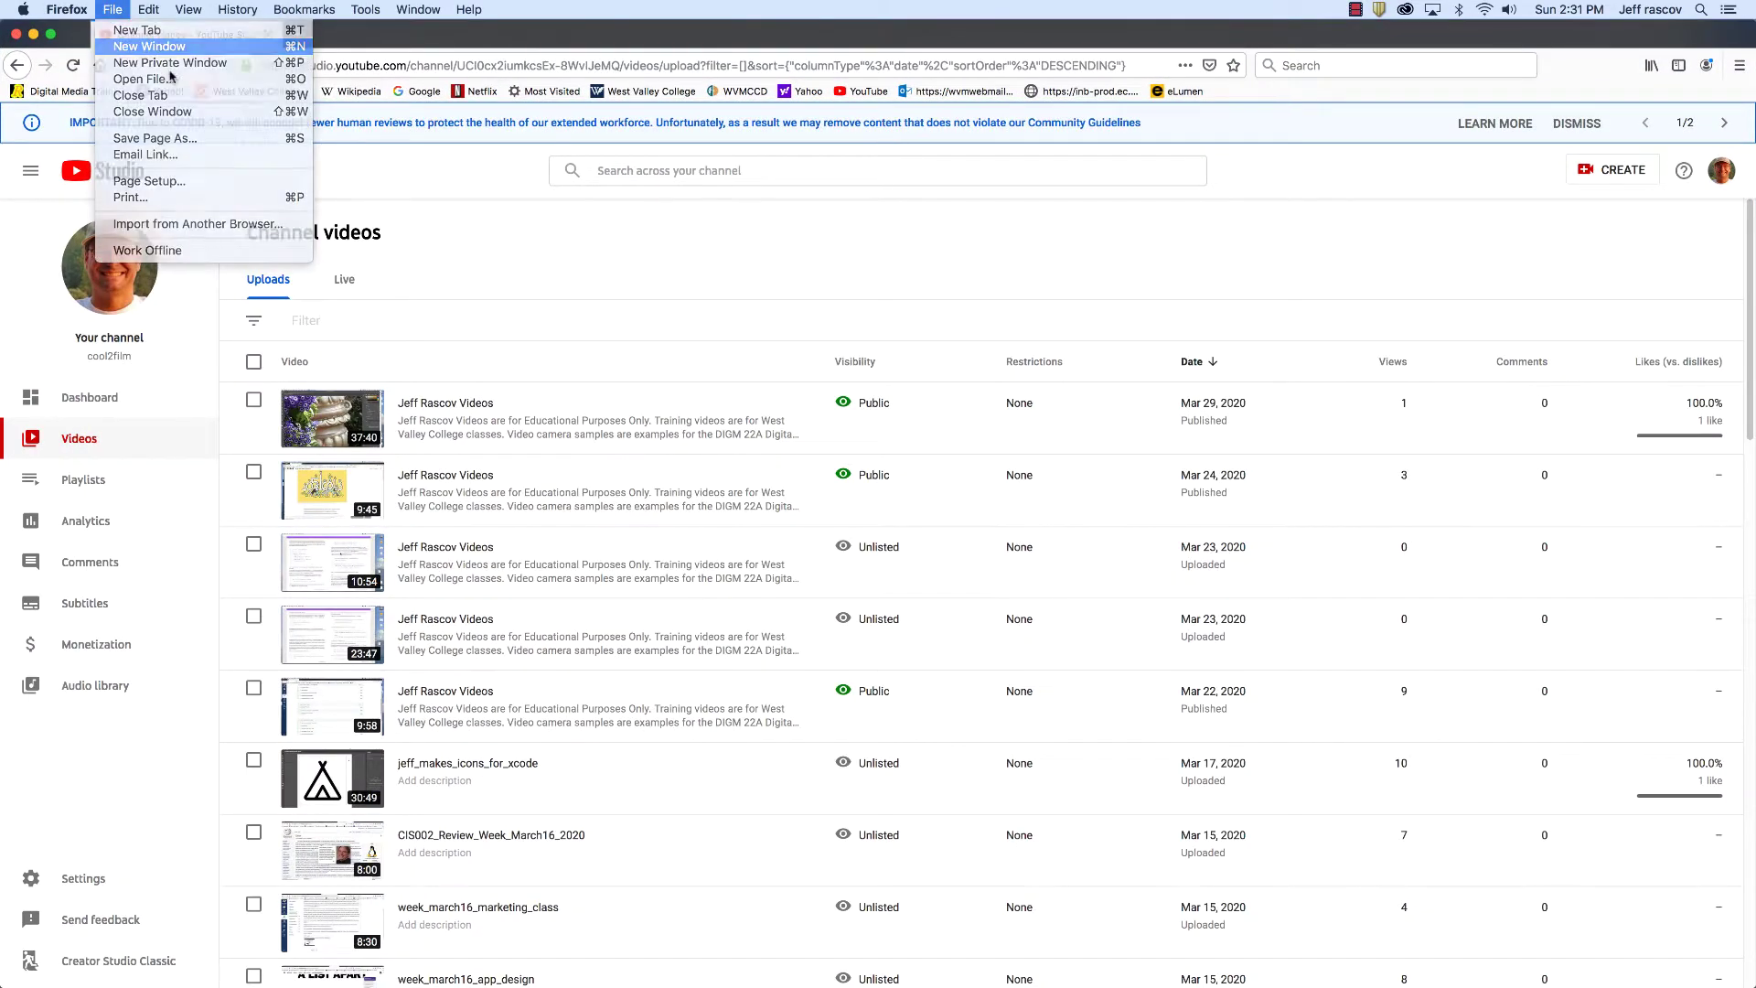
click(146, 46)
click(402, 66)
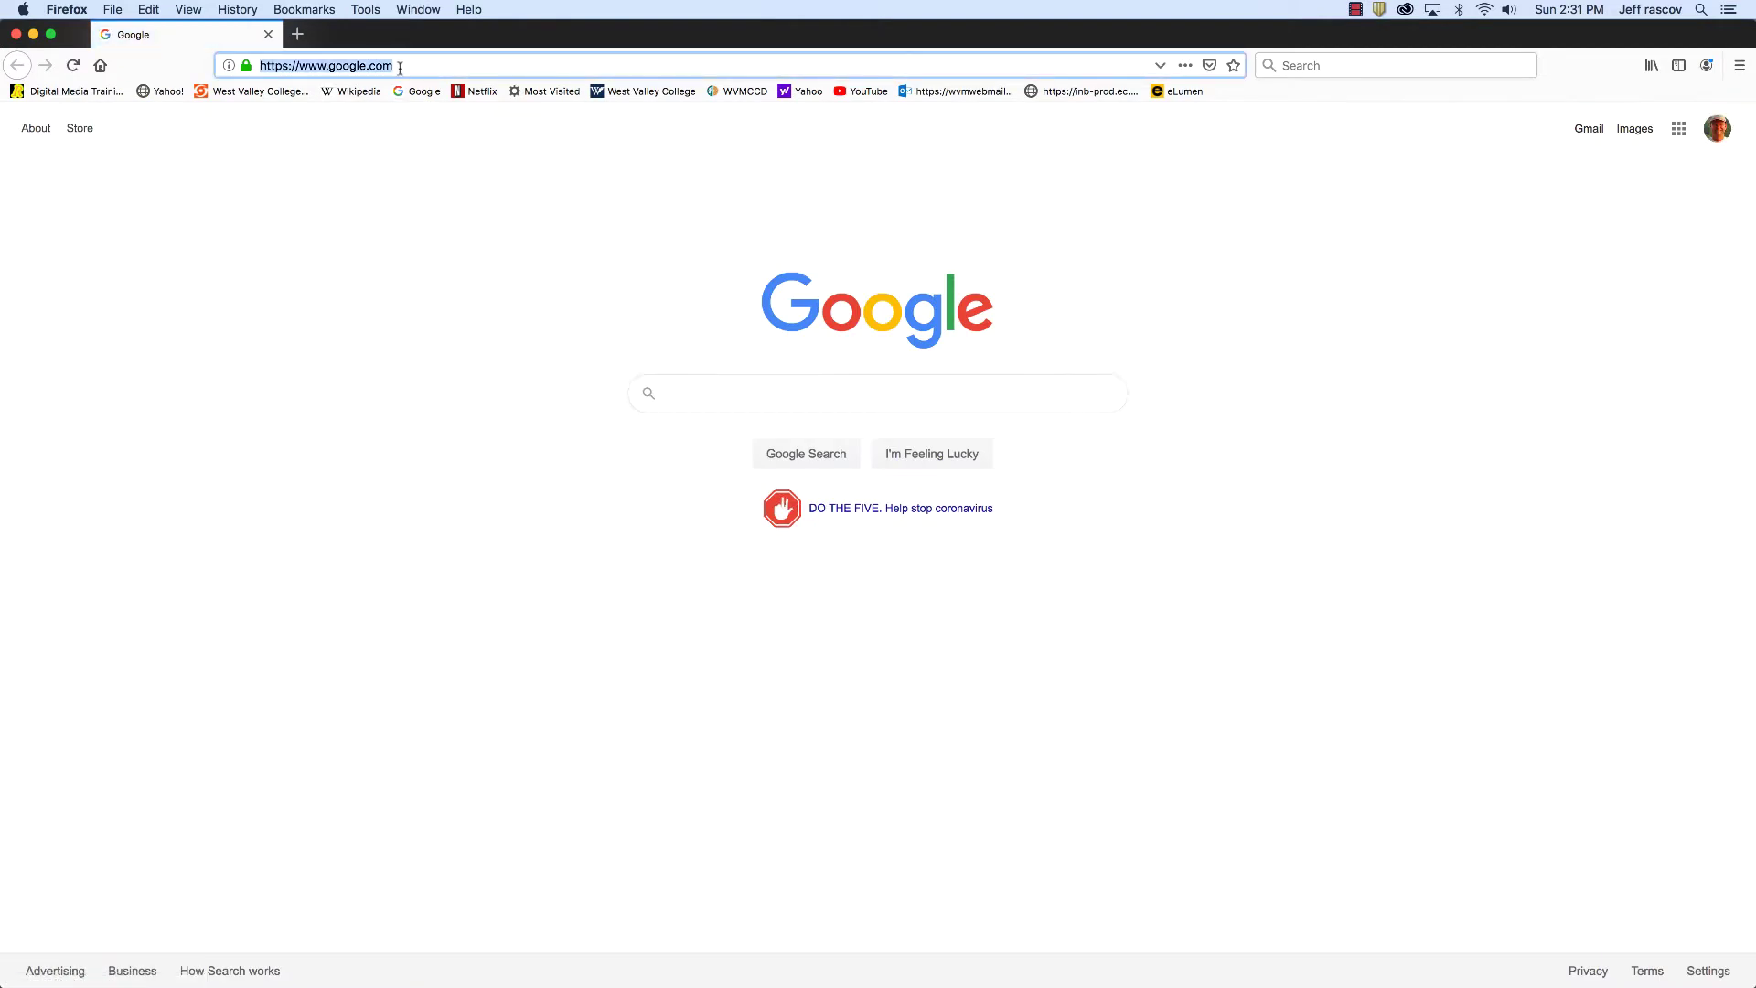
text(amazon.com/)
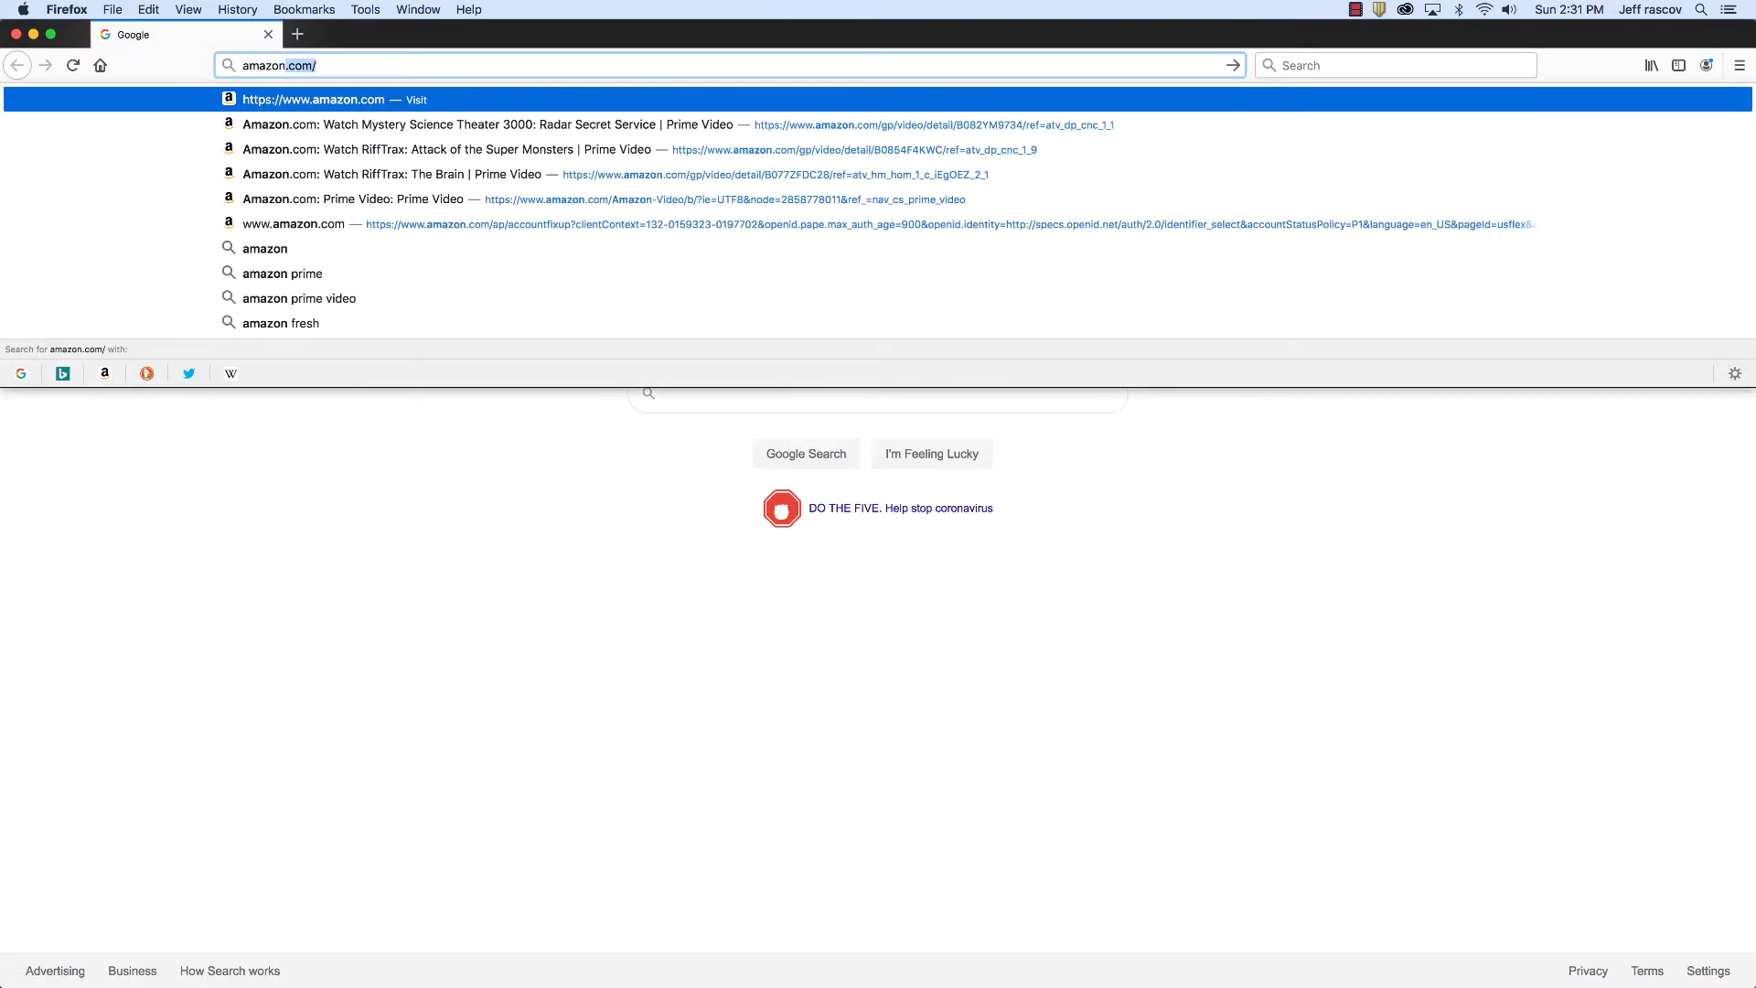
key(Return)
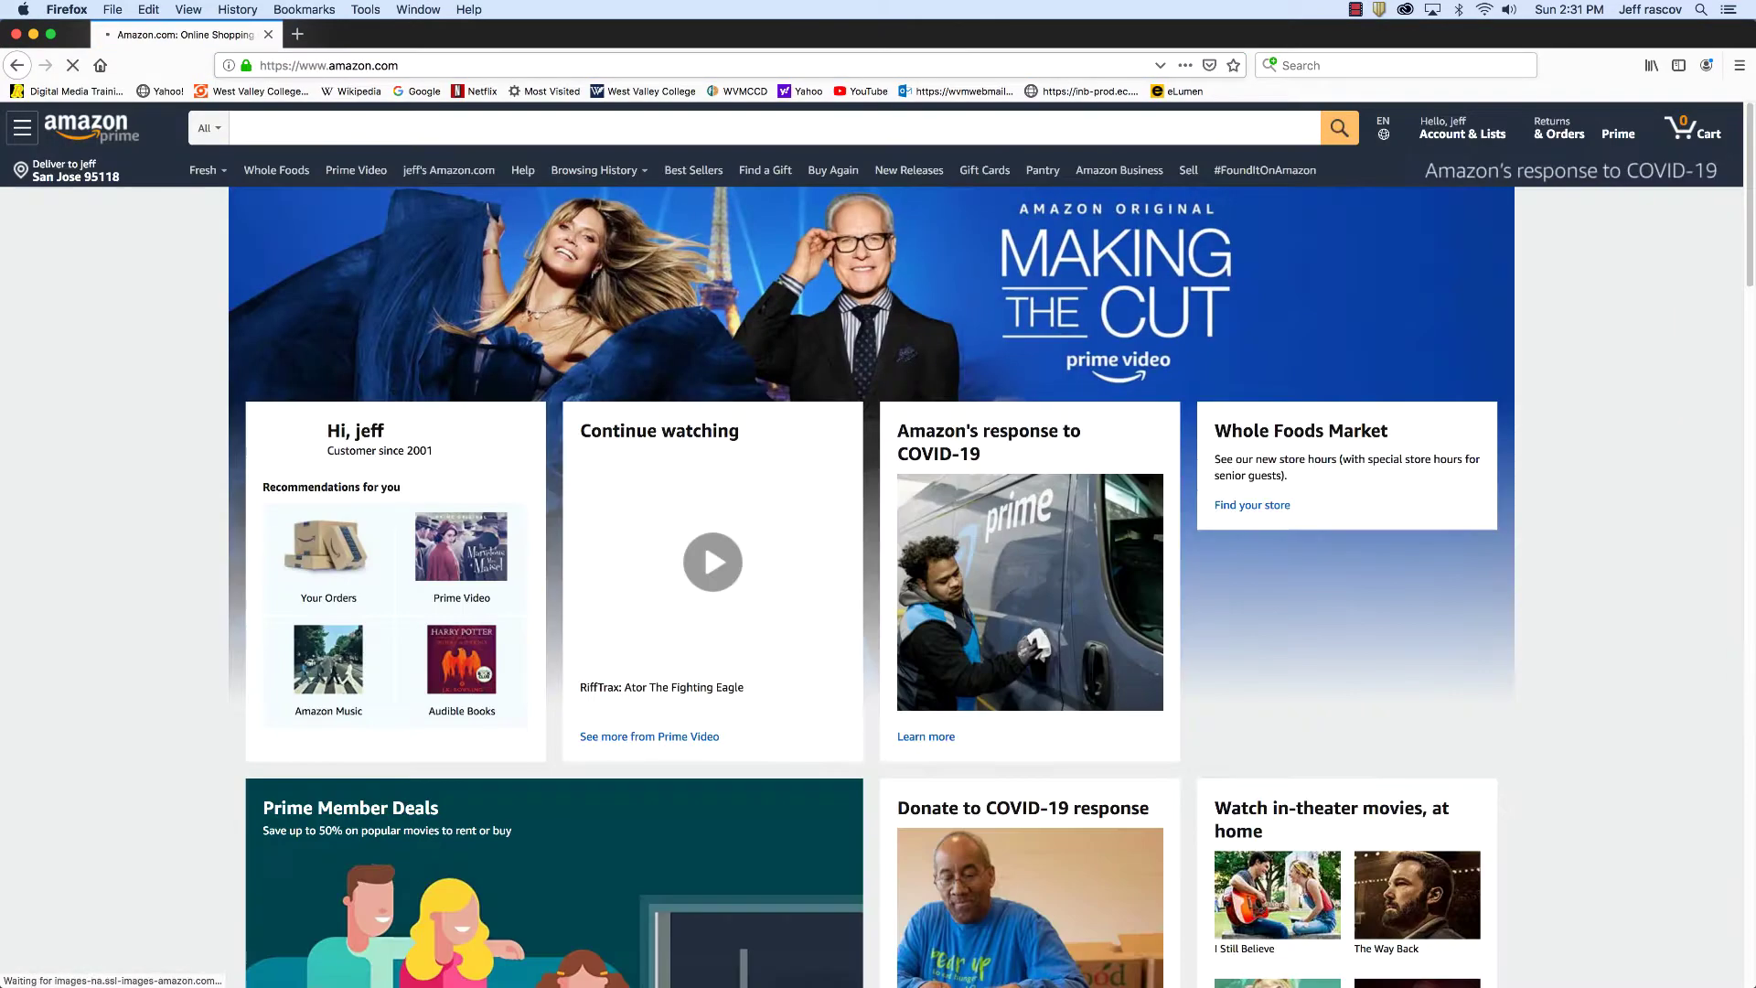
- Search Amazon for "zircon stud finder"
click(314, 142)
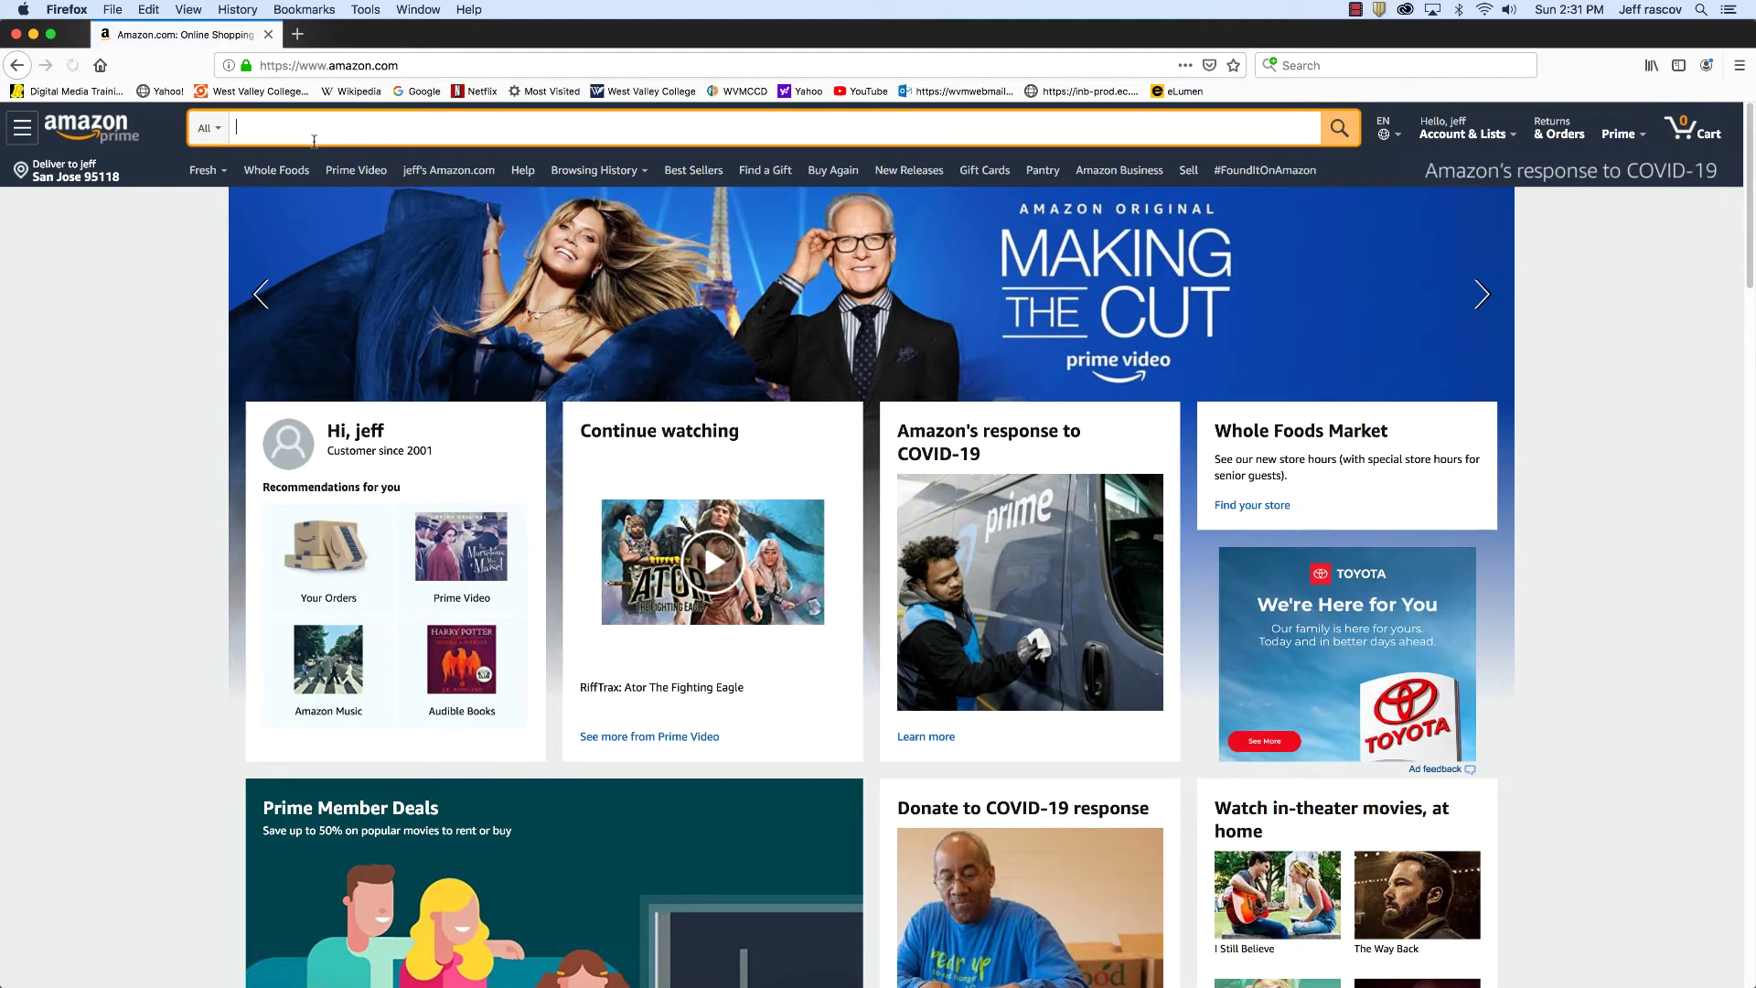
text(zircon)
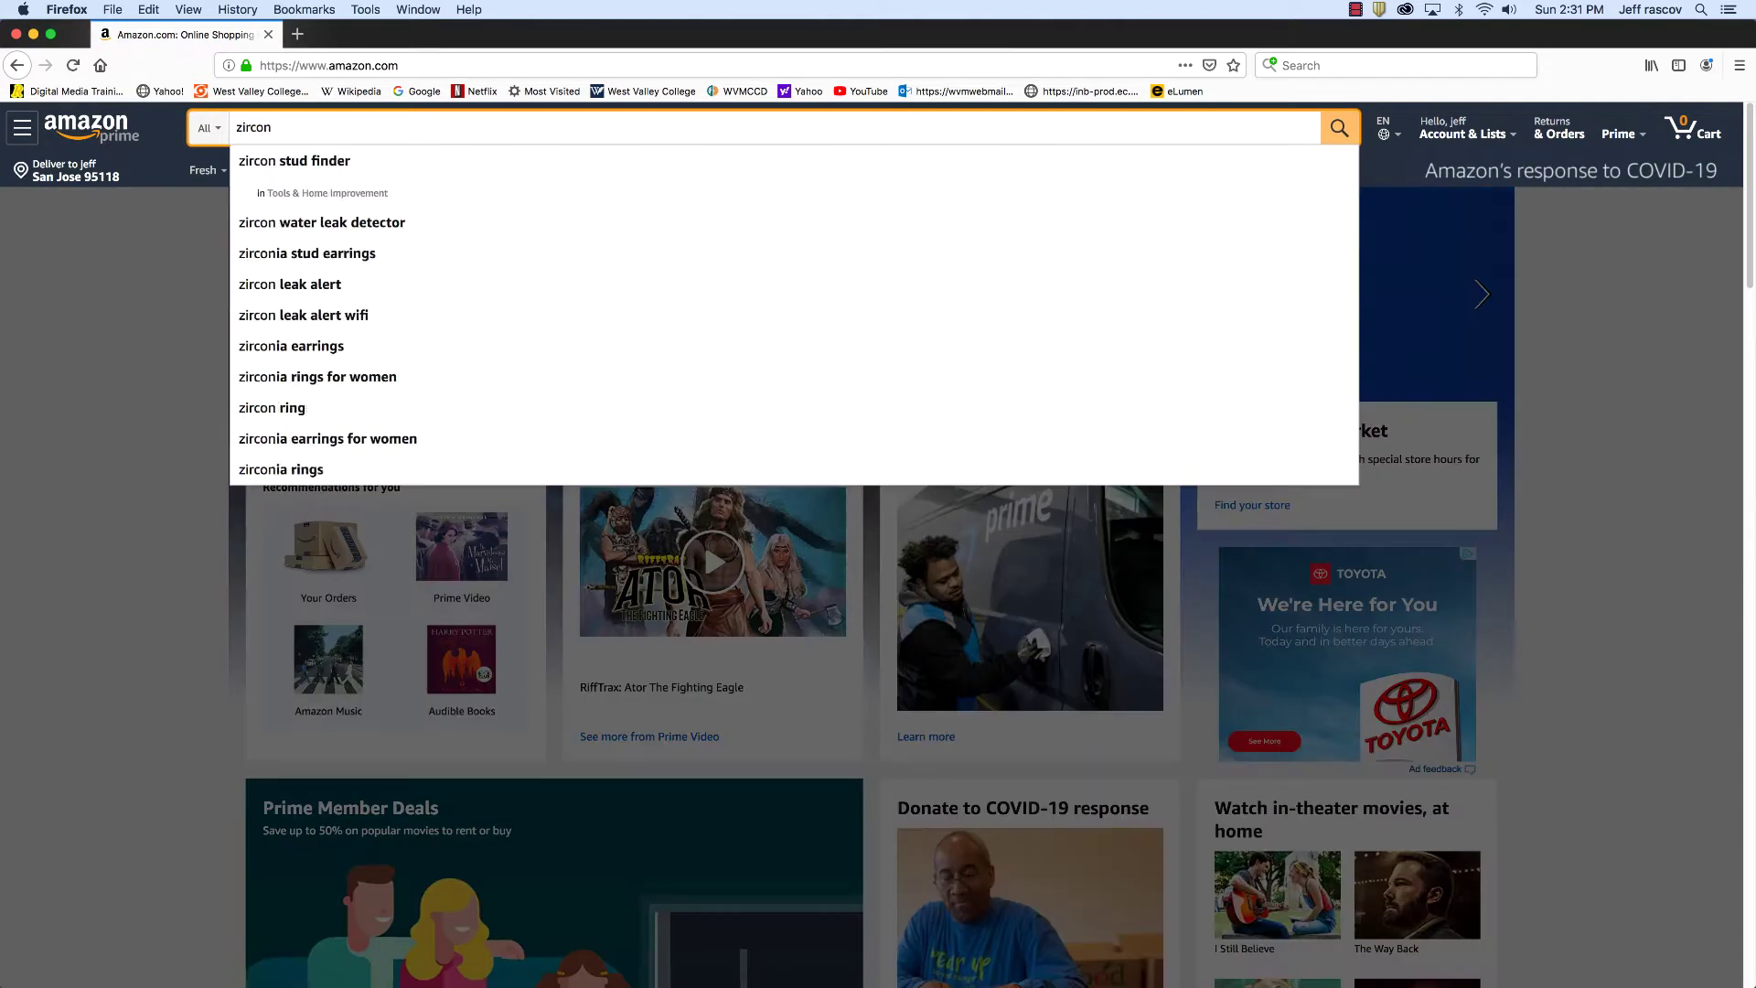
text( stud finder)
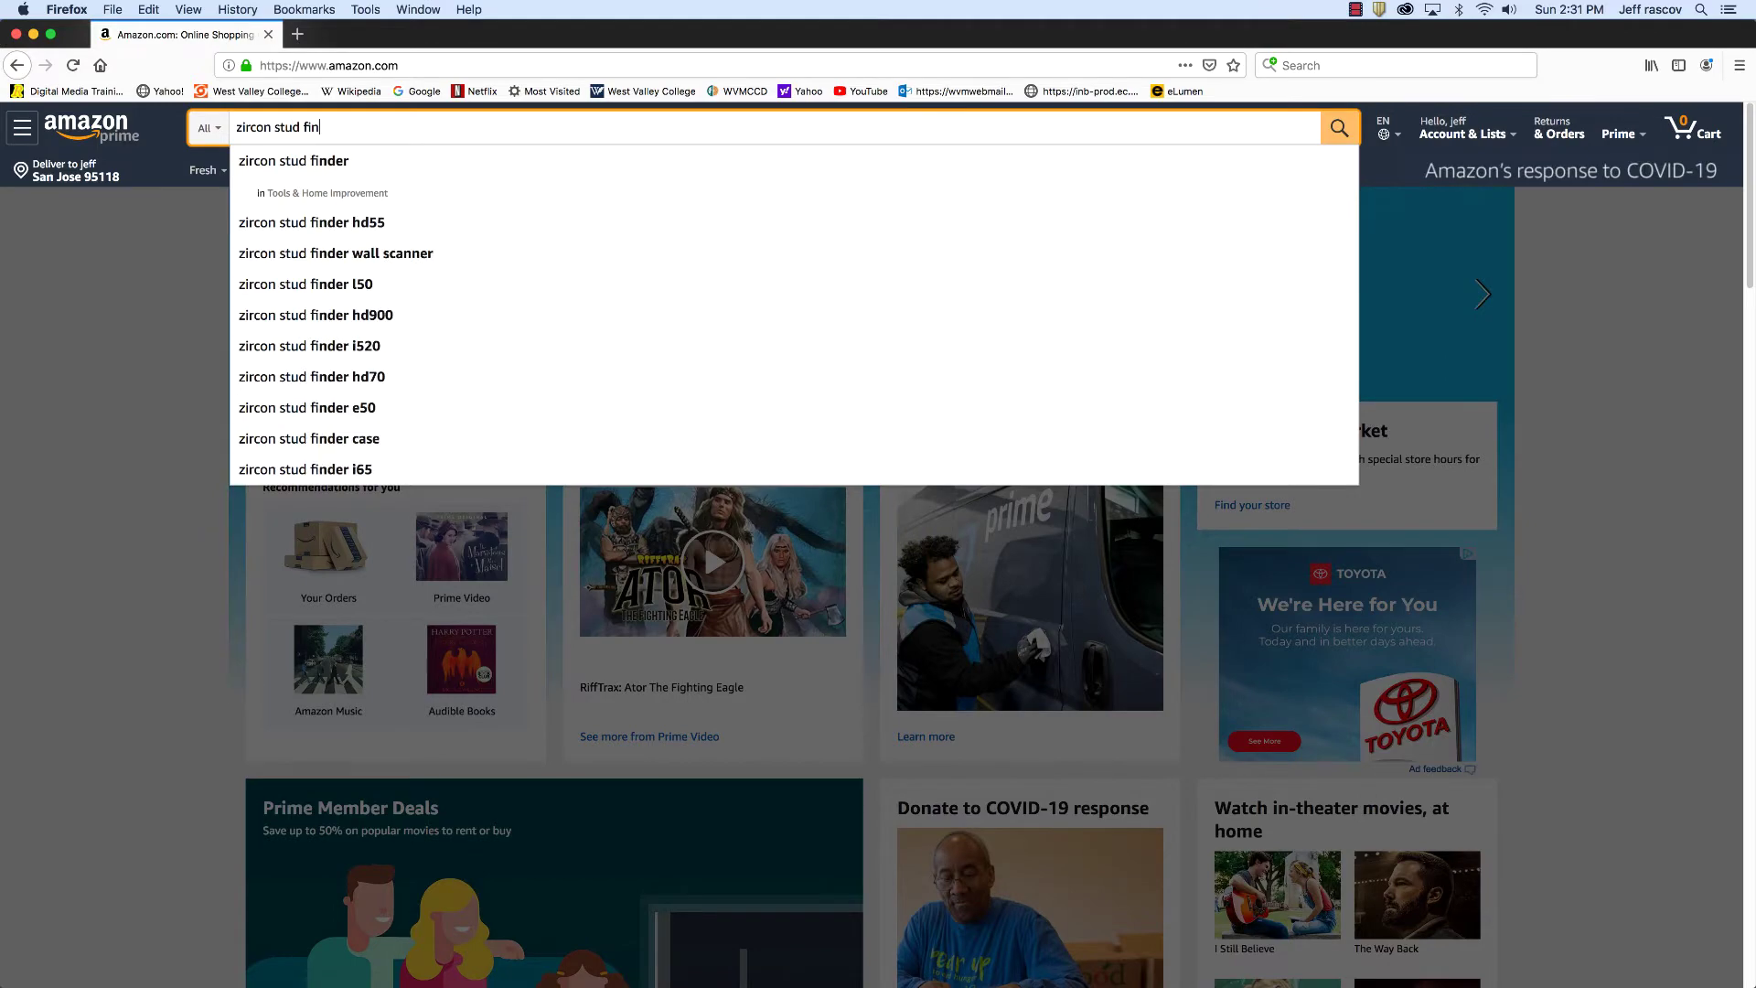
key(Return)
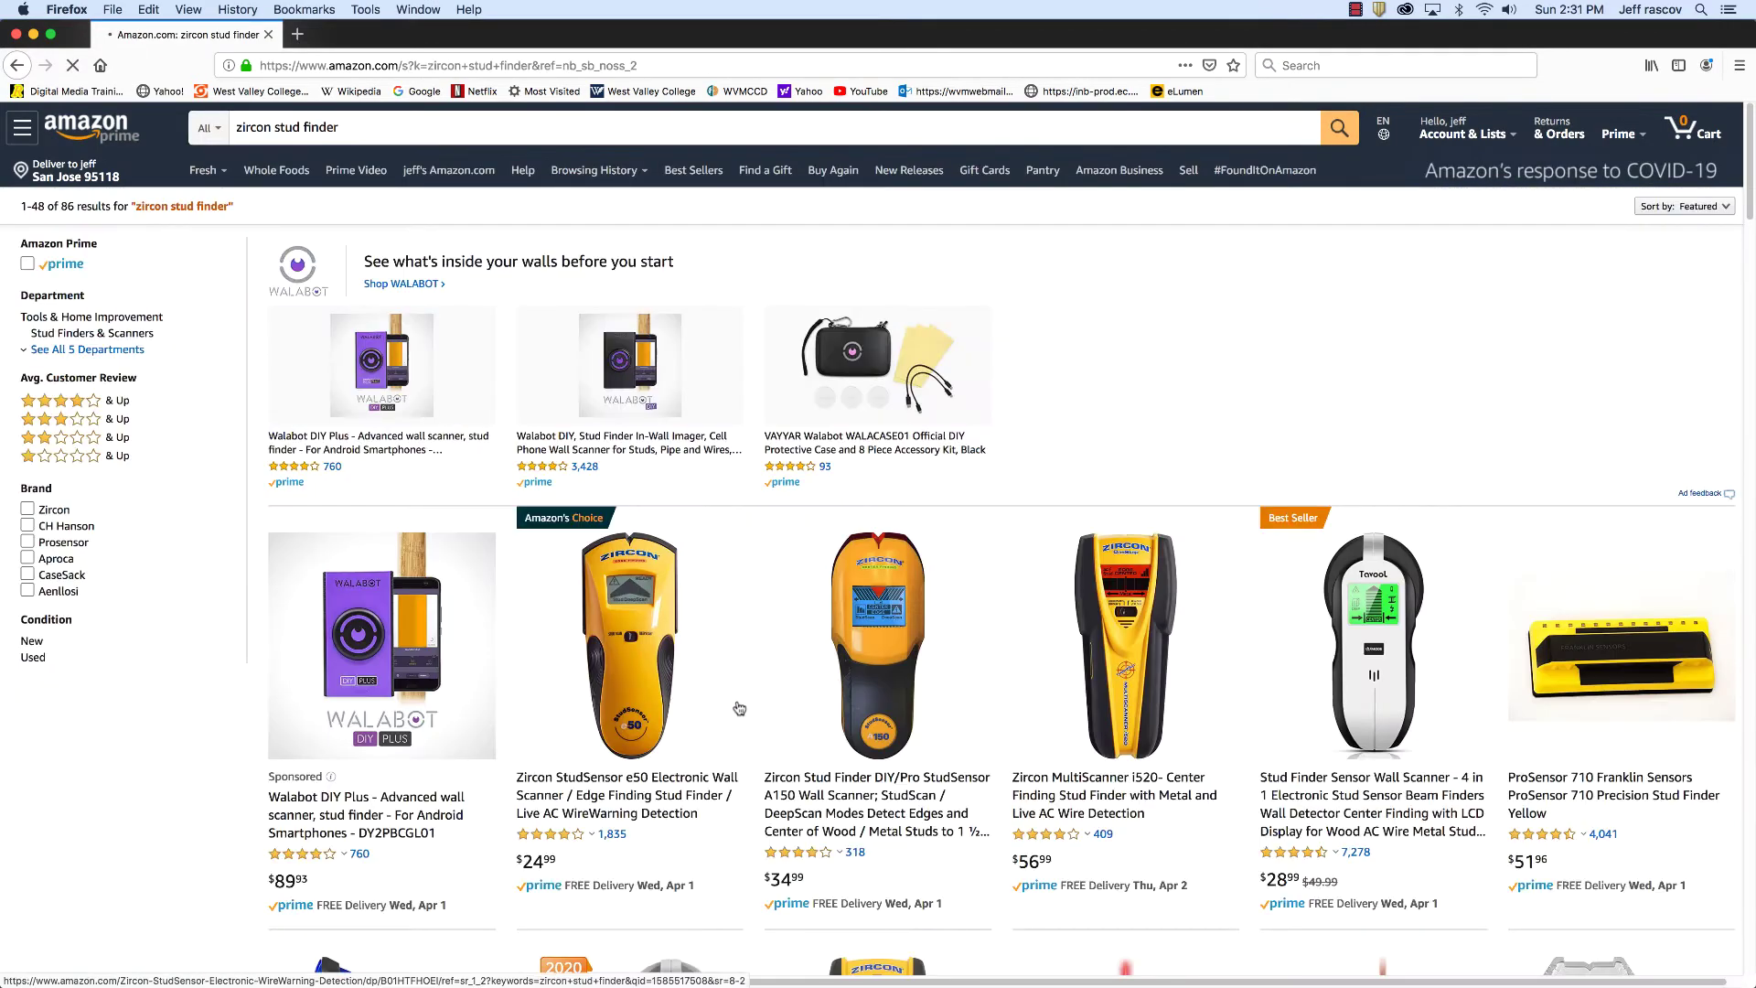
- View the product photos of the Zircon StudSensor A150 and put the browser windows away
click(884, 646)
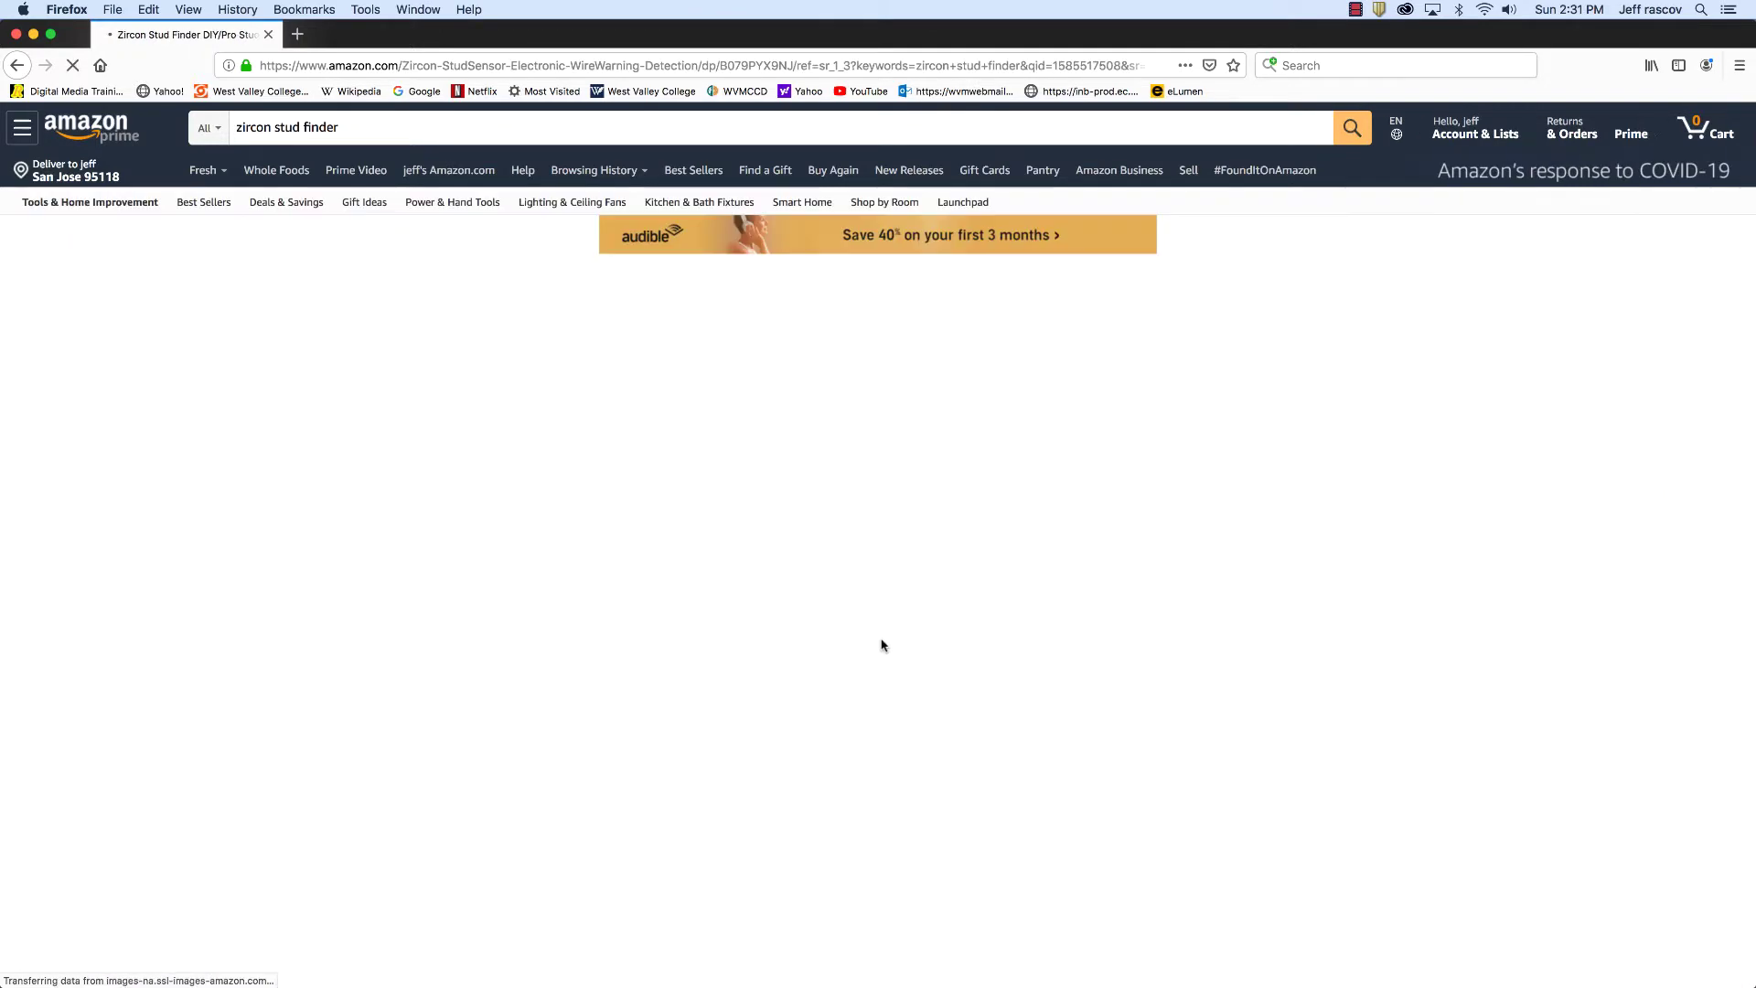
mouse_move(470, 634)
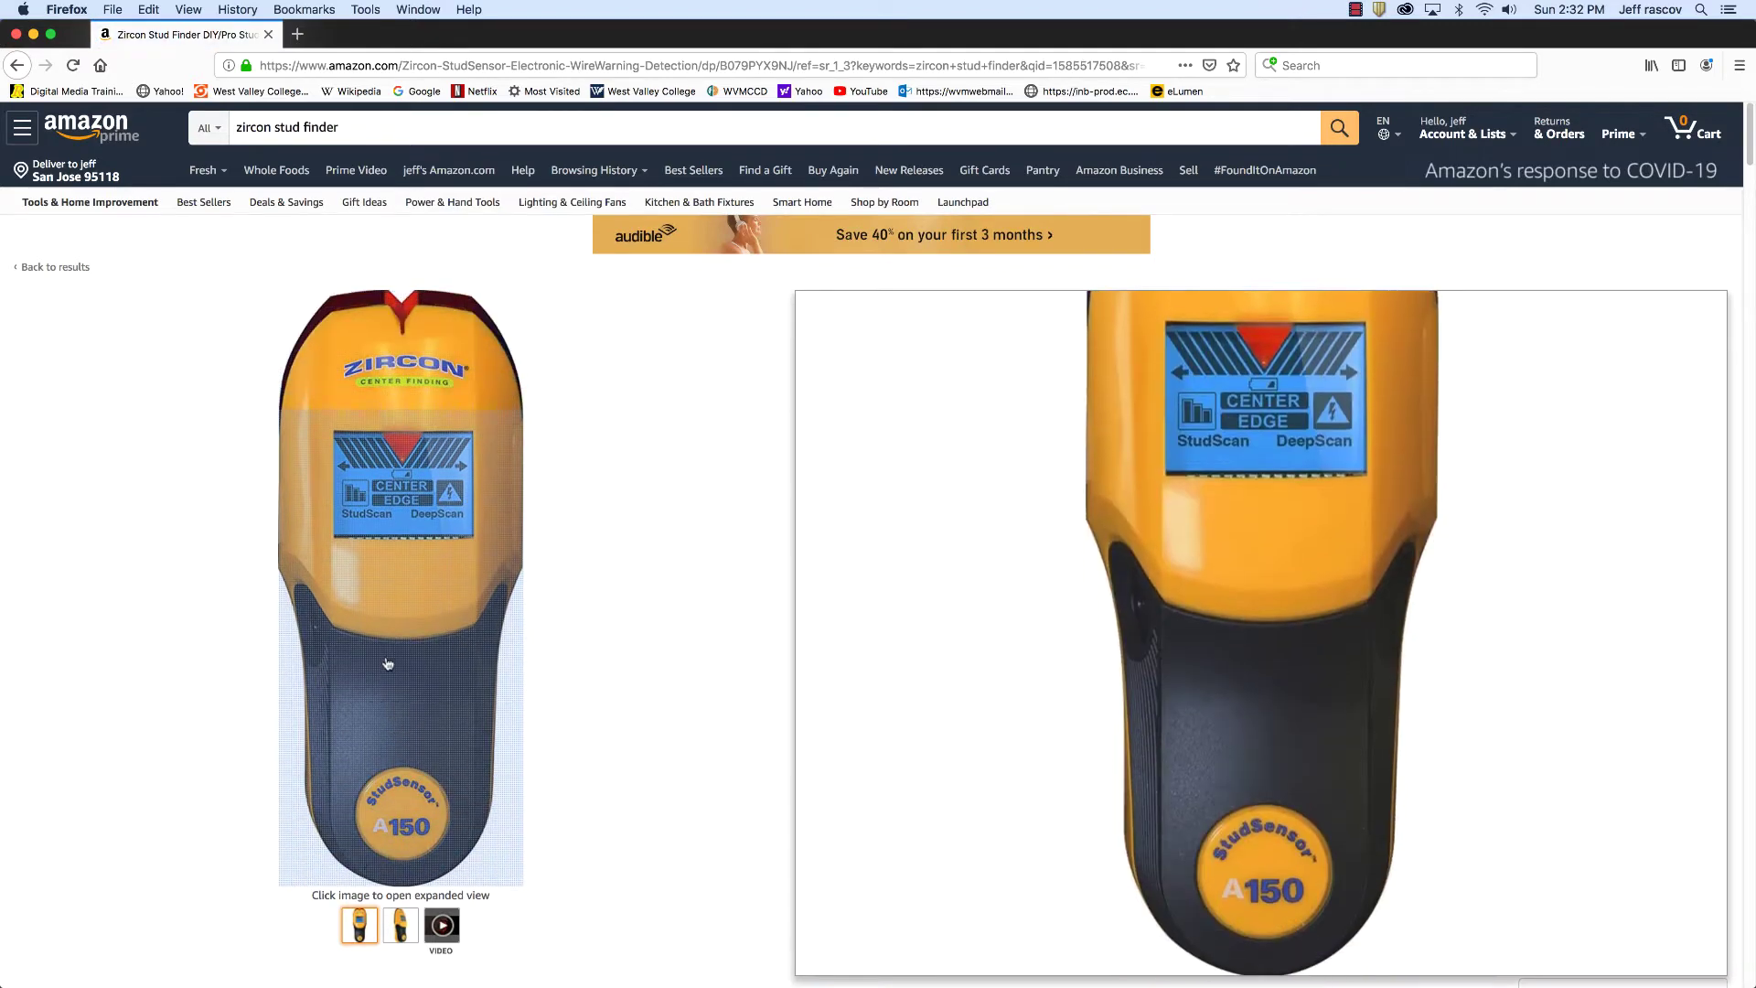
mouse_move(406, 927)
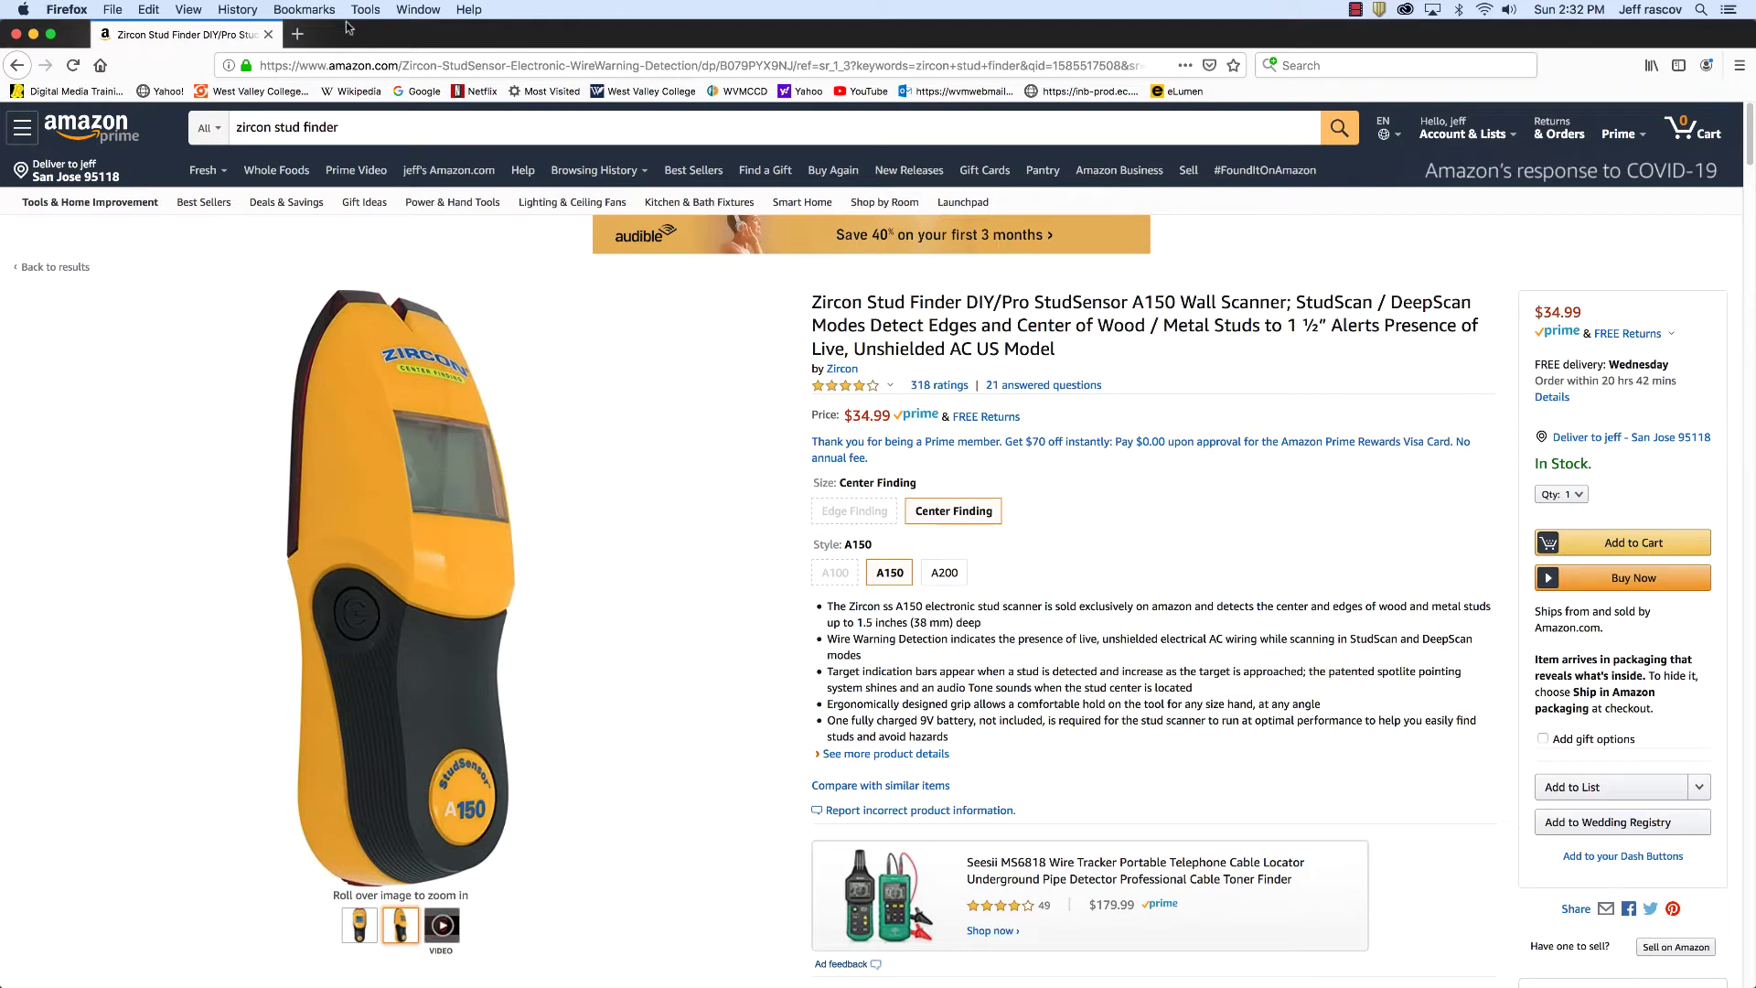
click(268, 34)
click(33, 34)
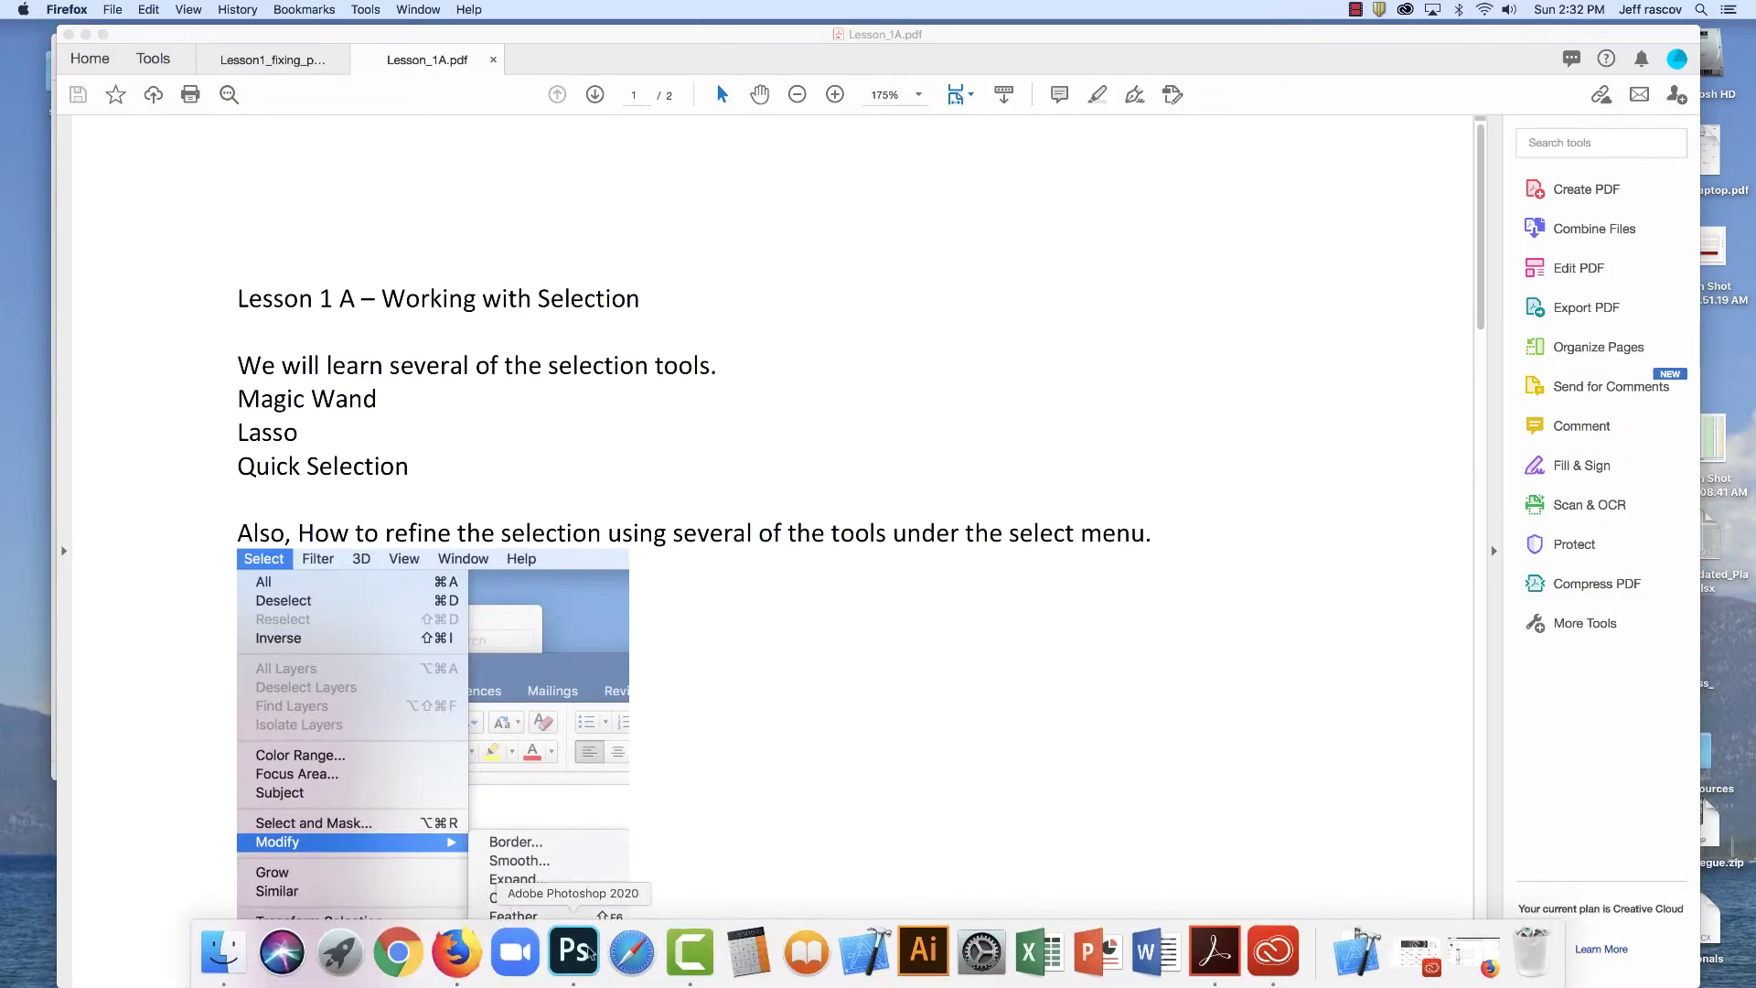
- Switch to Photoshop and open sculpture.JPG from the class folder's lesson1a subfolder
click(585, 952)
click(137, 9)
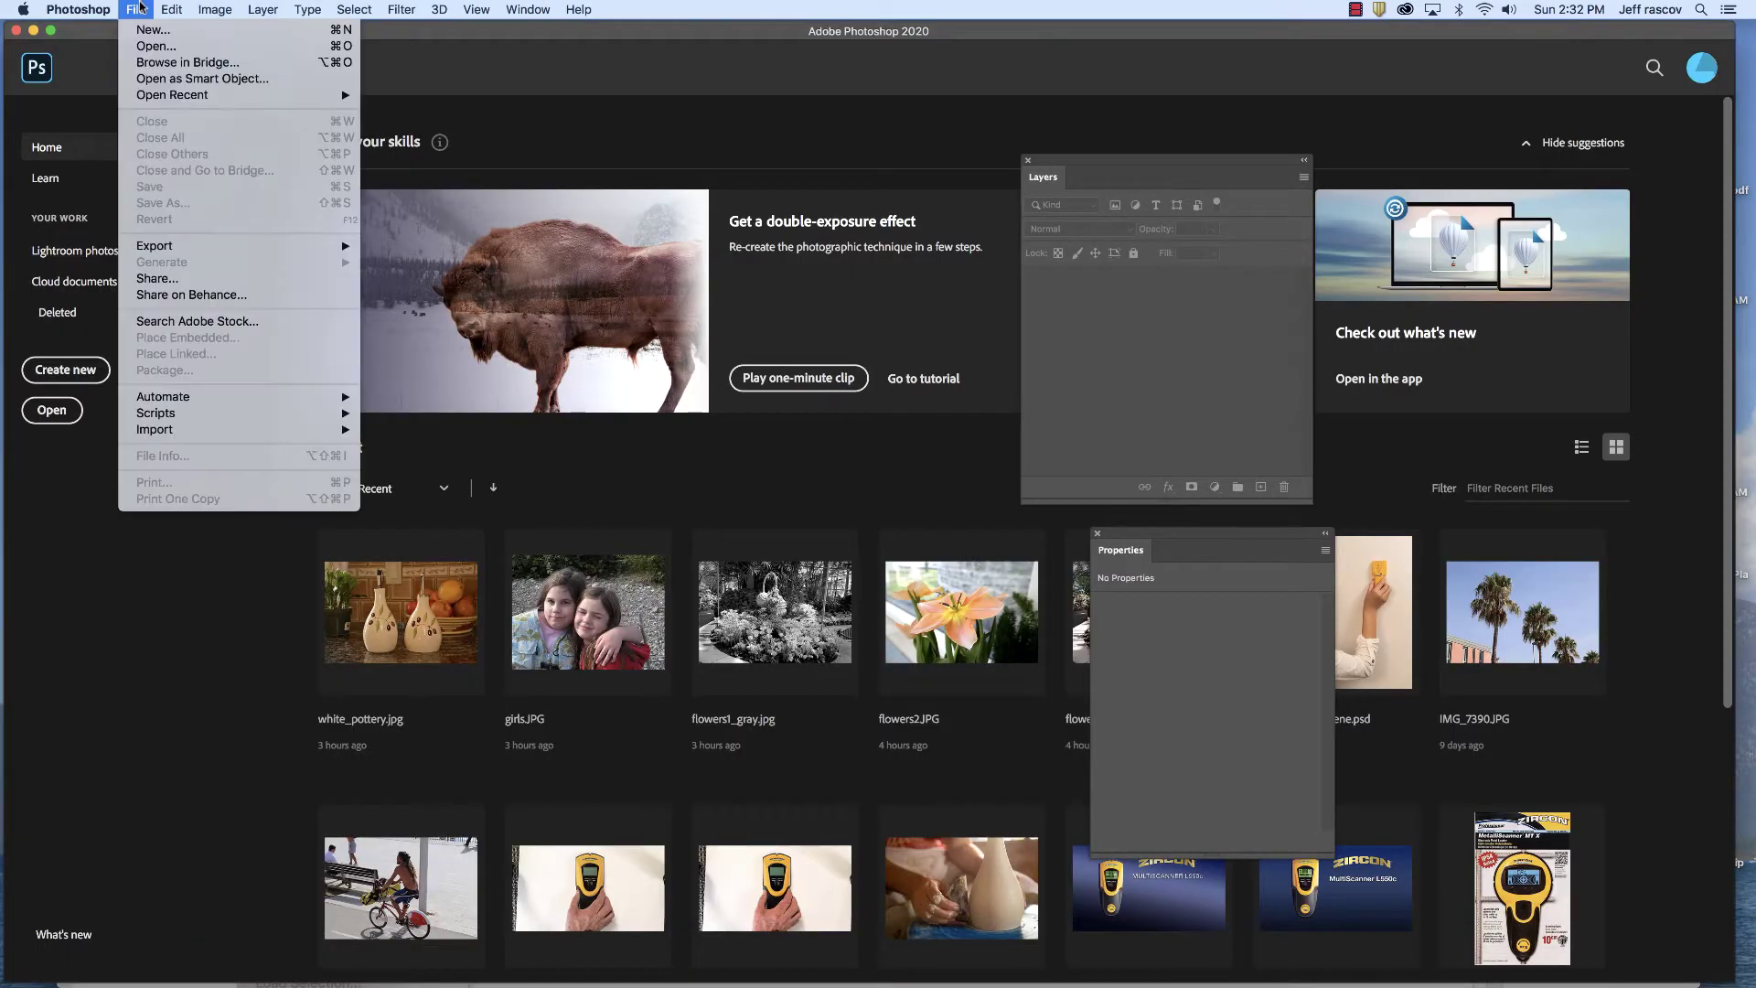
click(140, 47)
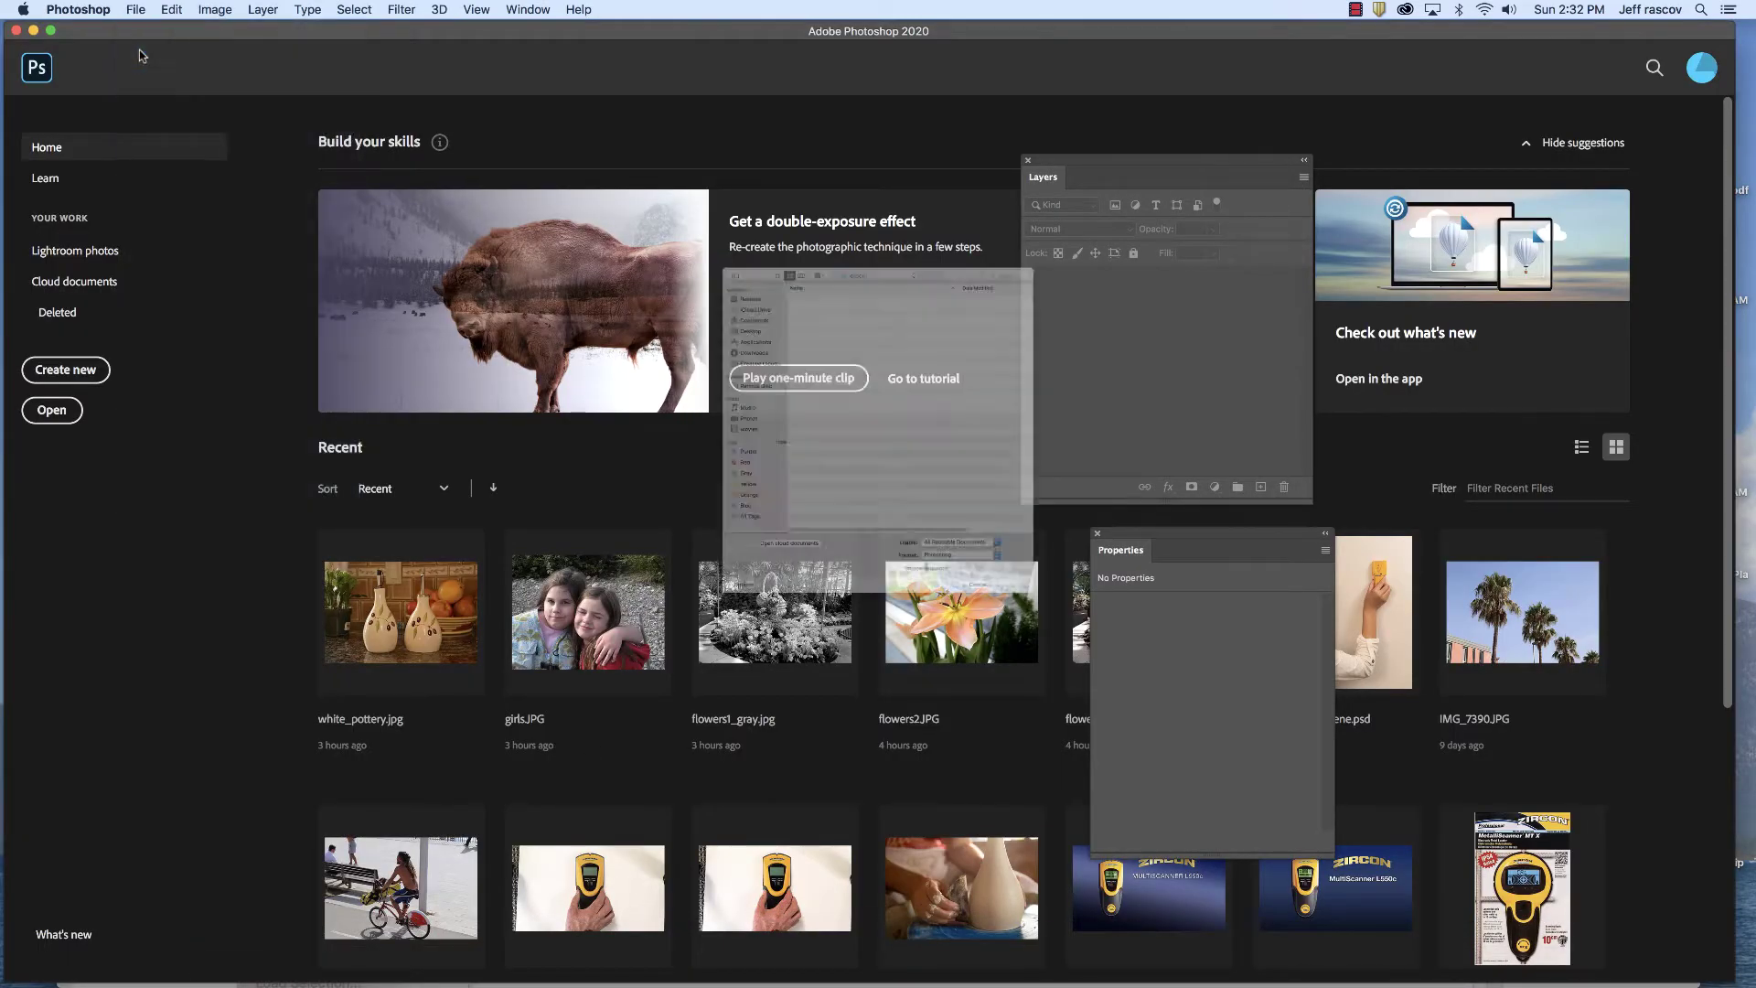
click(880, 111)
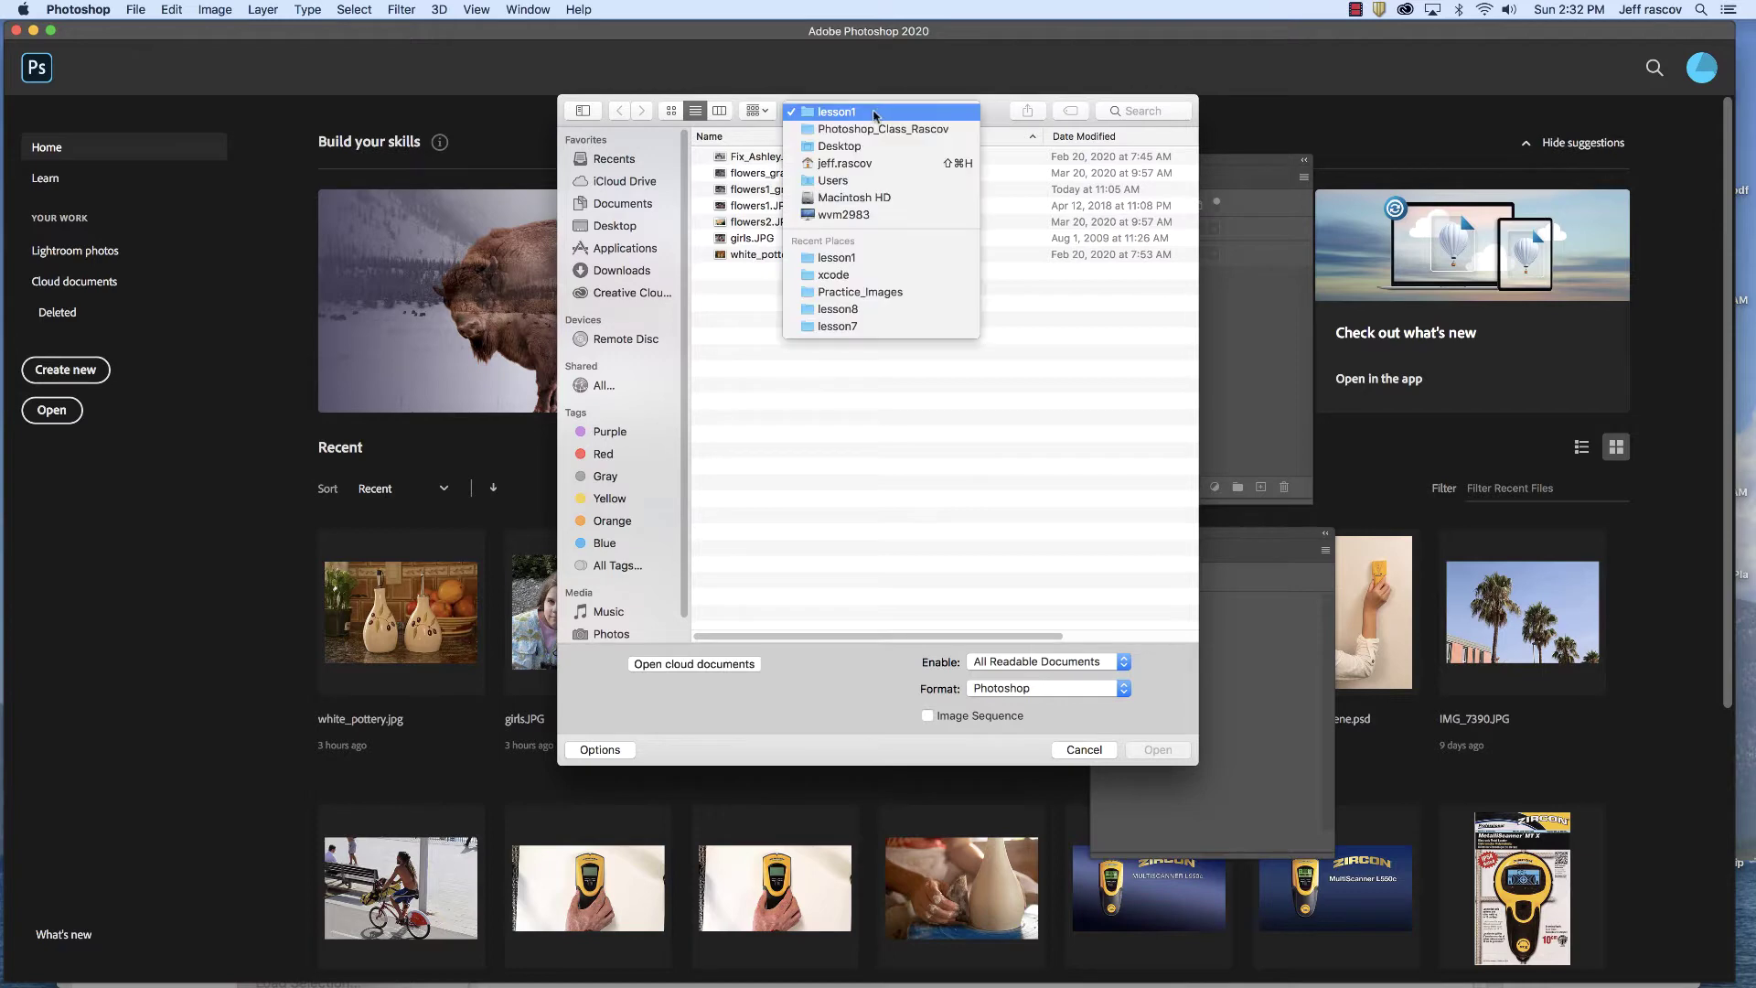
click(880, 132)
click(746, 208)
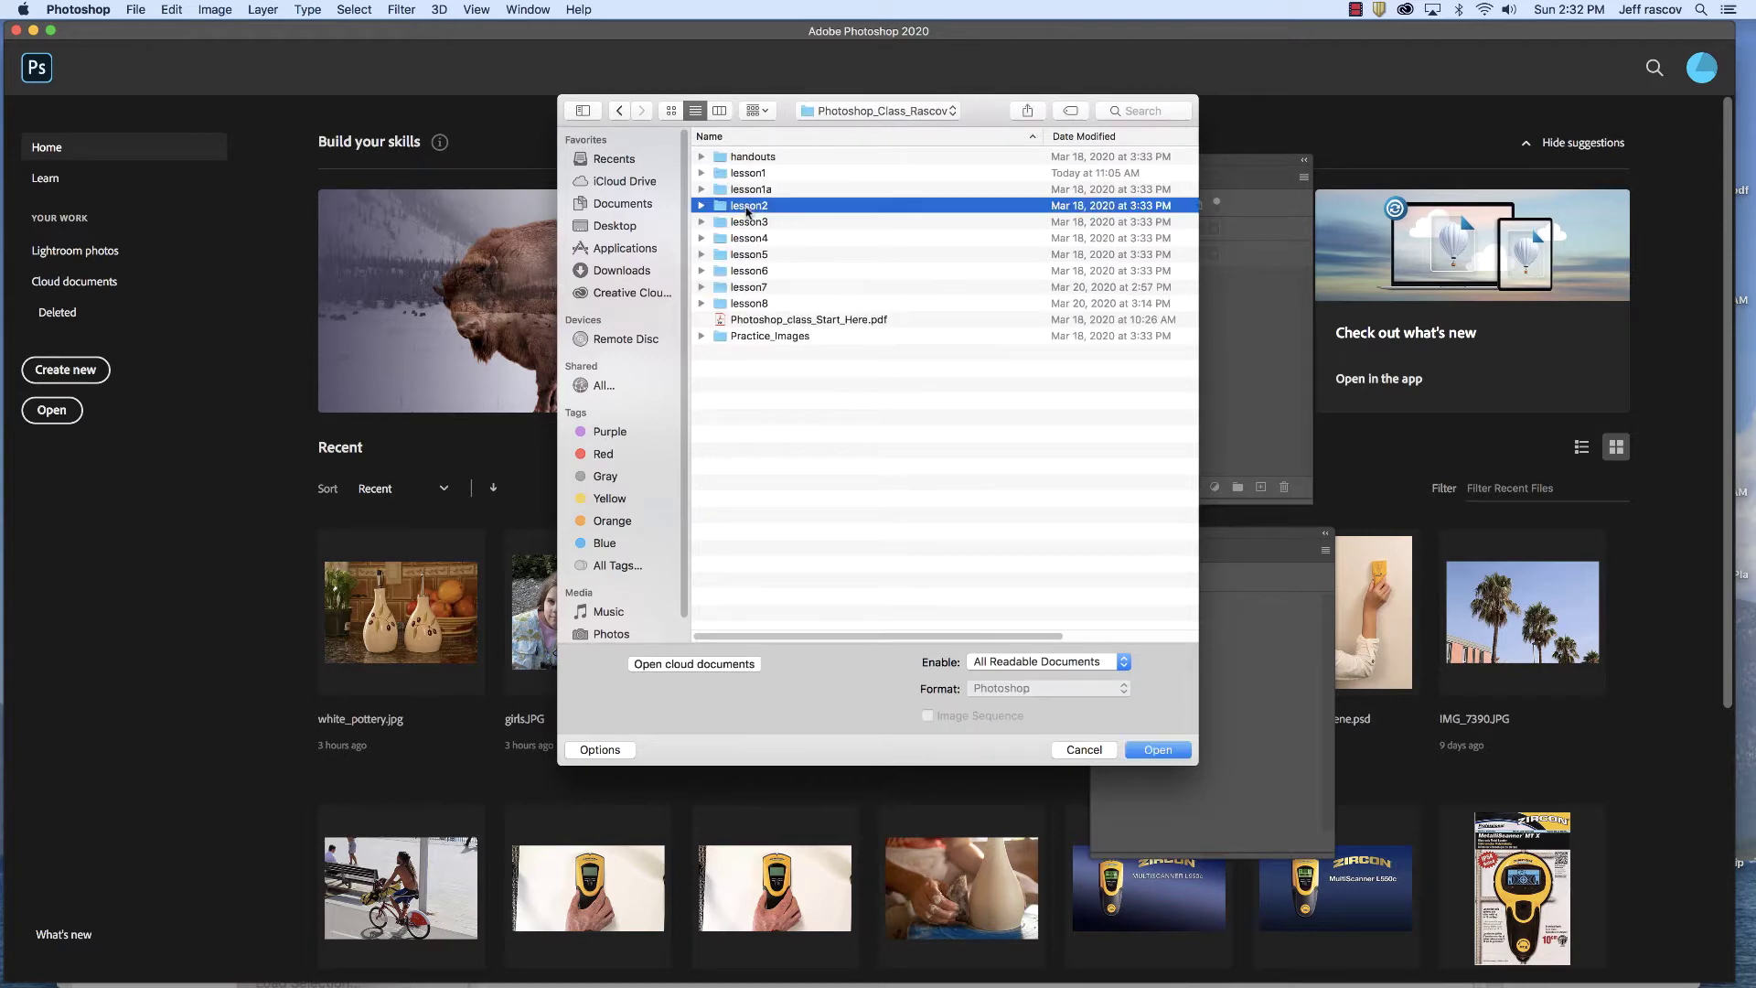
double_click(753, 191)
click(780, 160)
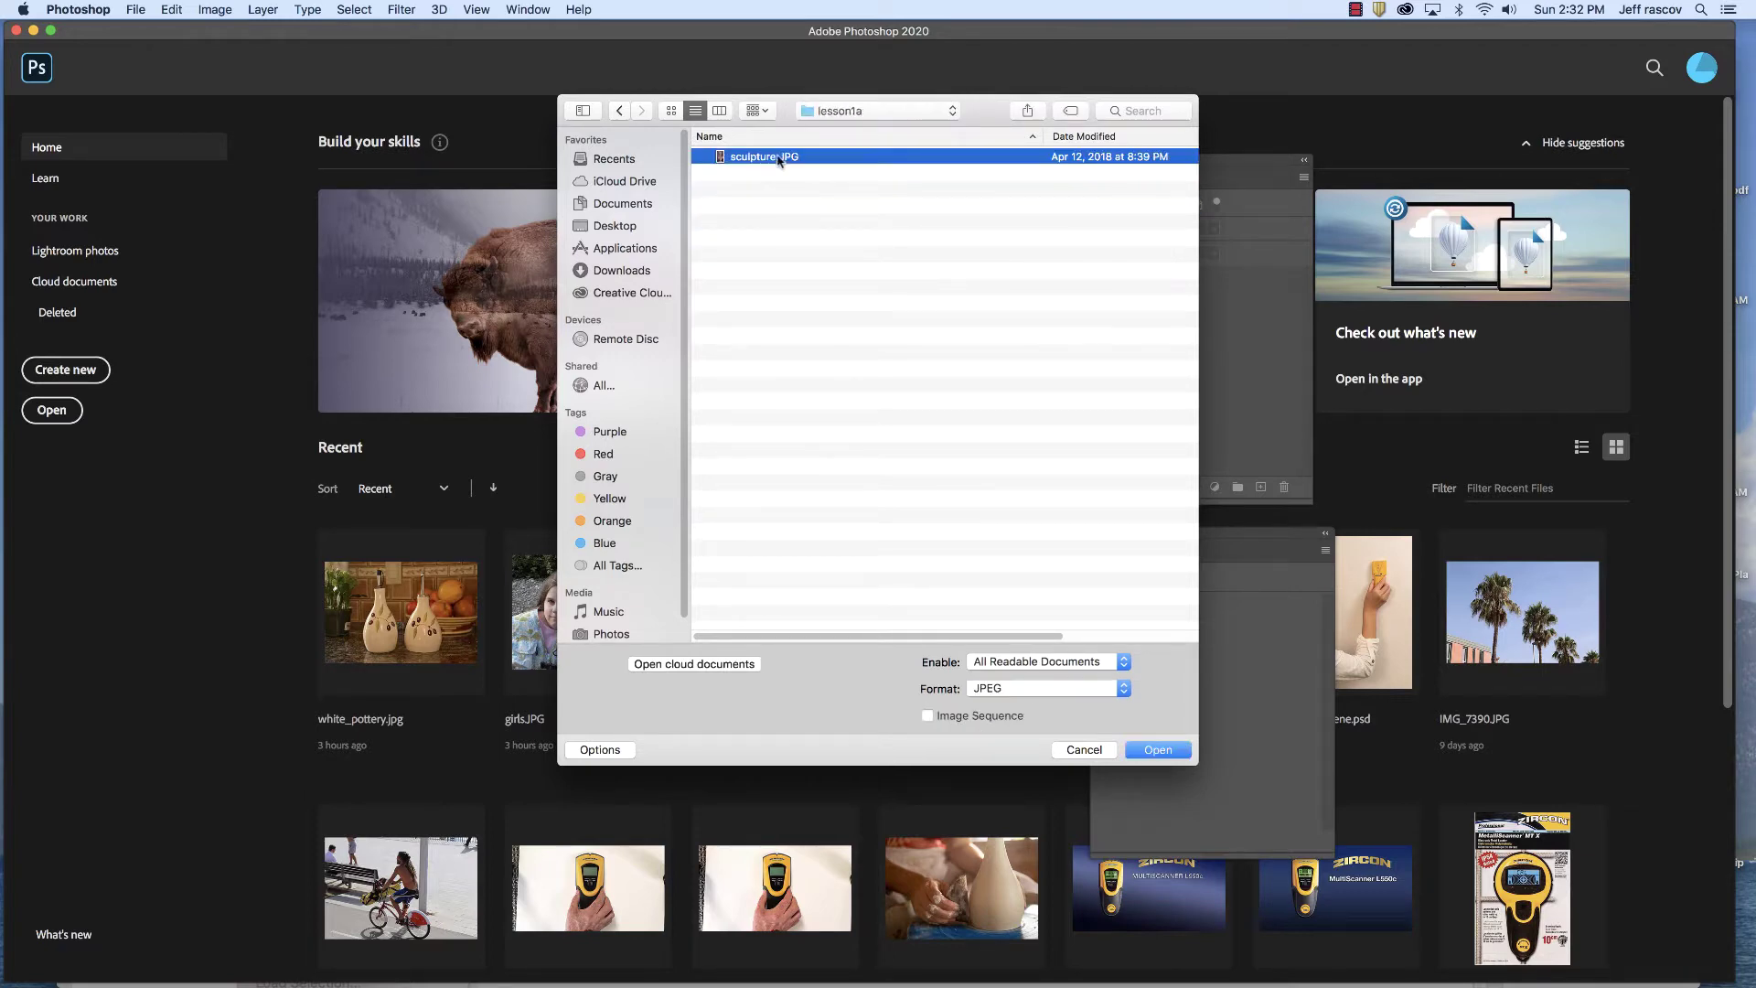
click(1145, 750)
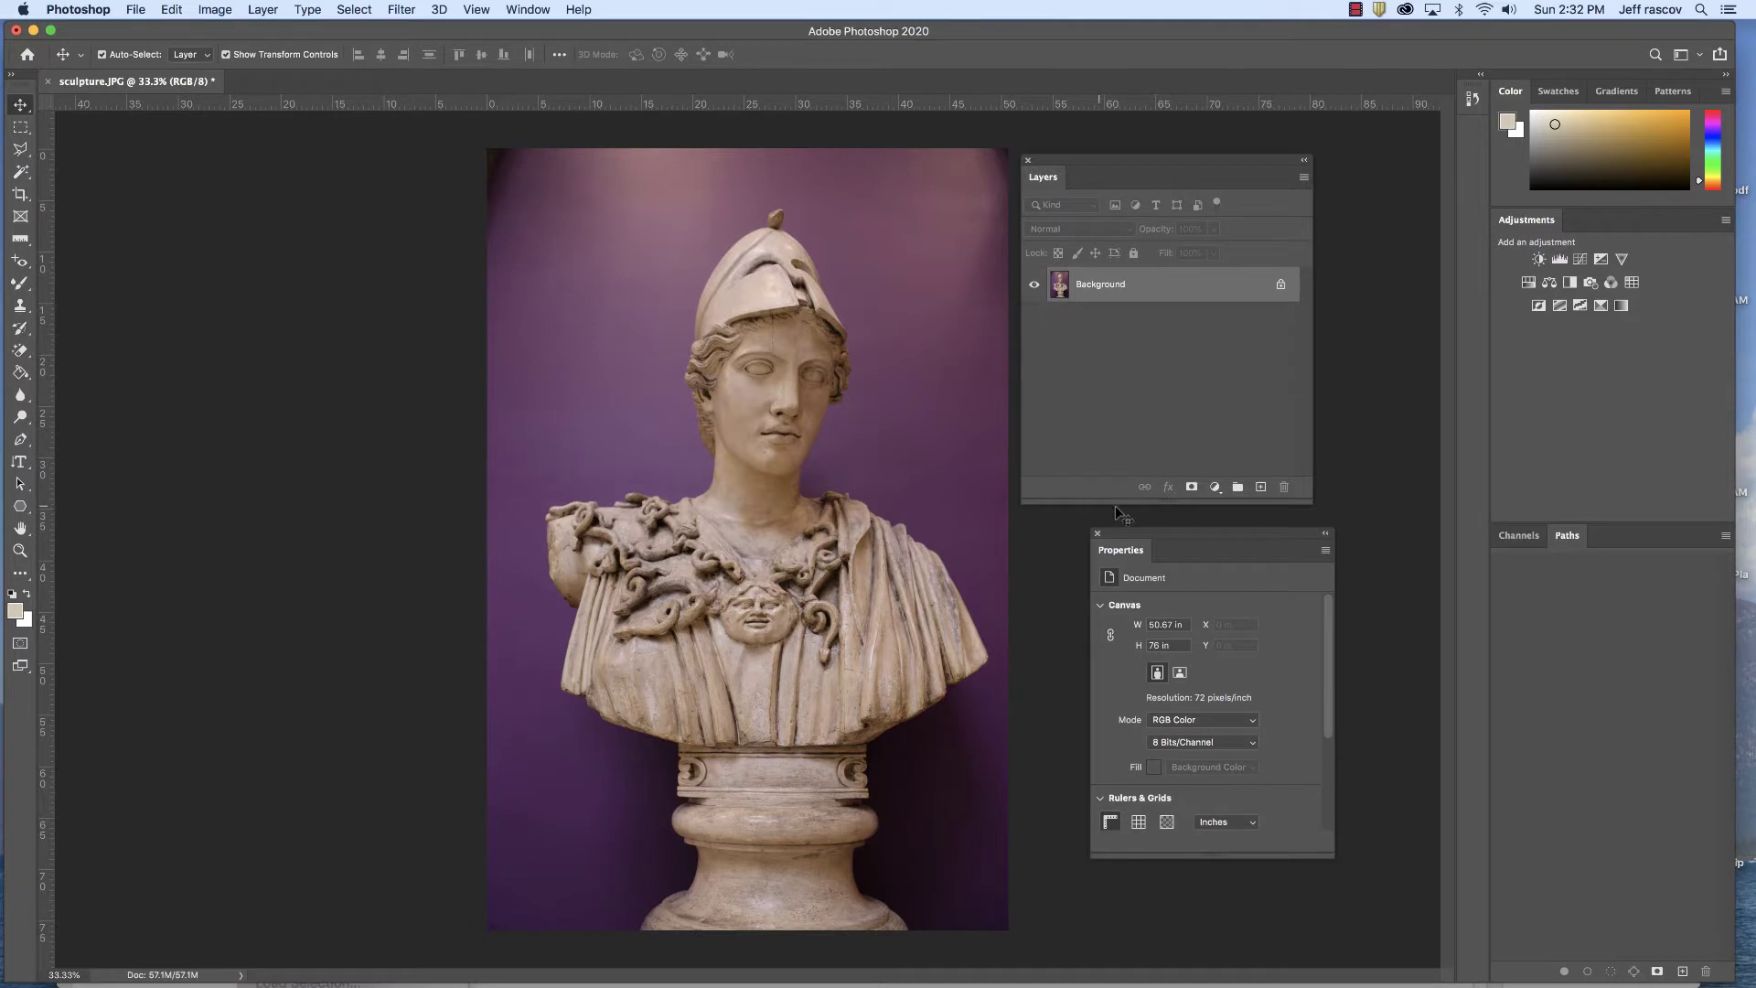
- Reset the Essentials workspace to its default panel layout
drag(1120, 160, 1153, 156)
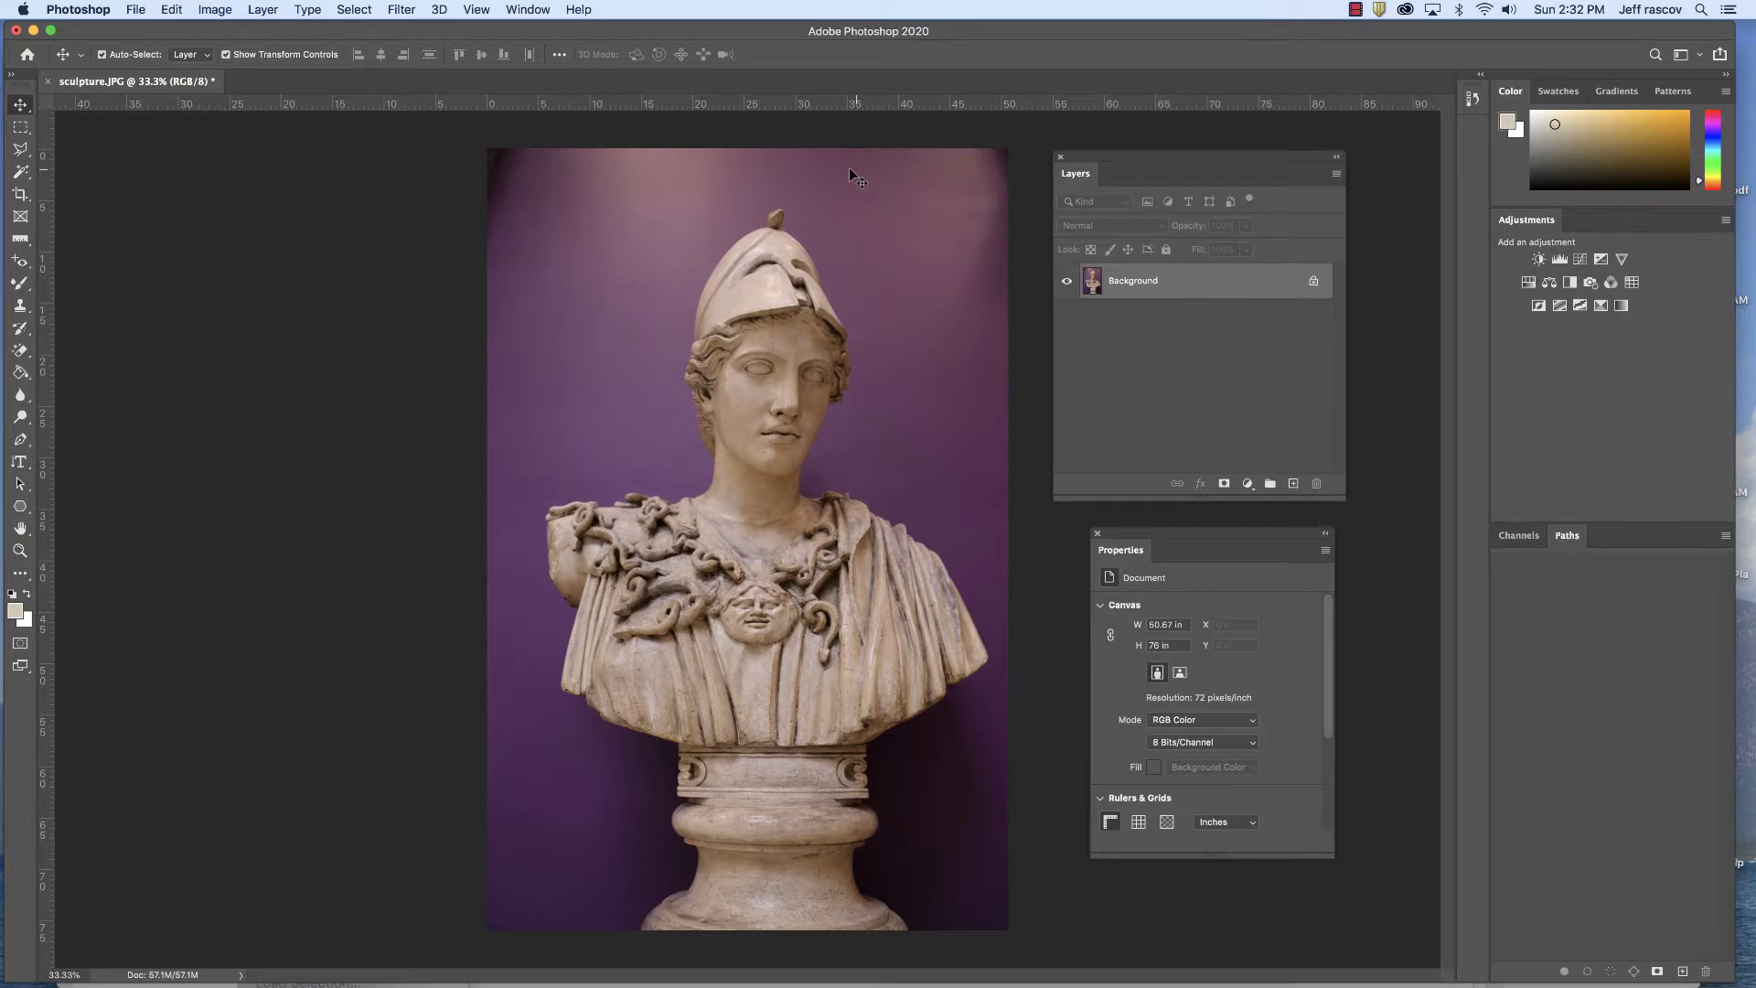
click(468, 9)
mouse_move(538, 8)
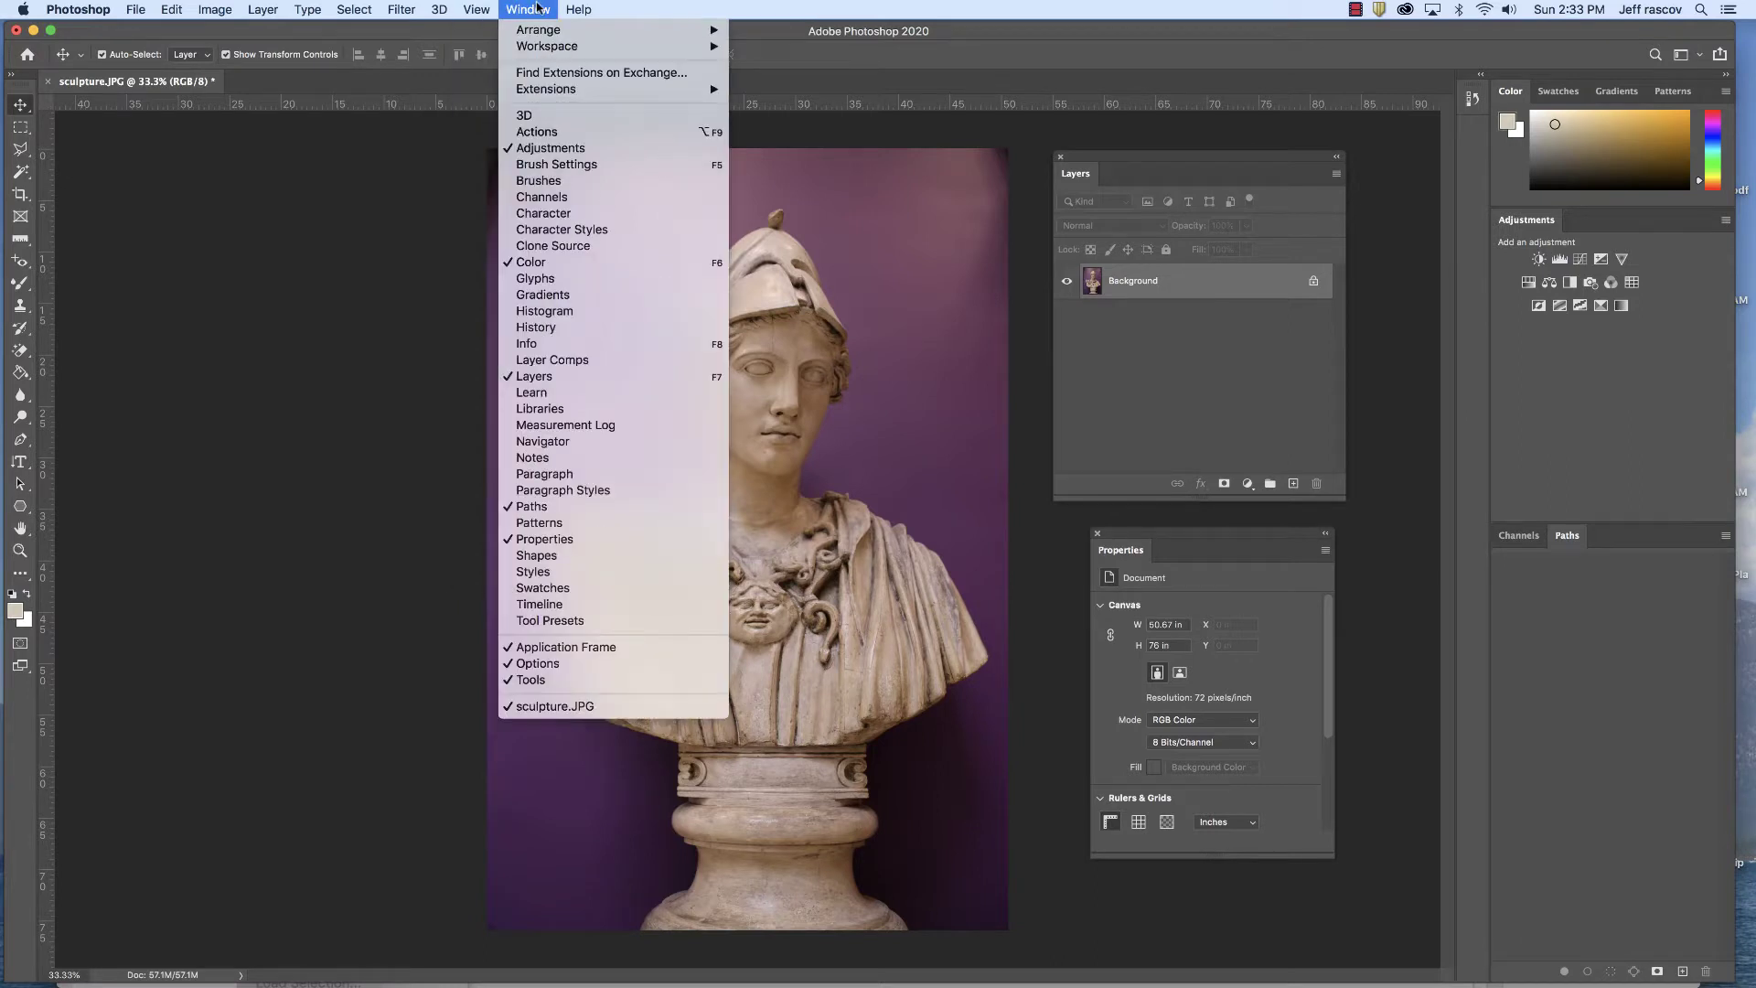
mouse_move(551, 47)
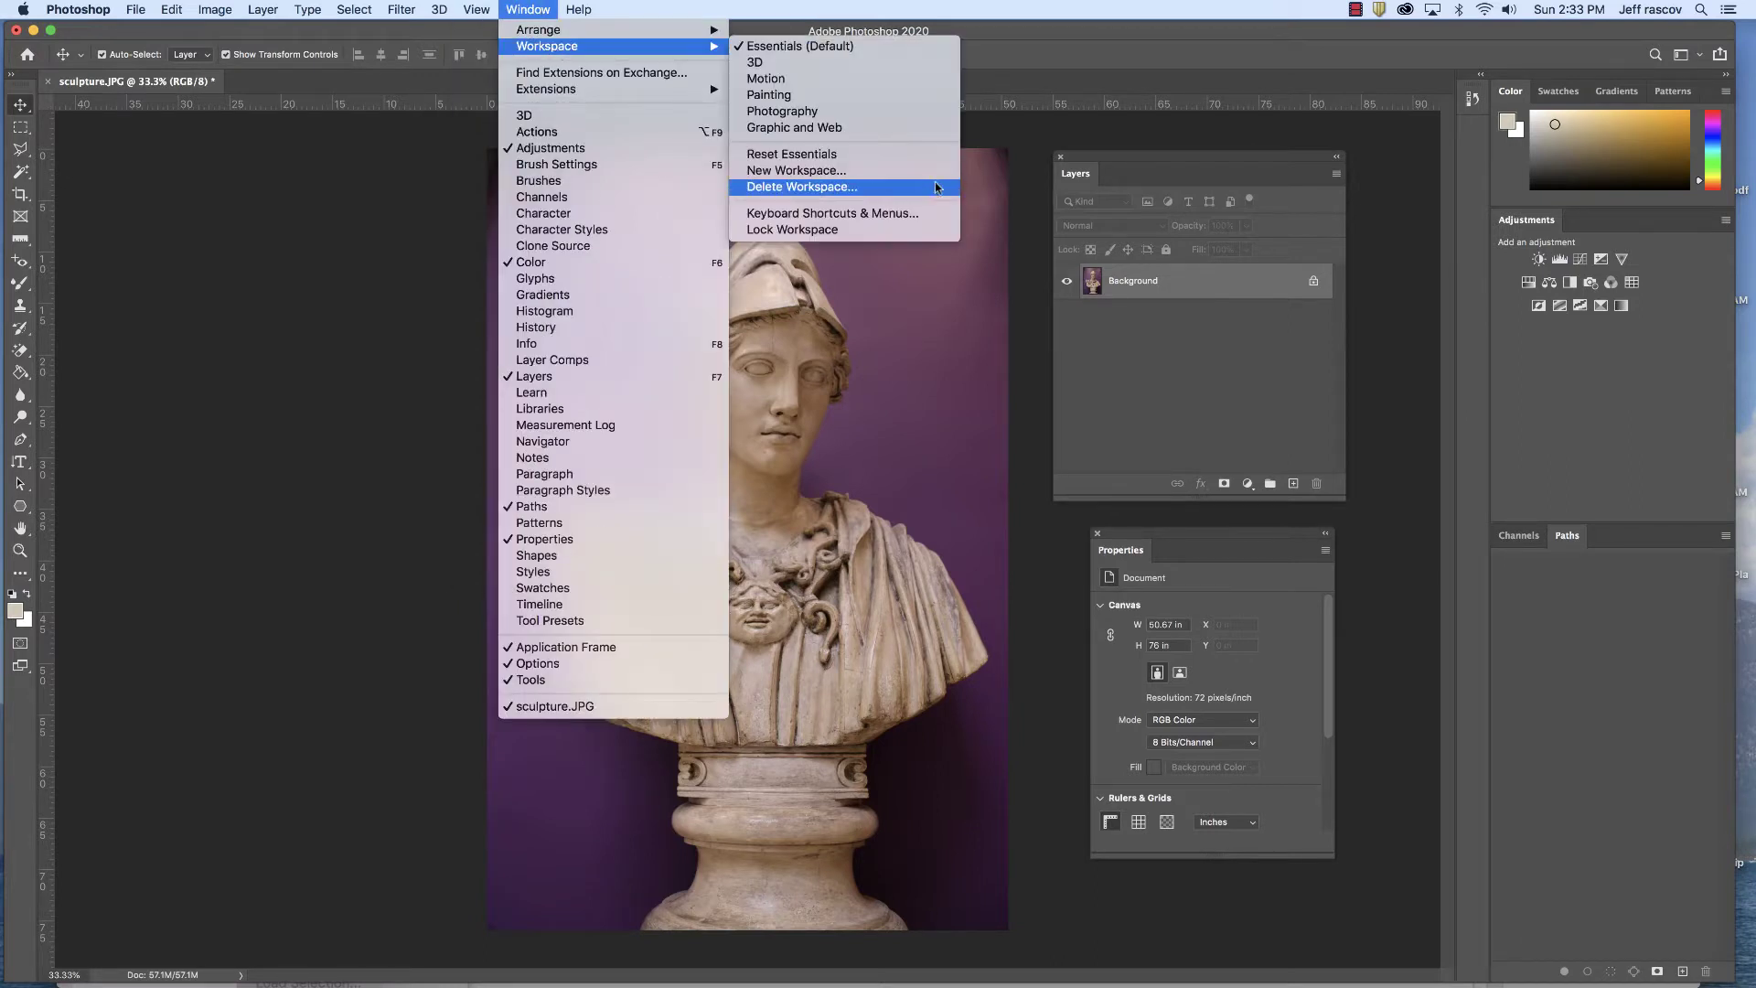
click(831, 157)
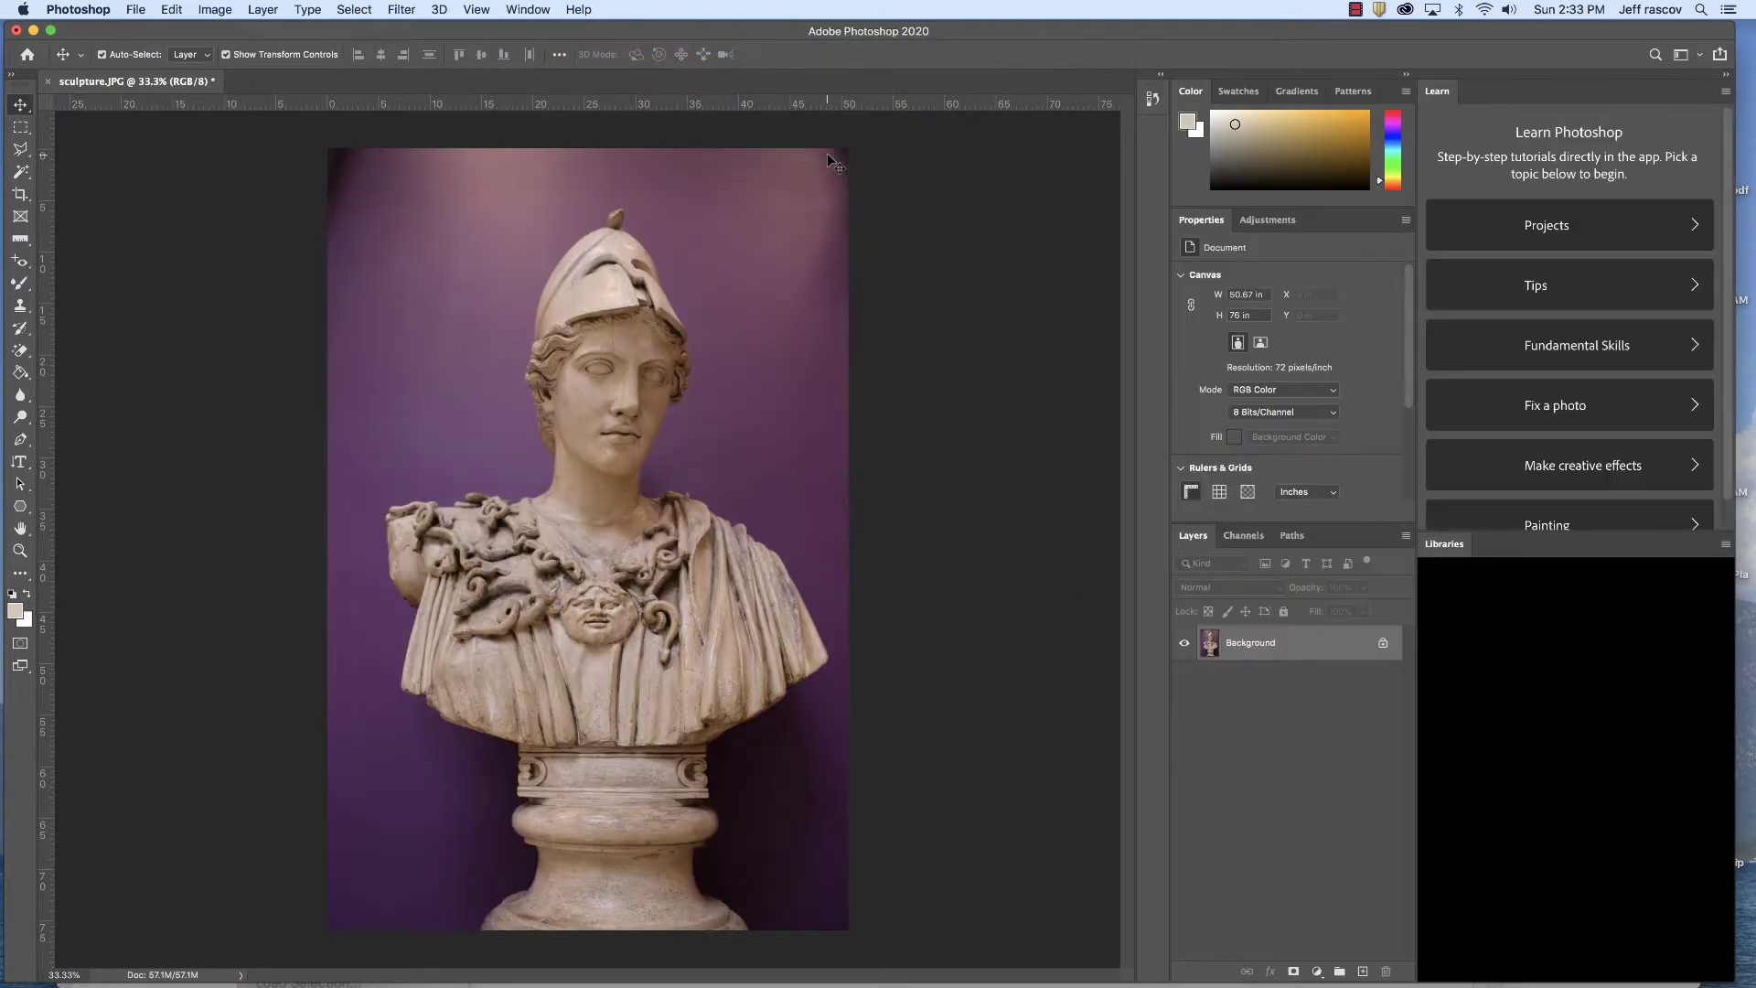
- Close the Learn and Libraries panel groups to leave more room for the image
right_click(1441, 95)
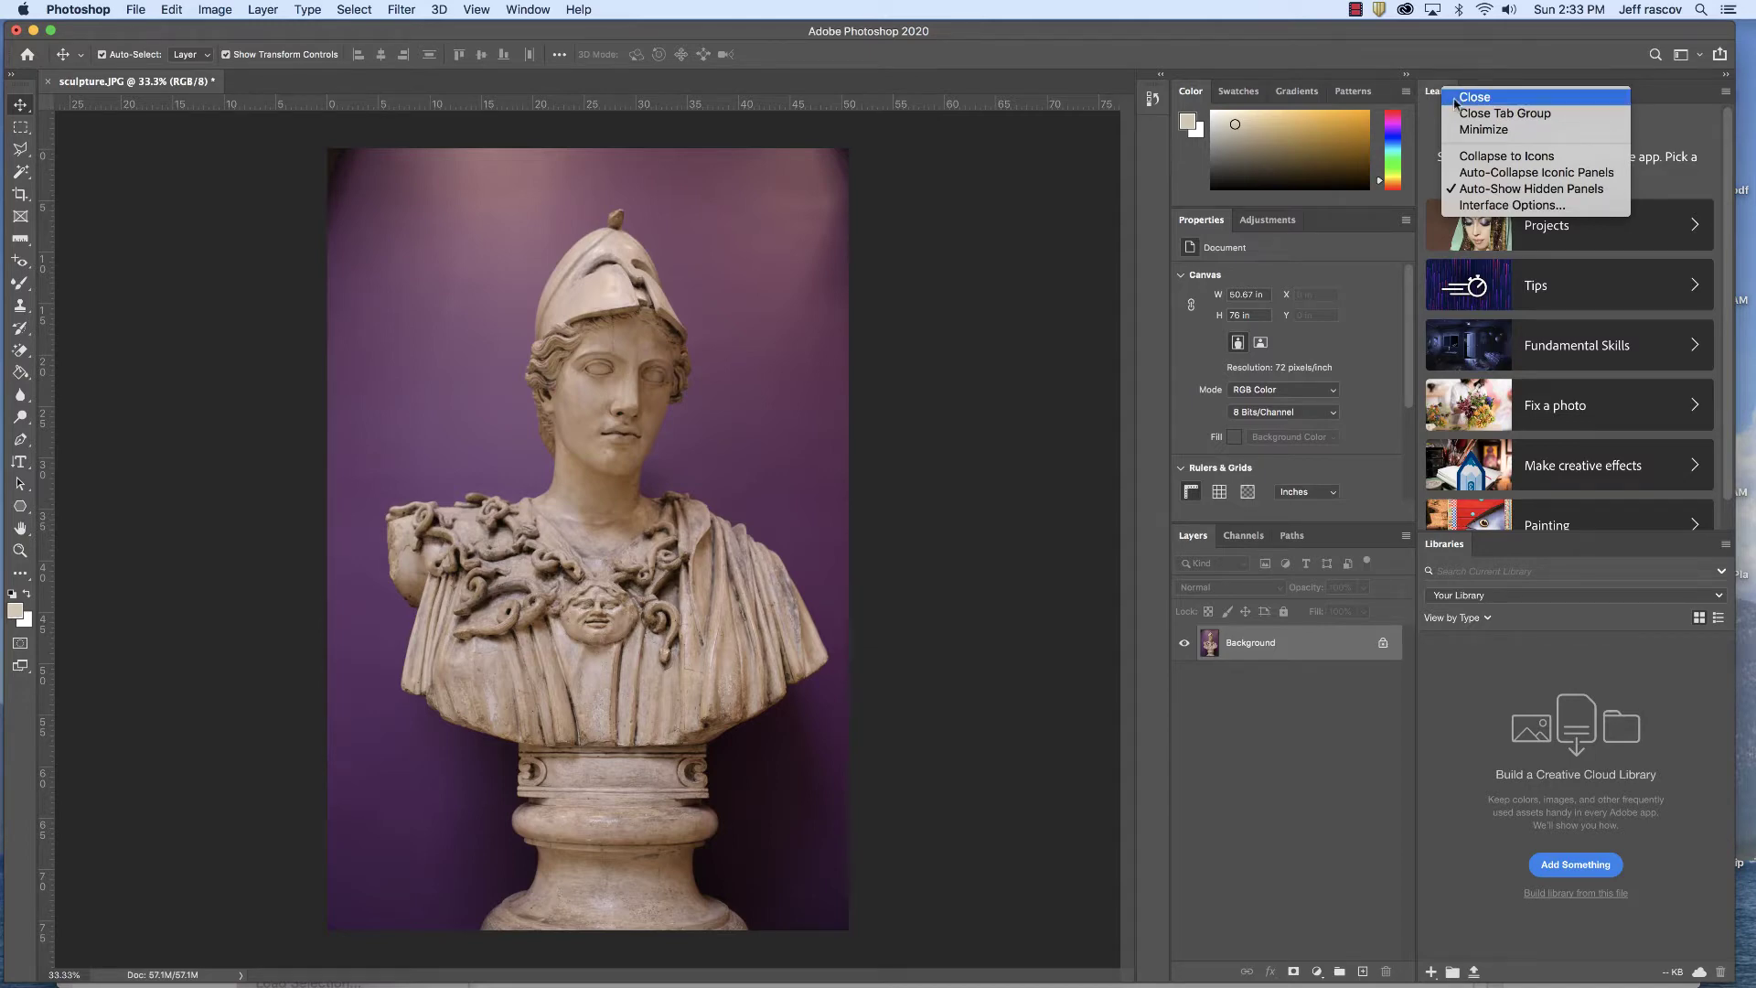
click(1472, 114)
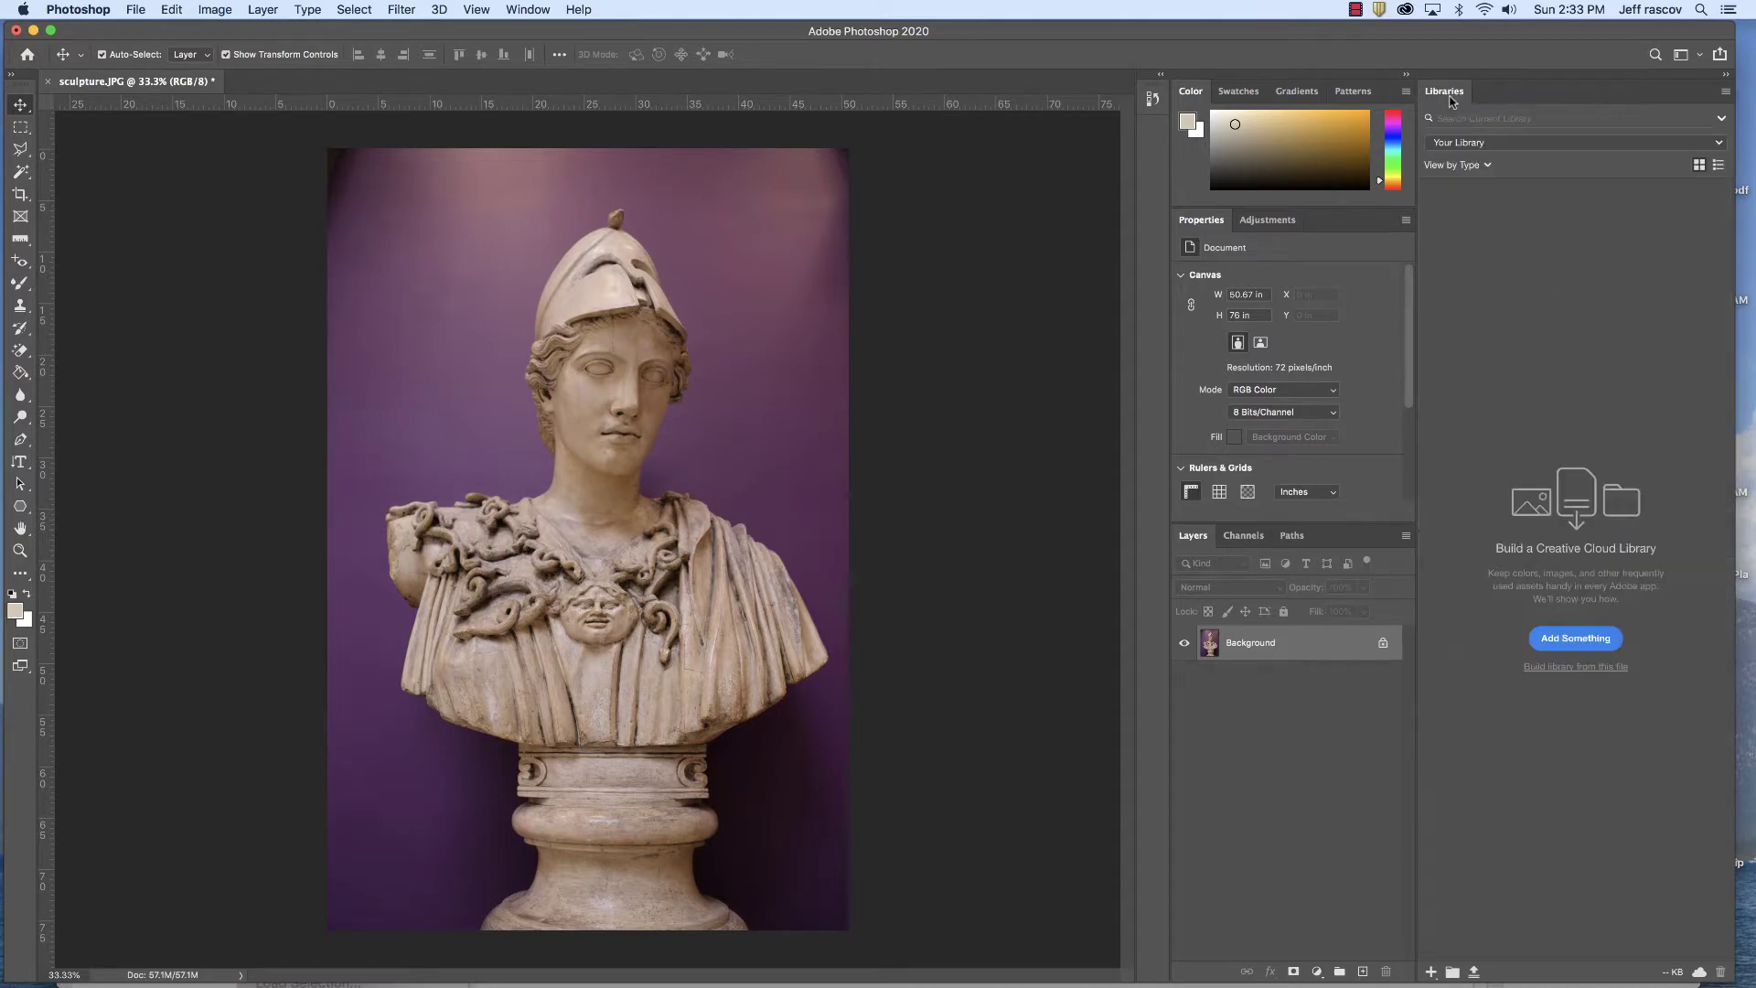
right_click(1454, 95)
click(1470, 115)
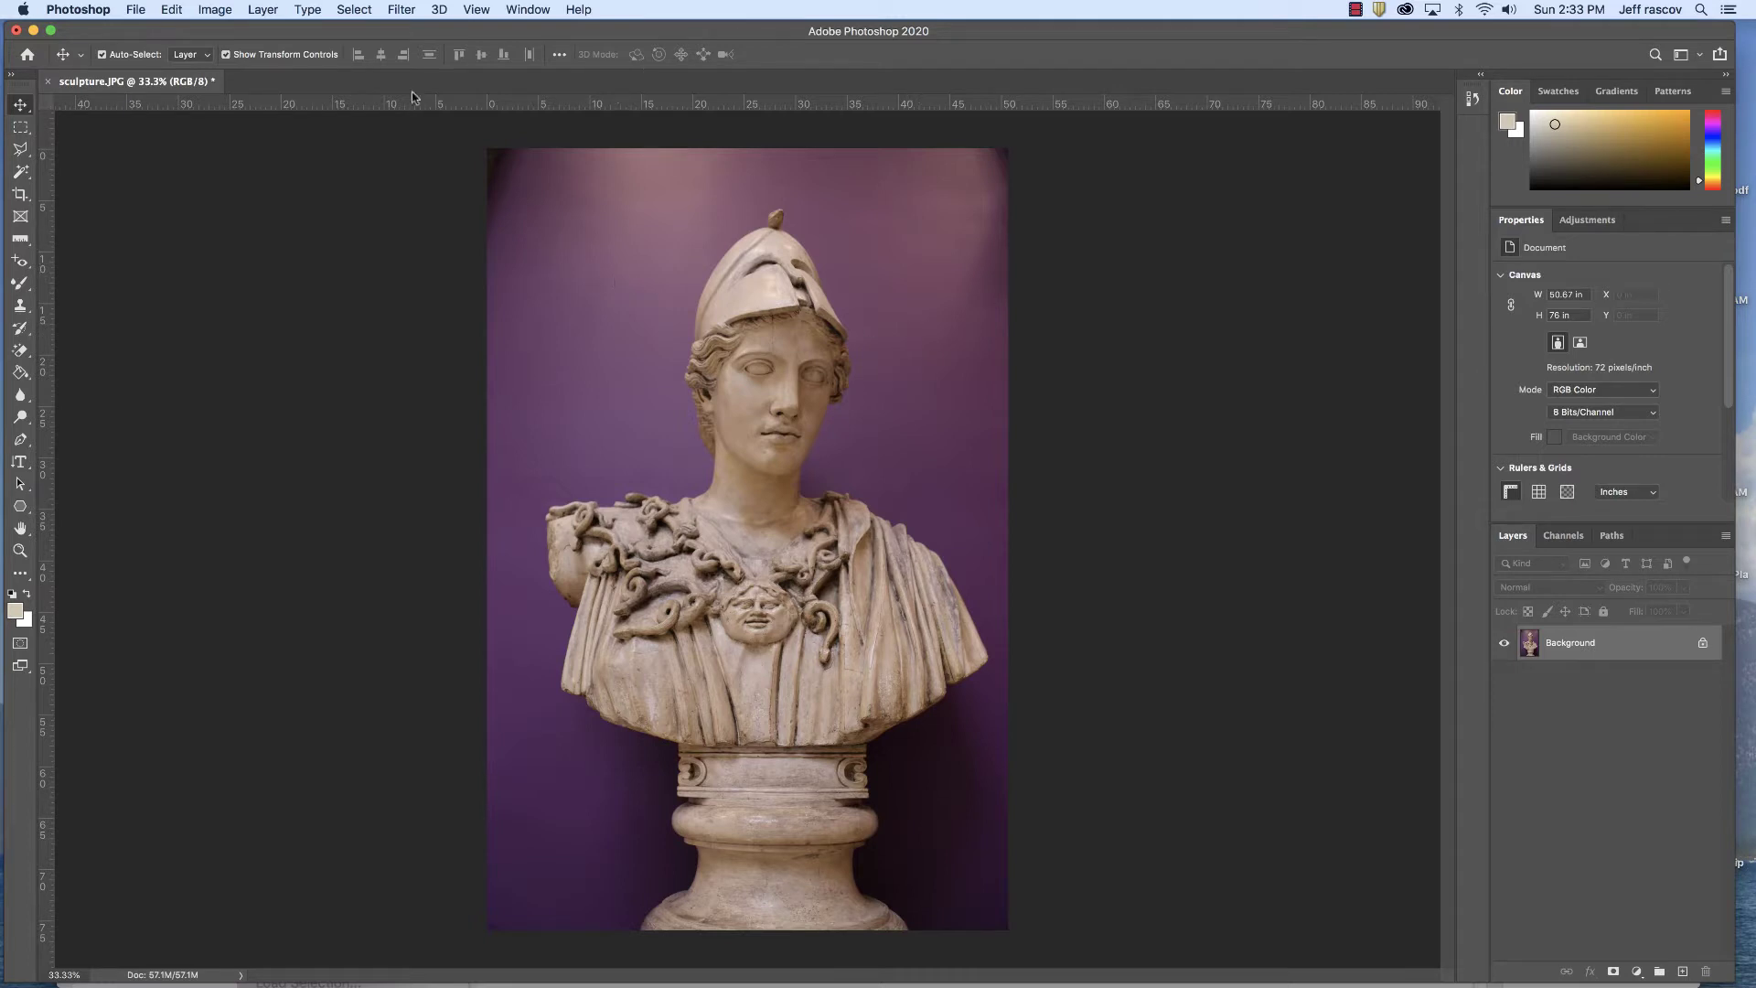
- Look through the tool variants grouped under the marquee, lasso and quick selection tools
click(19, 127)
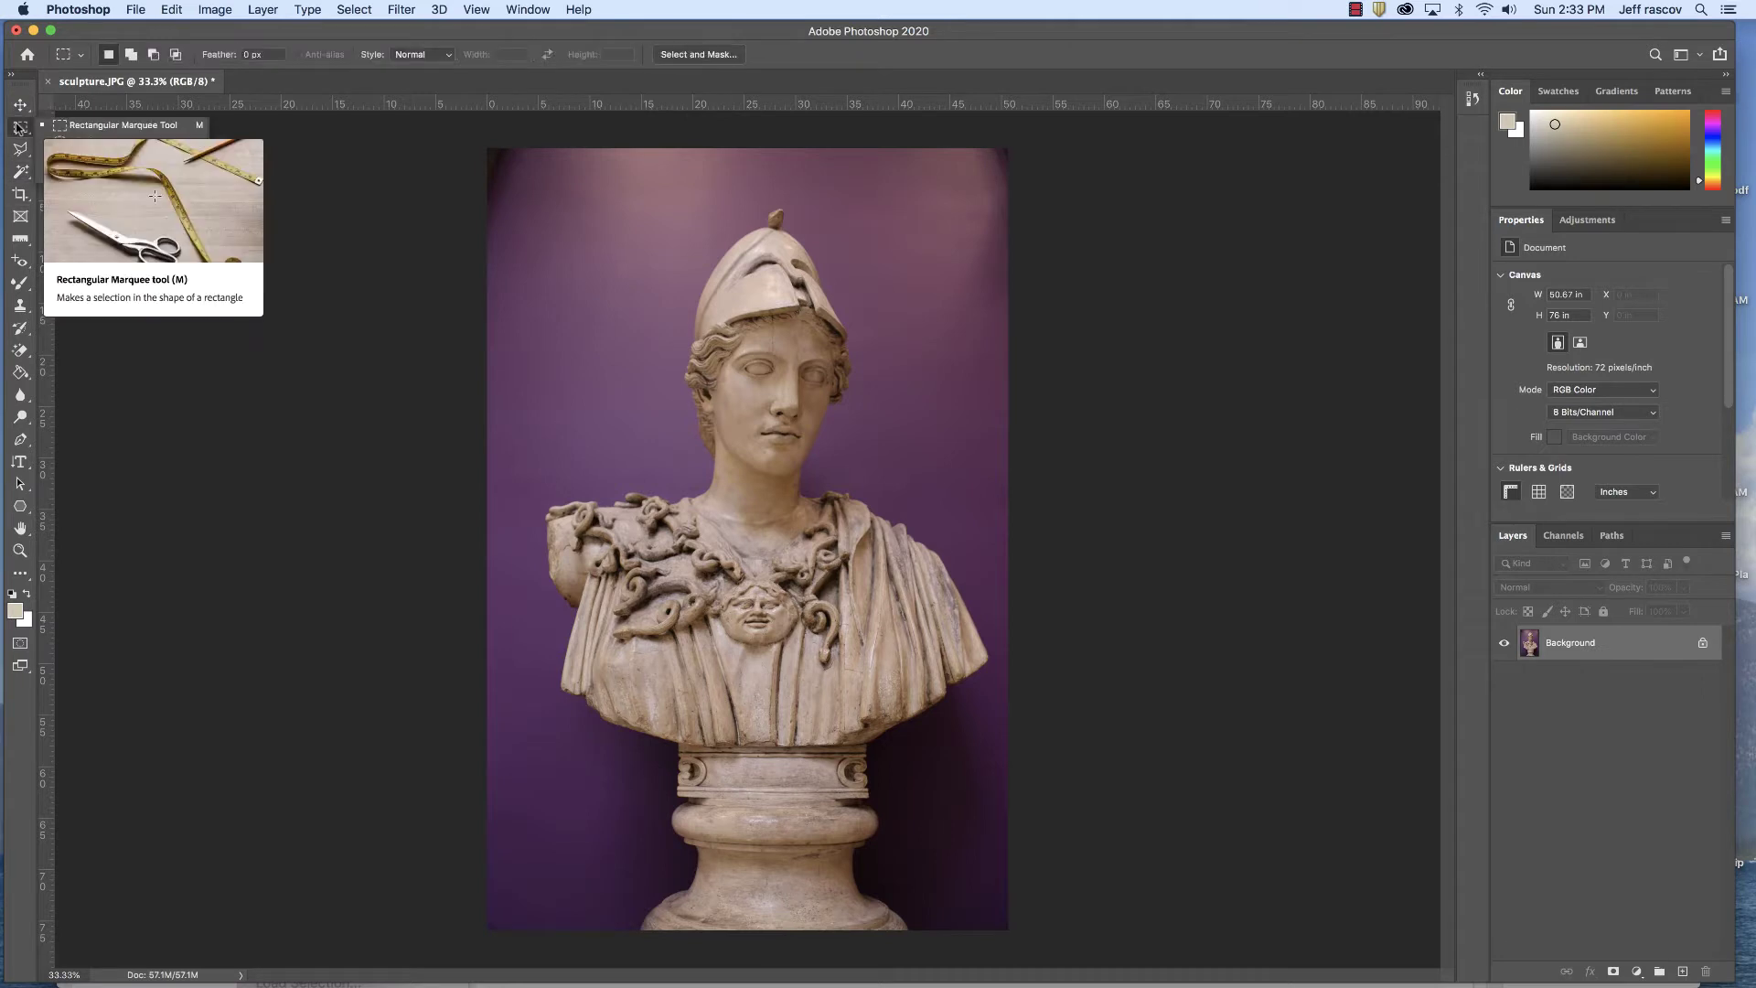
click(19, 127)
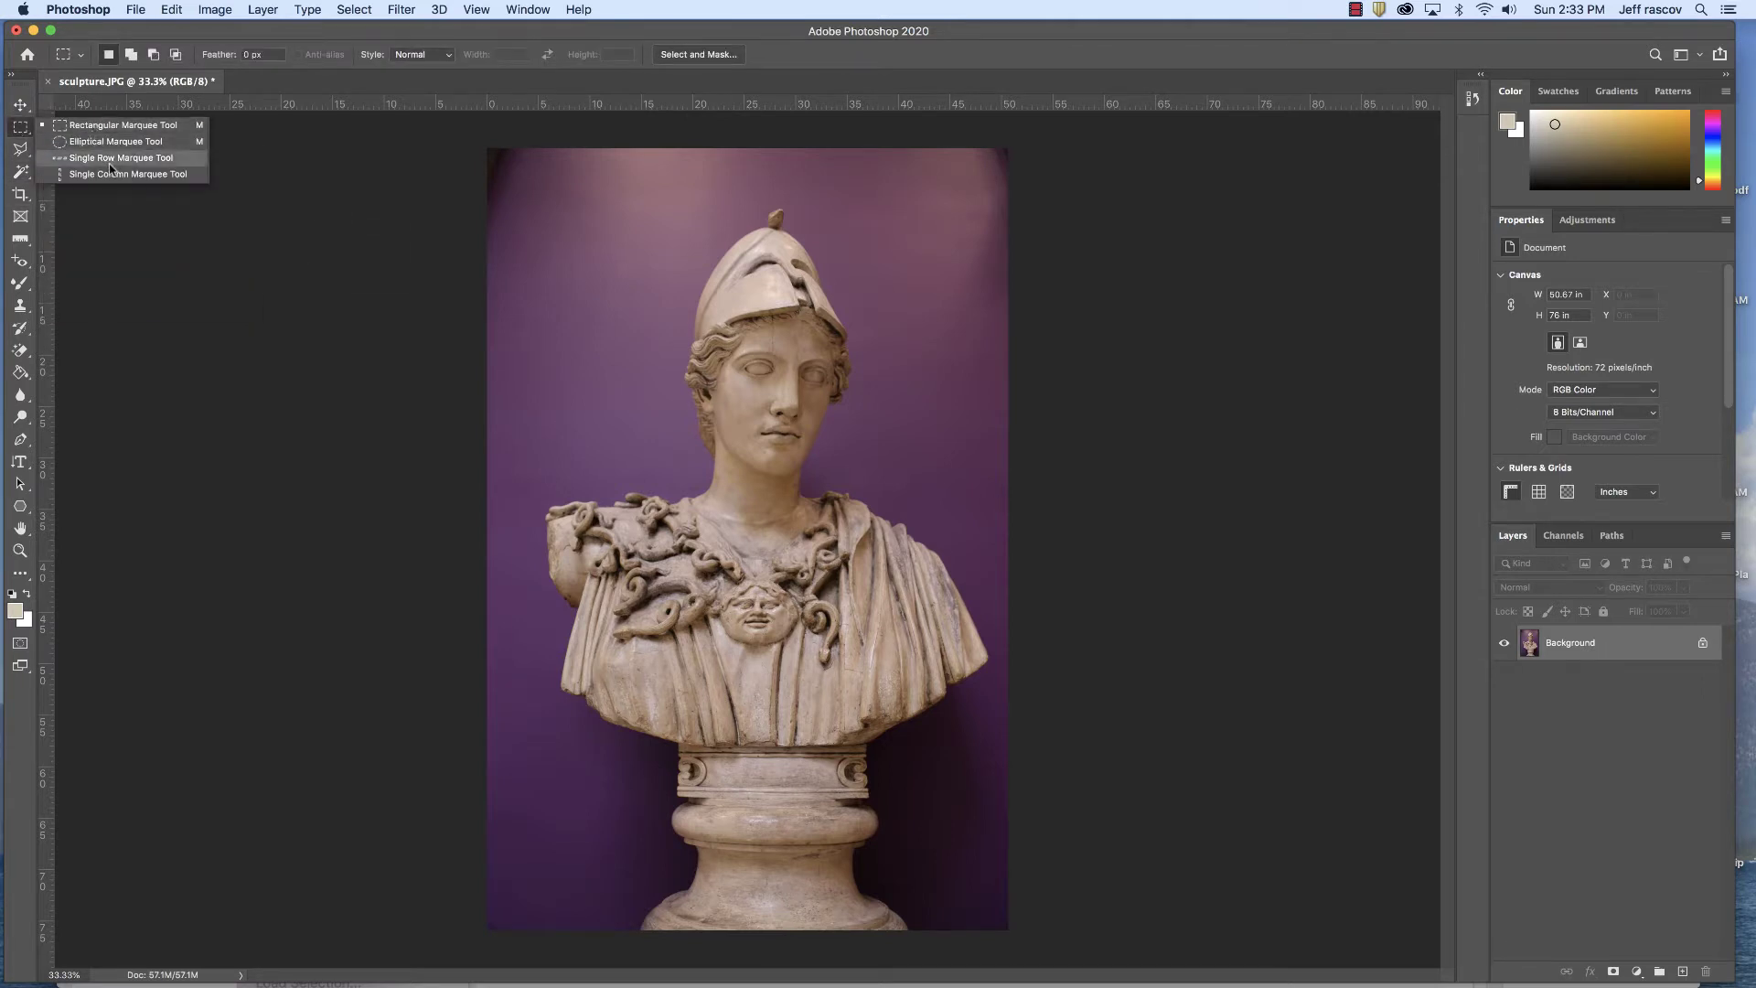
click(17, 150)
click(17, 150)
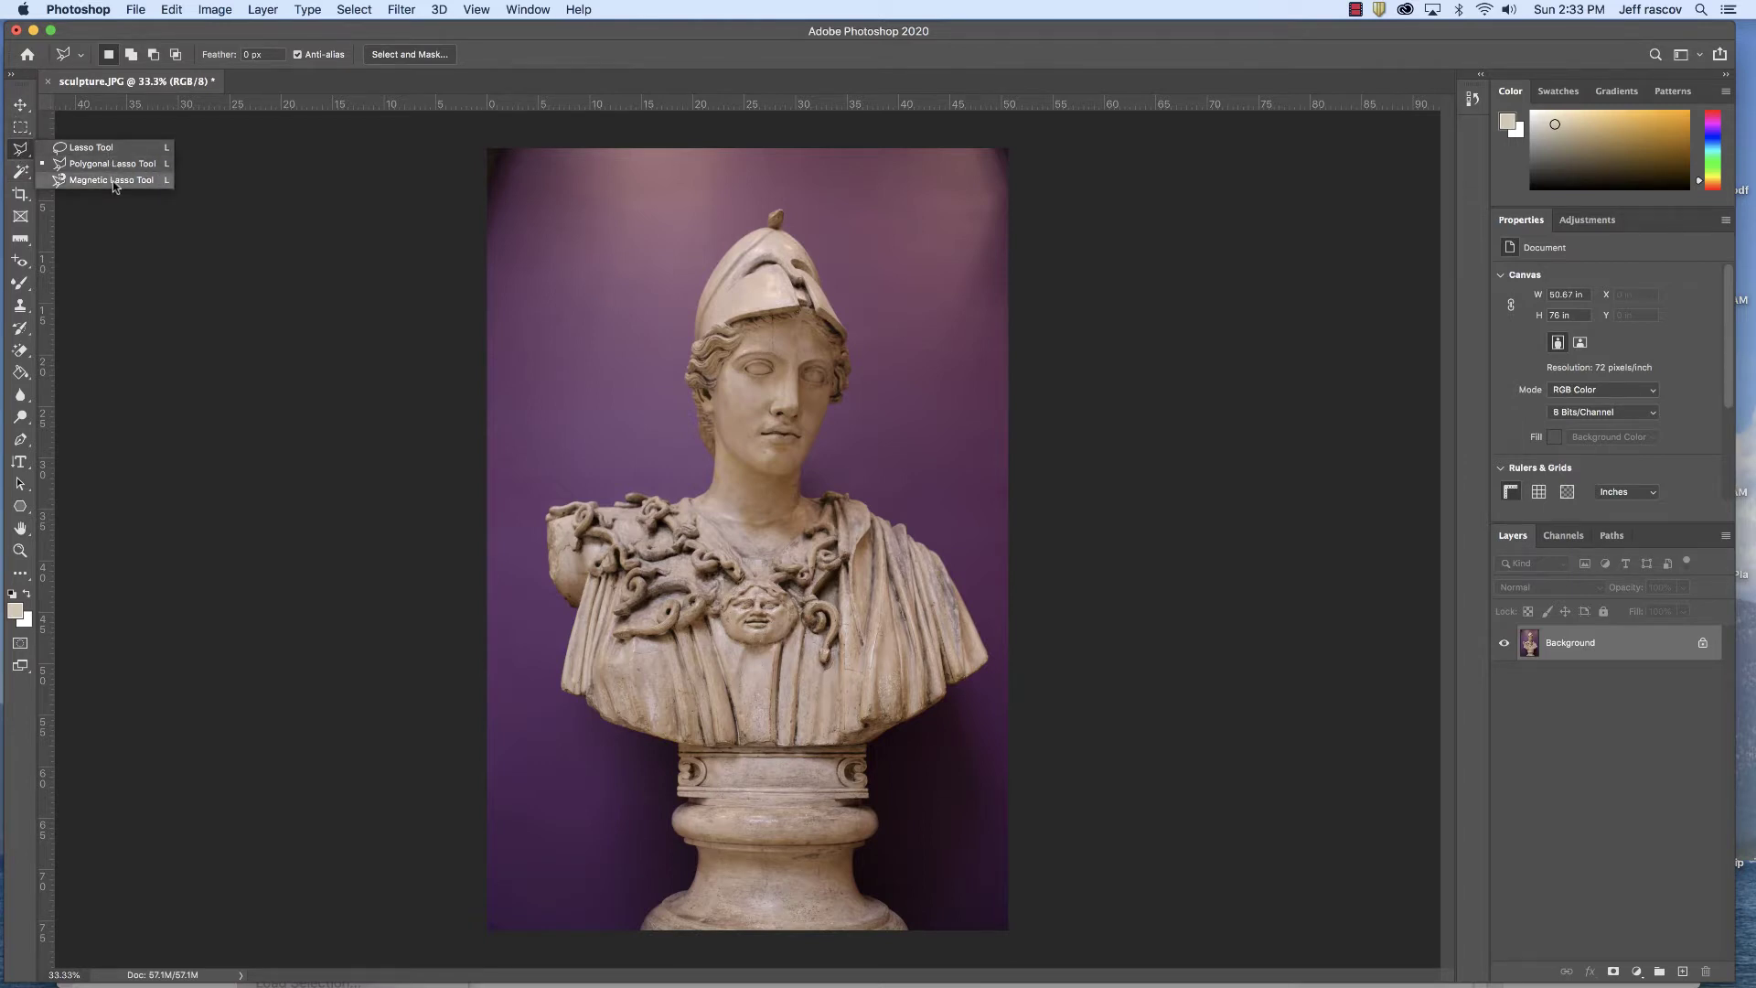
click(18, 172)
click(19, 172)
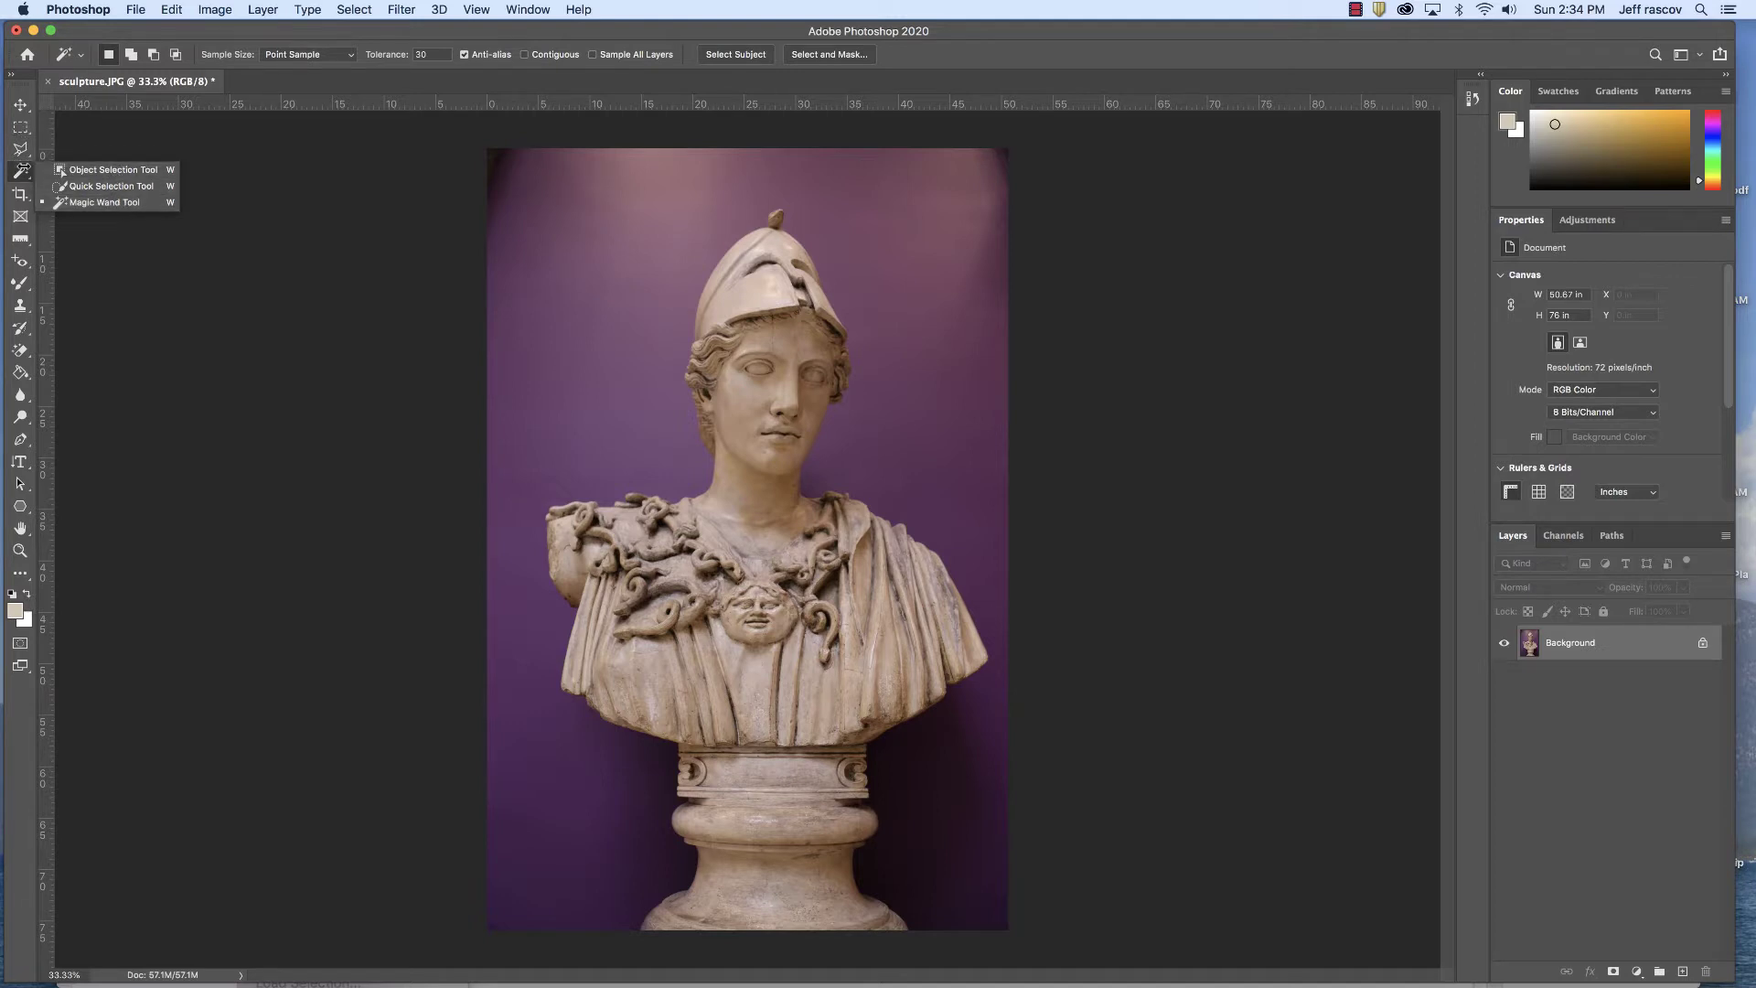
click(101, 187)
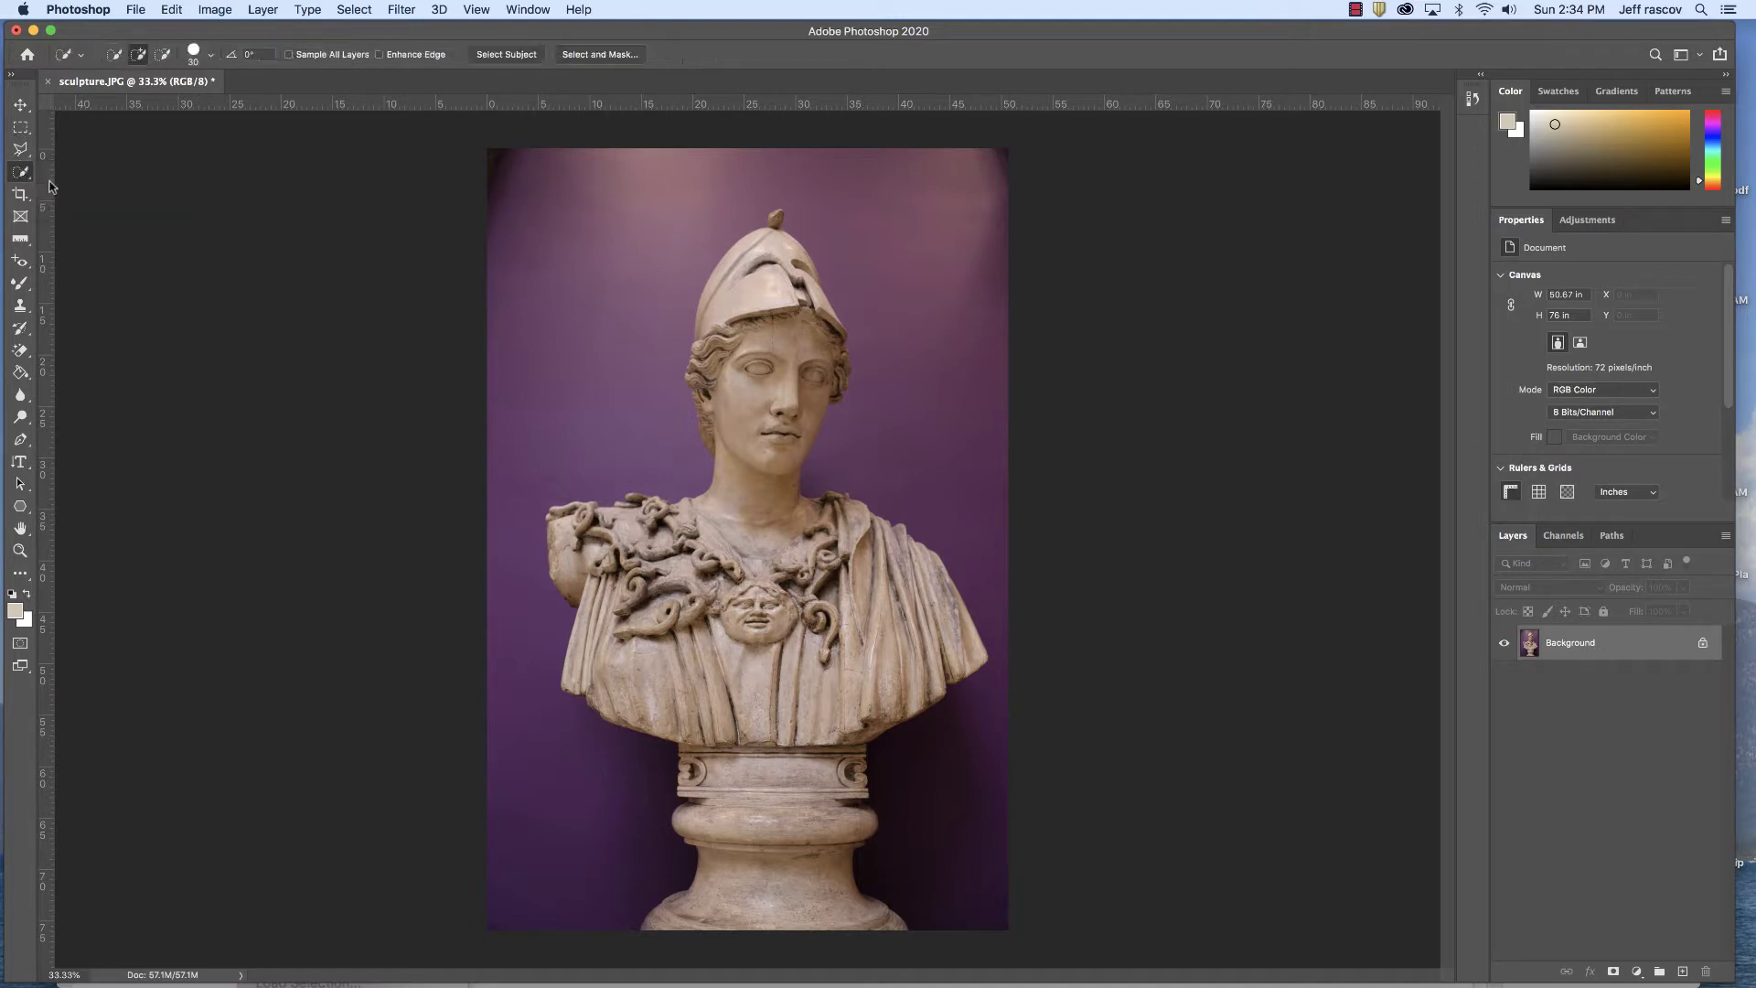
click(20, 172)
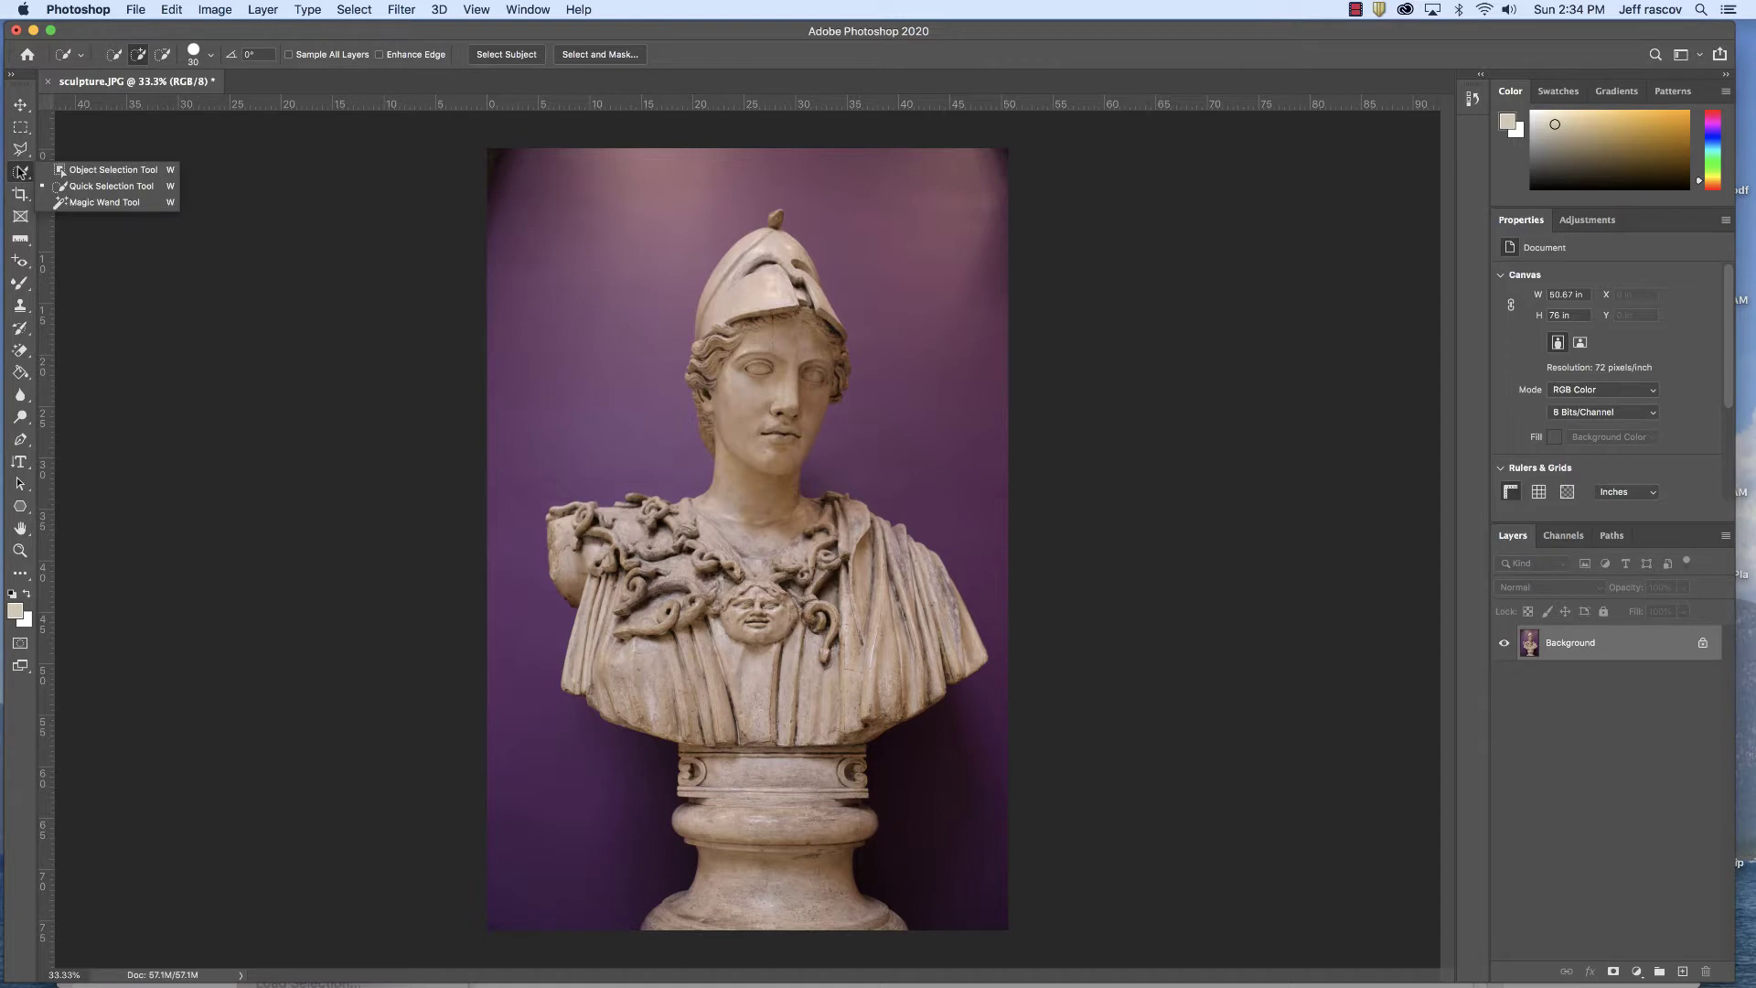
- Sample the purple background with the Magic Wand, then sample it again beside the helmet at a tolerance of 60
click(124, 203)
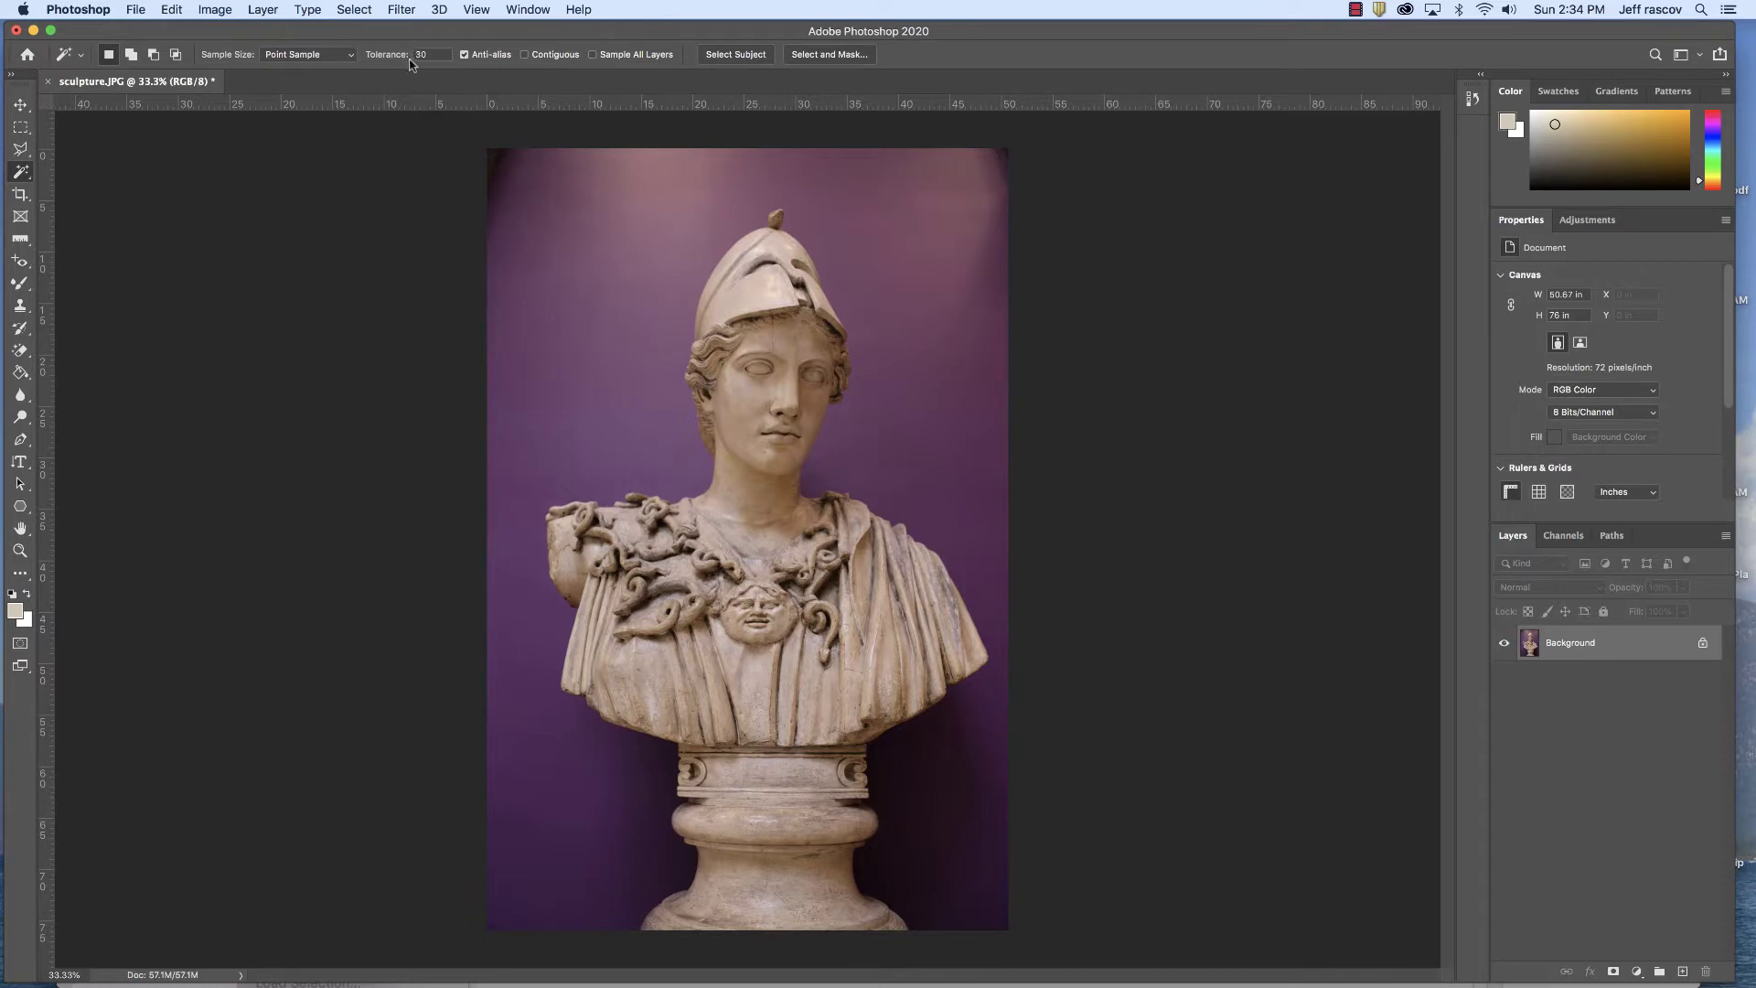
click(617, 302)
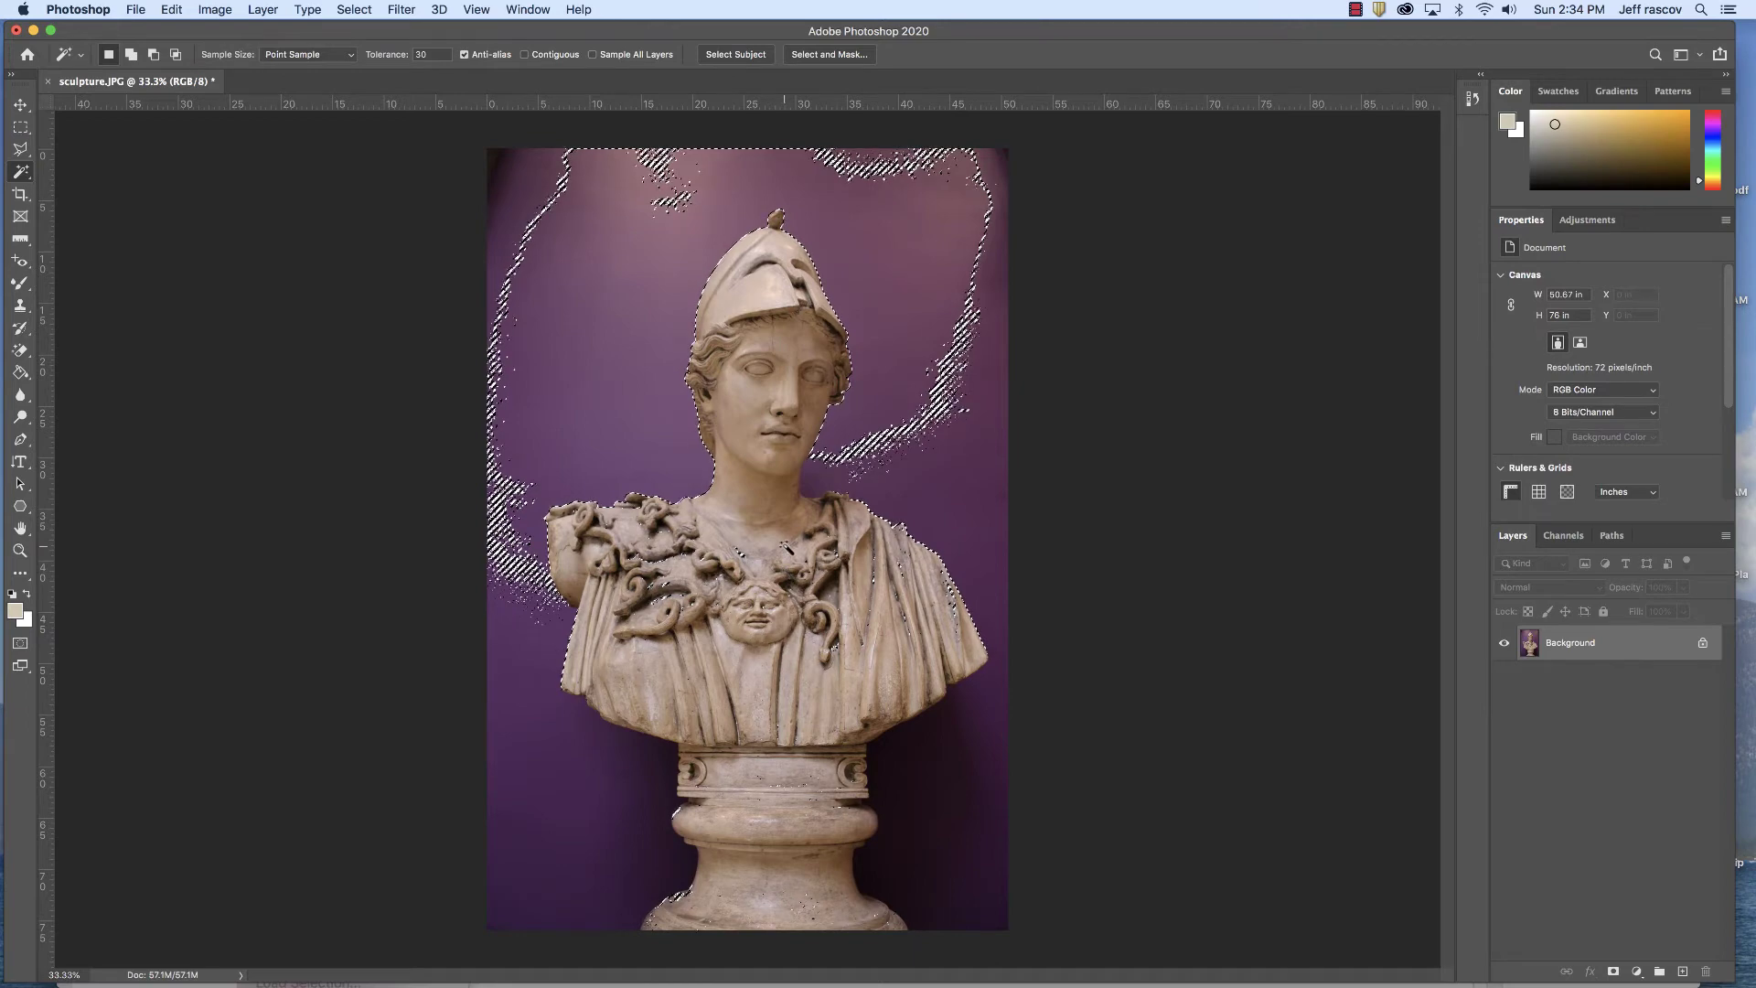
click(442, 54)
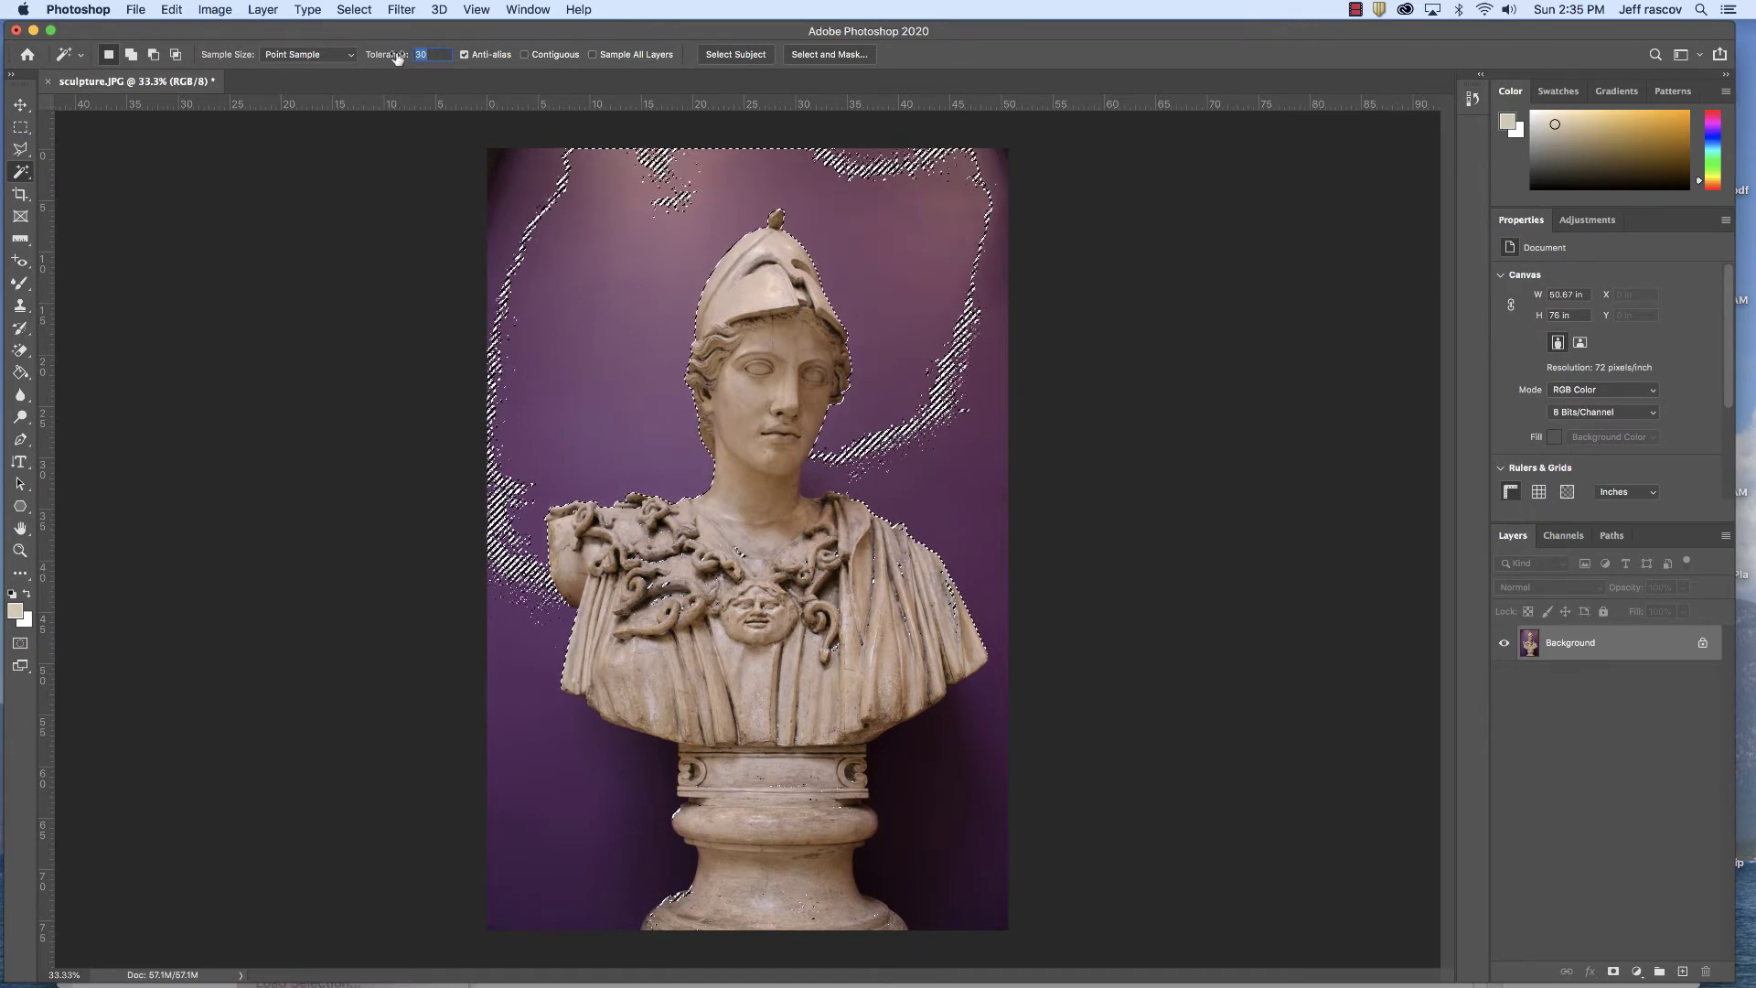
text(60)
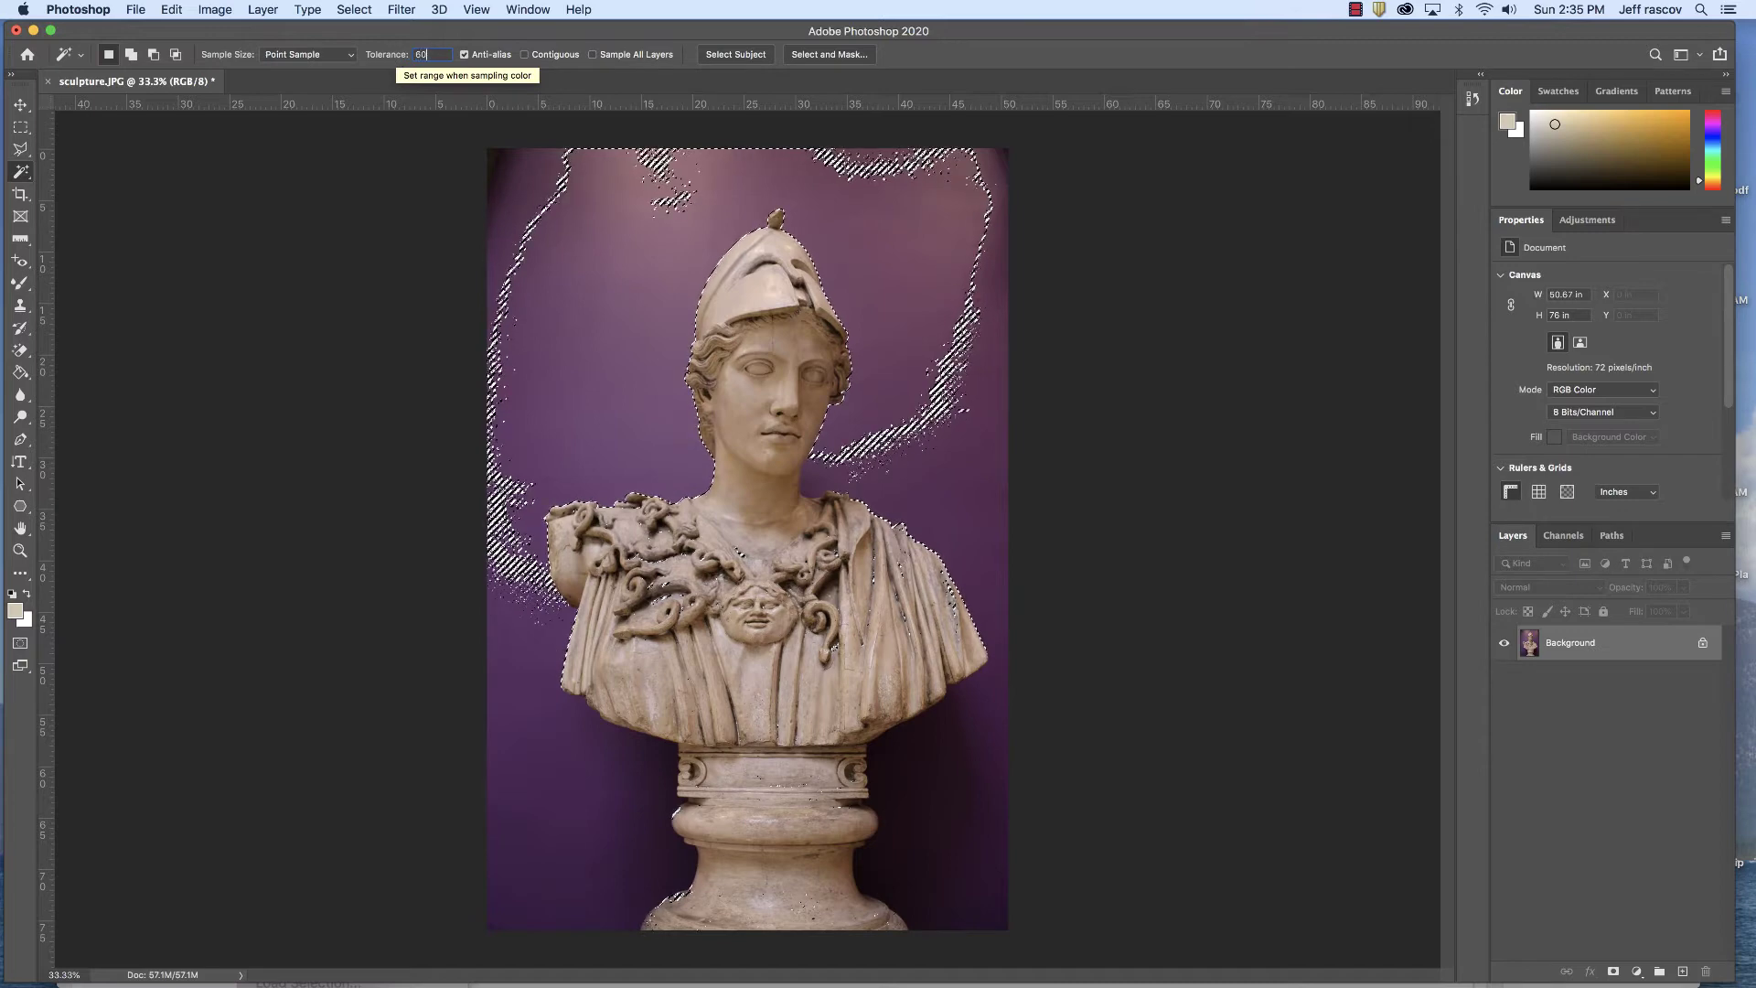
click(557, 235)
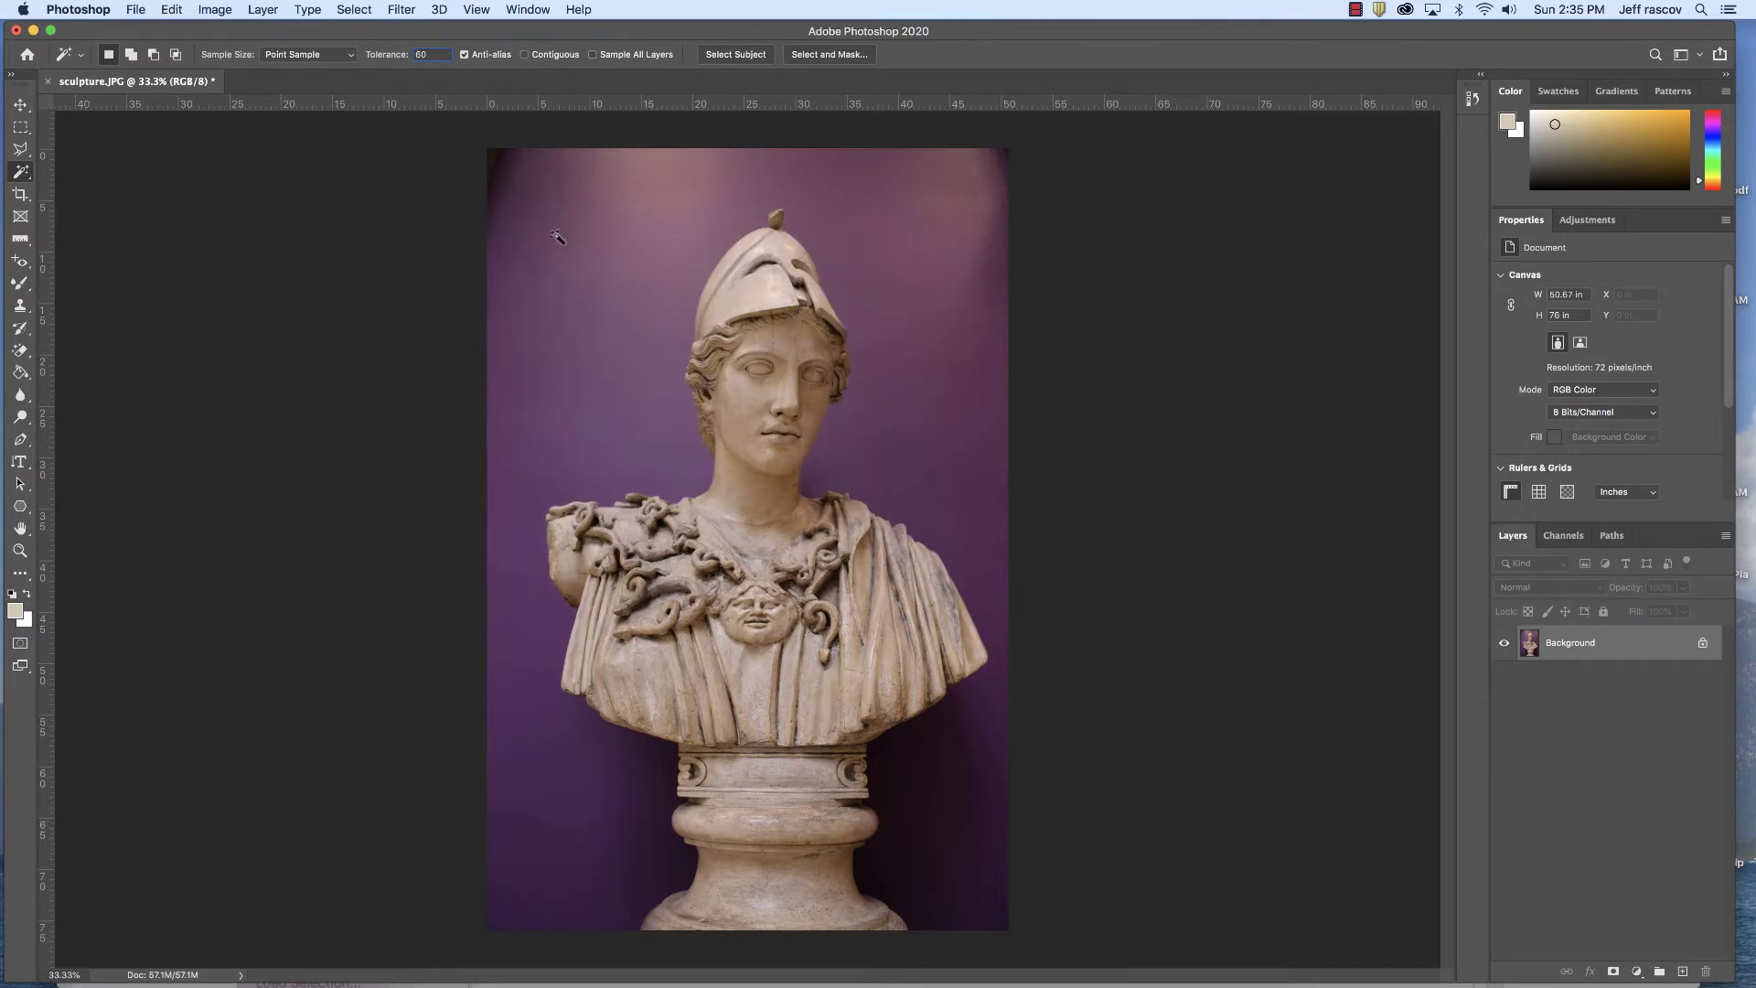
click(639, 312)
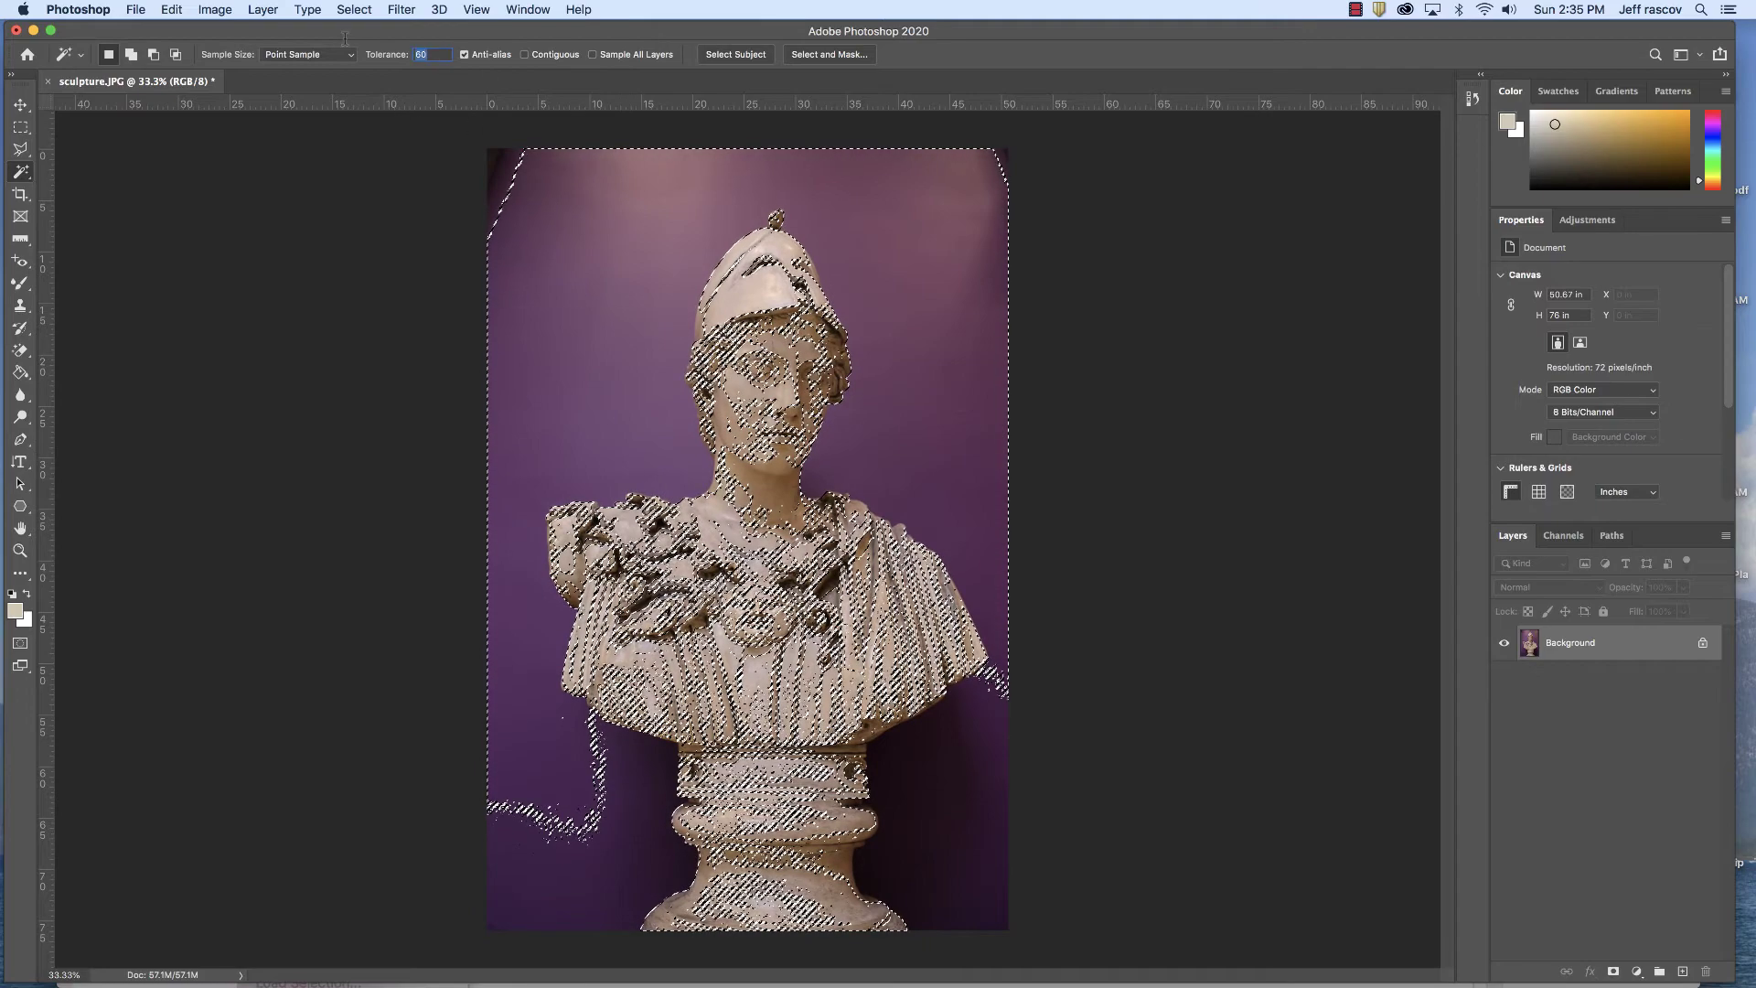
- Lower the Magic Wand tolerance to 15, deselect, and resample the purple background beside the helmet
click(426, 54)
text(1)
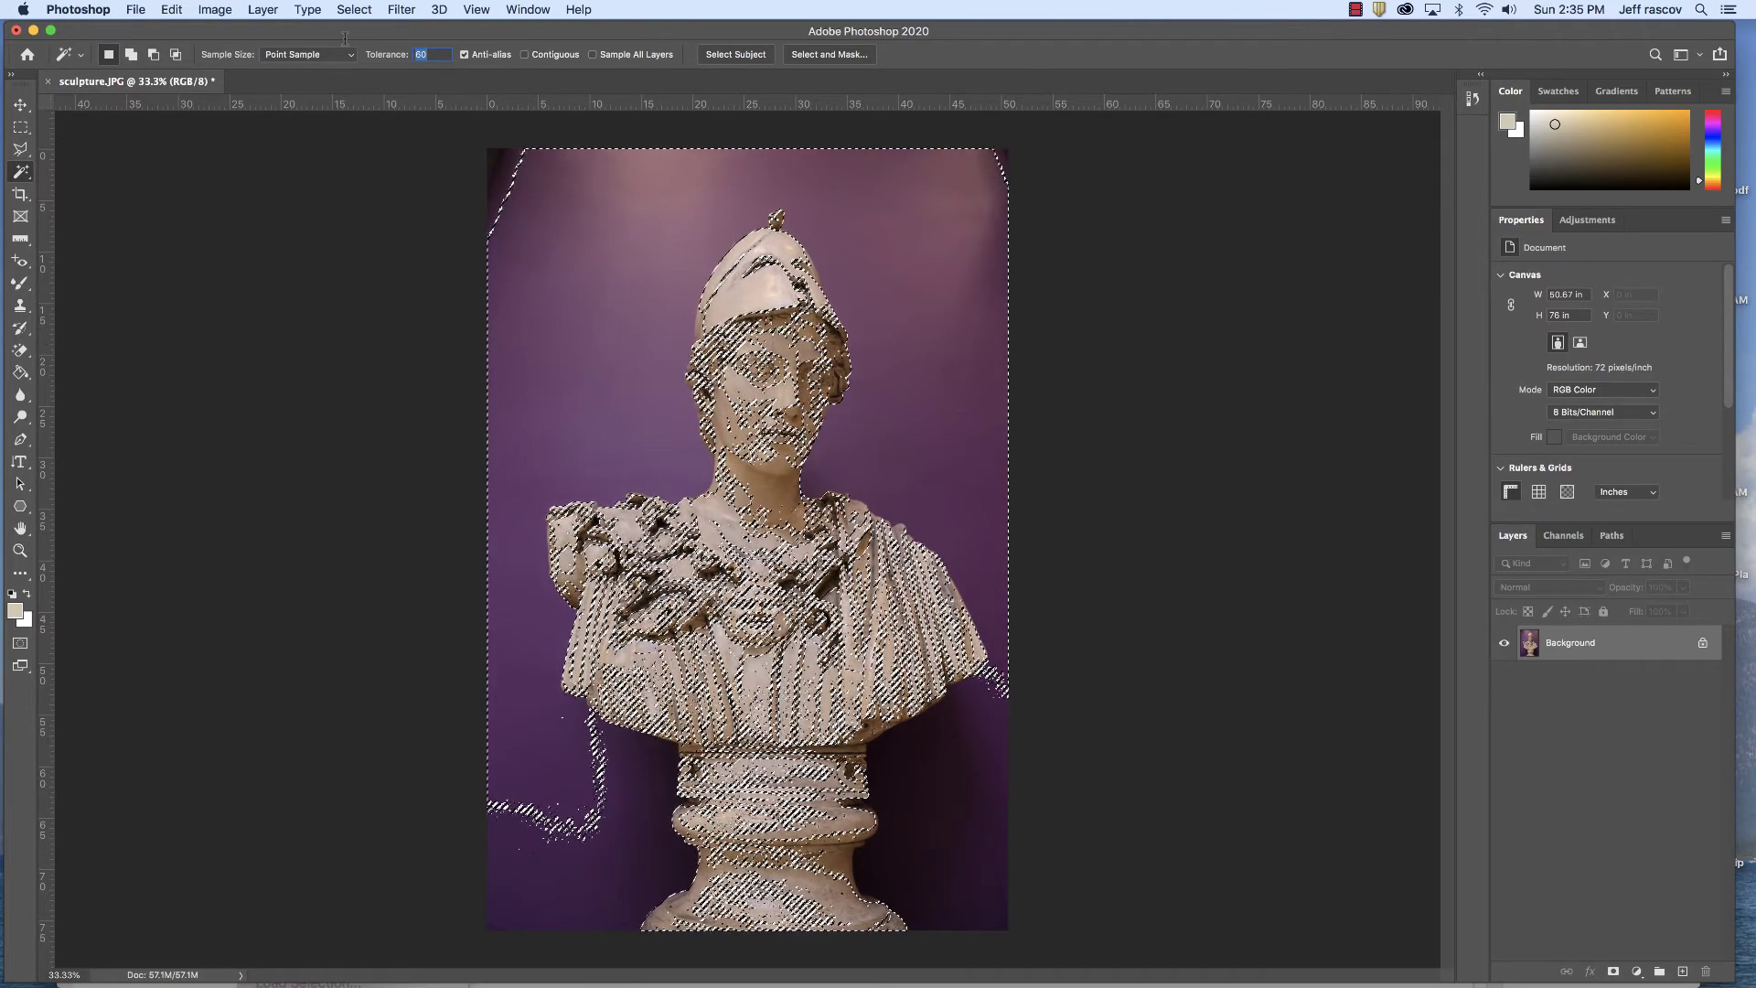
text(5)
key(Return)
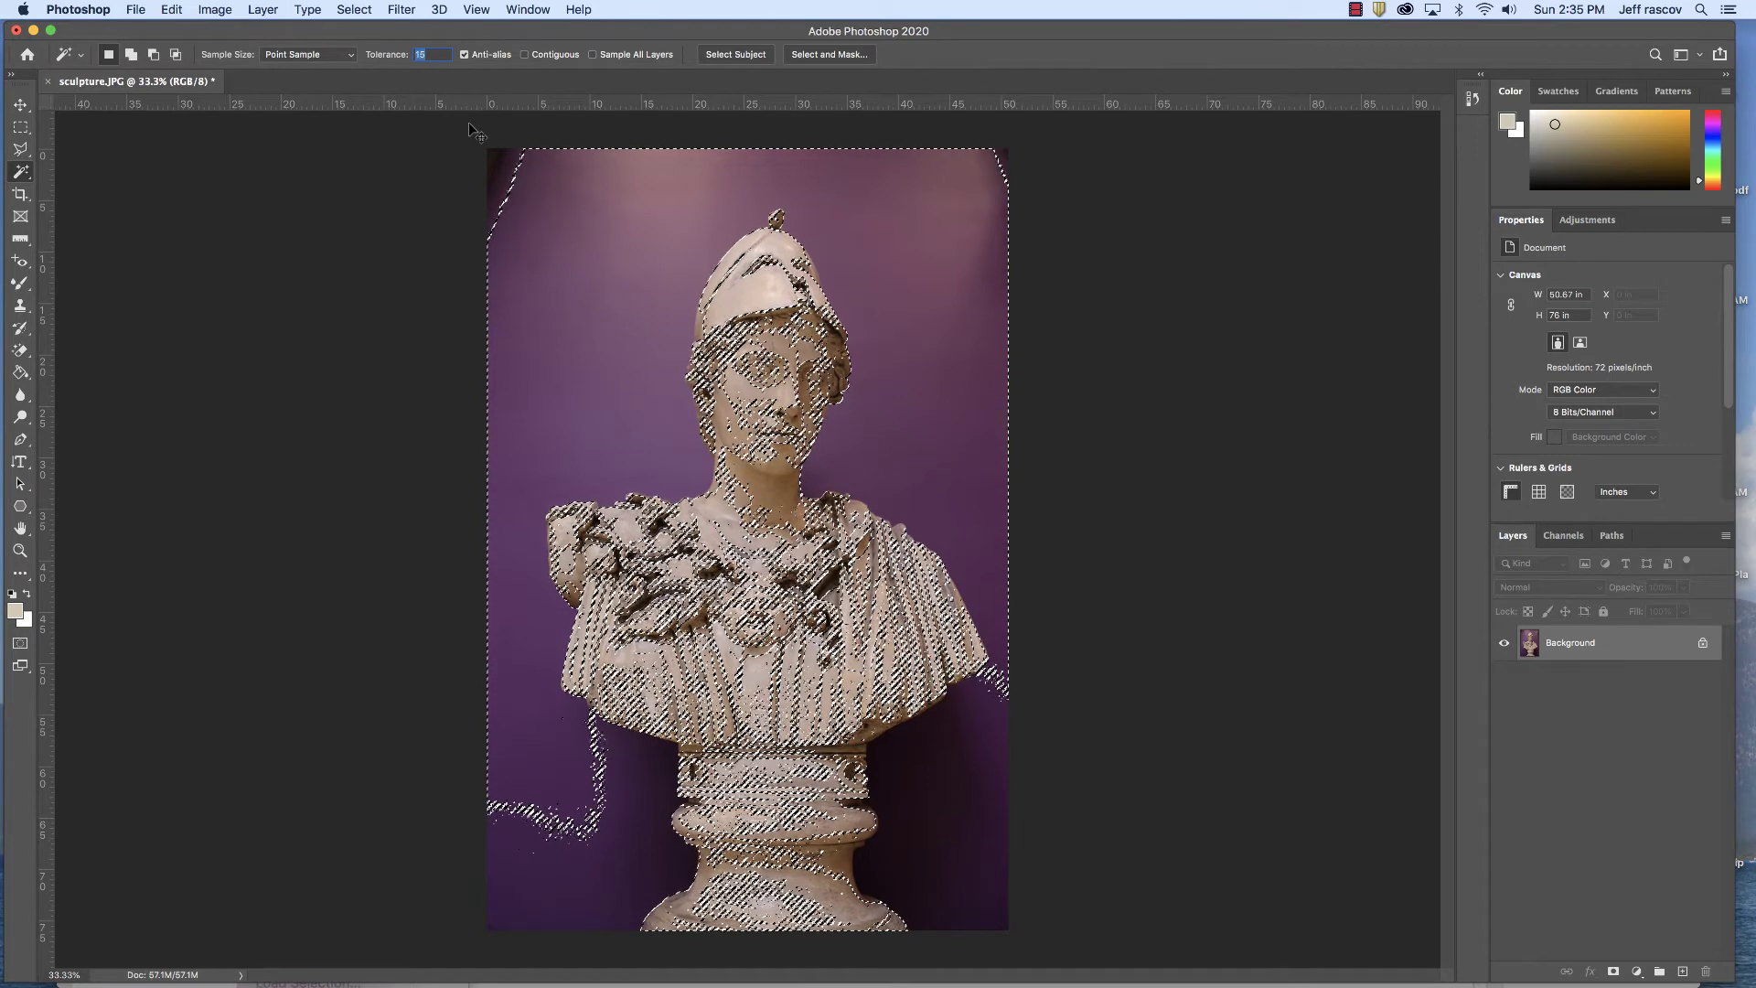
key(super+d)
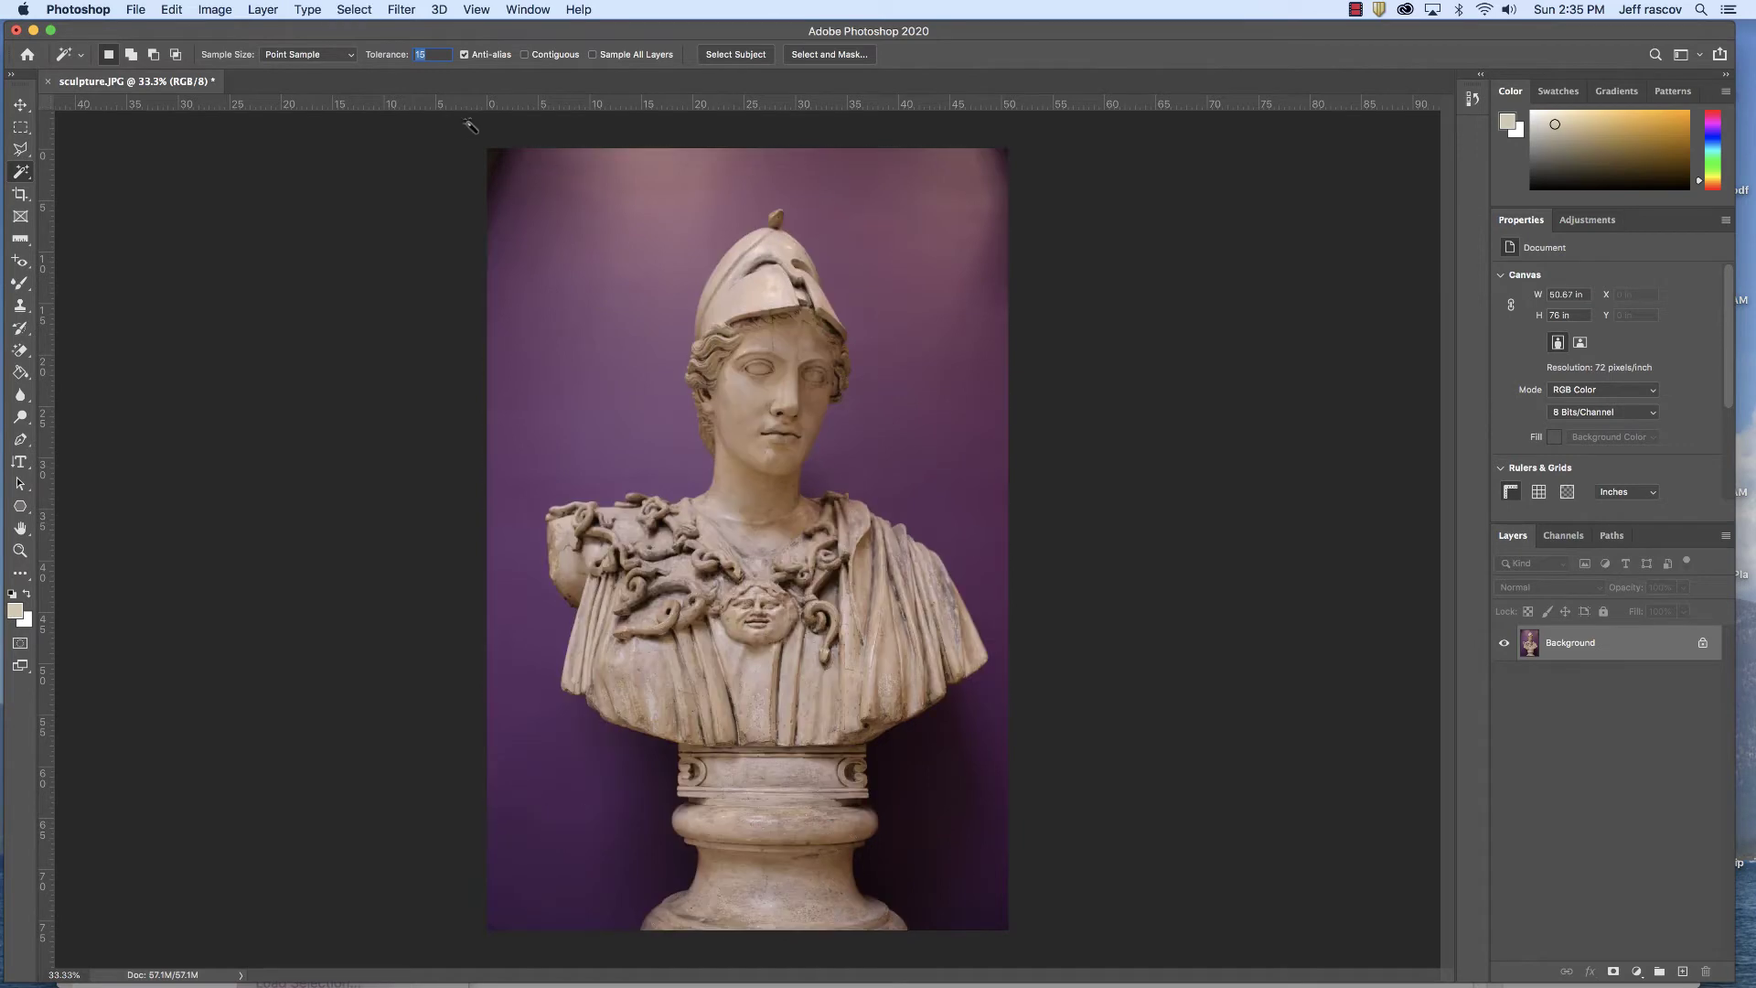
click(633, 287)
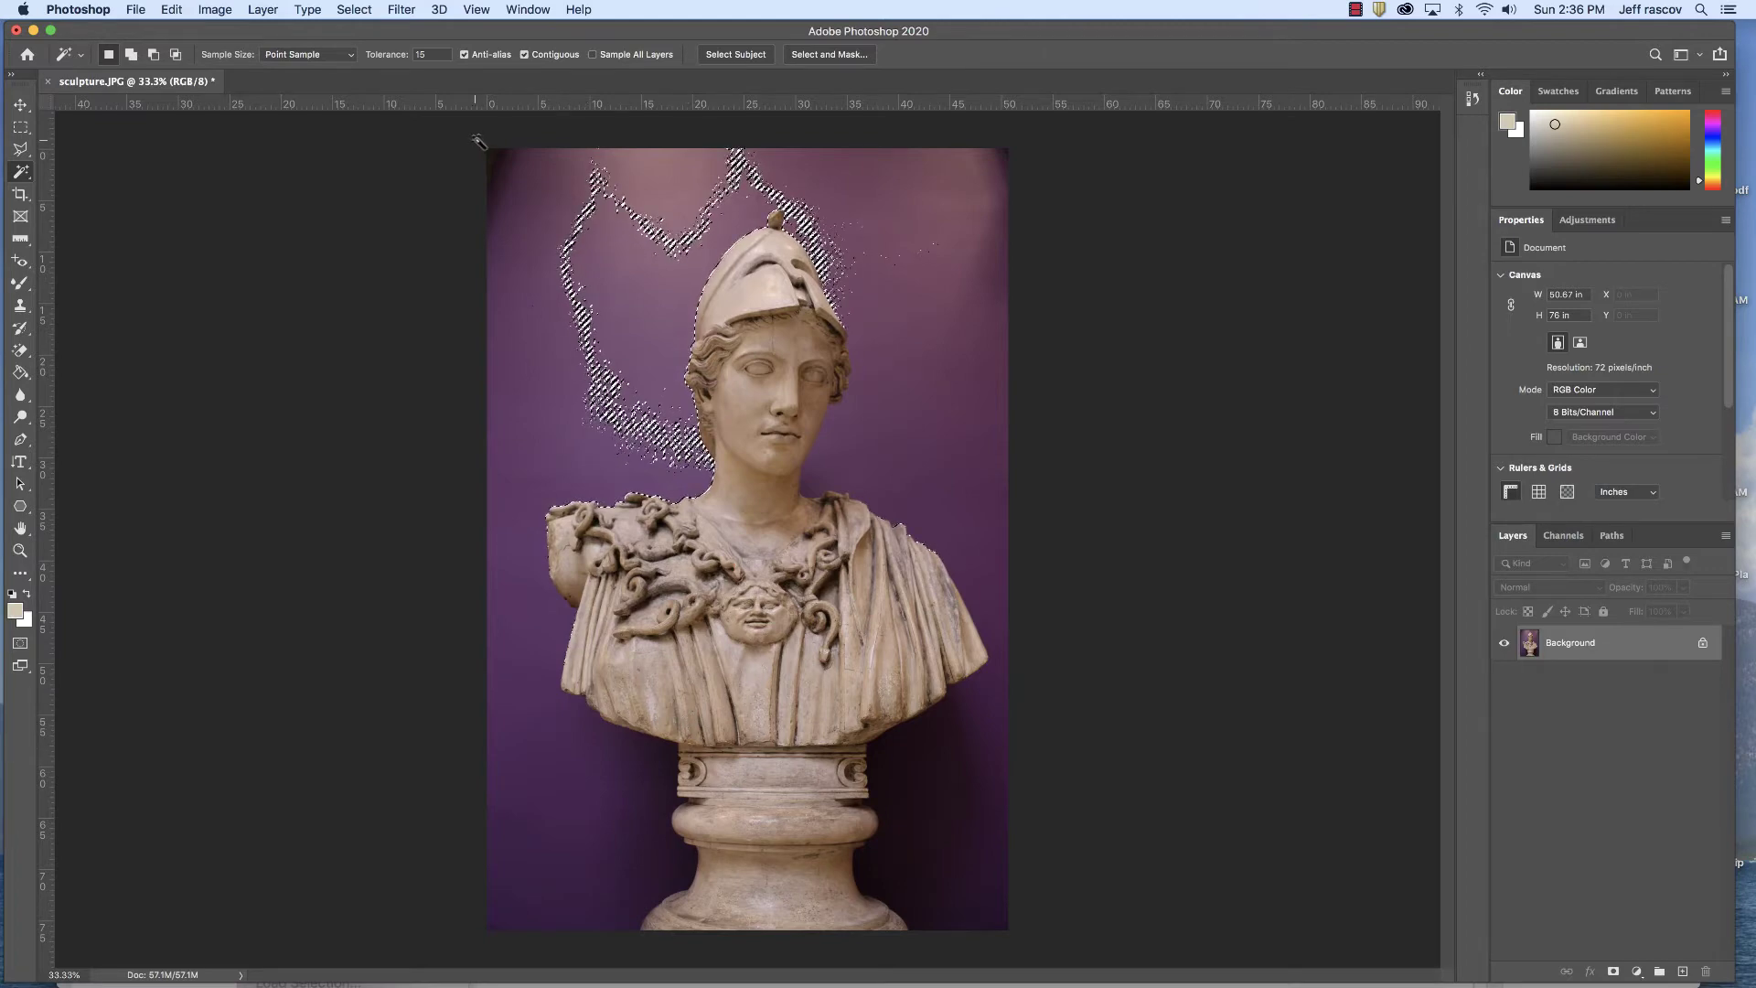
- Set the Magic Wand tolerance to 30, deselect, and resample the purple background at several spots beside the head
double_click(442, 54)
text(30)
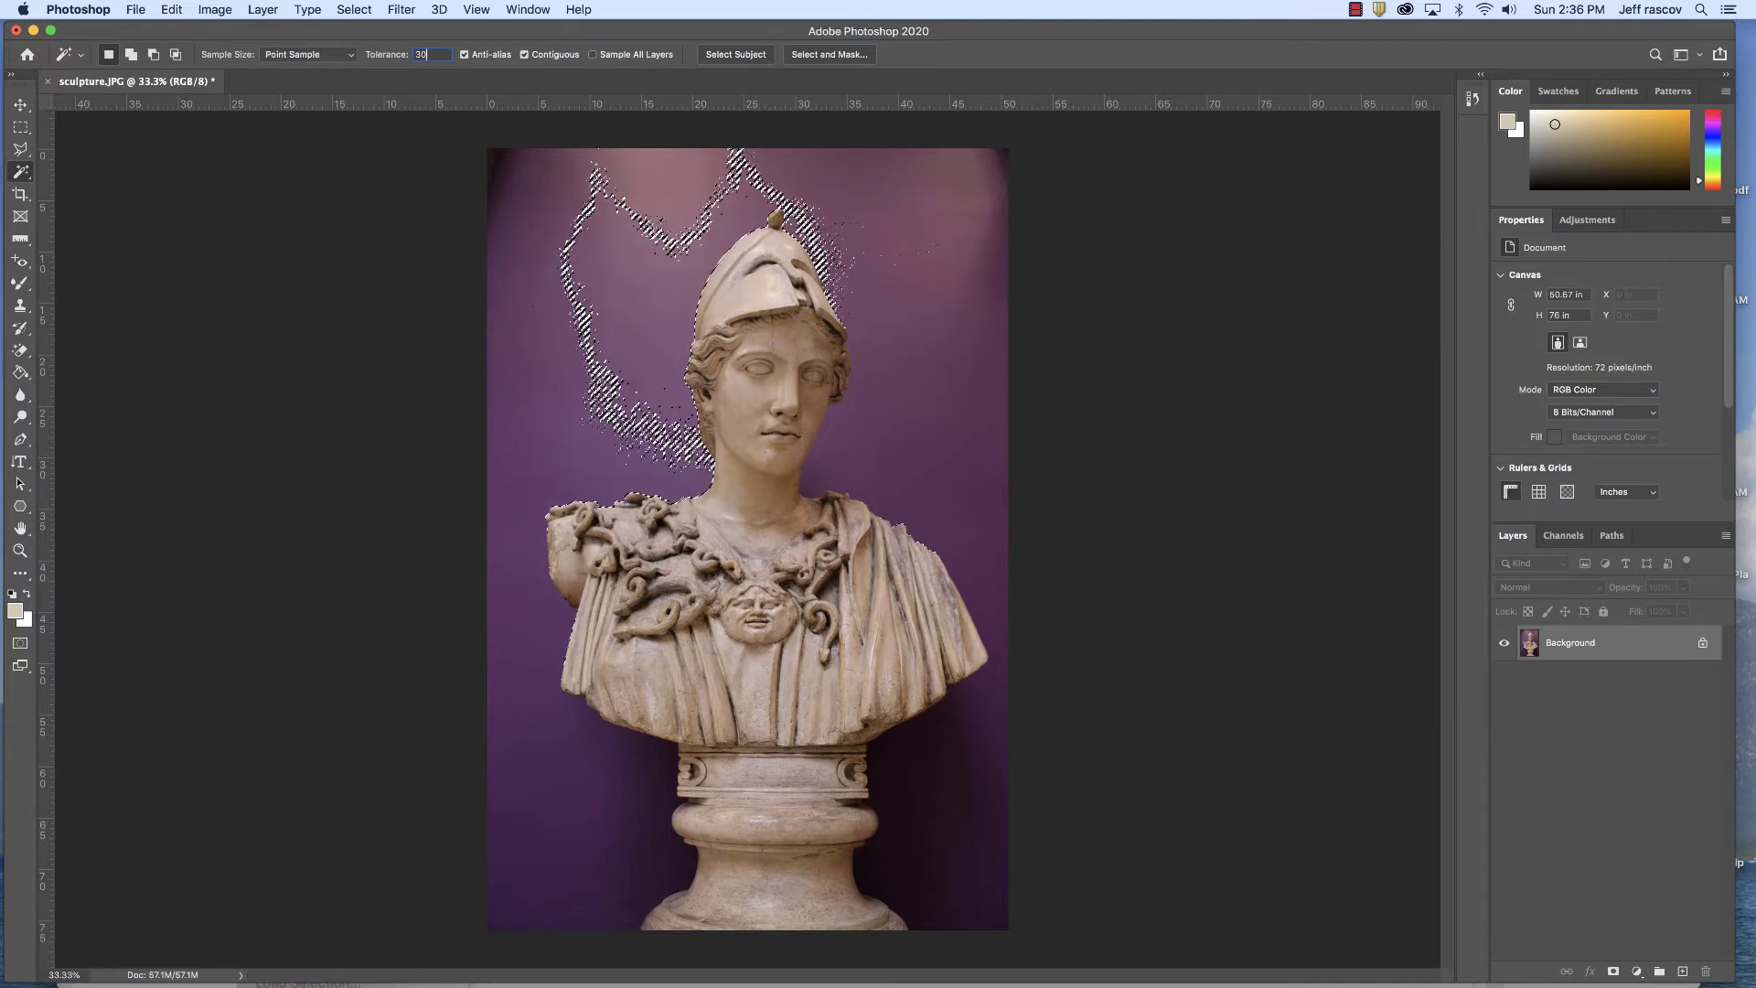
key(super+d)
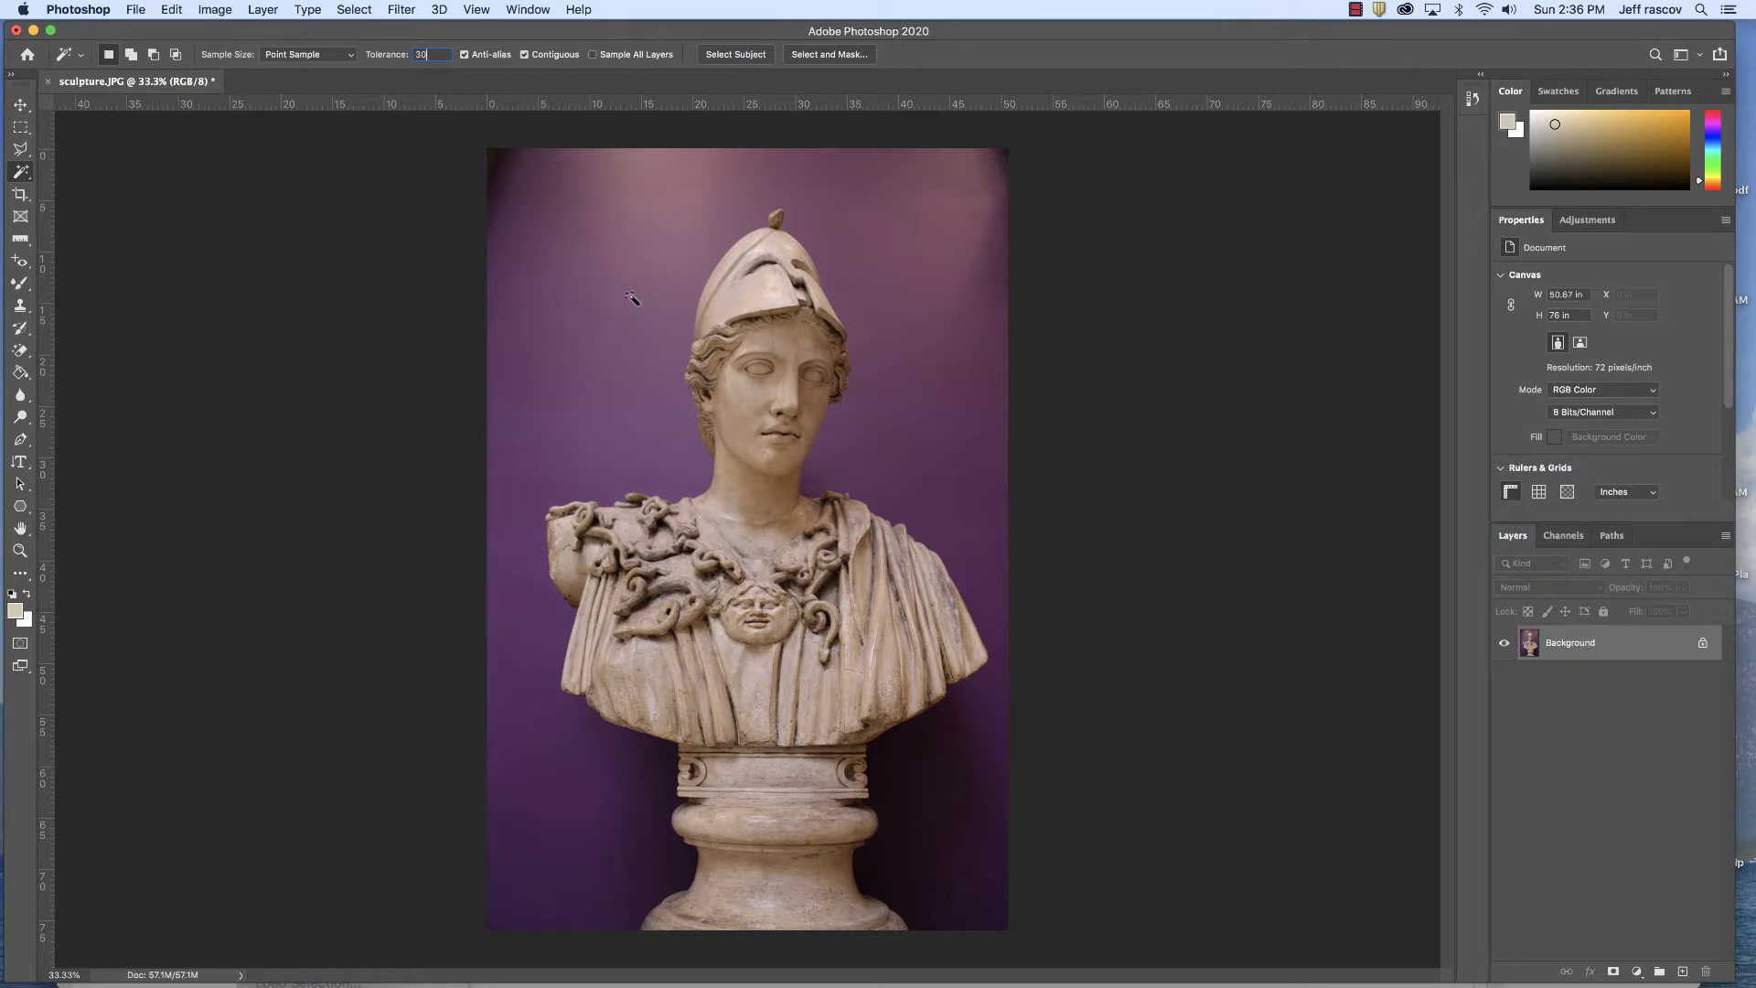
click(637, 303)
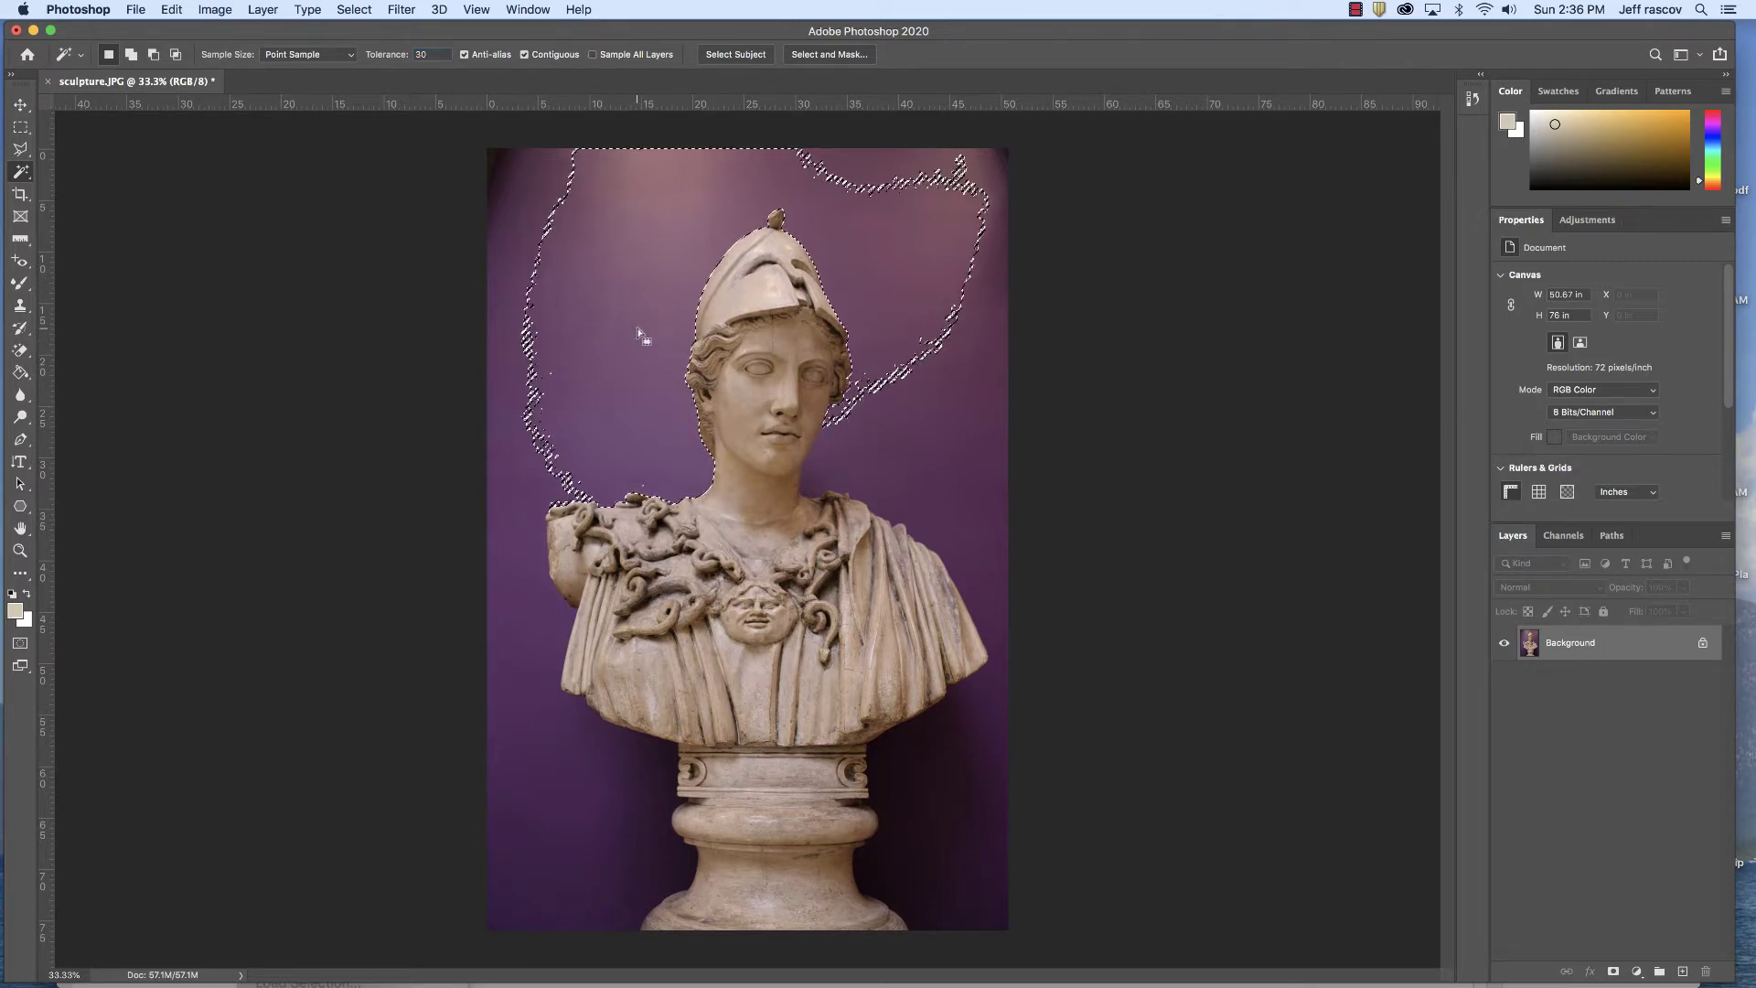
click(645, 377)
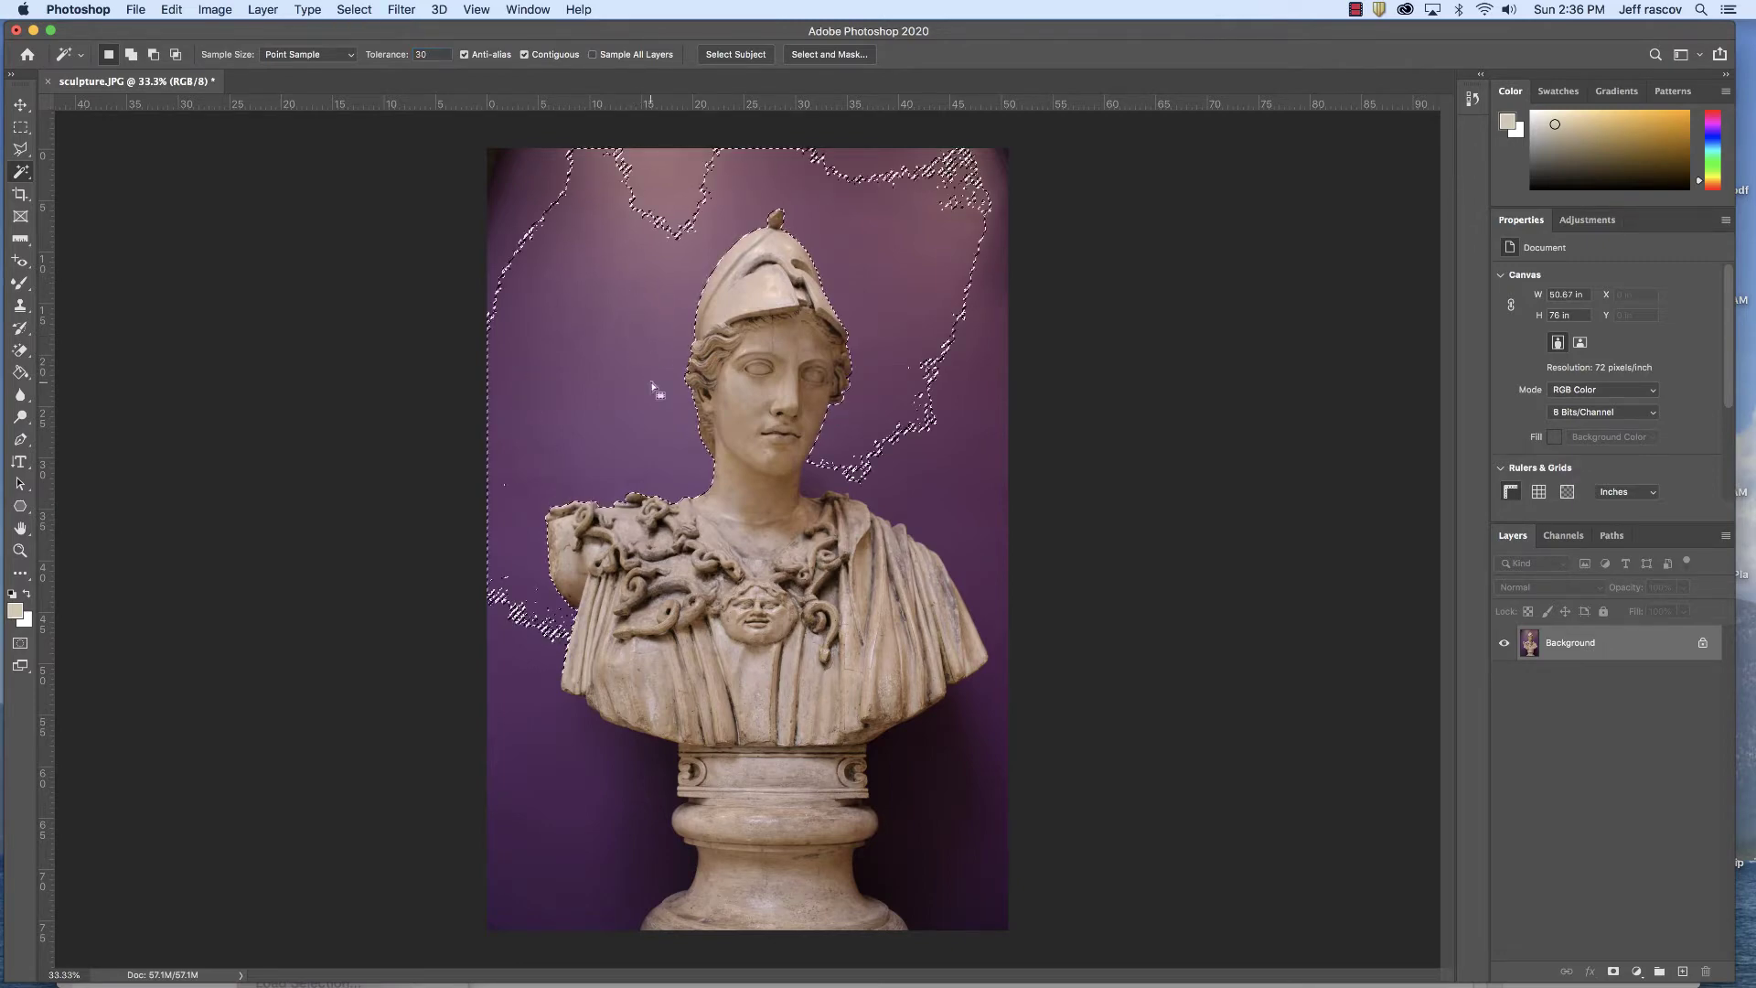
click(625, 360)
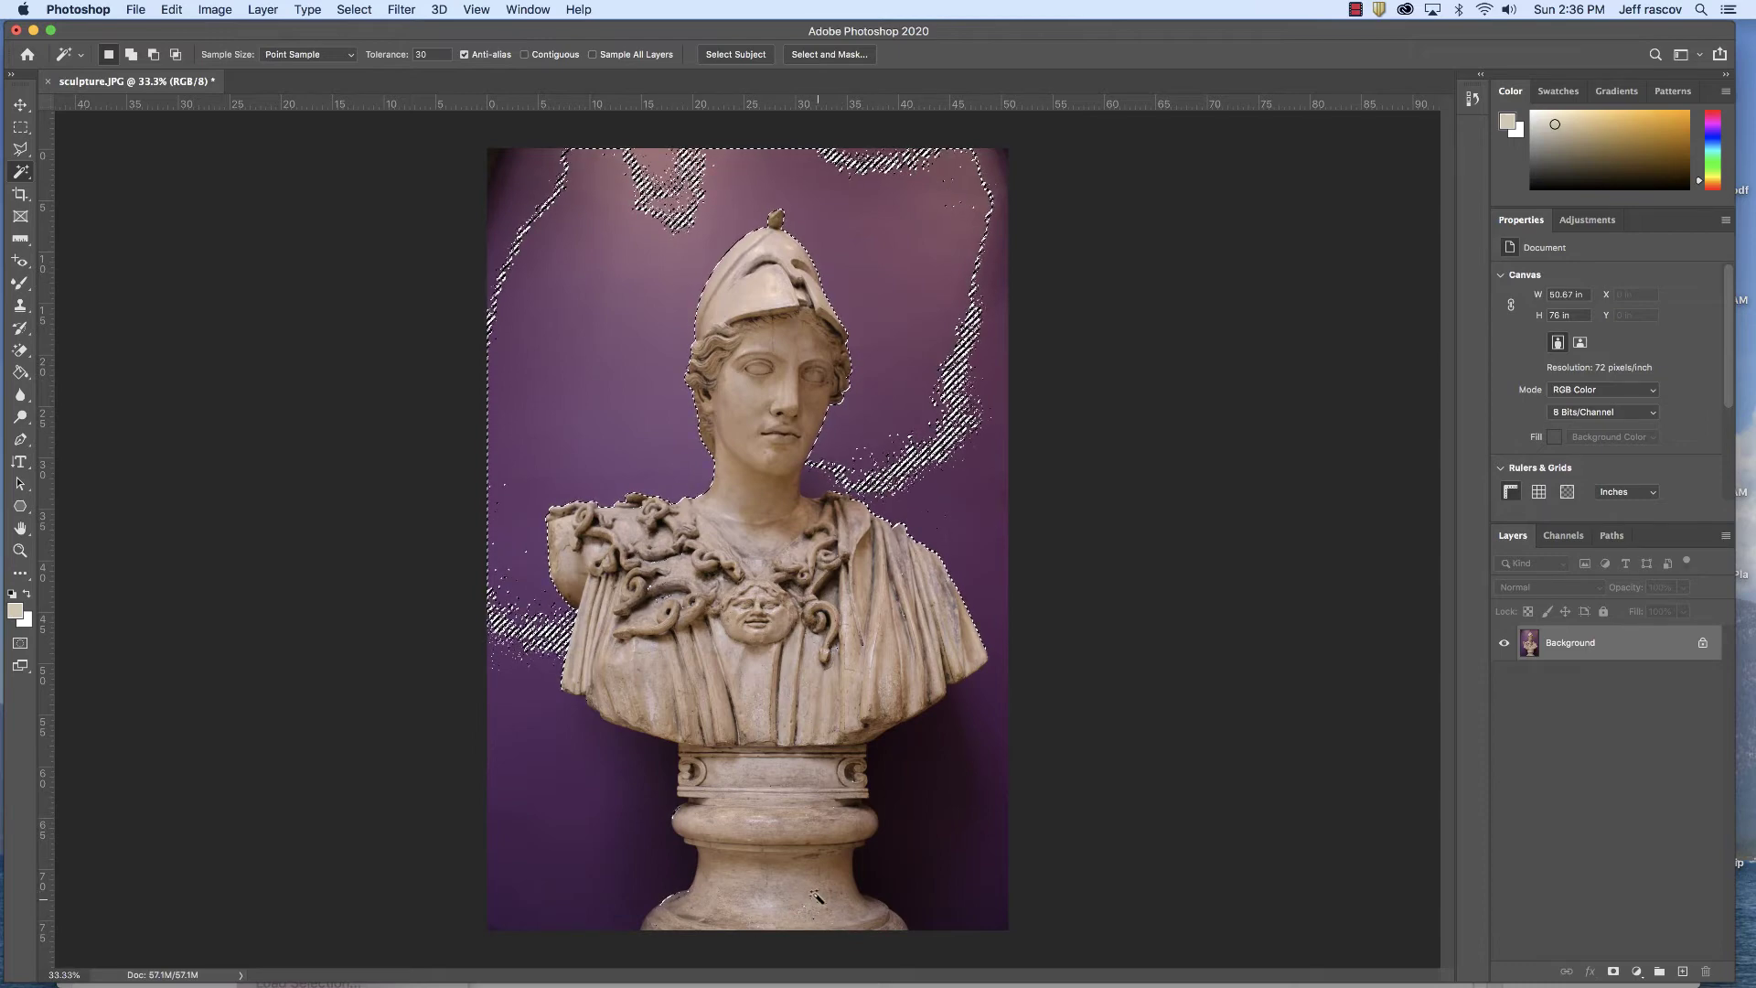
- With Contiguous enabled, reselect the purple background and add its remaining corner, upper and lower areas until everything around the bust is selected
click(525, 55)
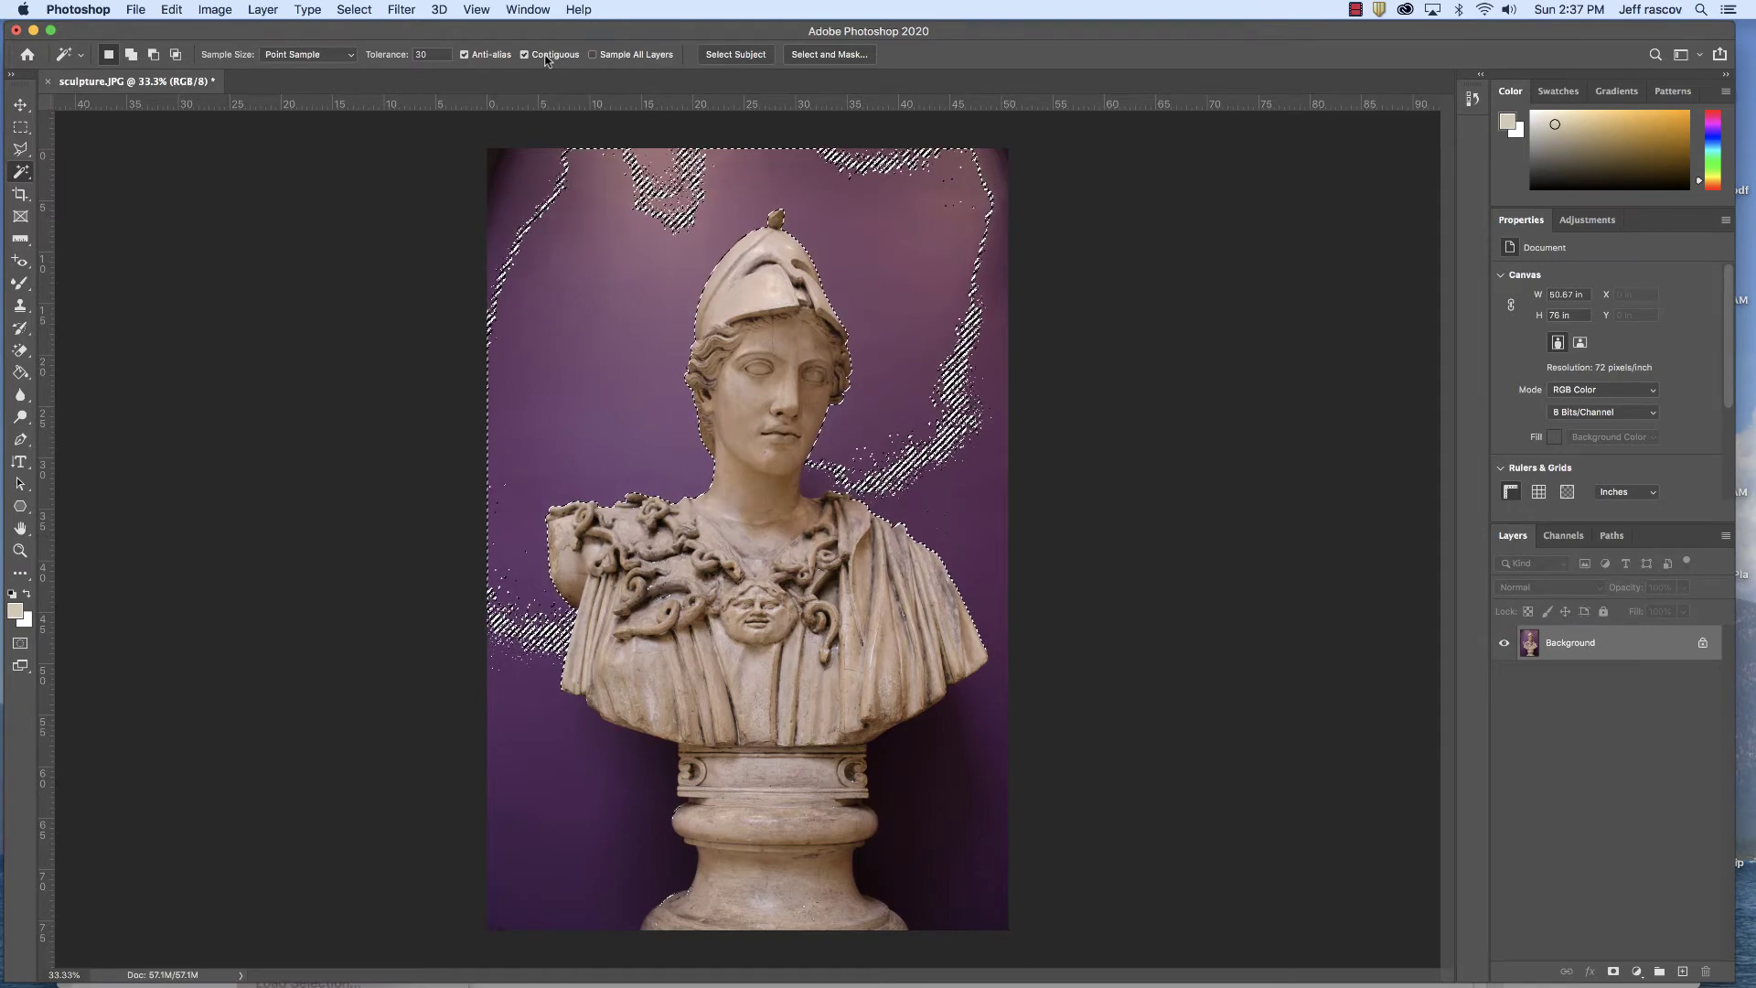
key(super+d)
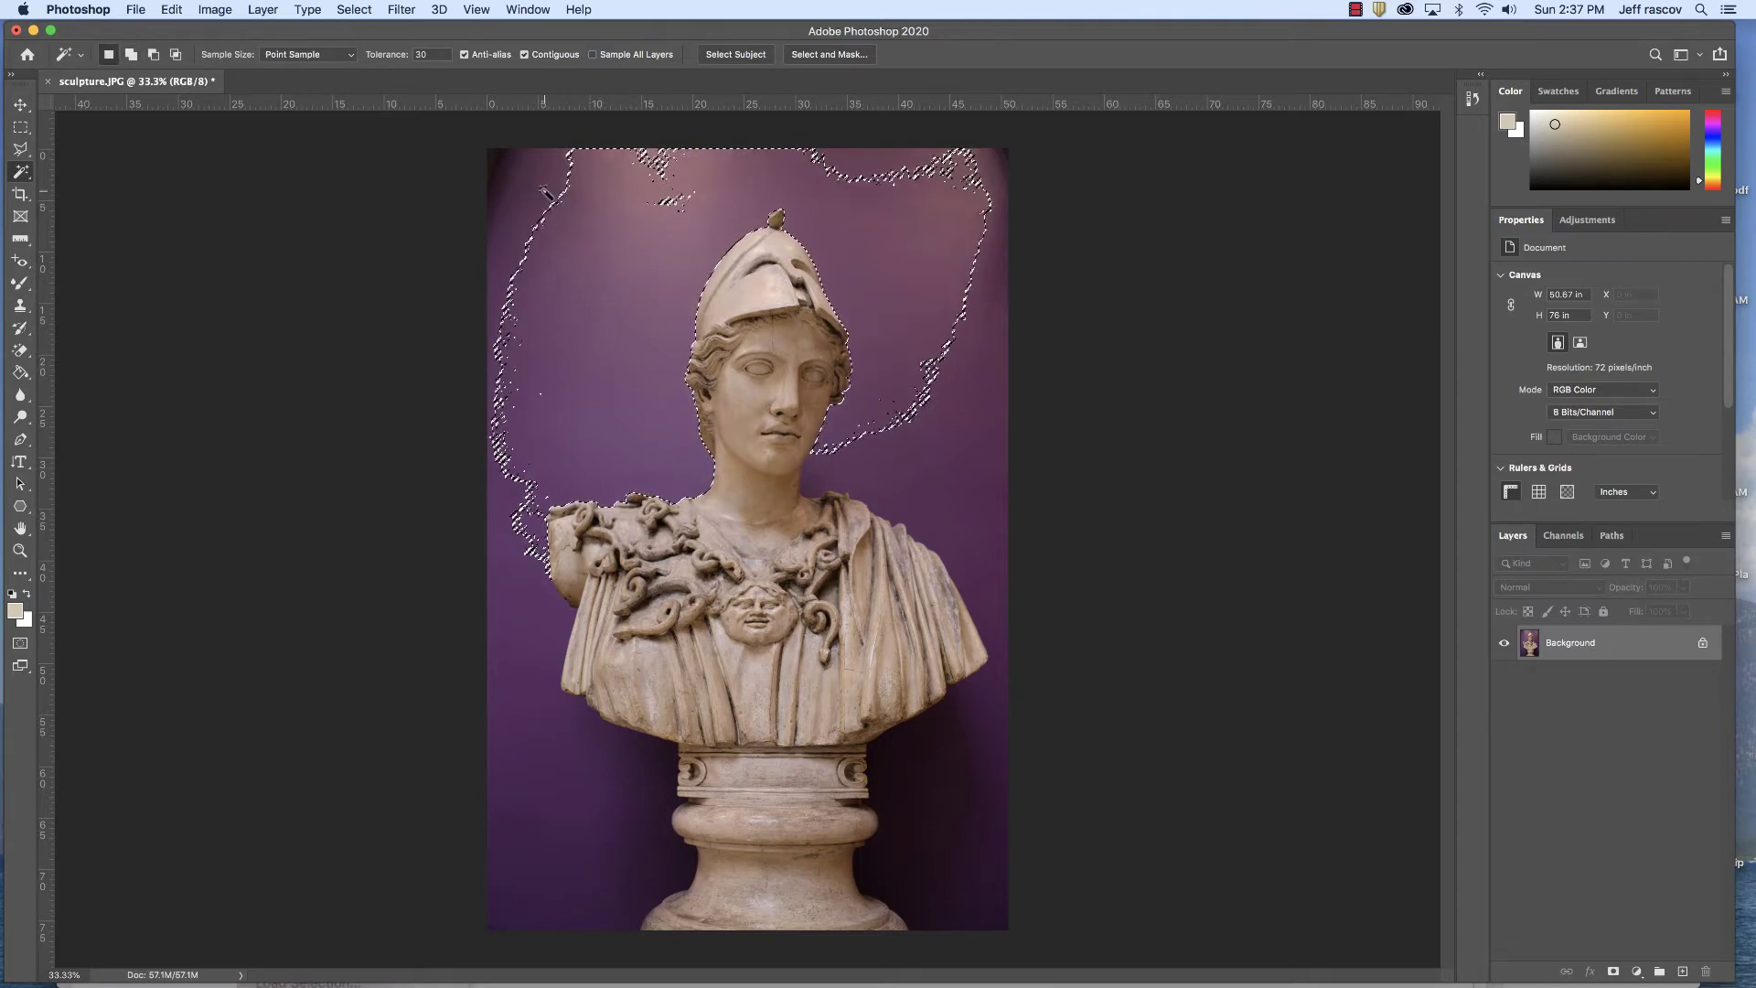
key(shift)
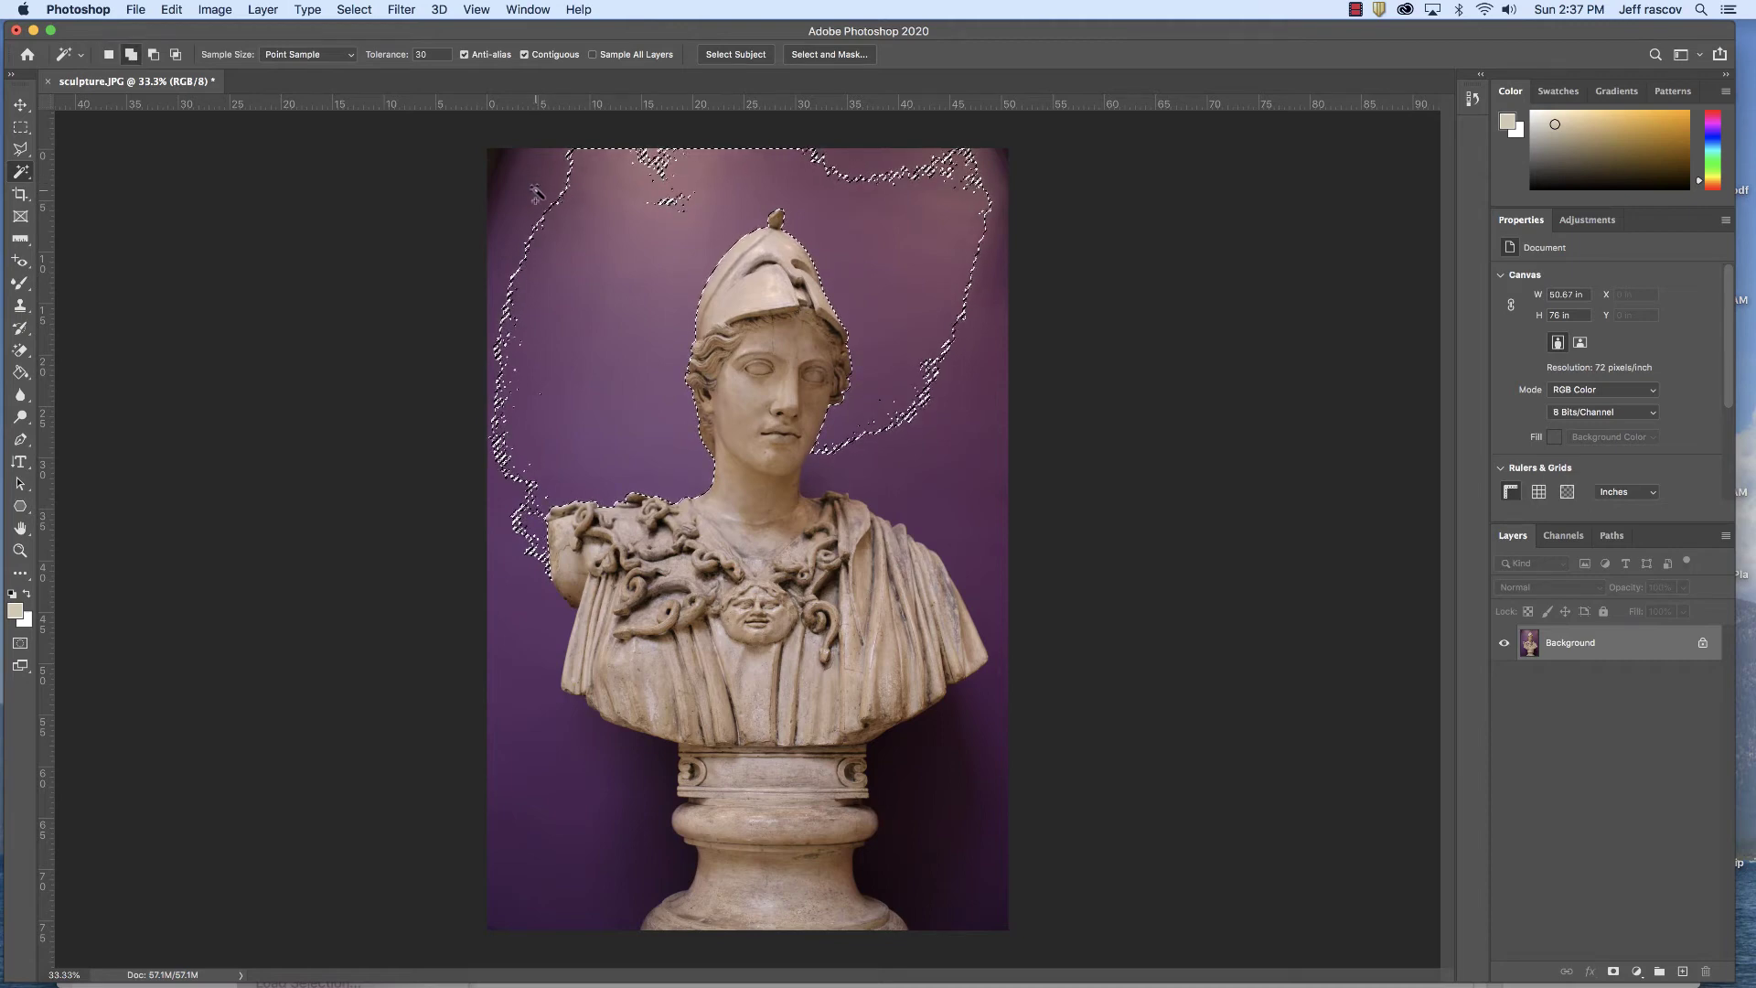
shift+click(506, 178)
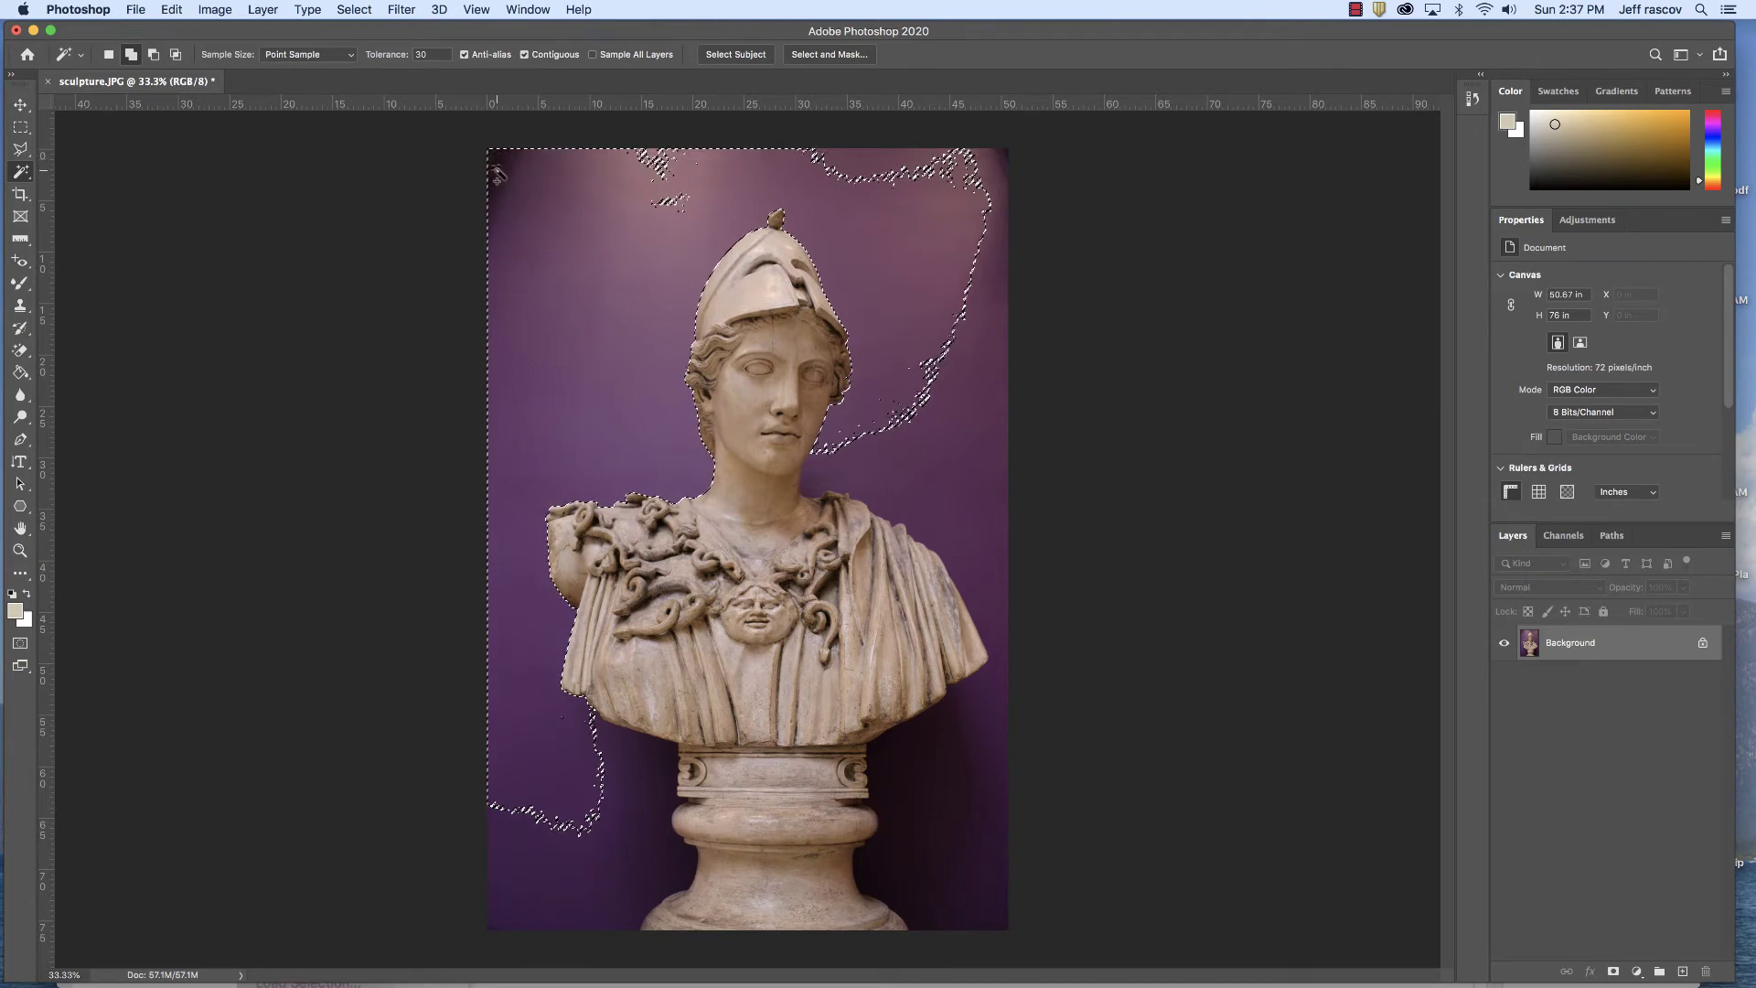
shift+click(658, 203)
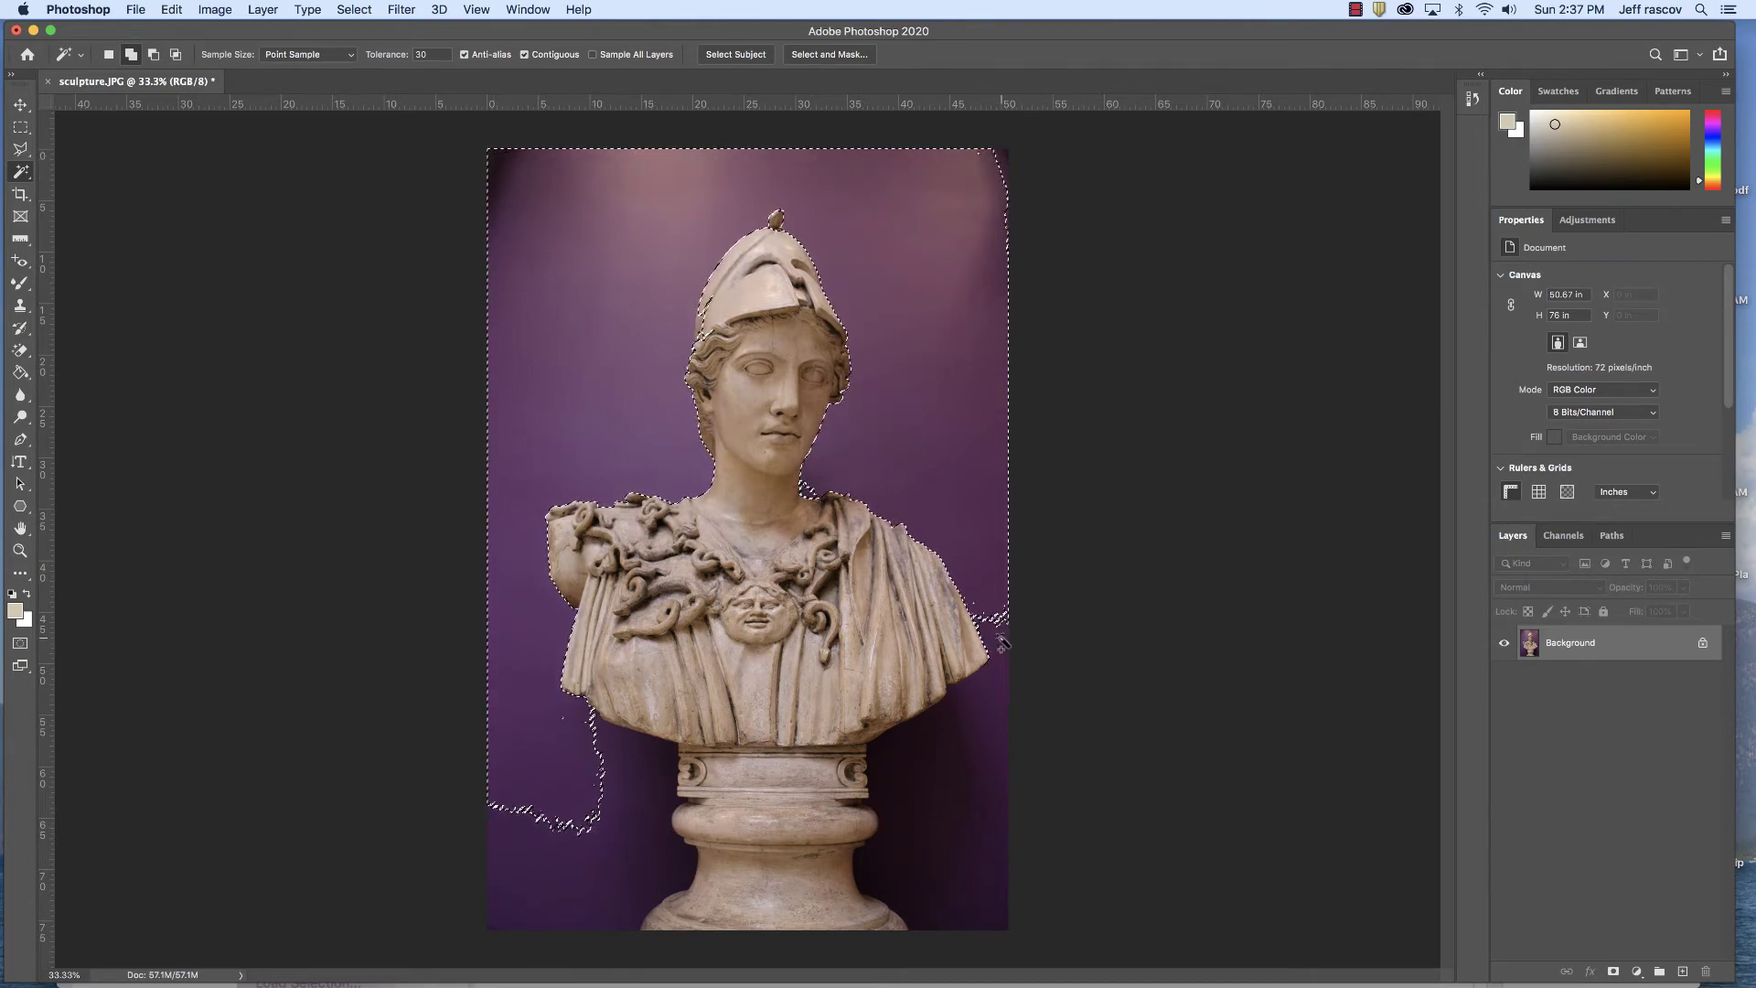
shift+click(954, 744)
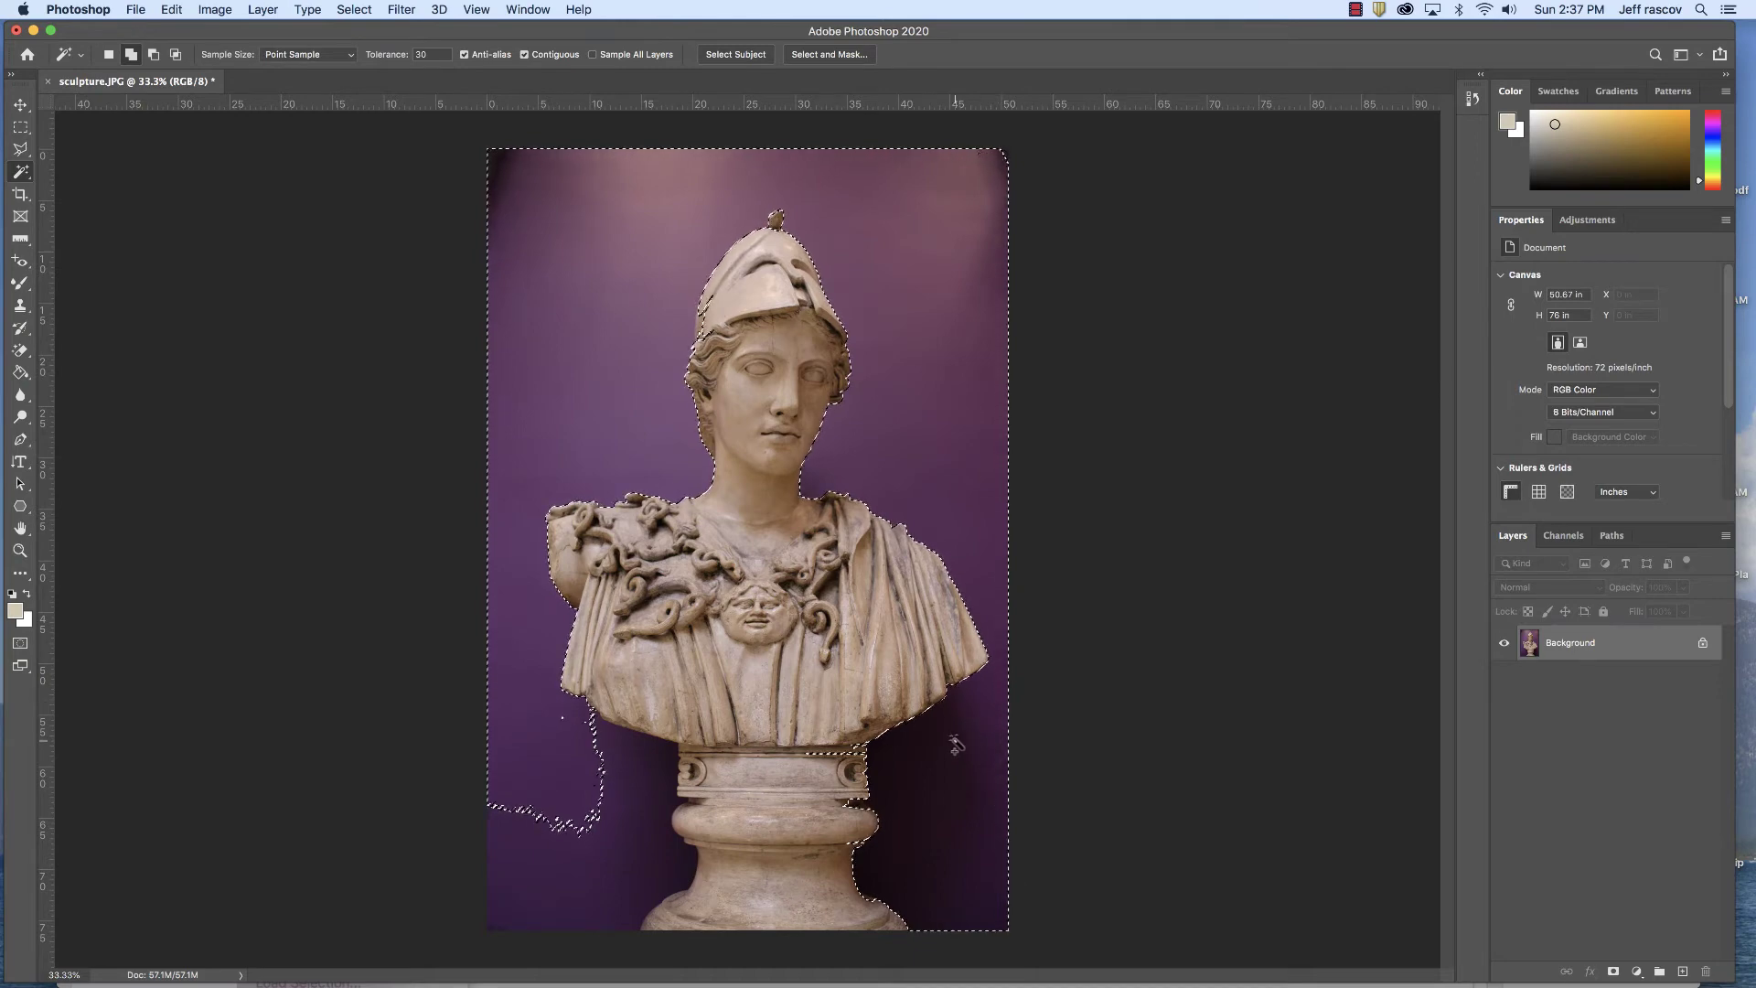
shift+click(878, 796)
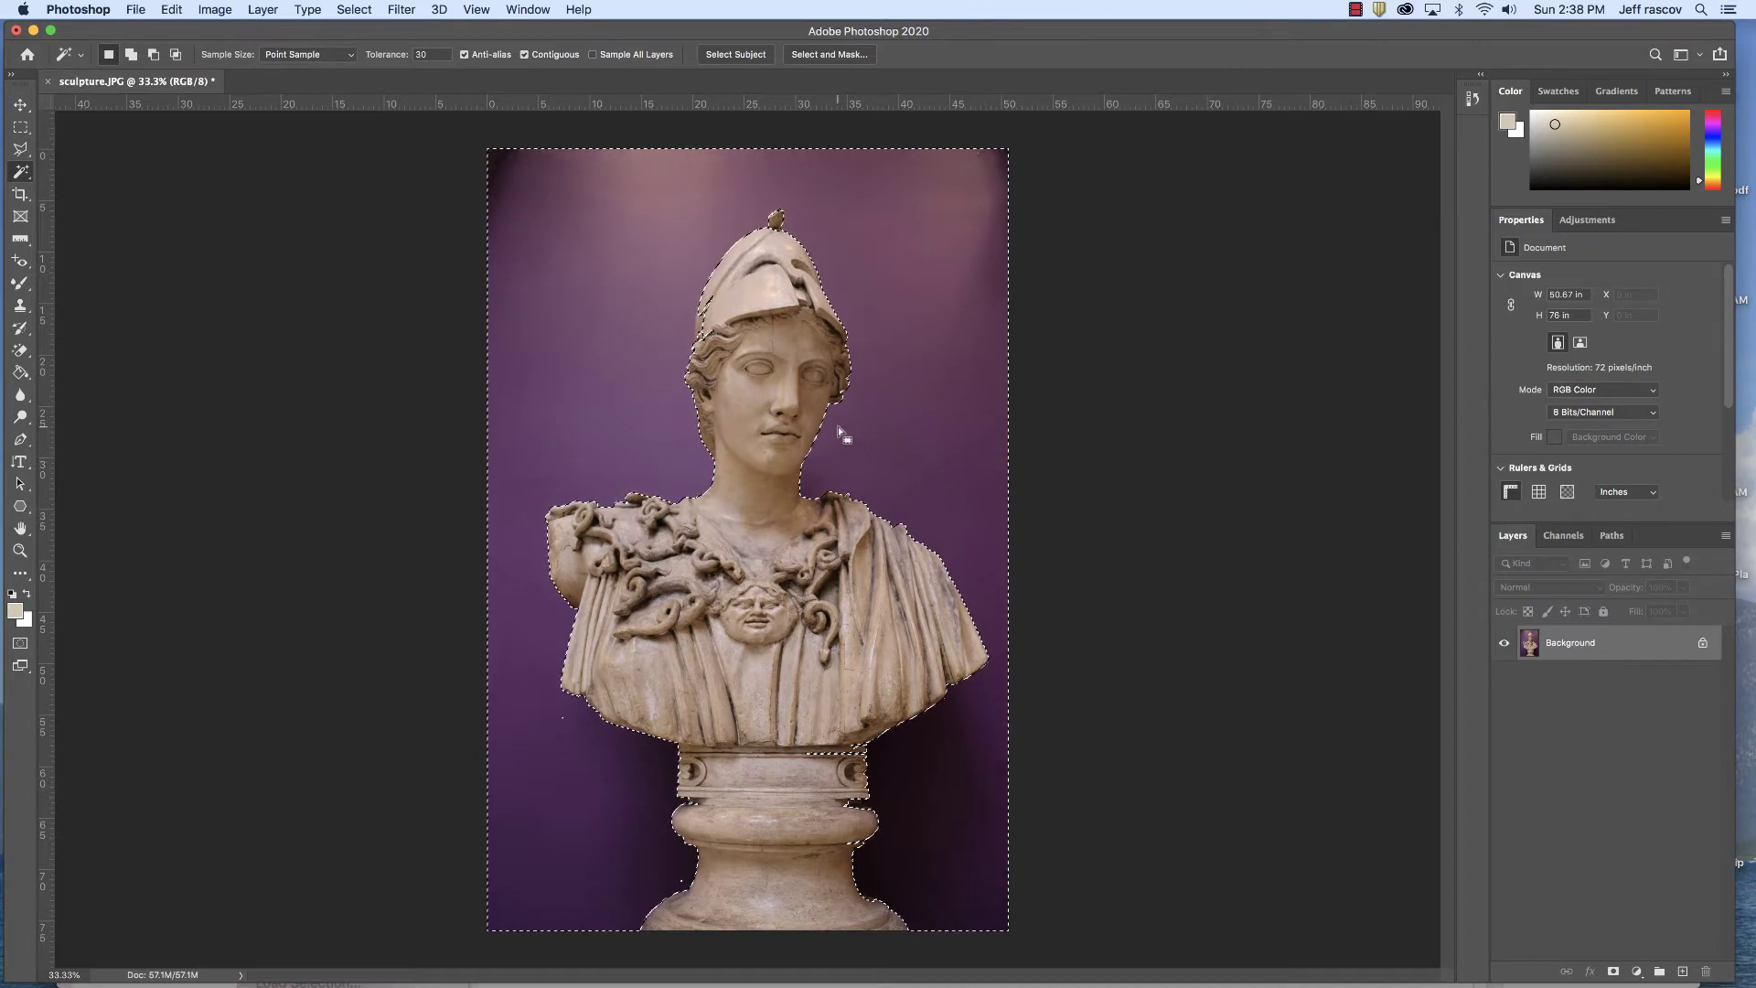
- Fill the selected background with White in Normal mode at 100% opacity
click(163, 7)
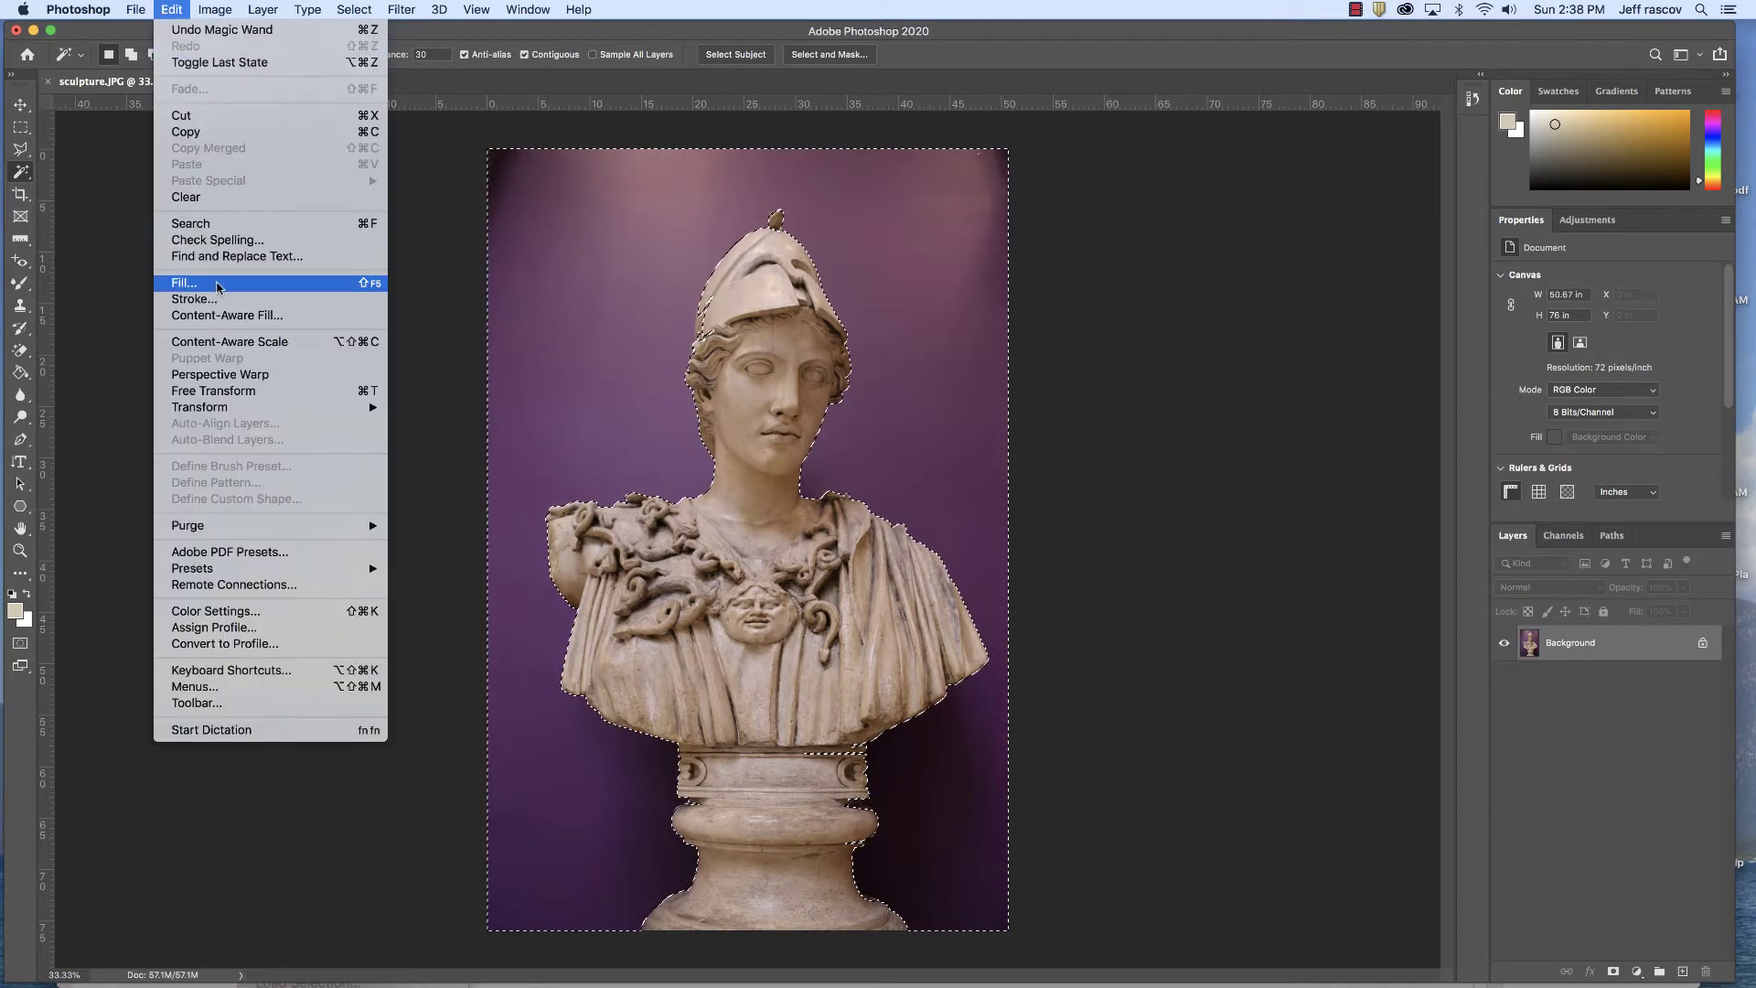
click(218, 284)
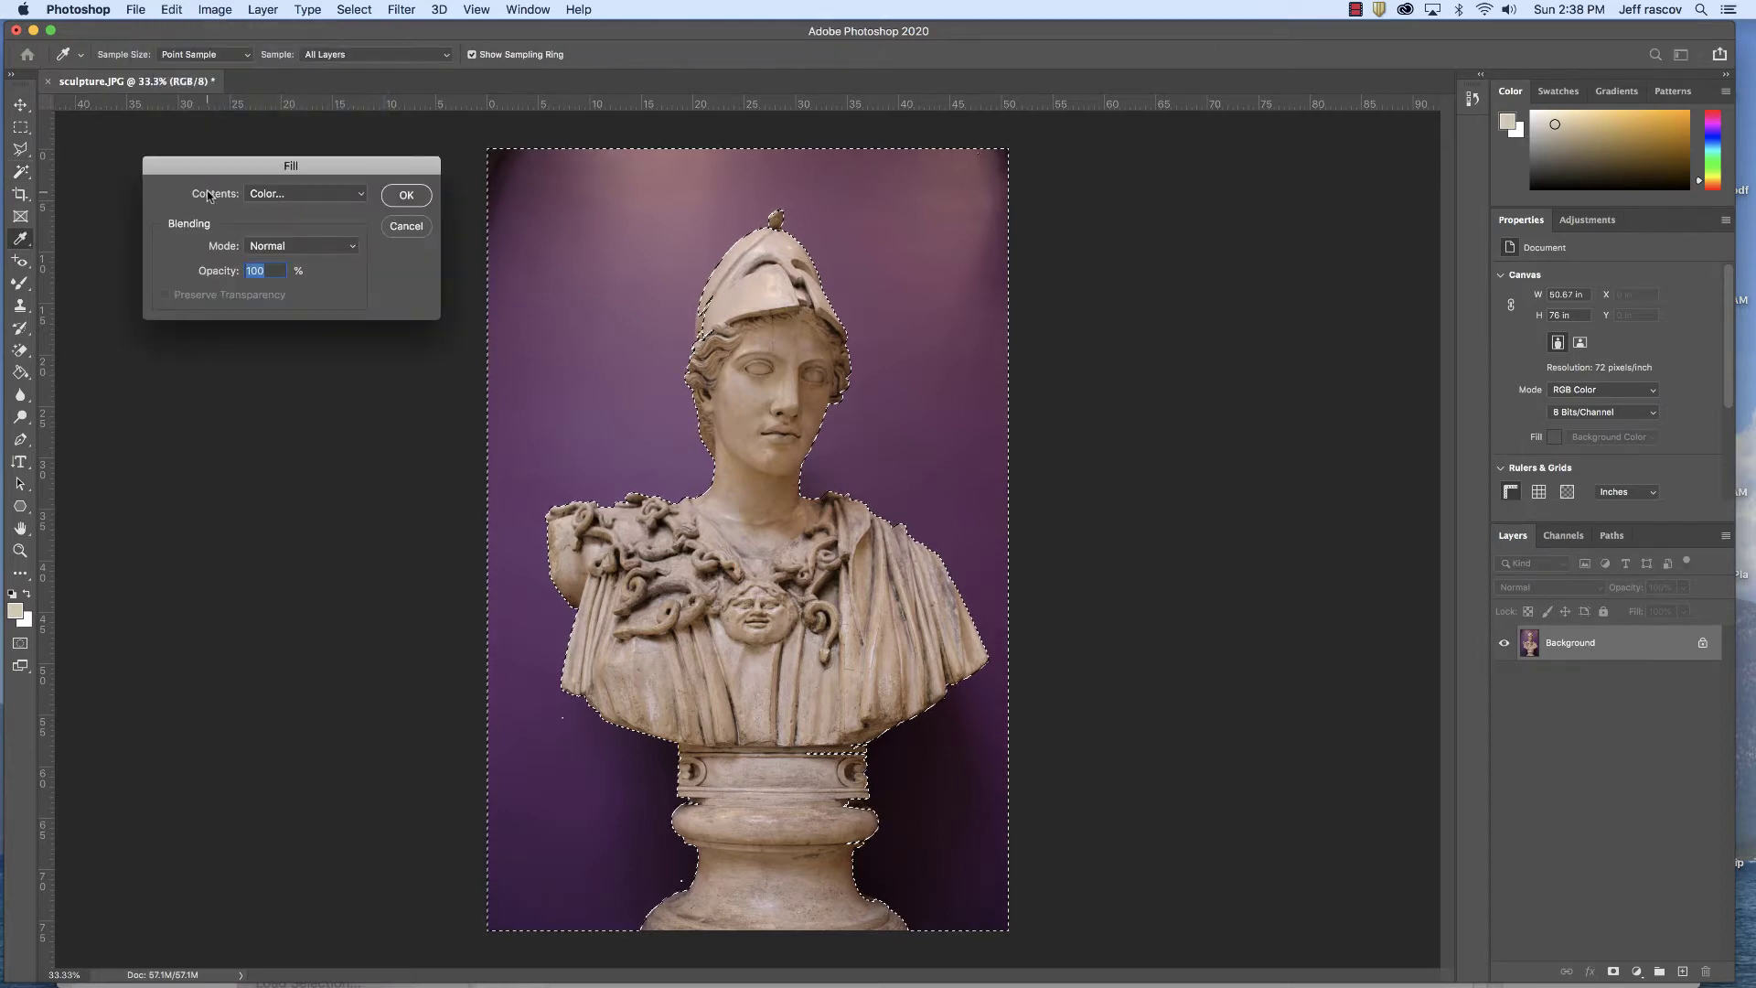
click(326, 193)
click(301, 300)
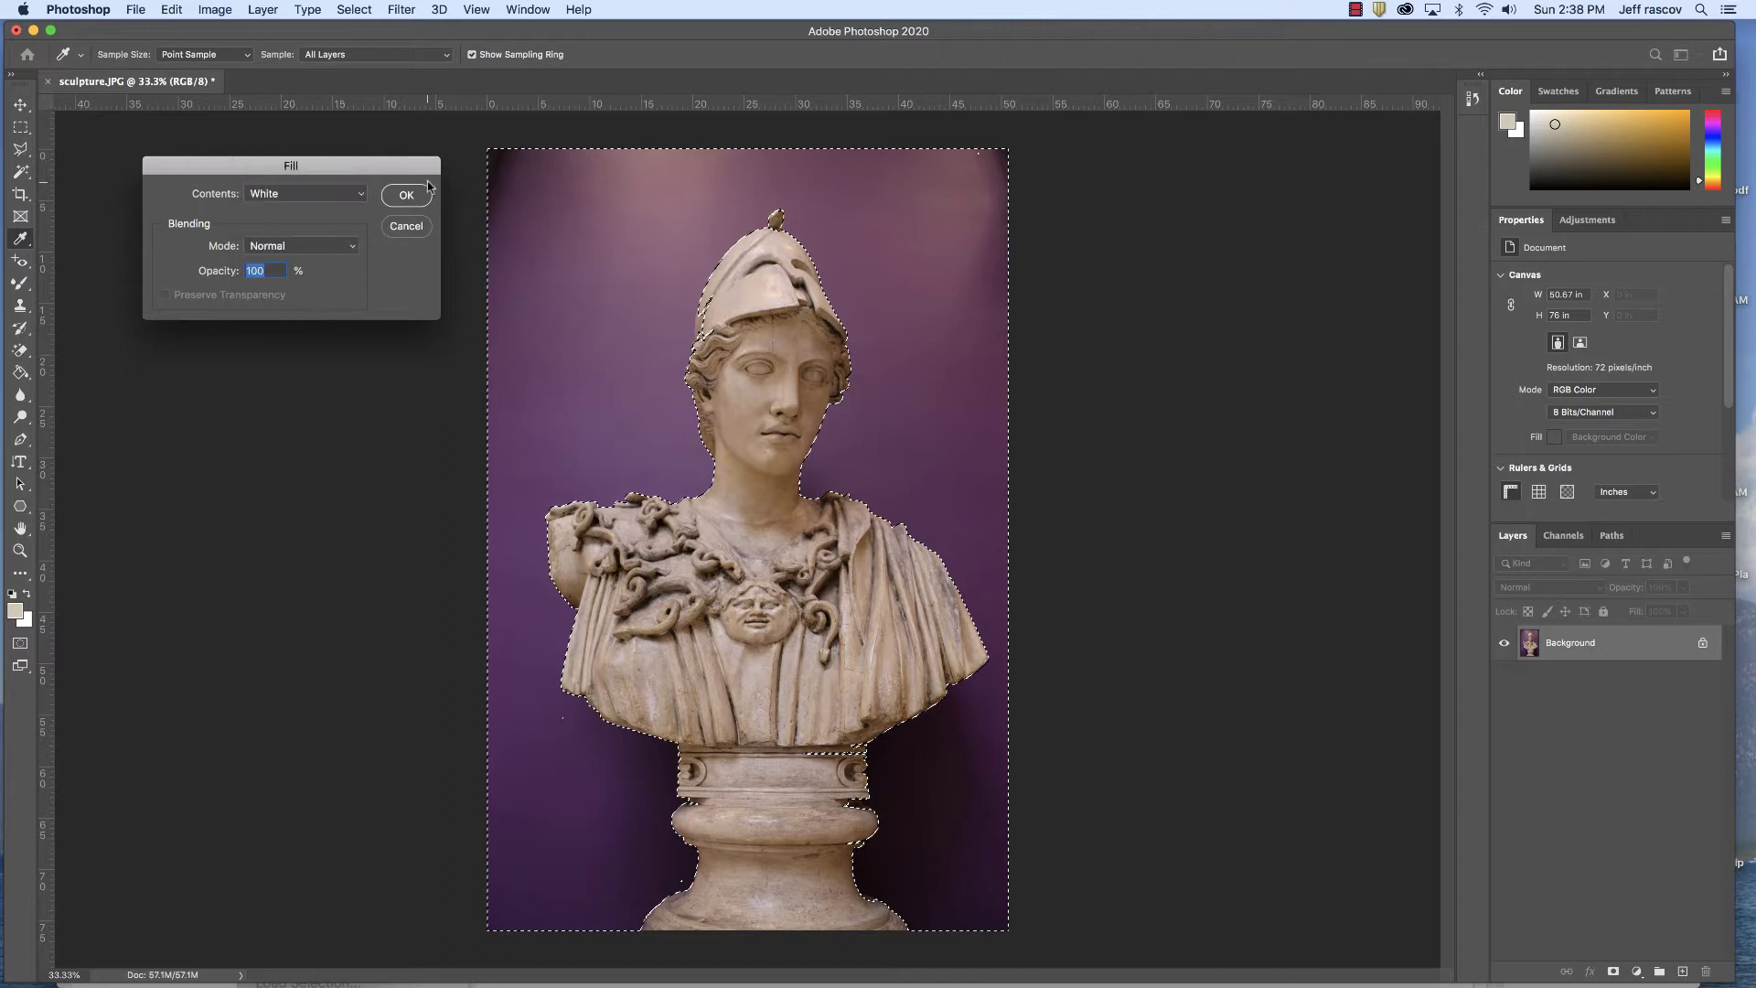
click(407, 197)
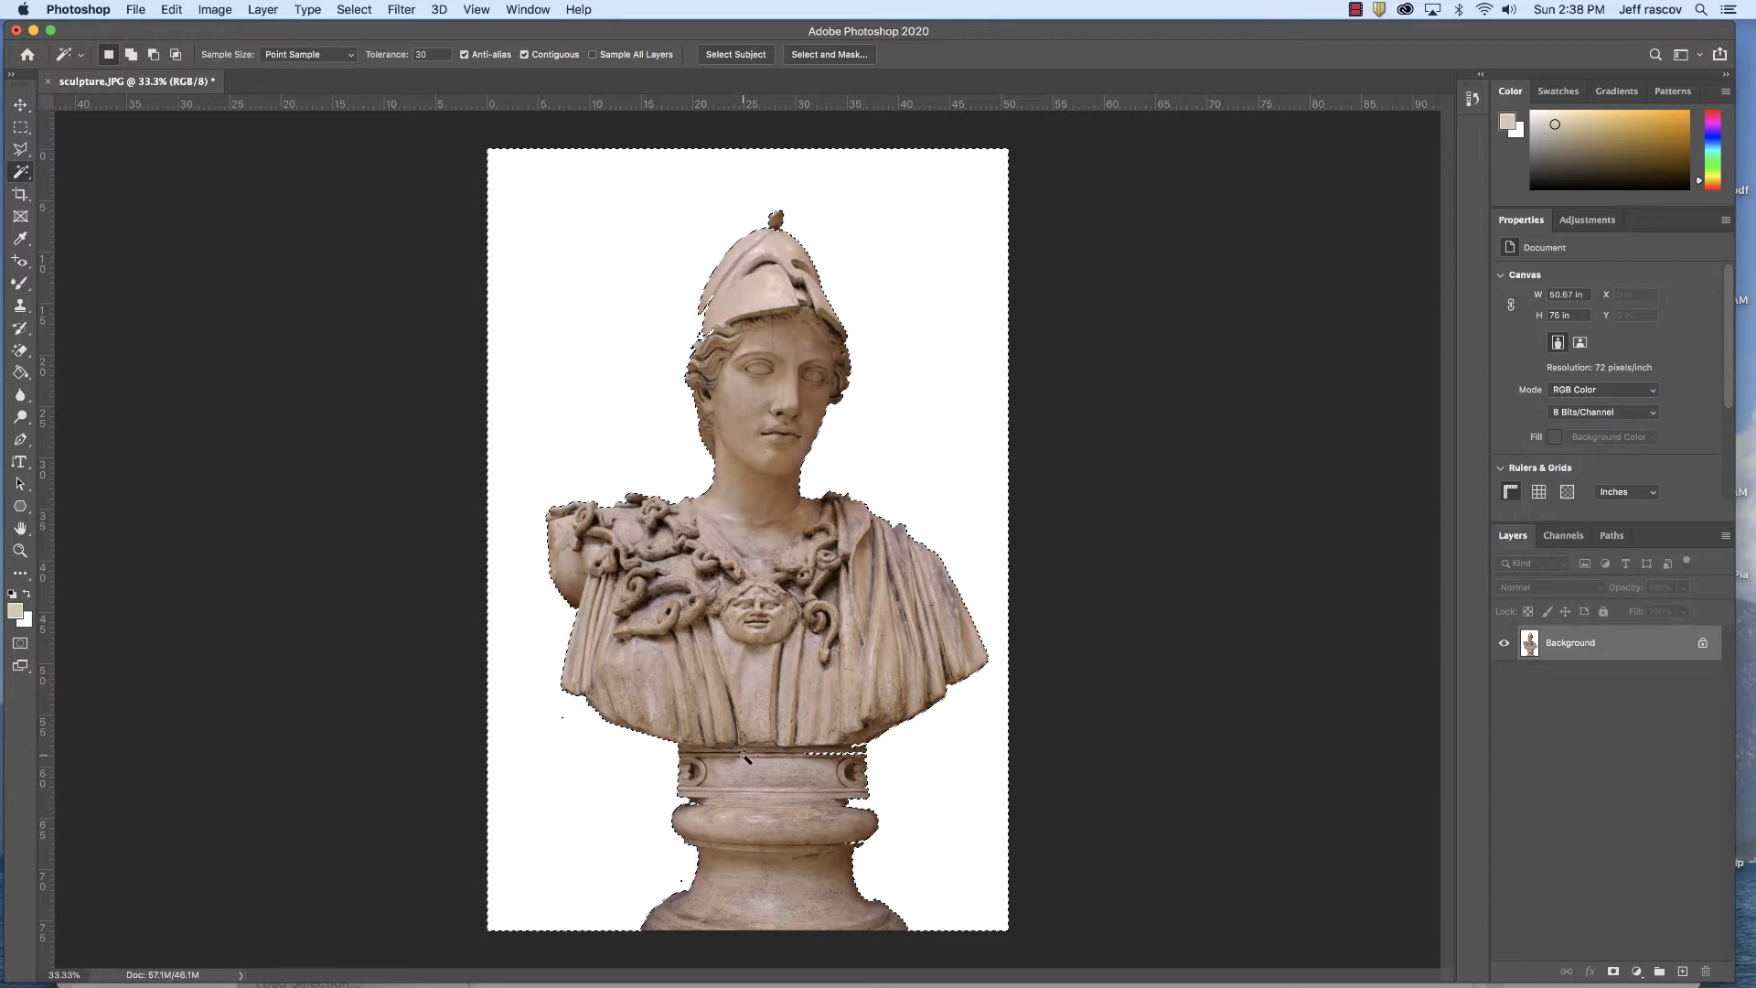
- Undo the white background fill and deselect the purple background
click(172, 9)
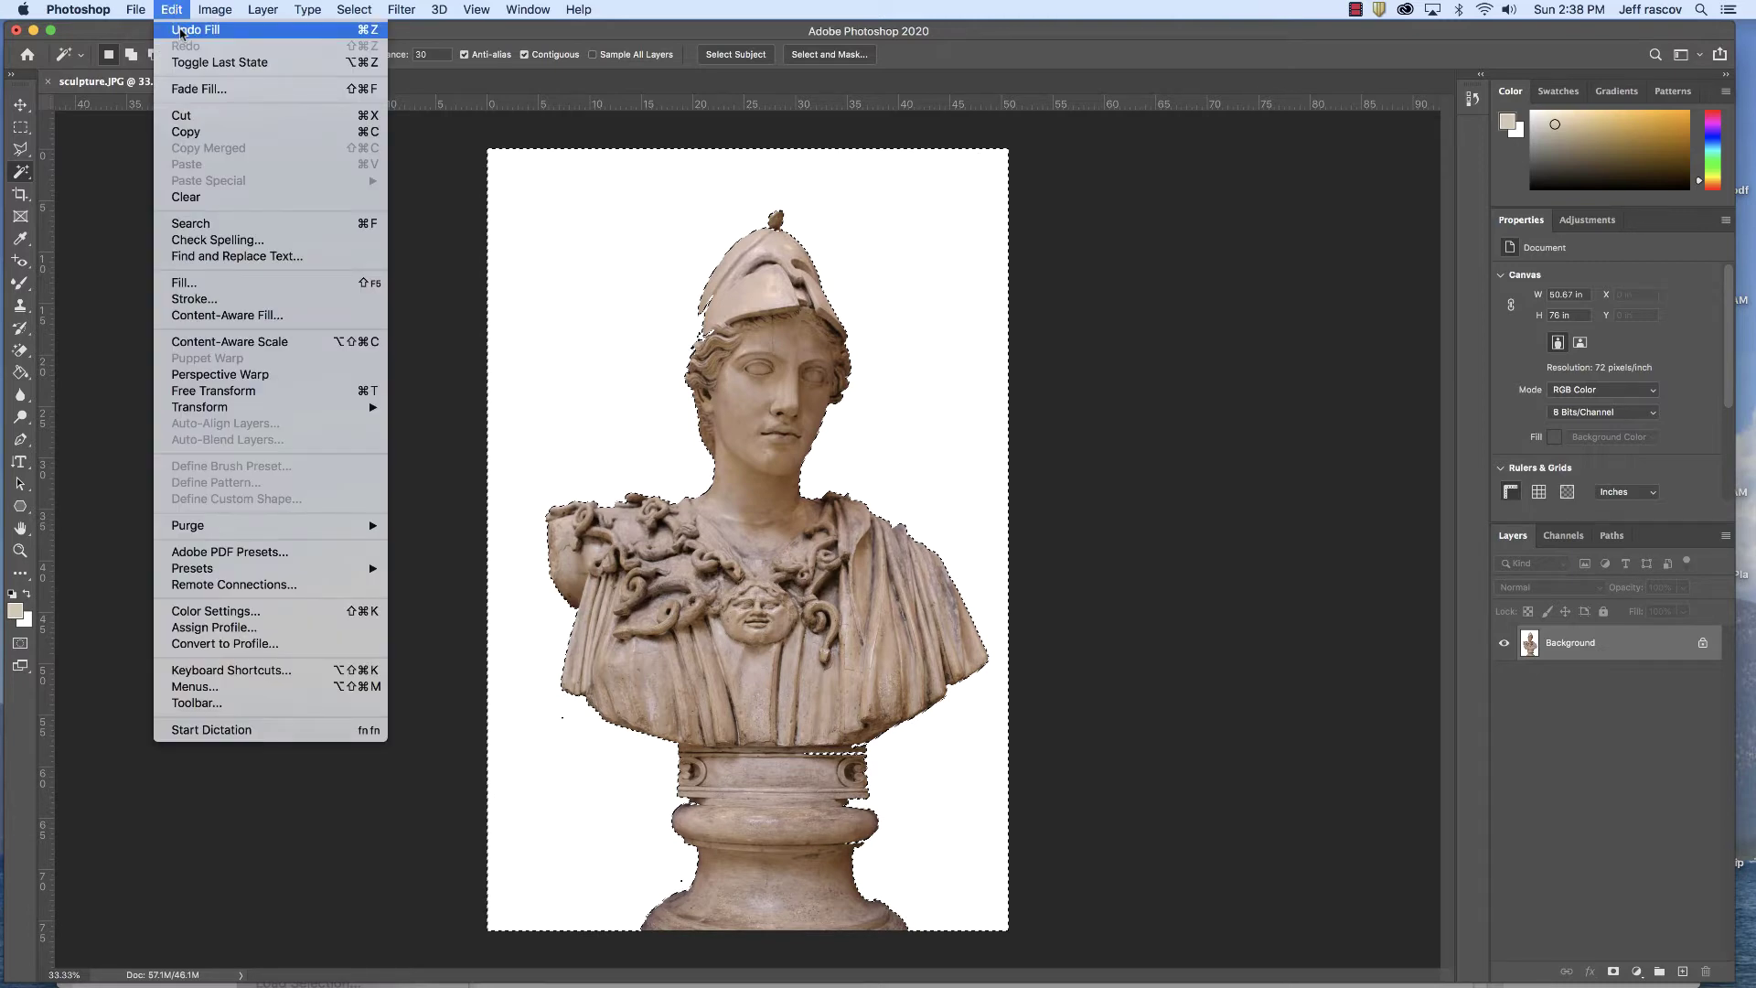
click(180, 31)
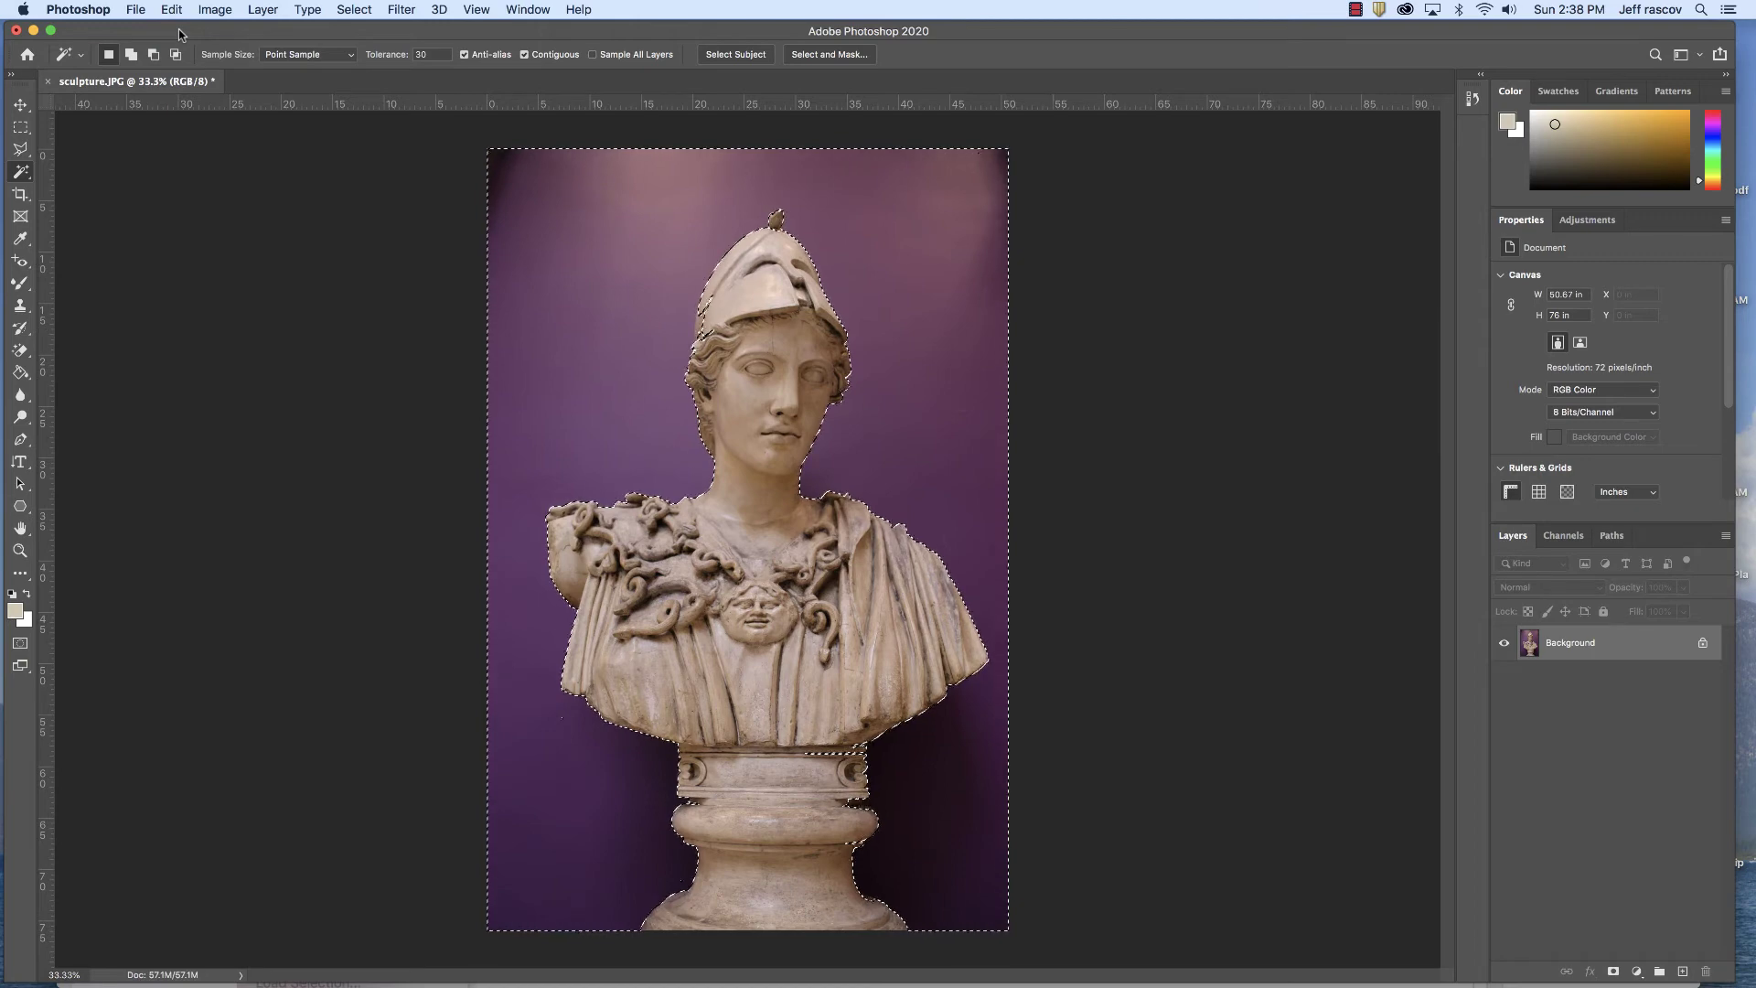
key(super+d)
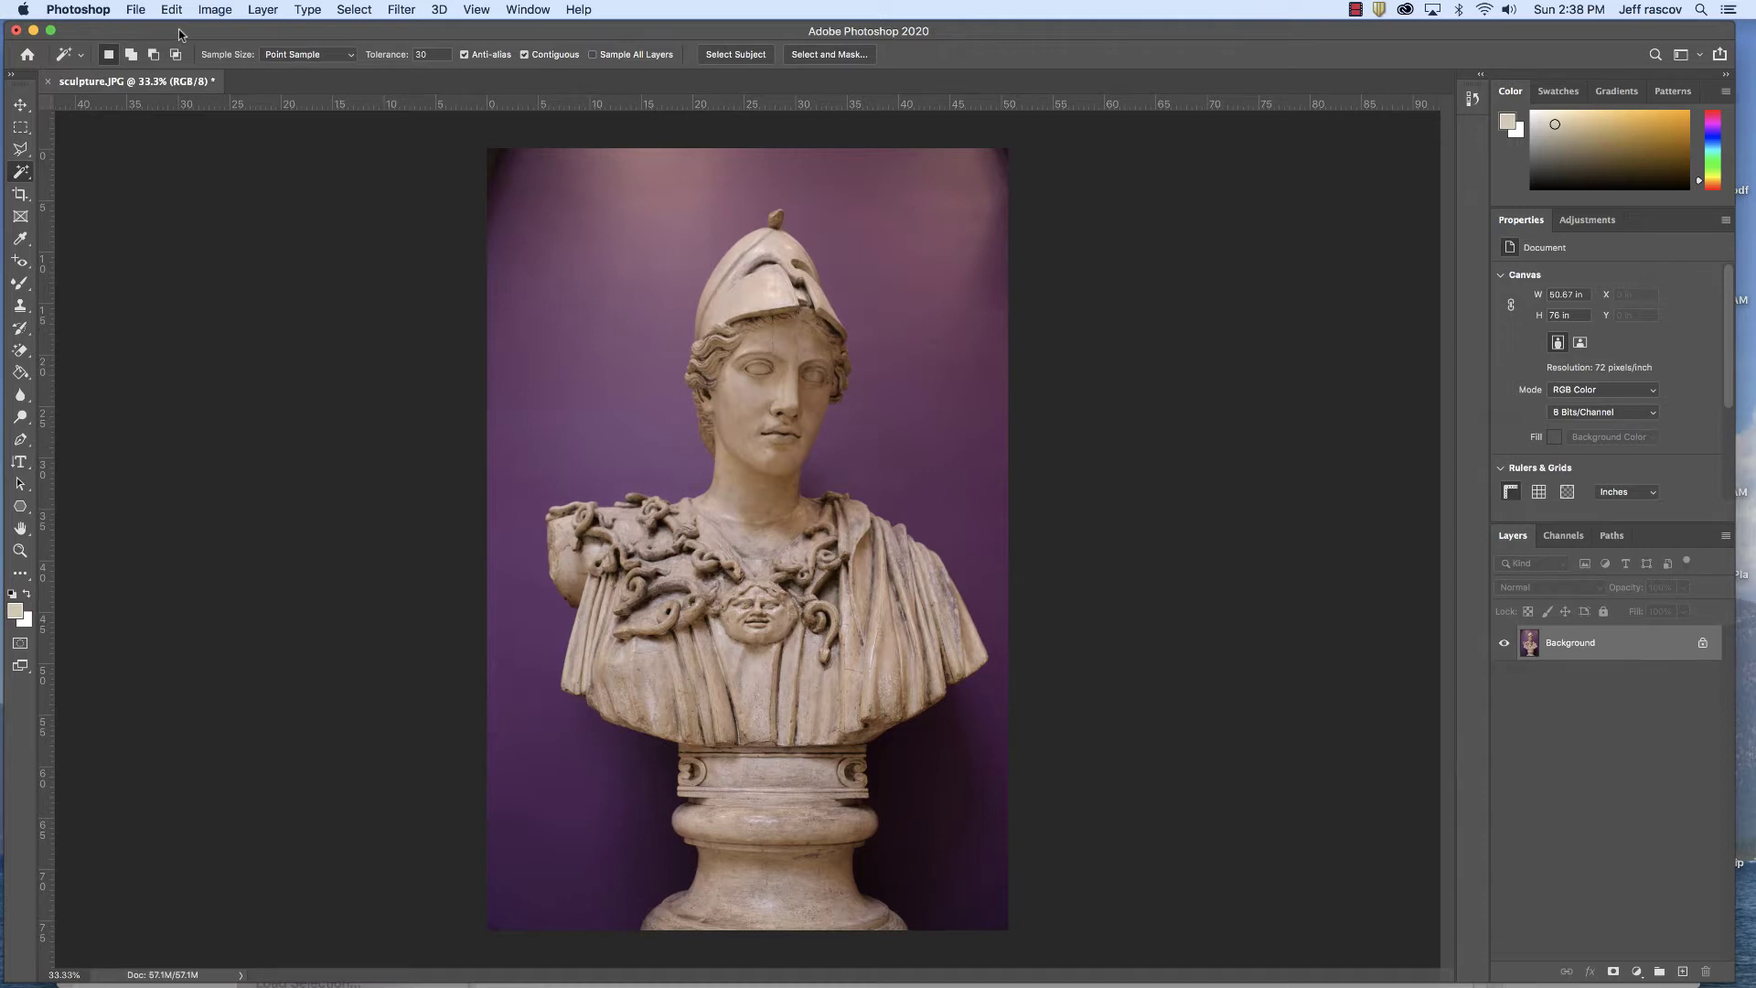
- Try brushing over the purple background around the bust with the Quick Selection tool, and clear that selection
right_click(15, 175)
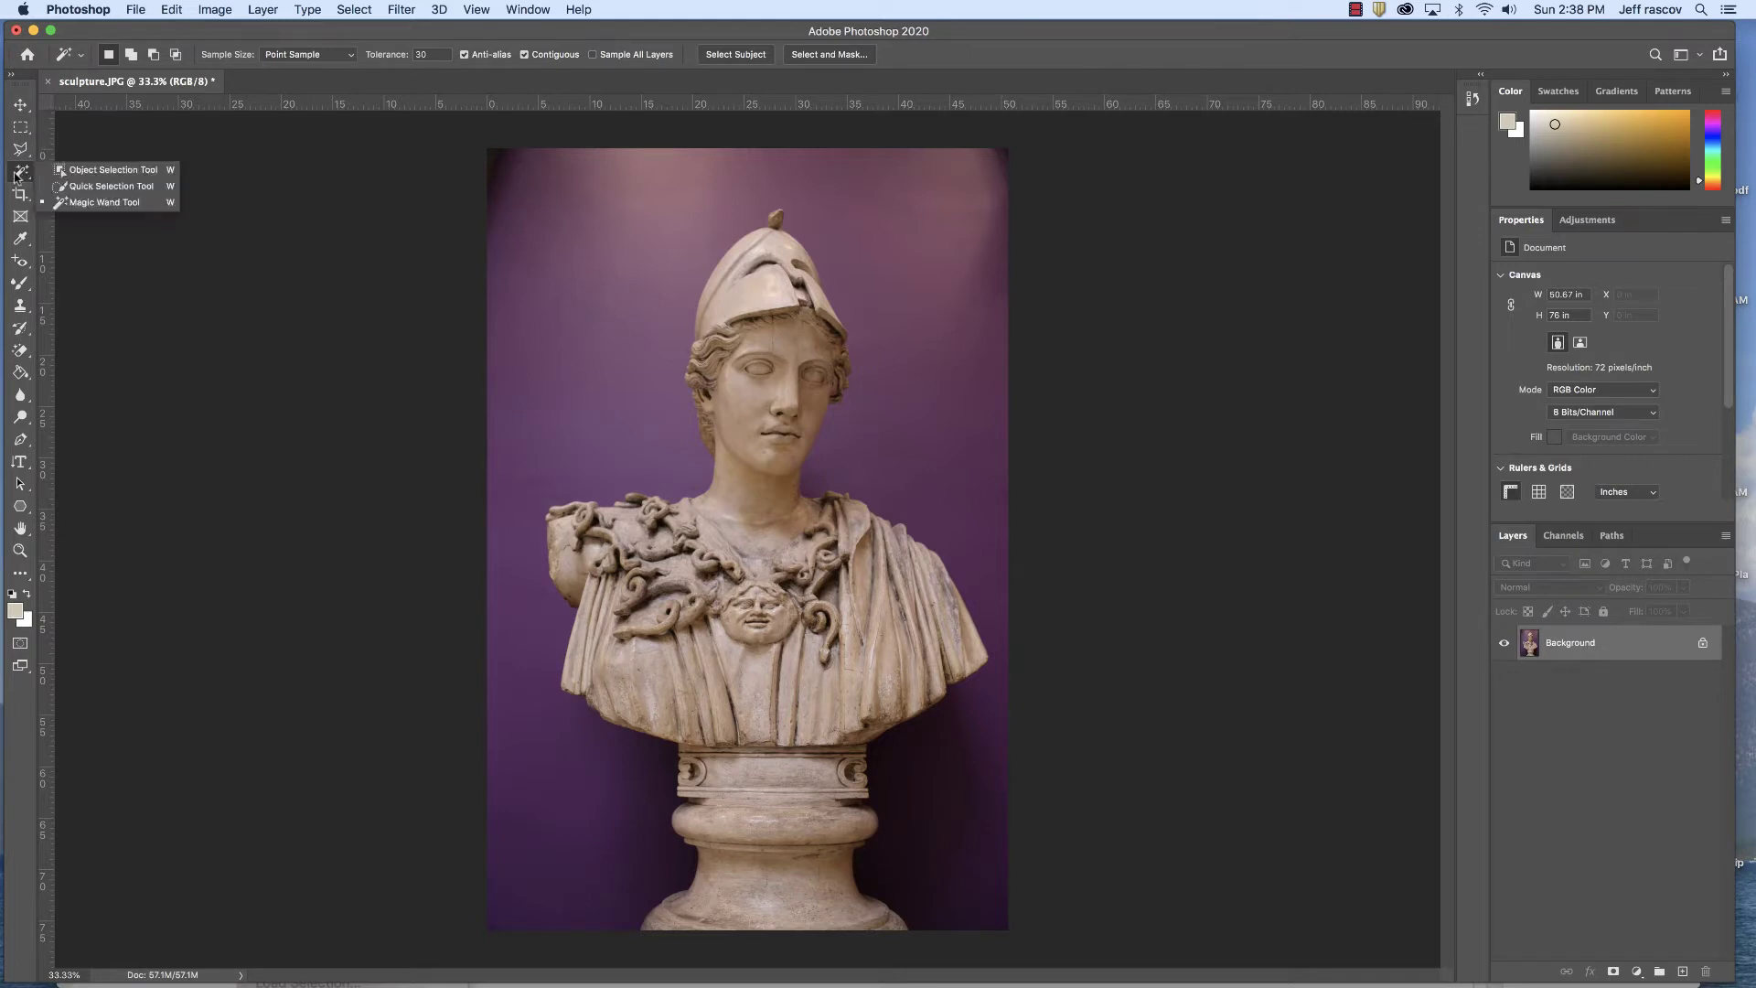
click(100, 185)
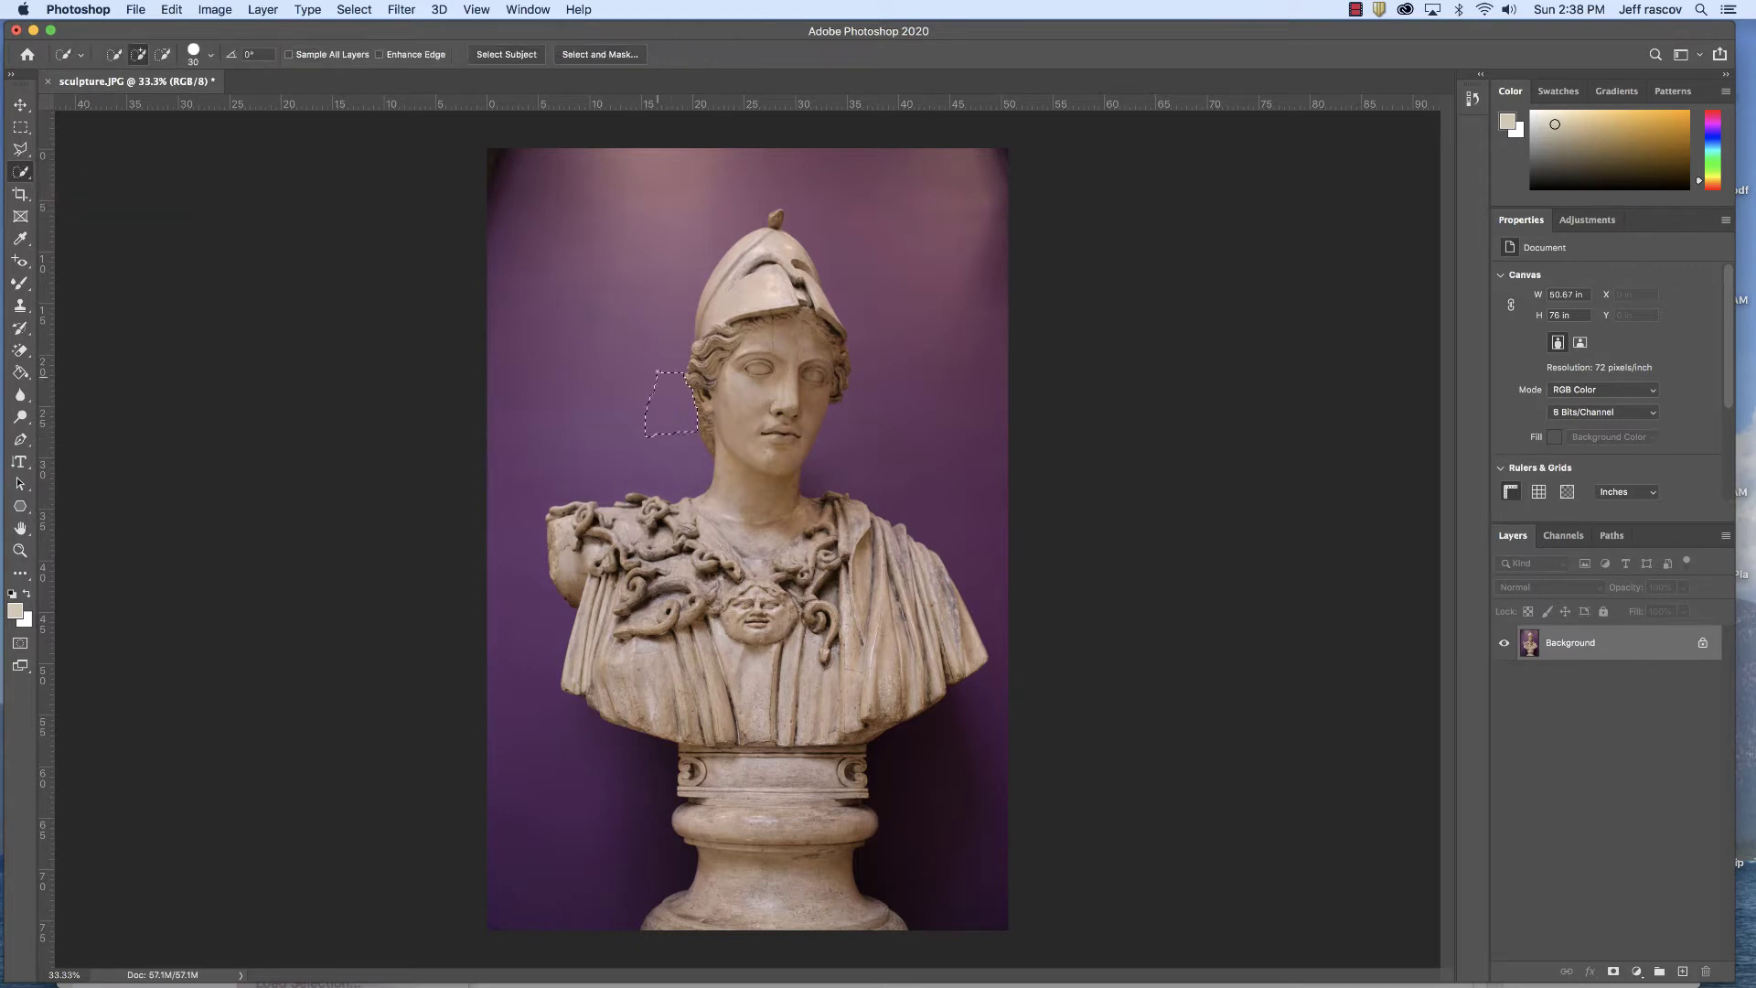
drag(670, 402, 673, 243)
drag(819, 183, 851, 325)
mouse_move(965, 556)
mouse_down()
mouse_move(931, 769)
mouse_move(908, 806)
mouse_move(585, 804)
mouse_up()
key(super+d)
- Select the bust with the Object Selection tool in Rectangle mode and invert the selection to capture the background
right_click(20, 174)
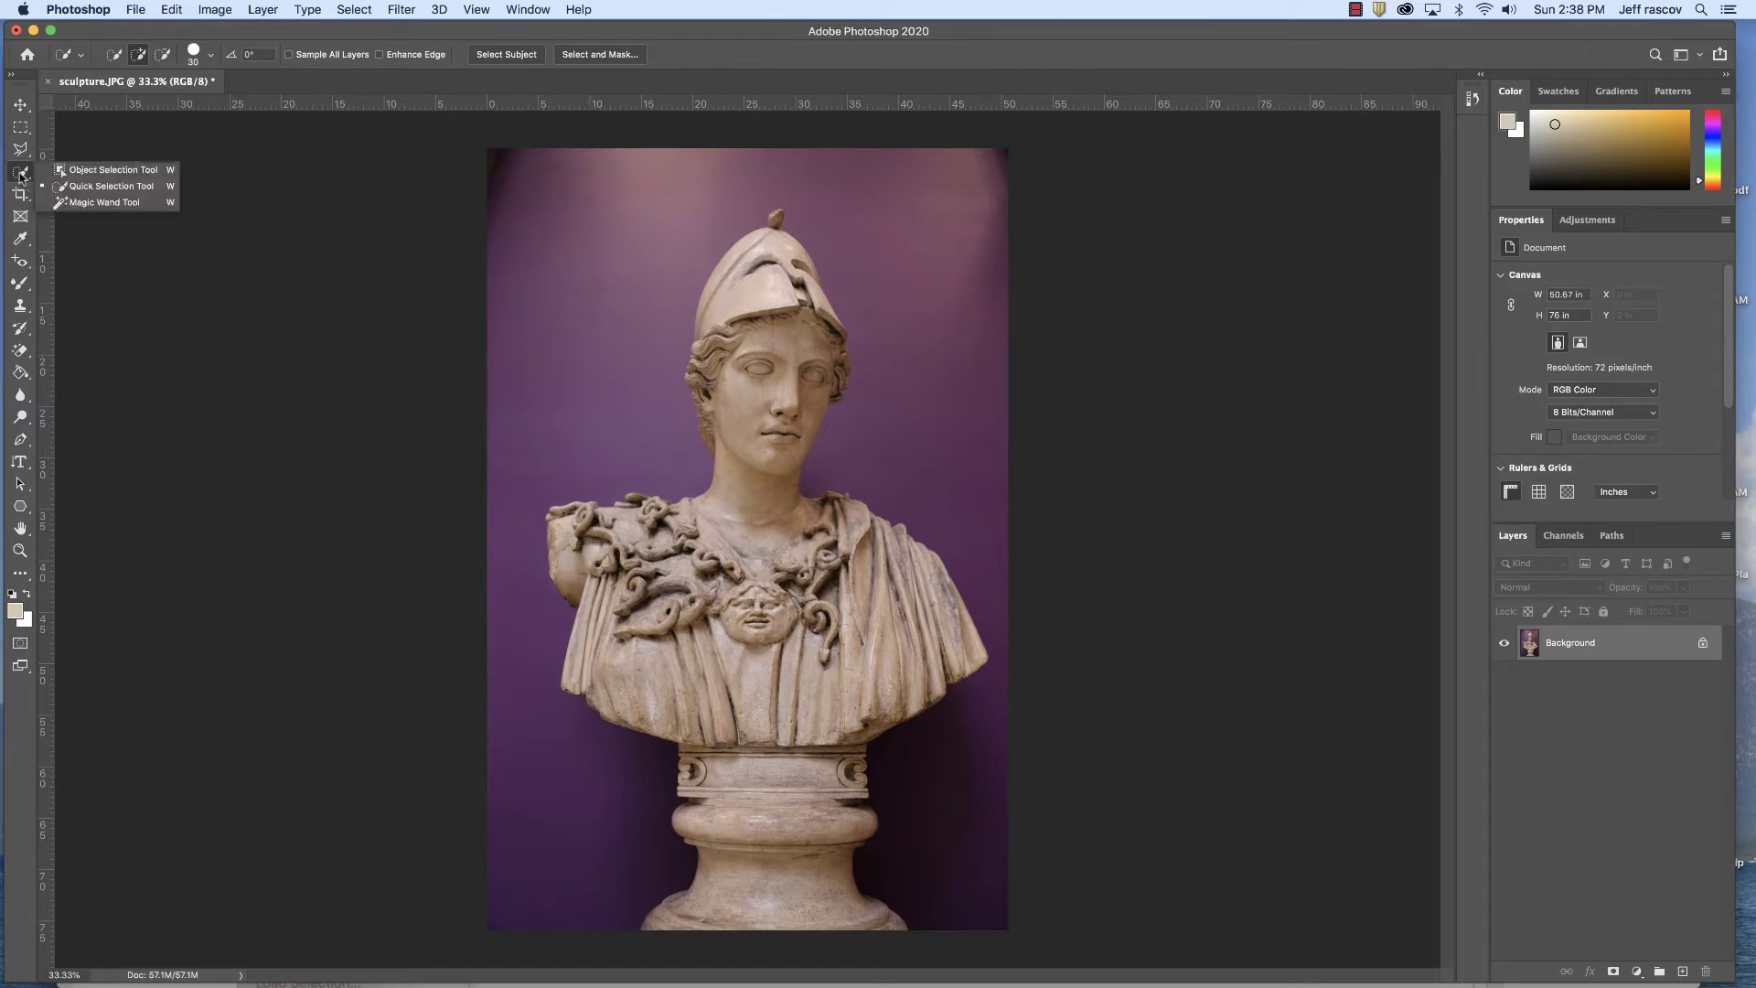
click(106, 171)
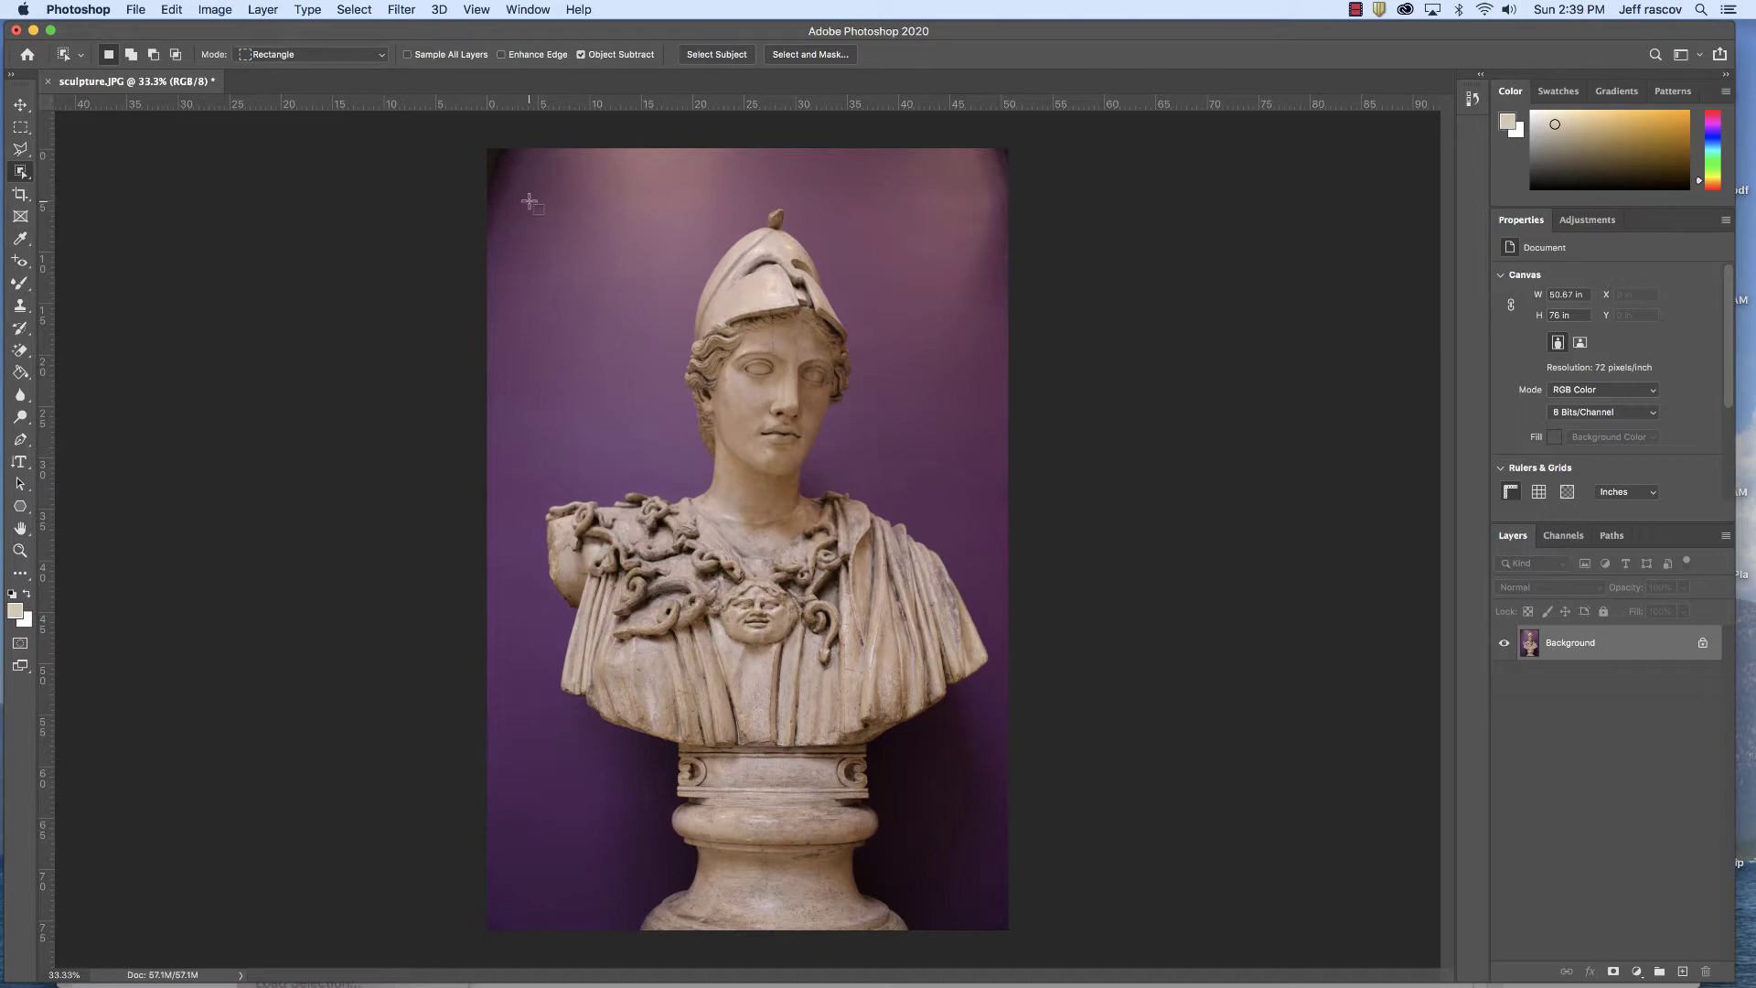
drag(534, 197, 996, 932)
click(358, 11)
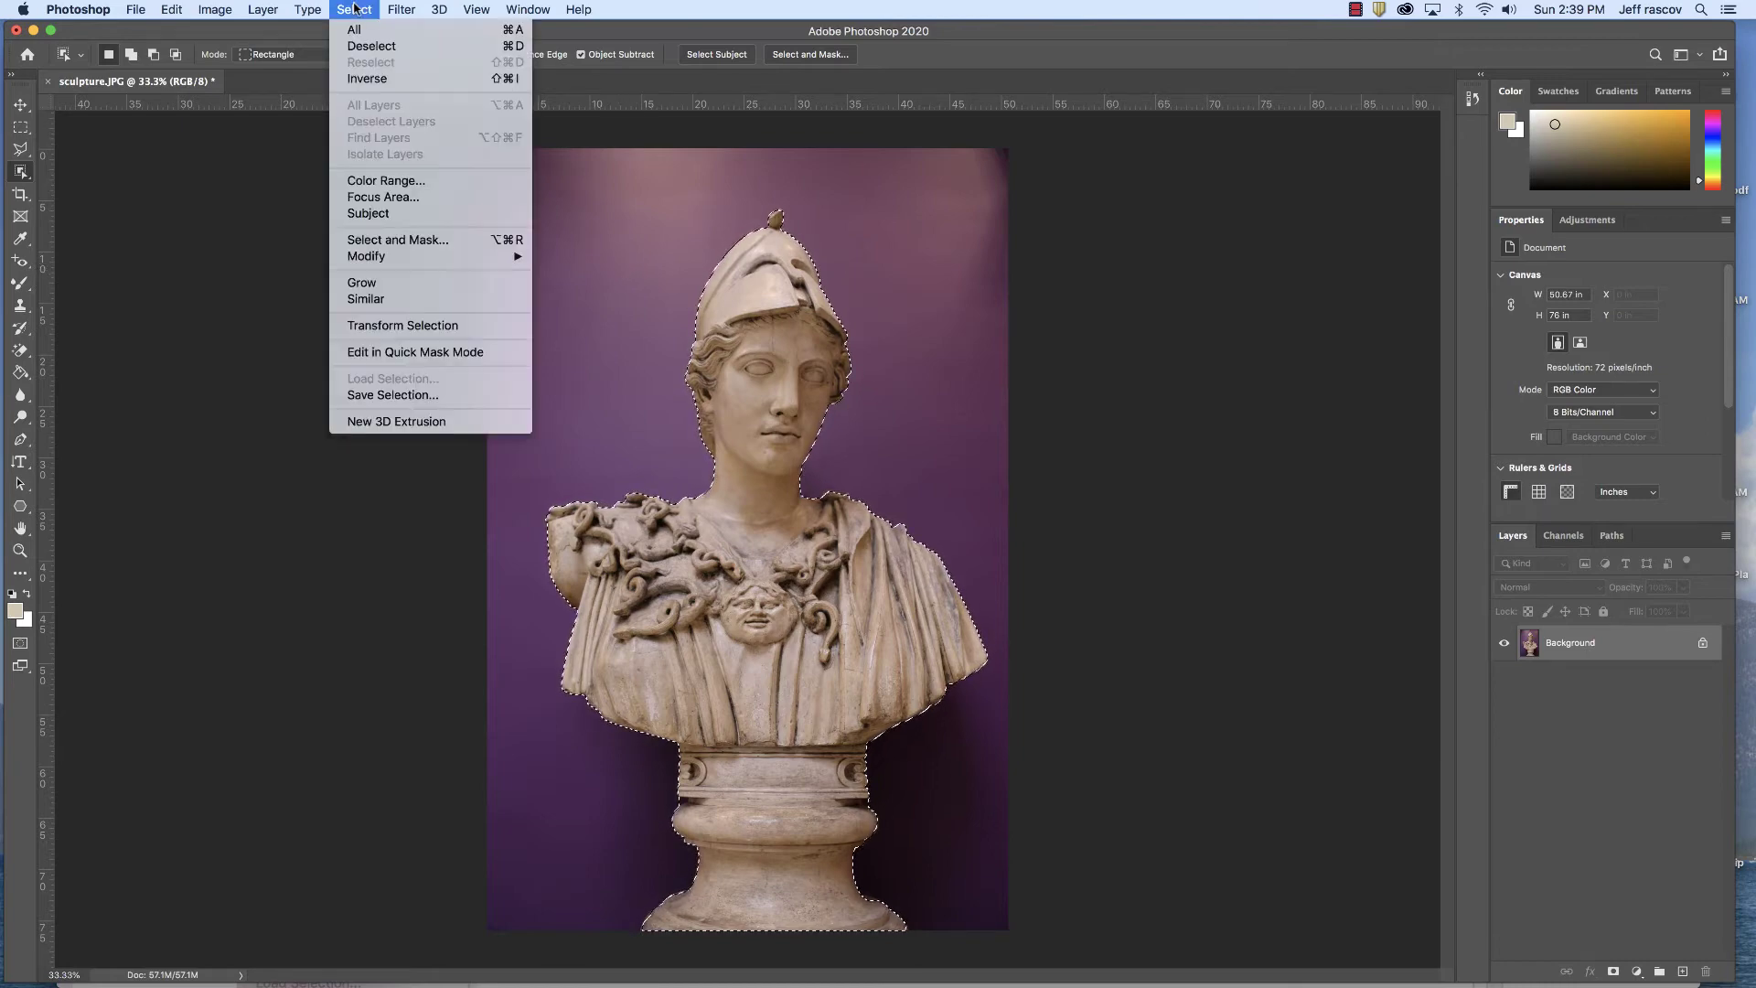
click(384, 80)
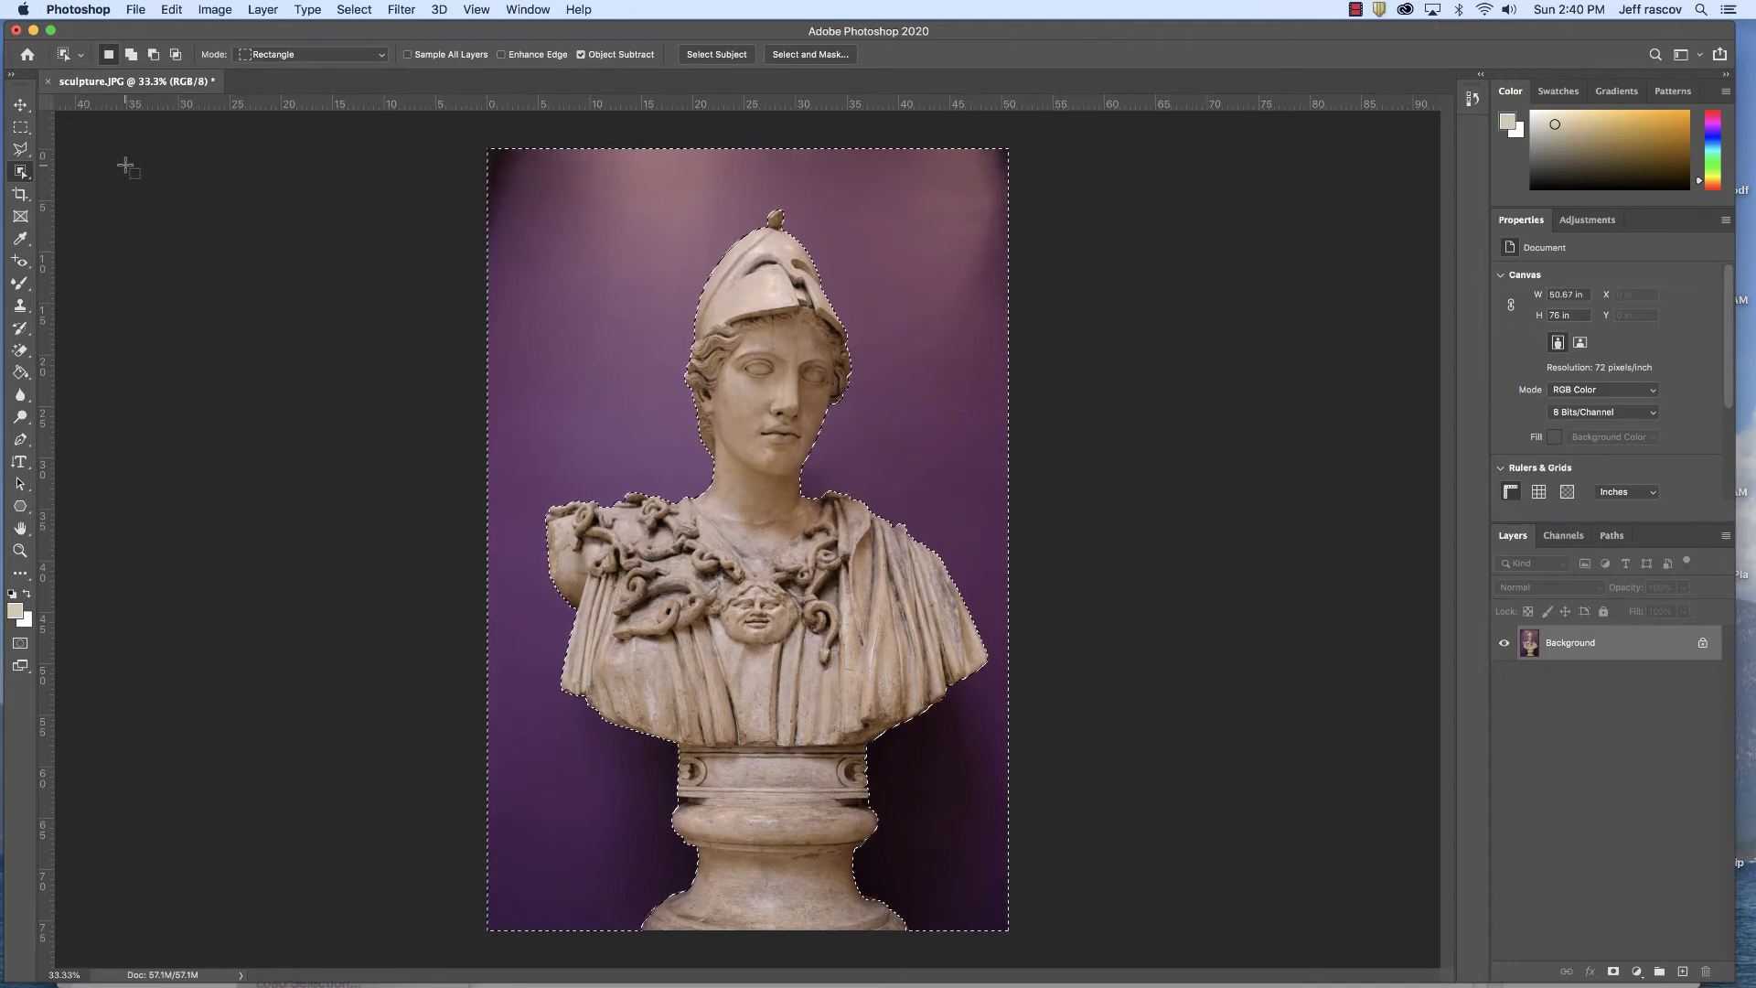
- Fill the inverted background selection with White in Normal mode at 100% opacity and deselect
click(171, 9)
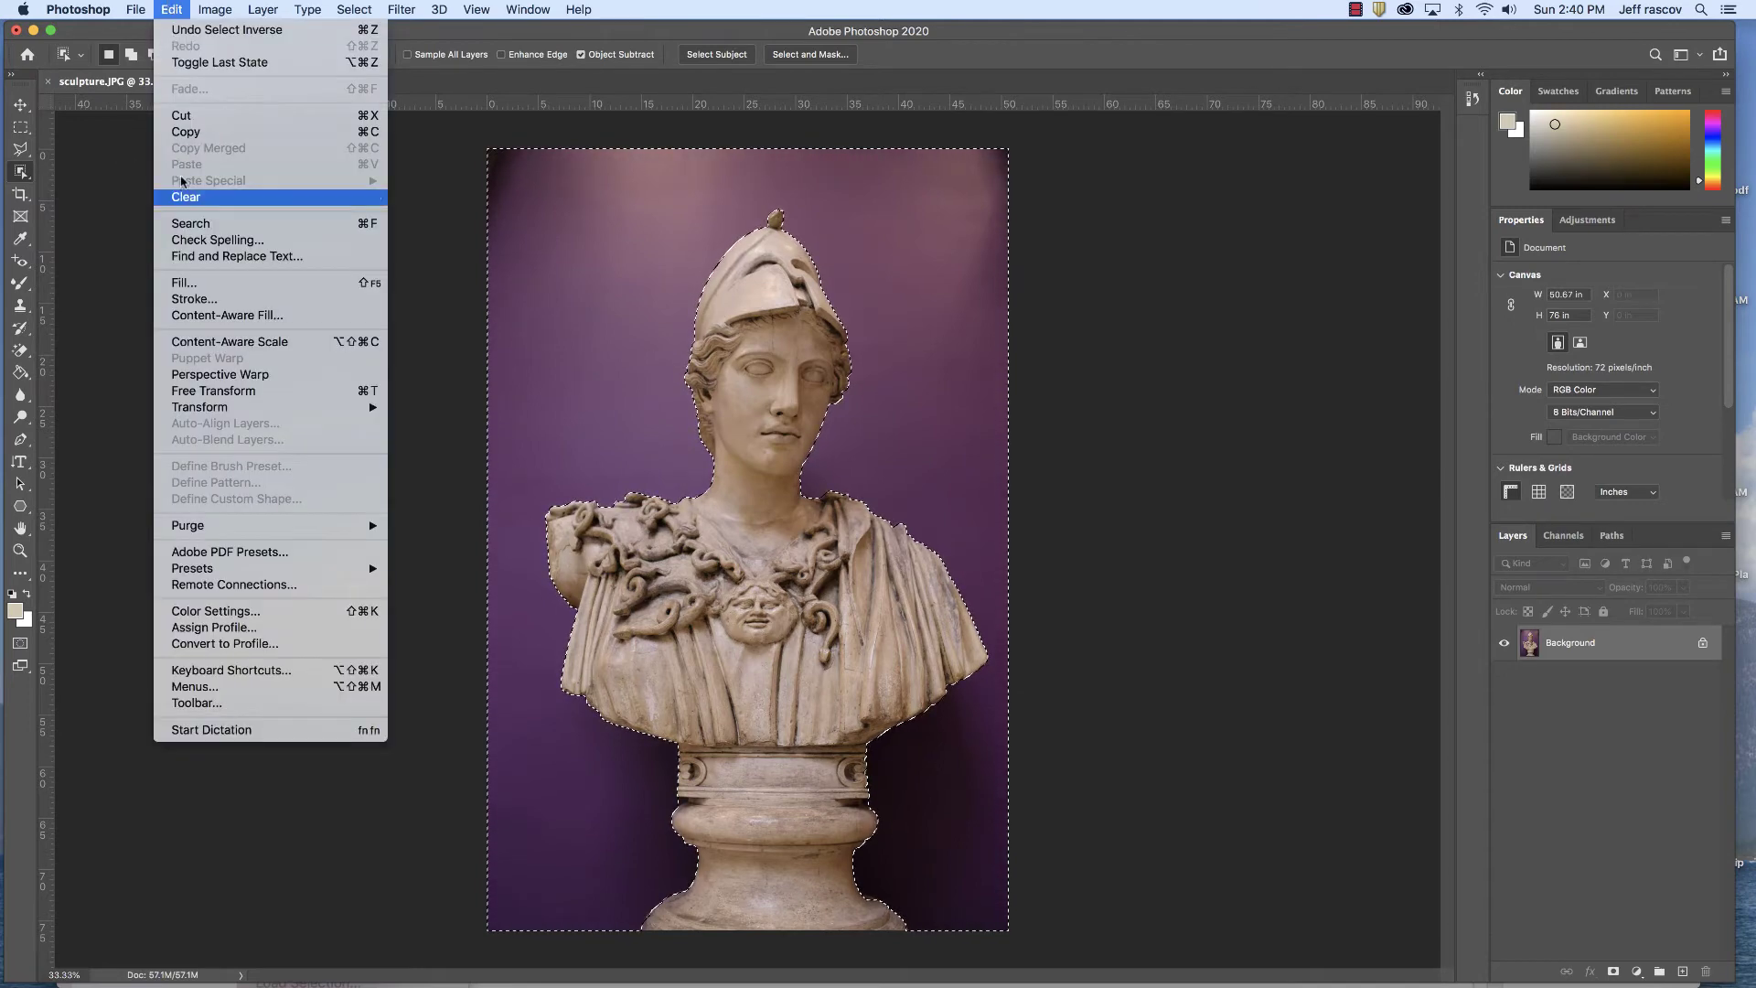
click(210, 282)
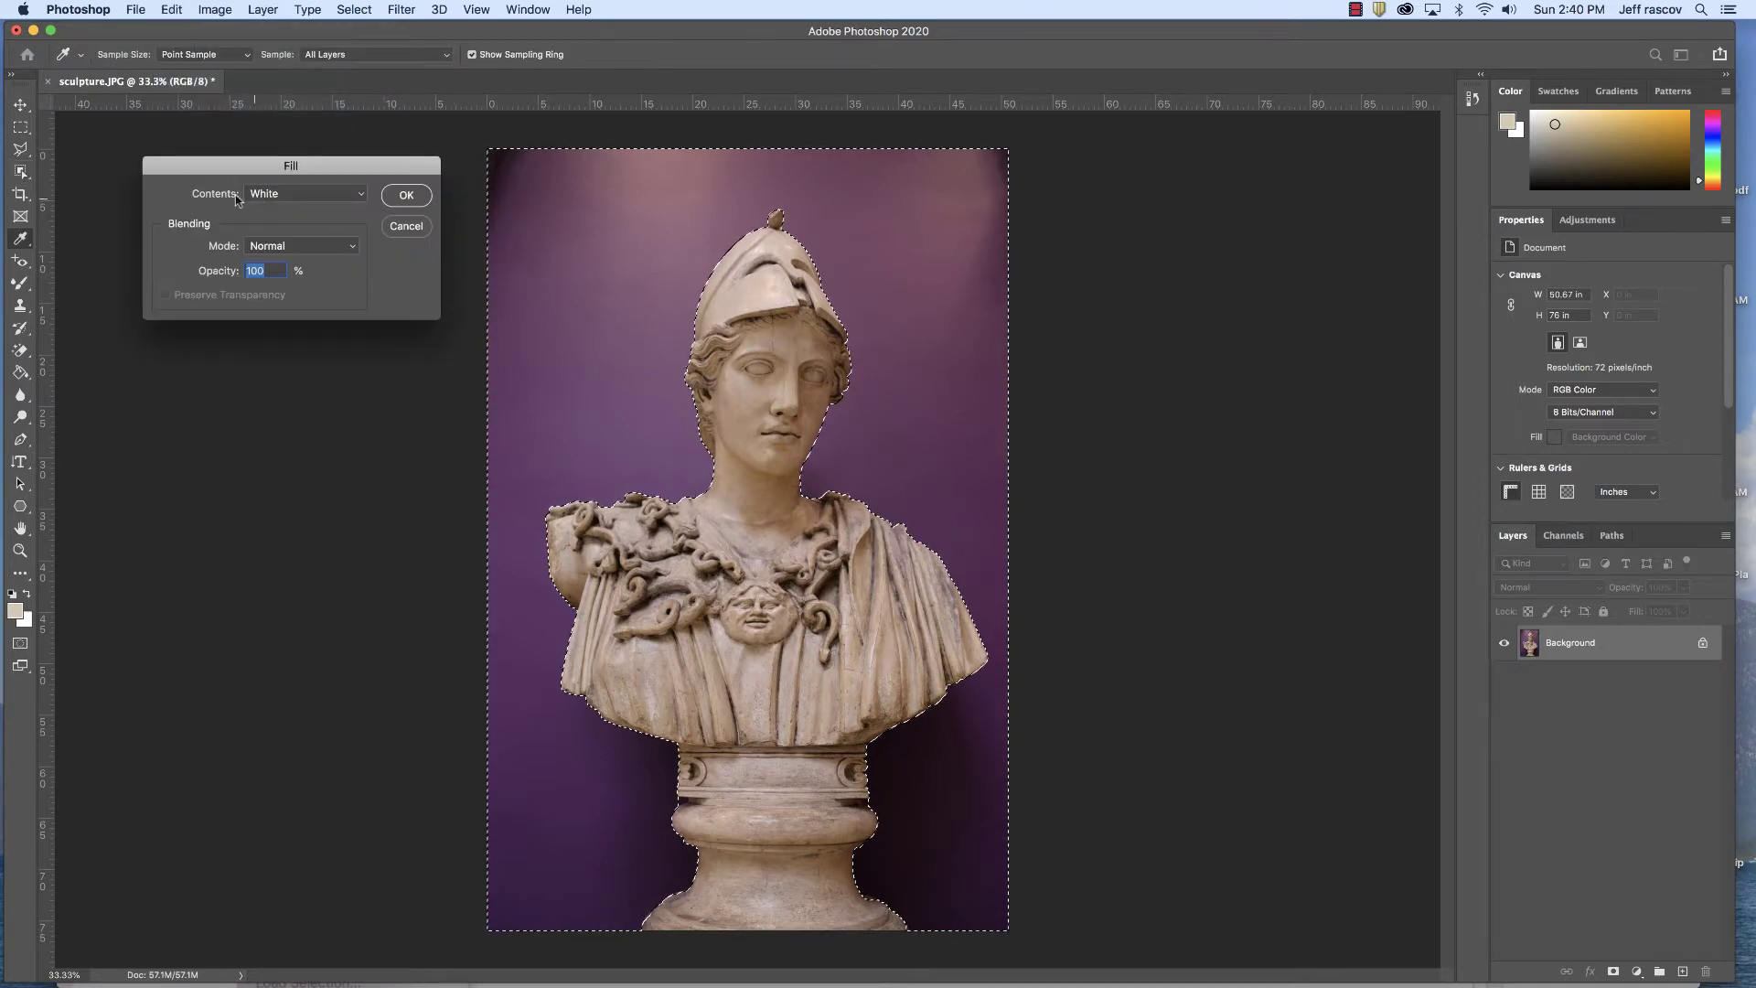
click(406, 195)
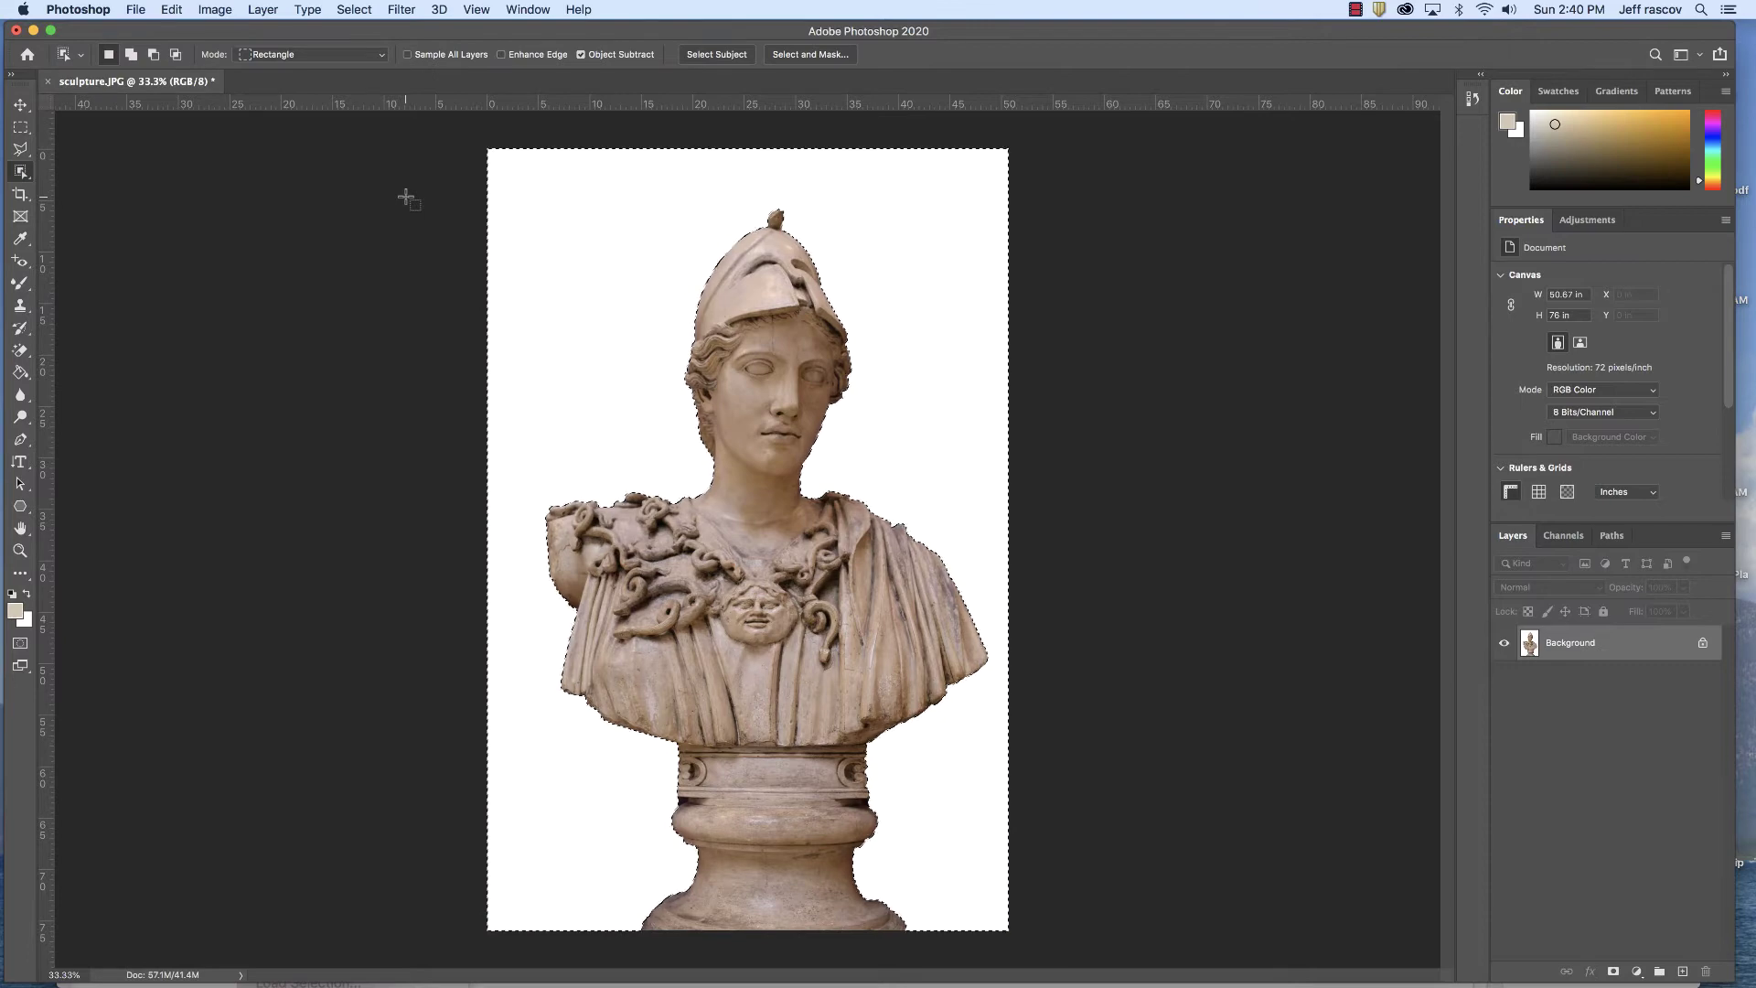
key(super+d)
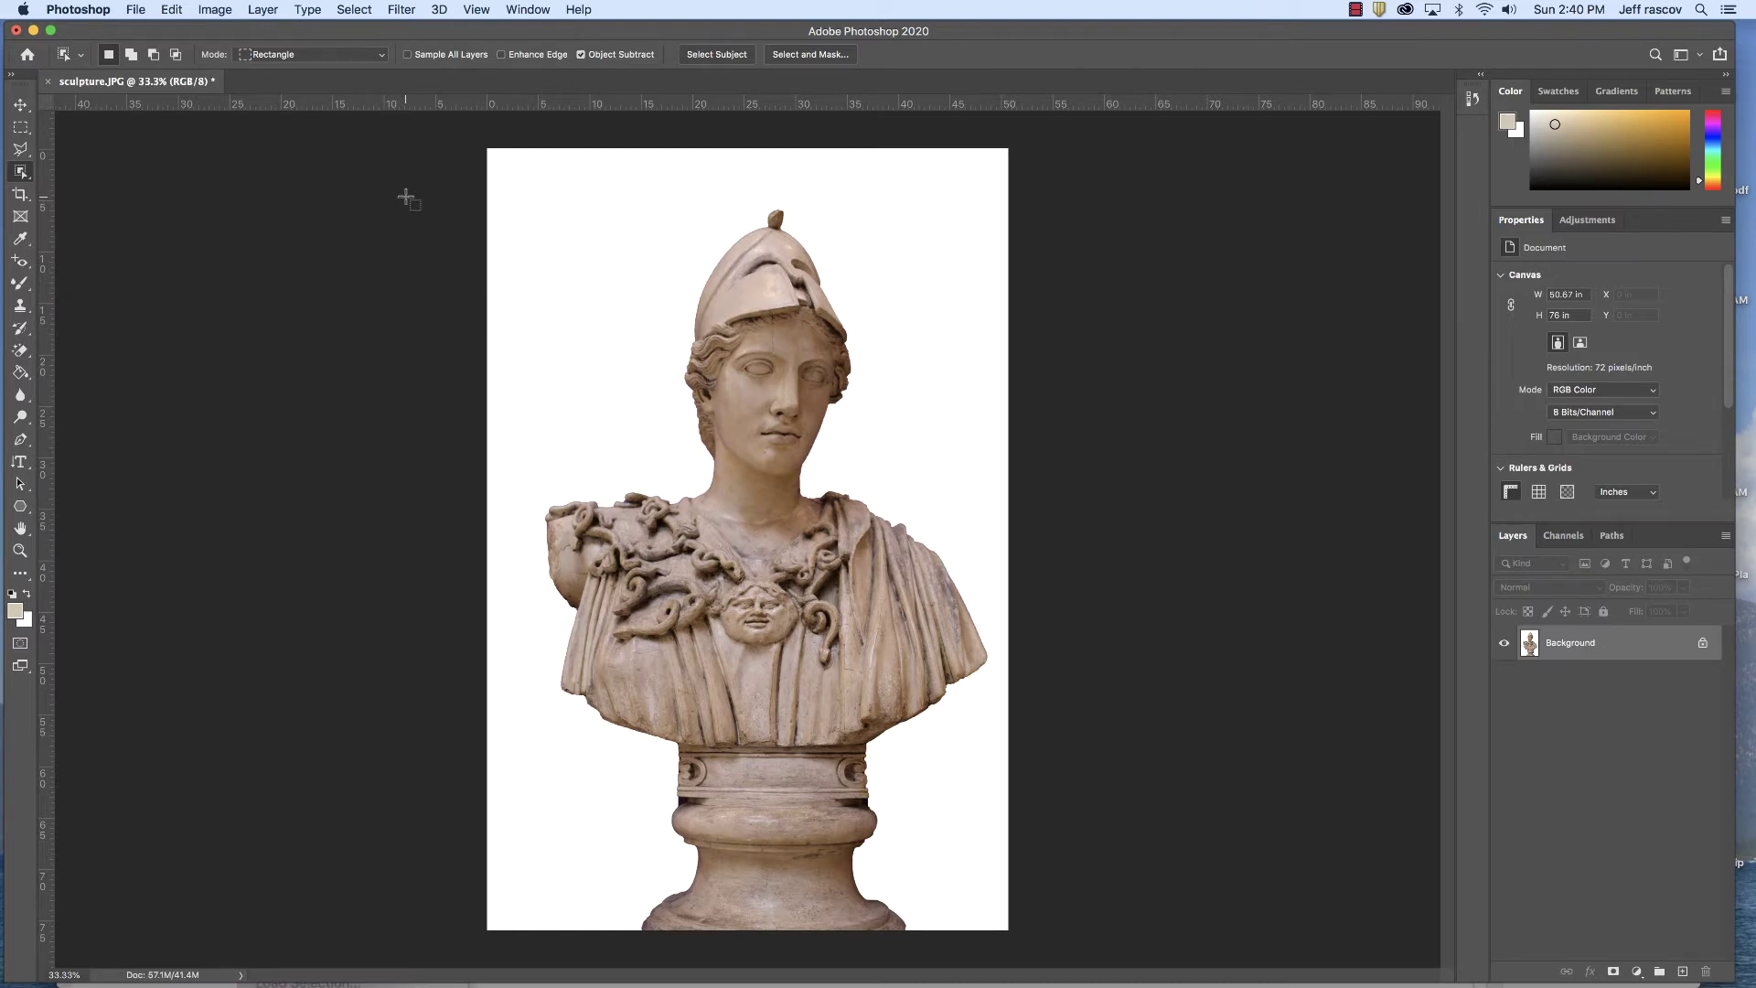
- Undo the deselection and the white fill one after the other
click(170, 9)
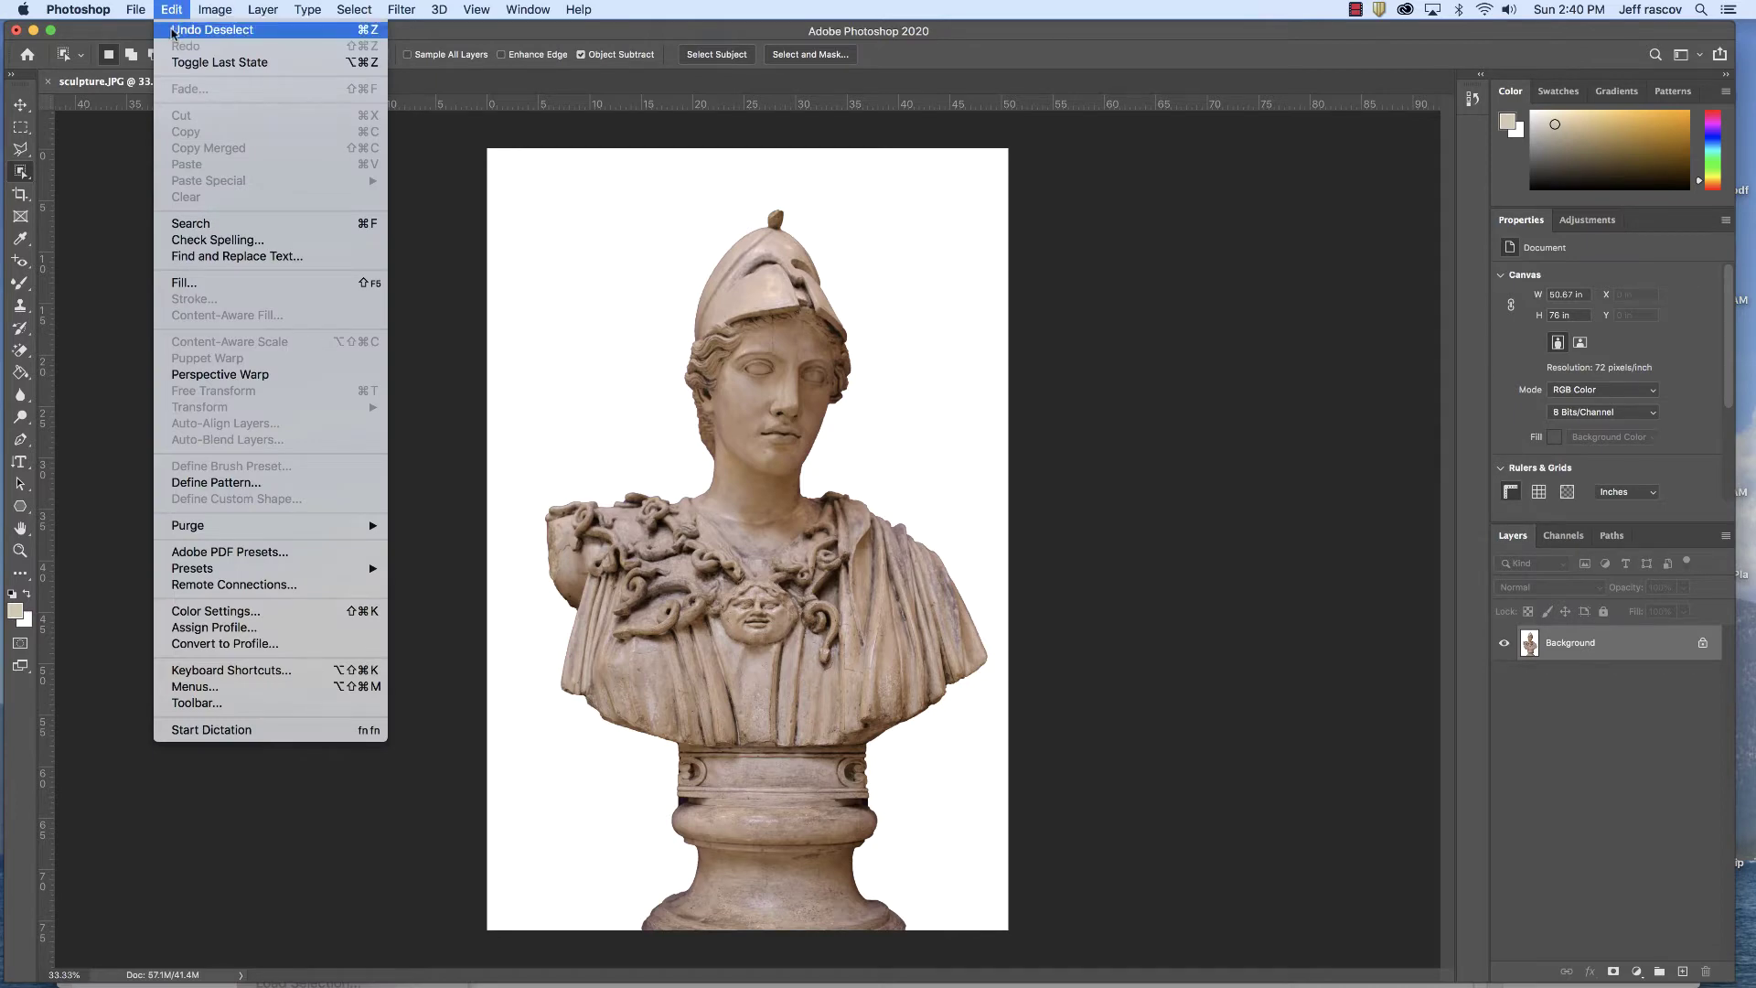
click(170, 32)
click(170, 7)
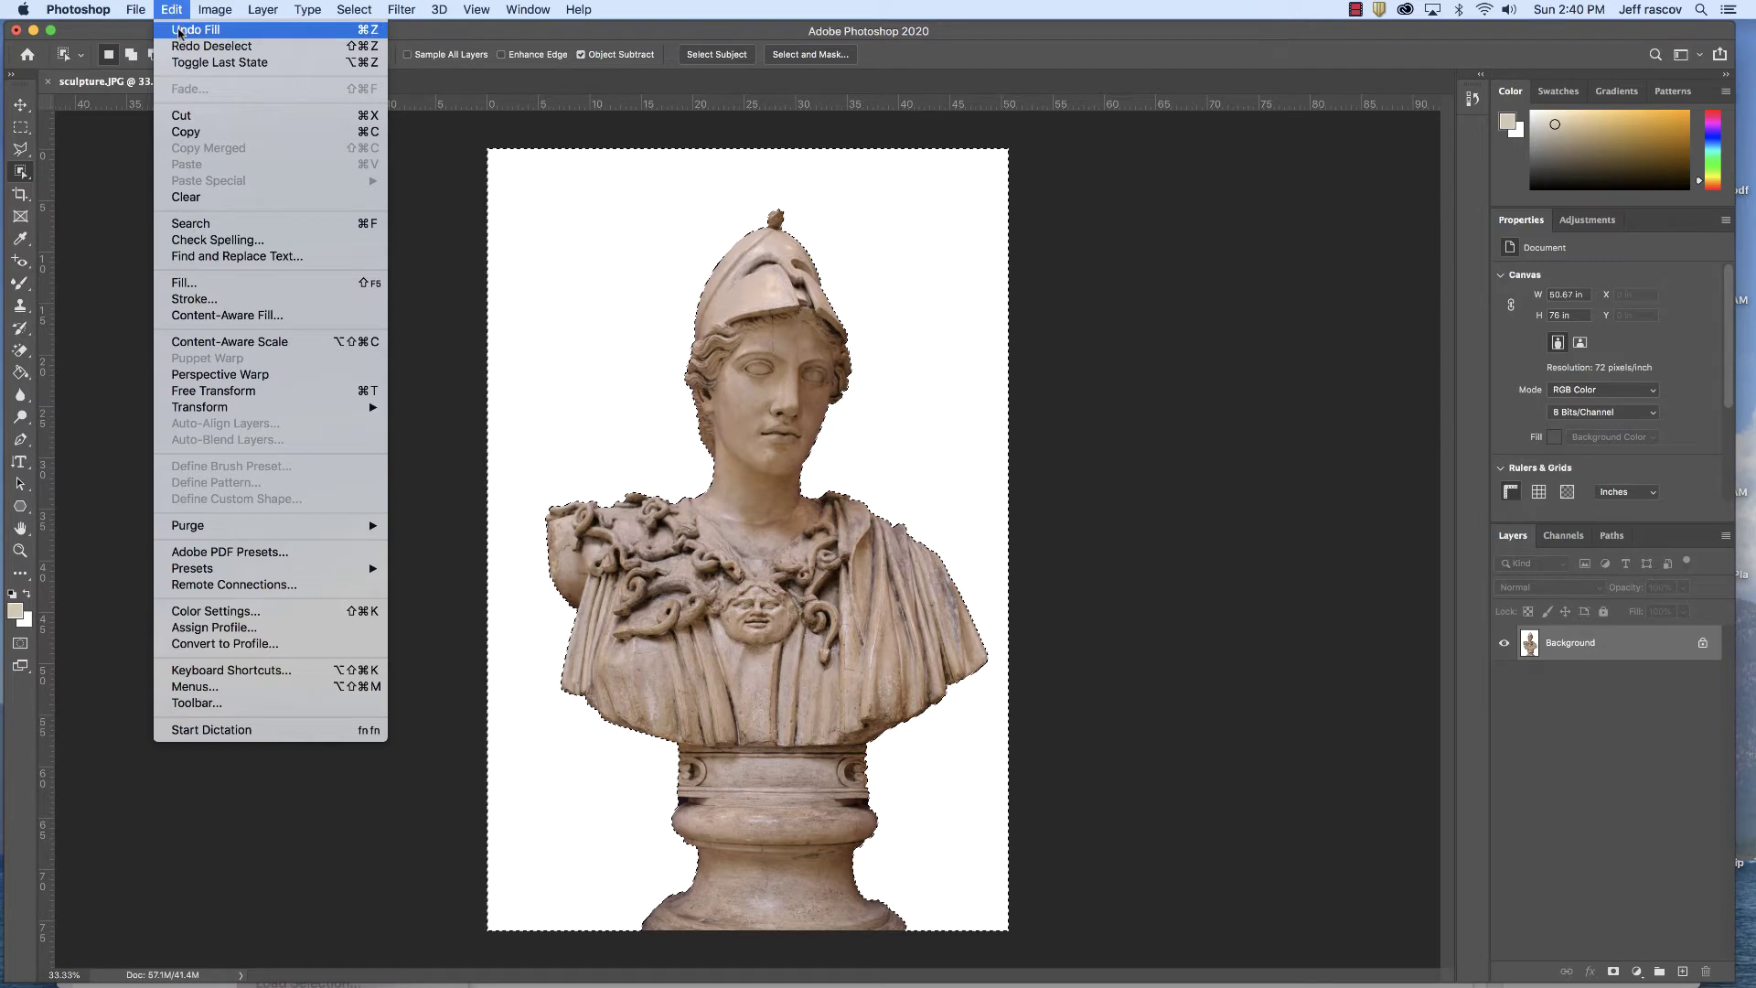
click(179, 30)
click(173, 9)
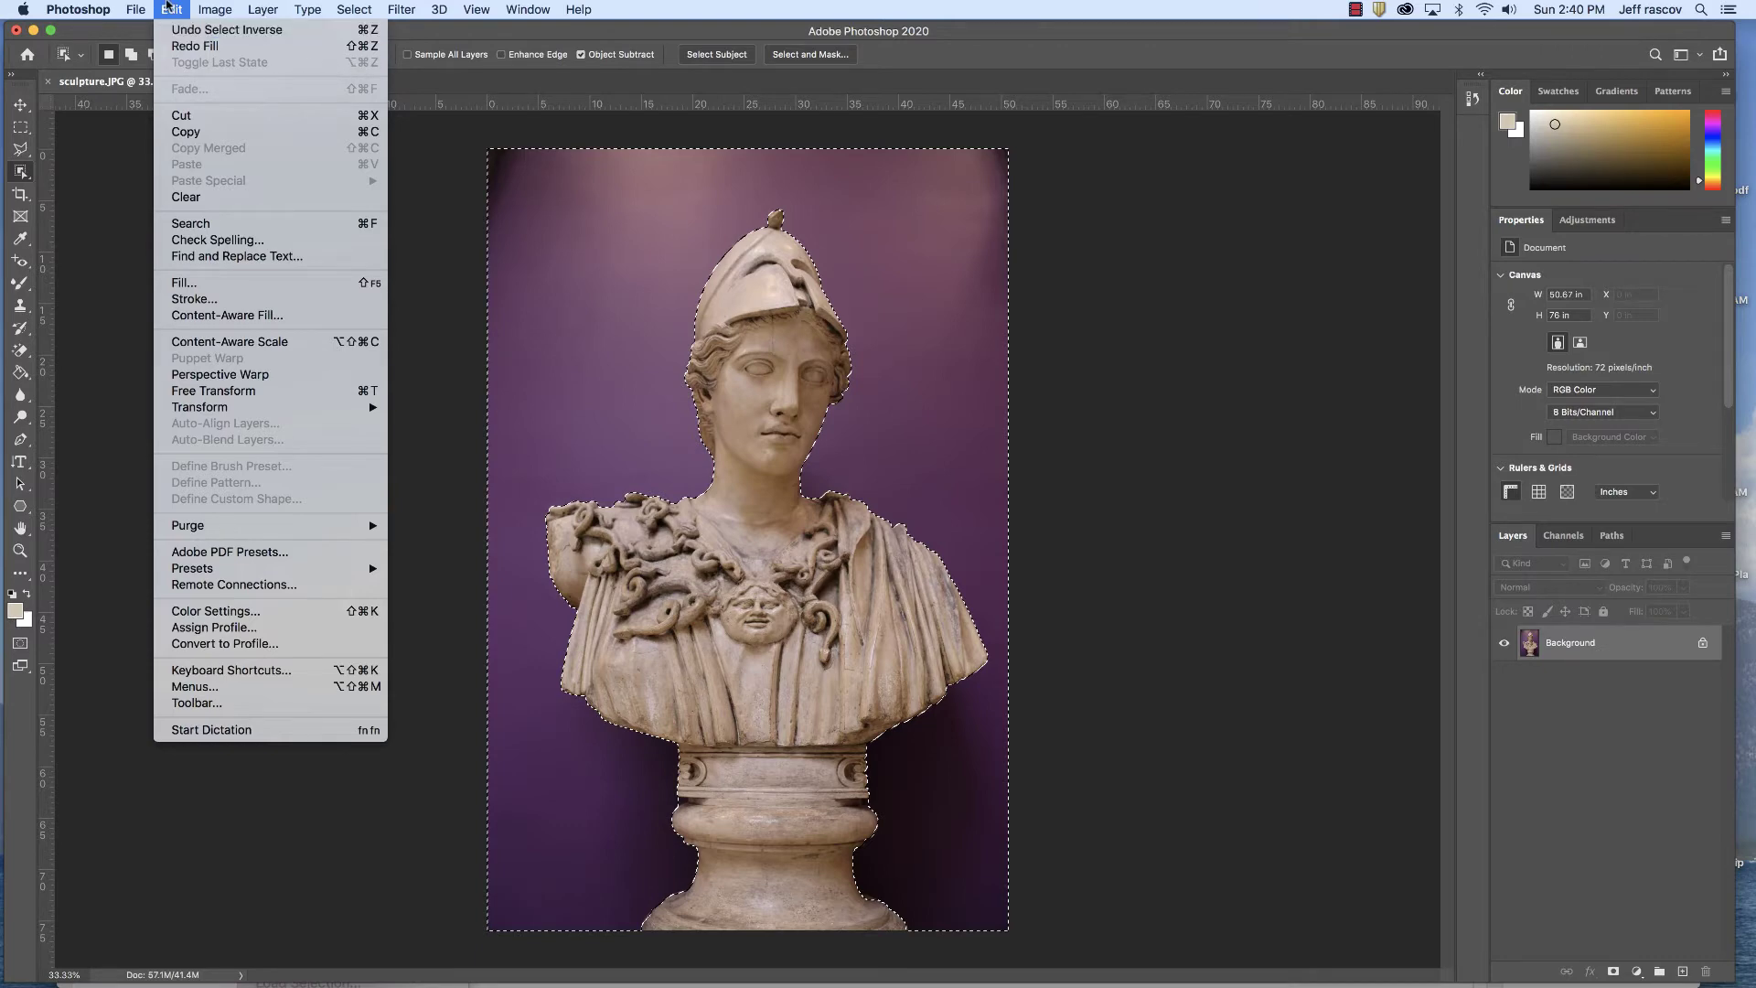
click(170, 8)
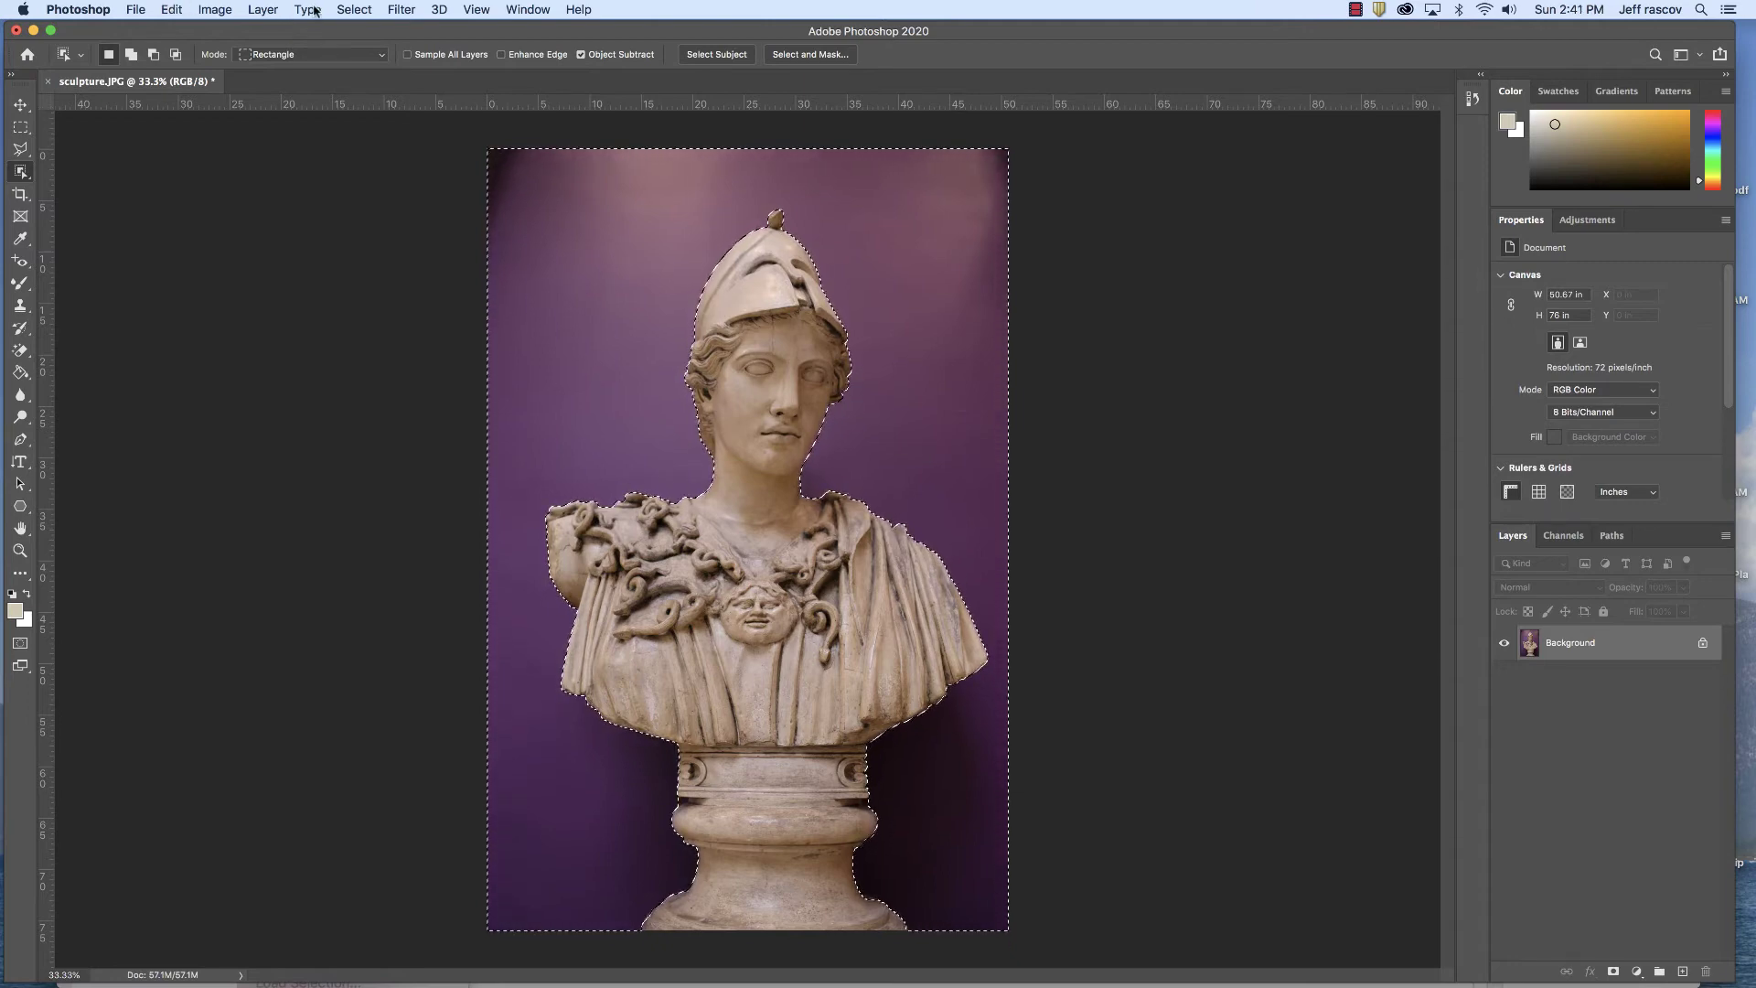
- Show the History panel floating and enlarged, and step back to the Deselect state preceding Object Selection
click(529, 8)
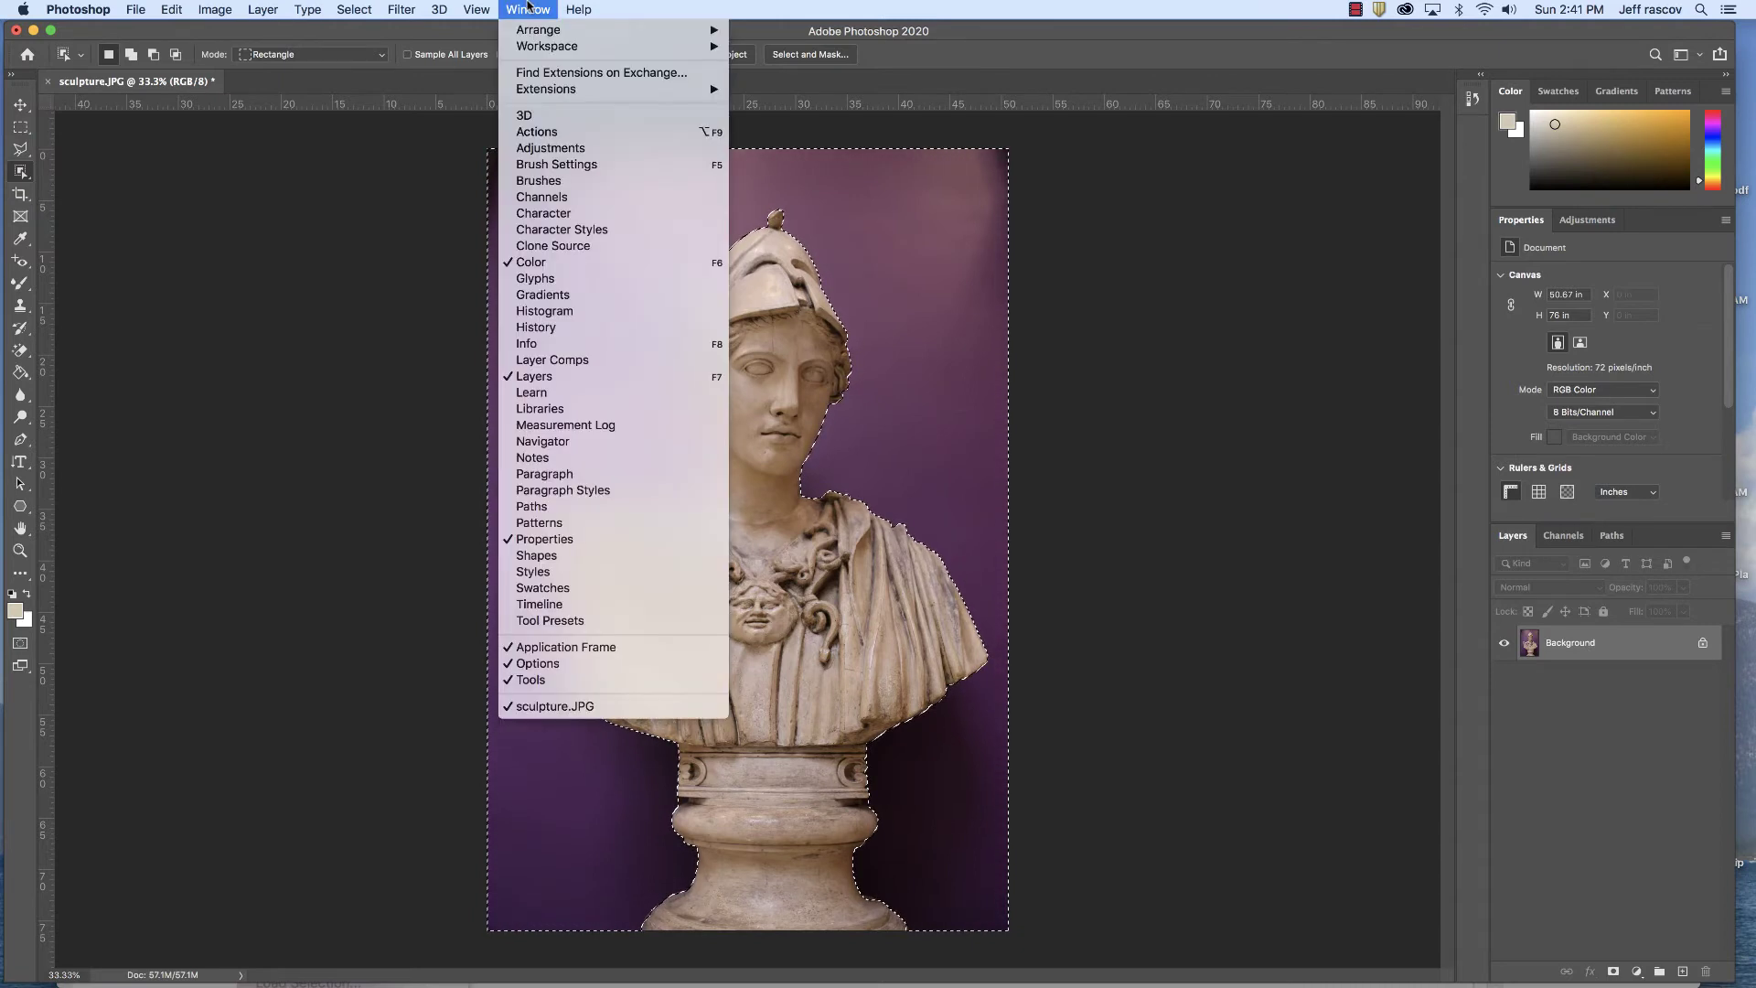
click(552, 328)
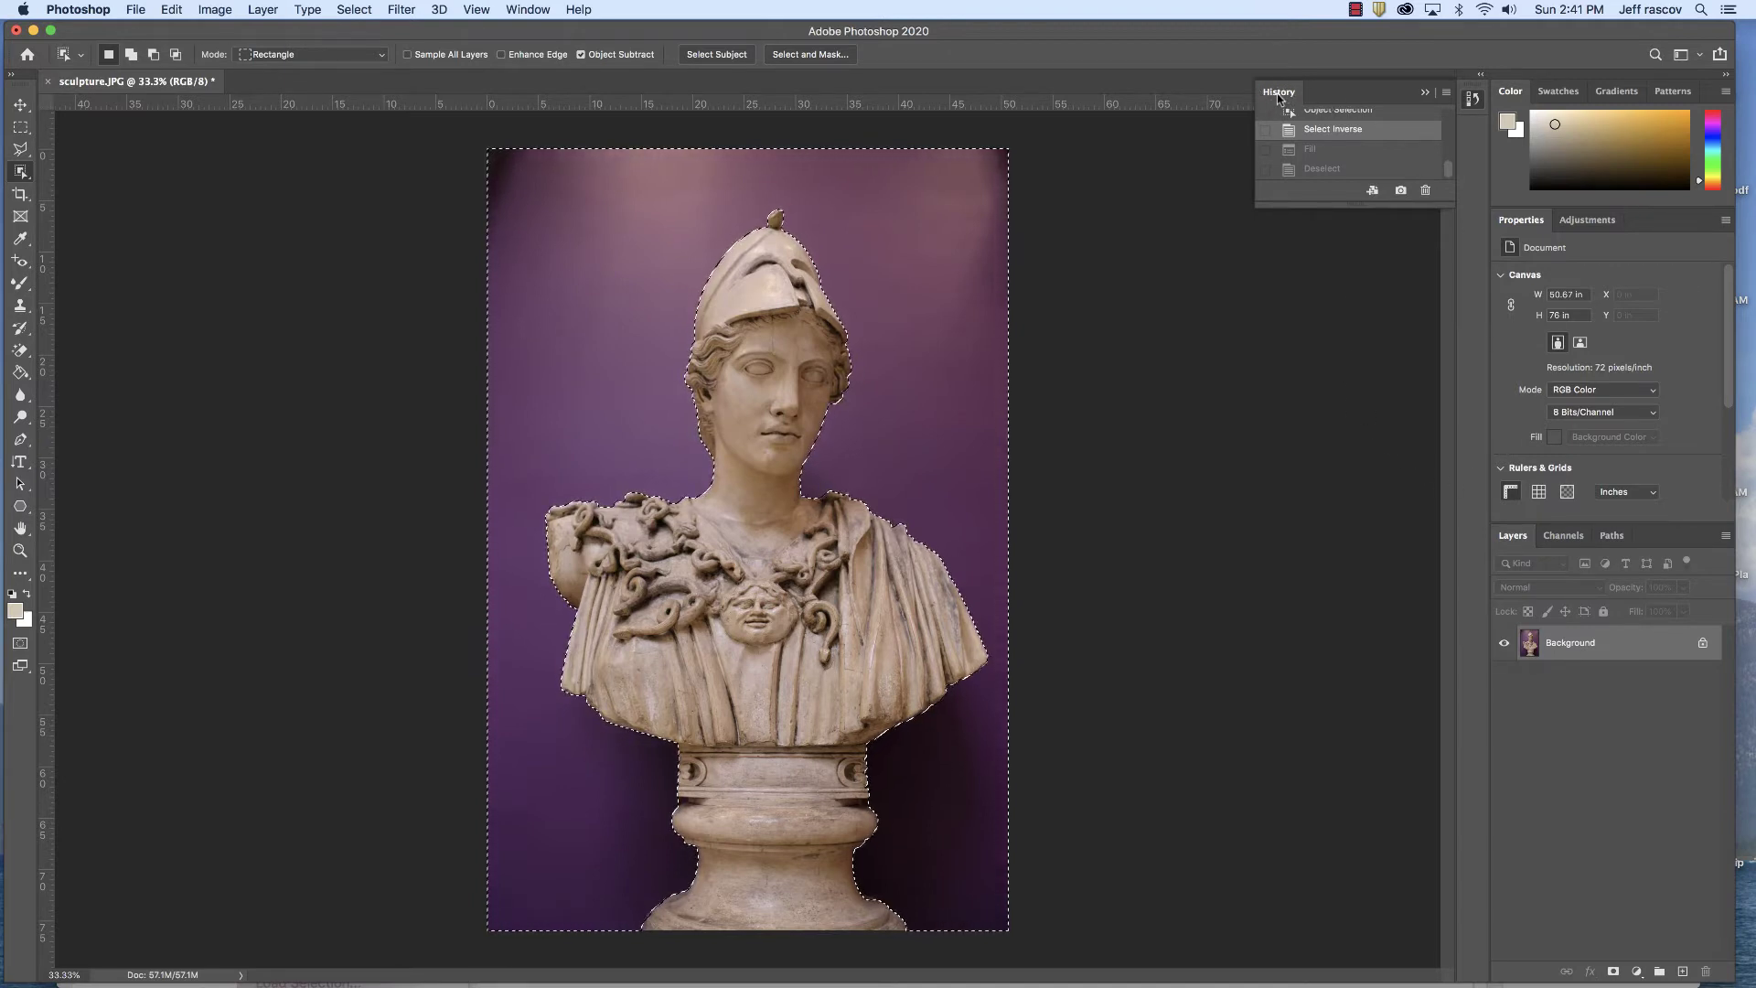
drag(1286, 94, 1130, 300)
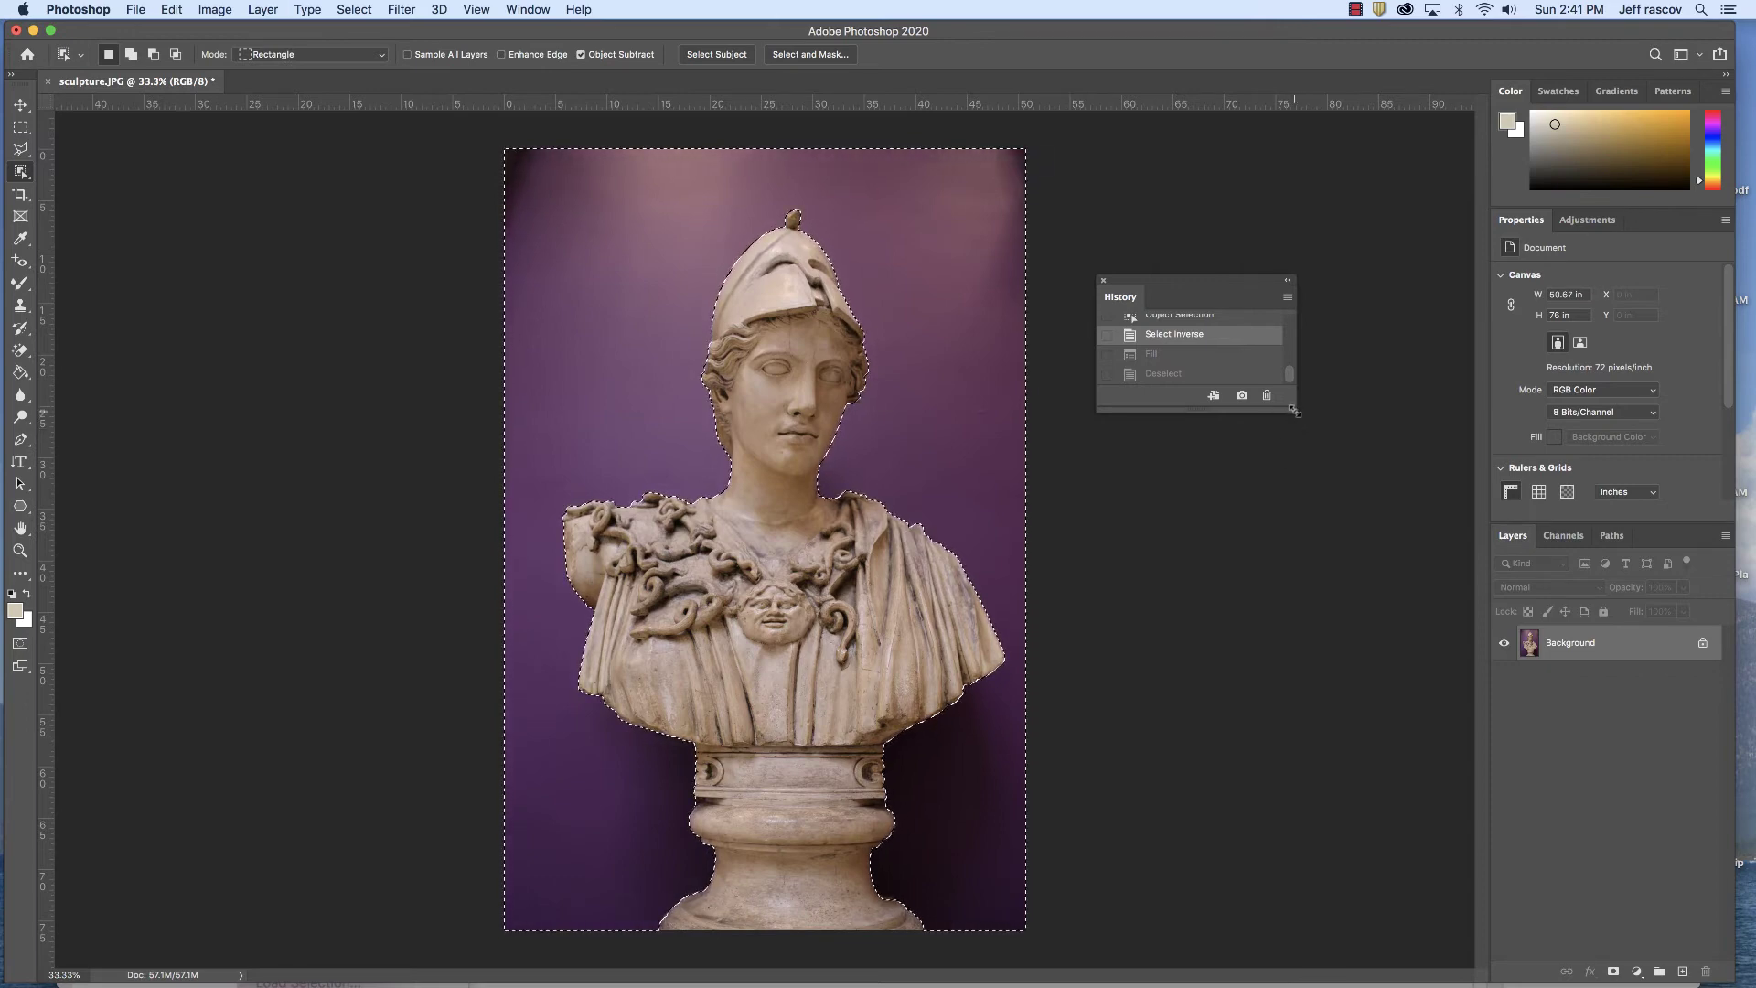
drag(1294, 411, 1411, 783)
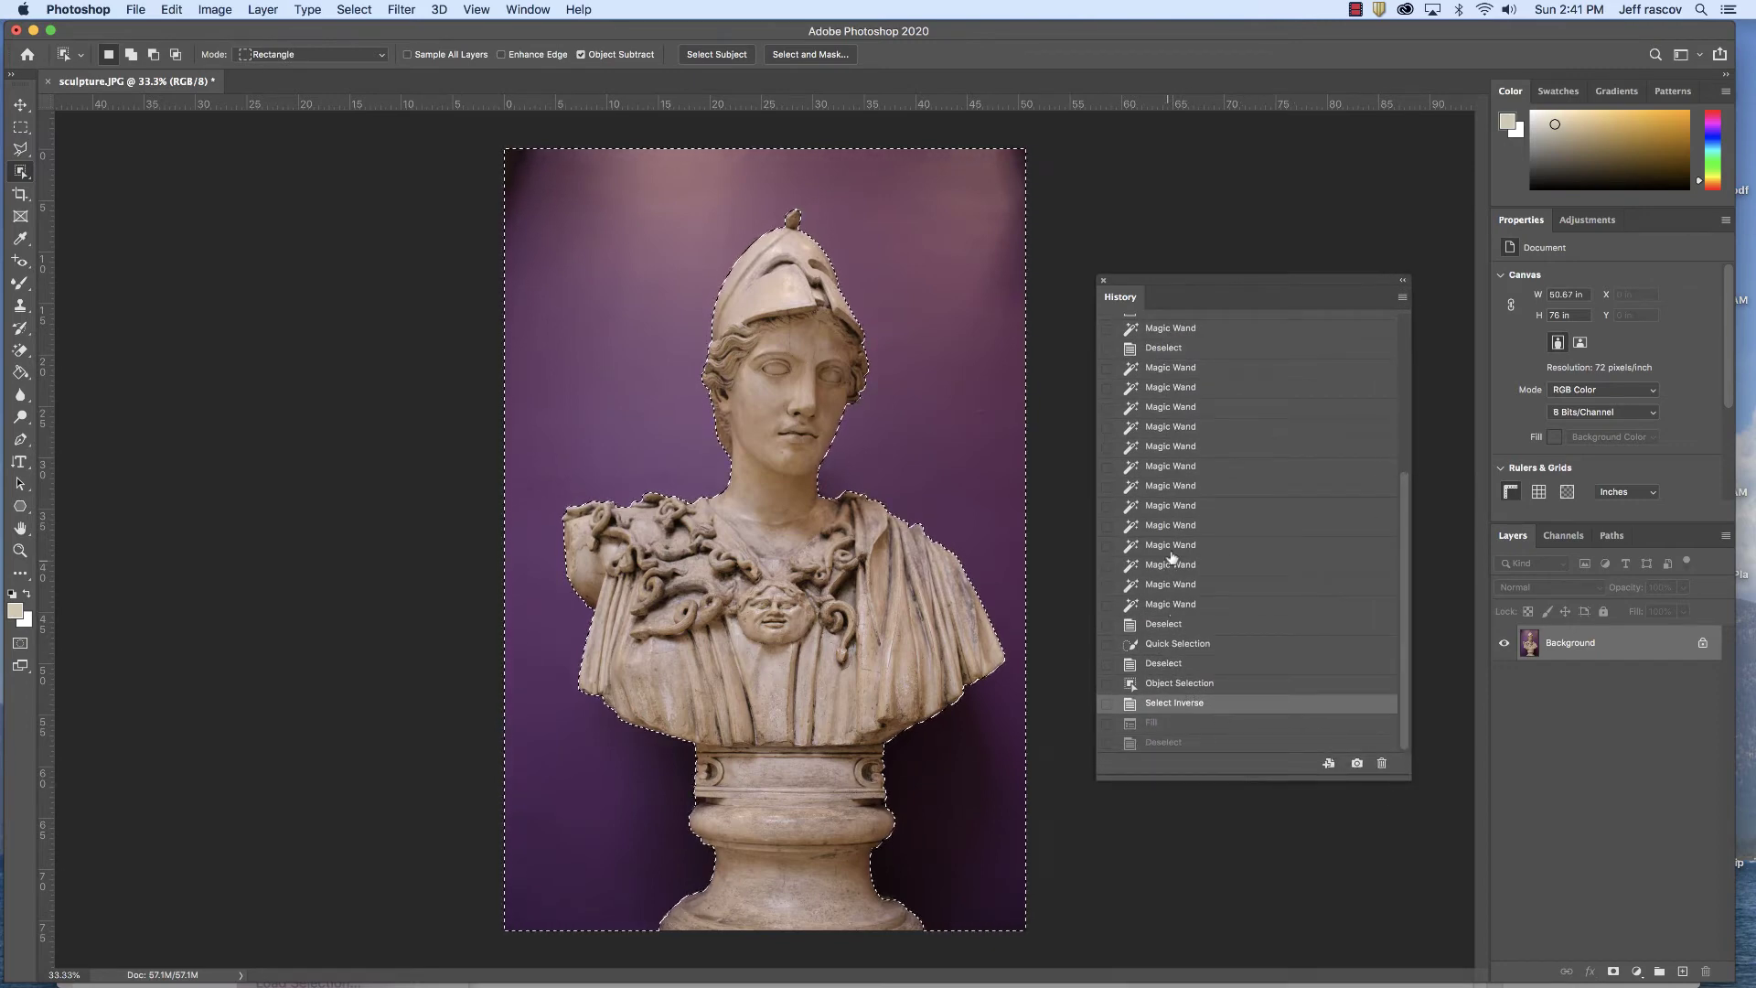
click(1179, 688)
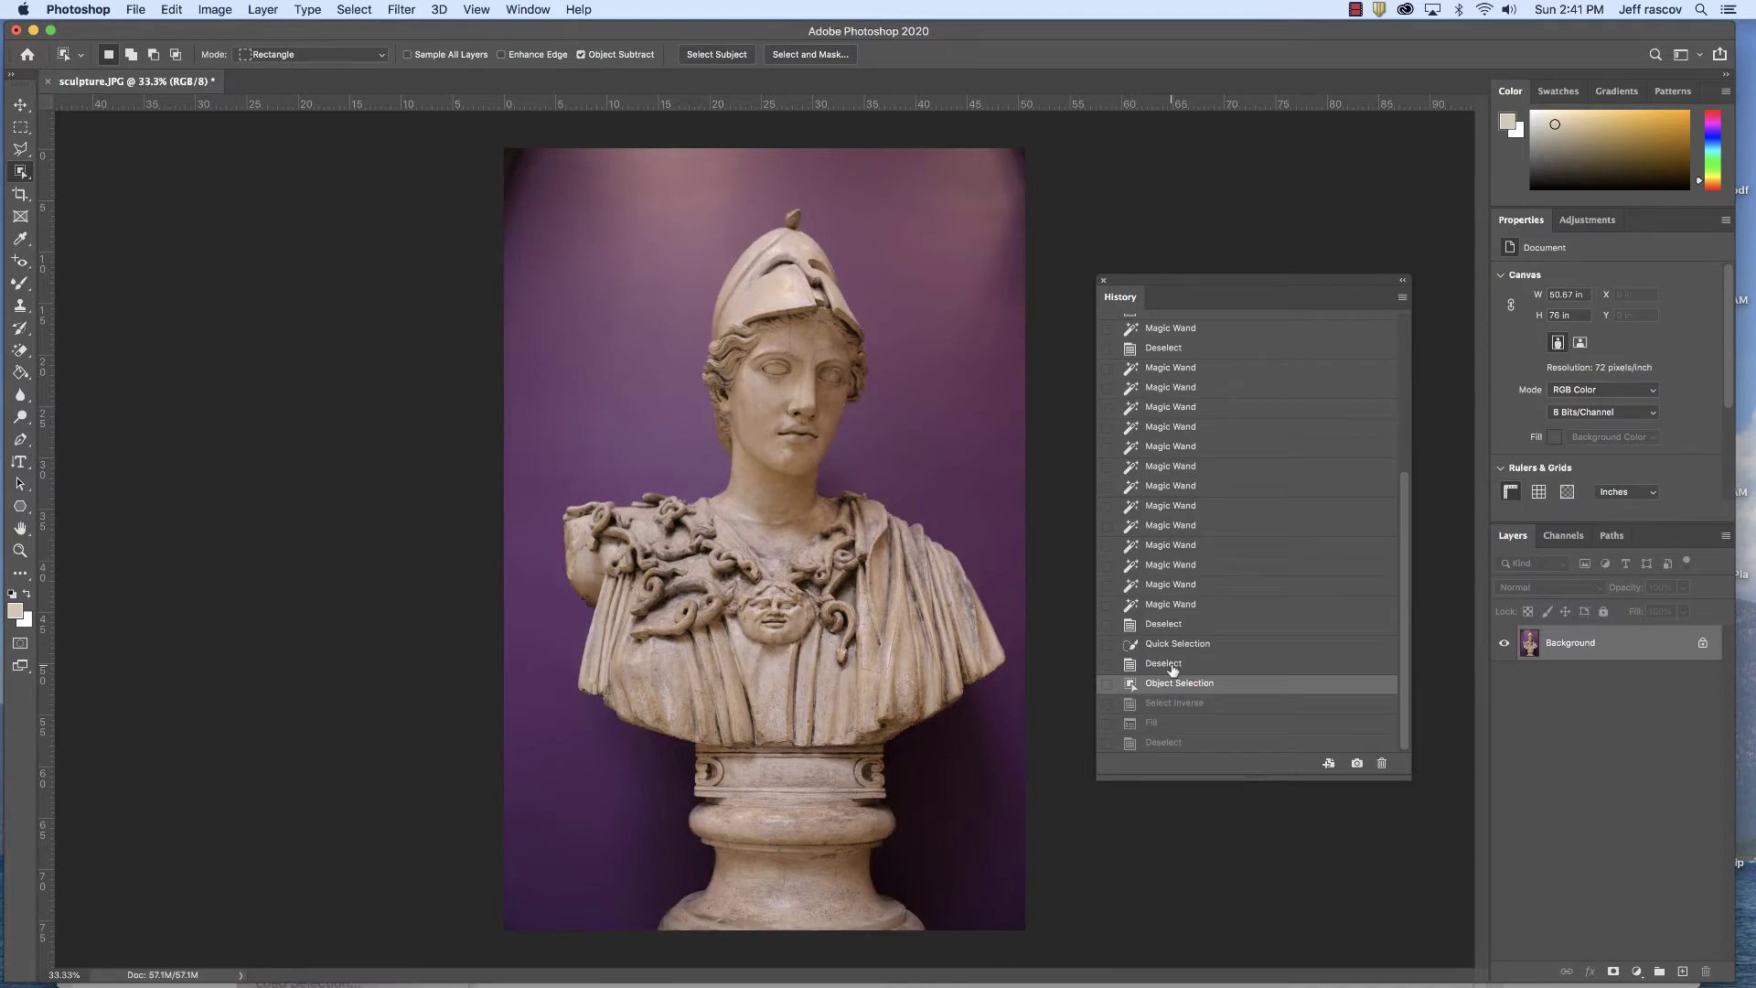
click(1173, 668)
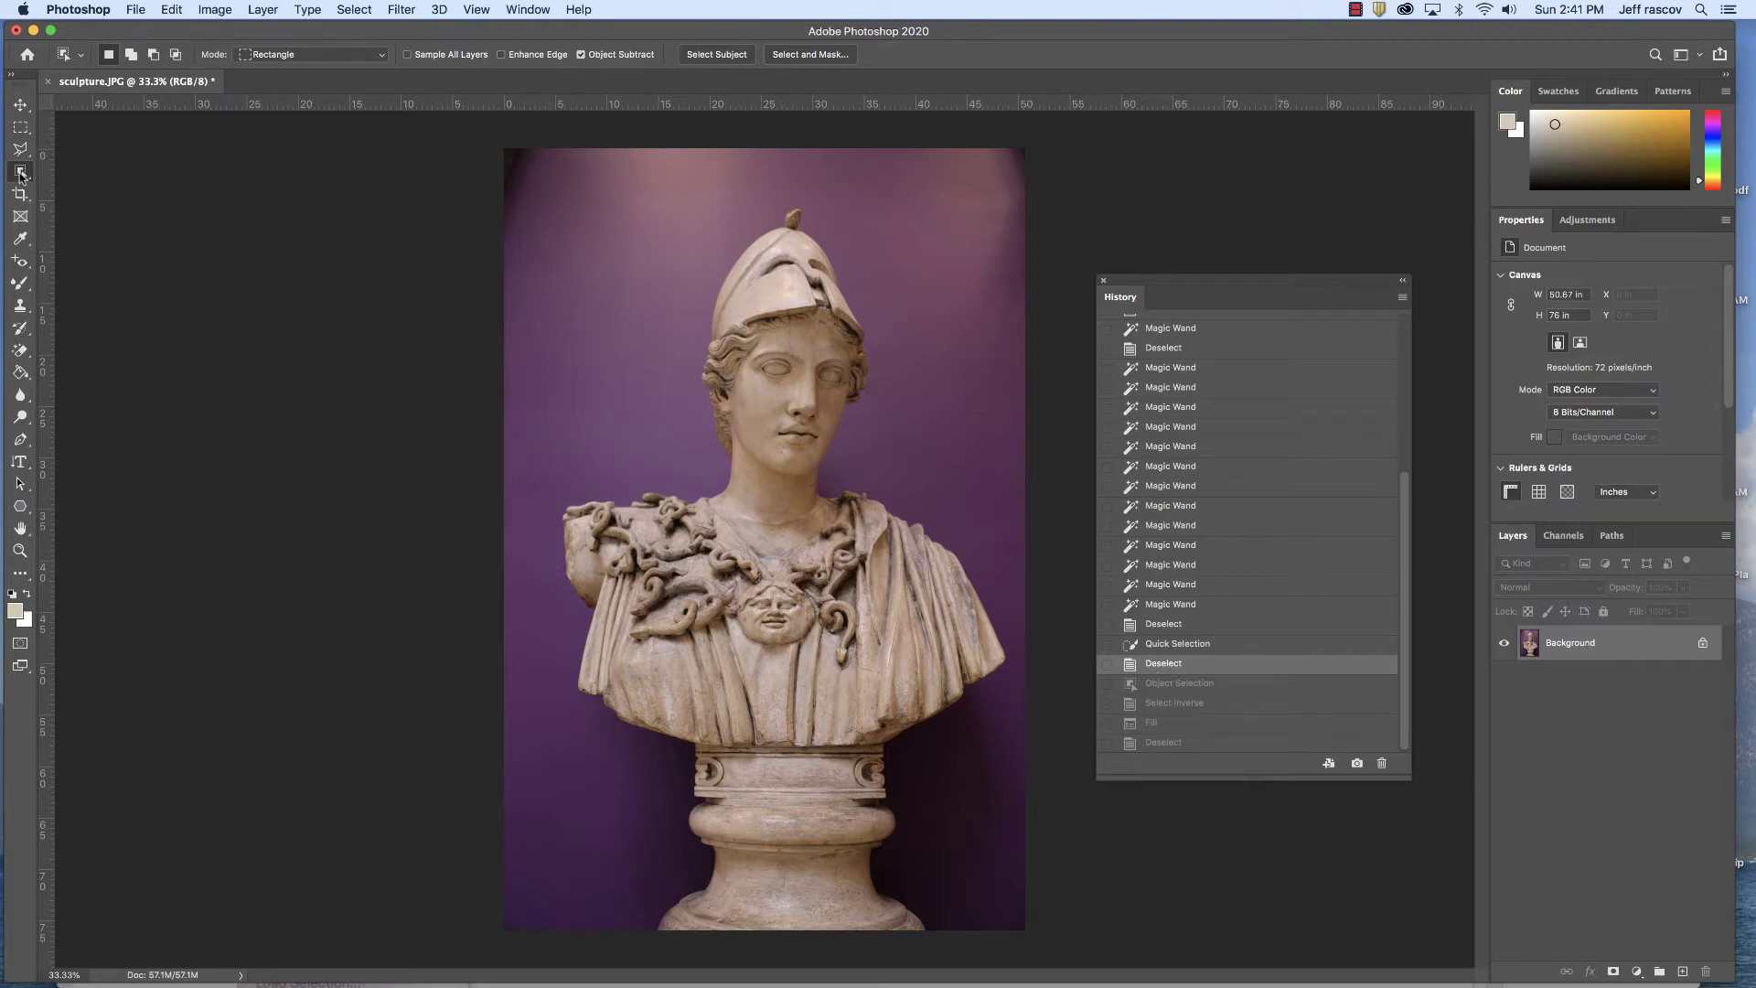
- Reselect the whole bust and pedestal with the Object Selection tool by enclosing them in a rectangle
drag(20, 172, 81, 187)
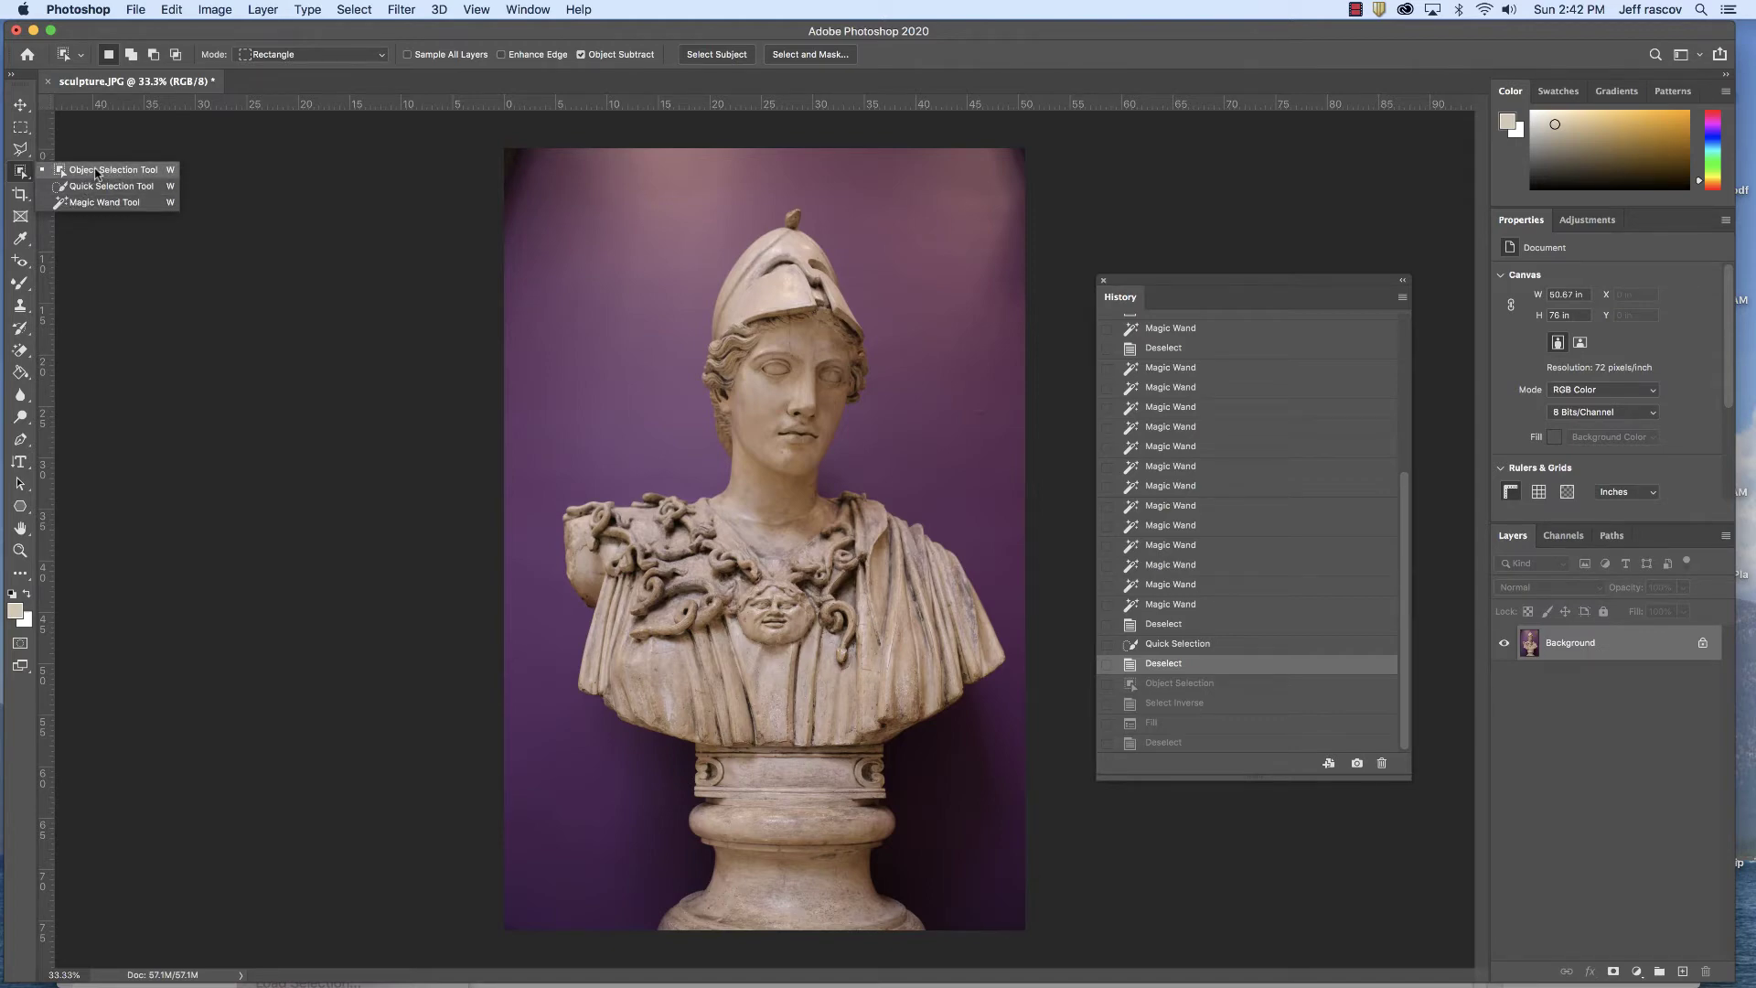
click(97, 172)
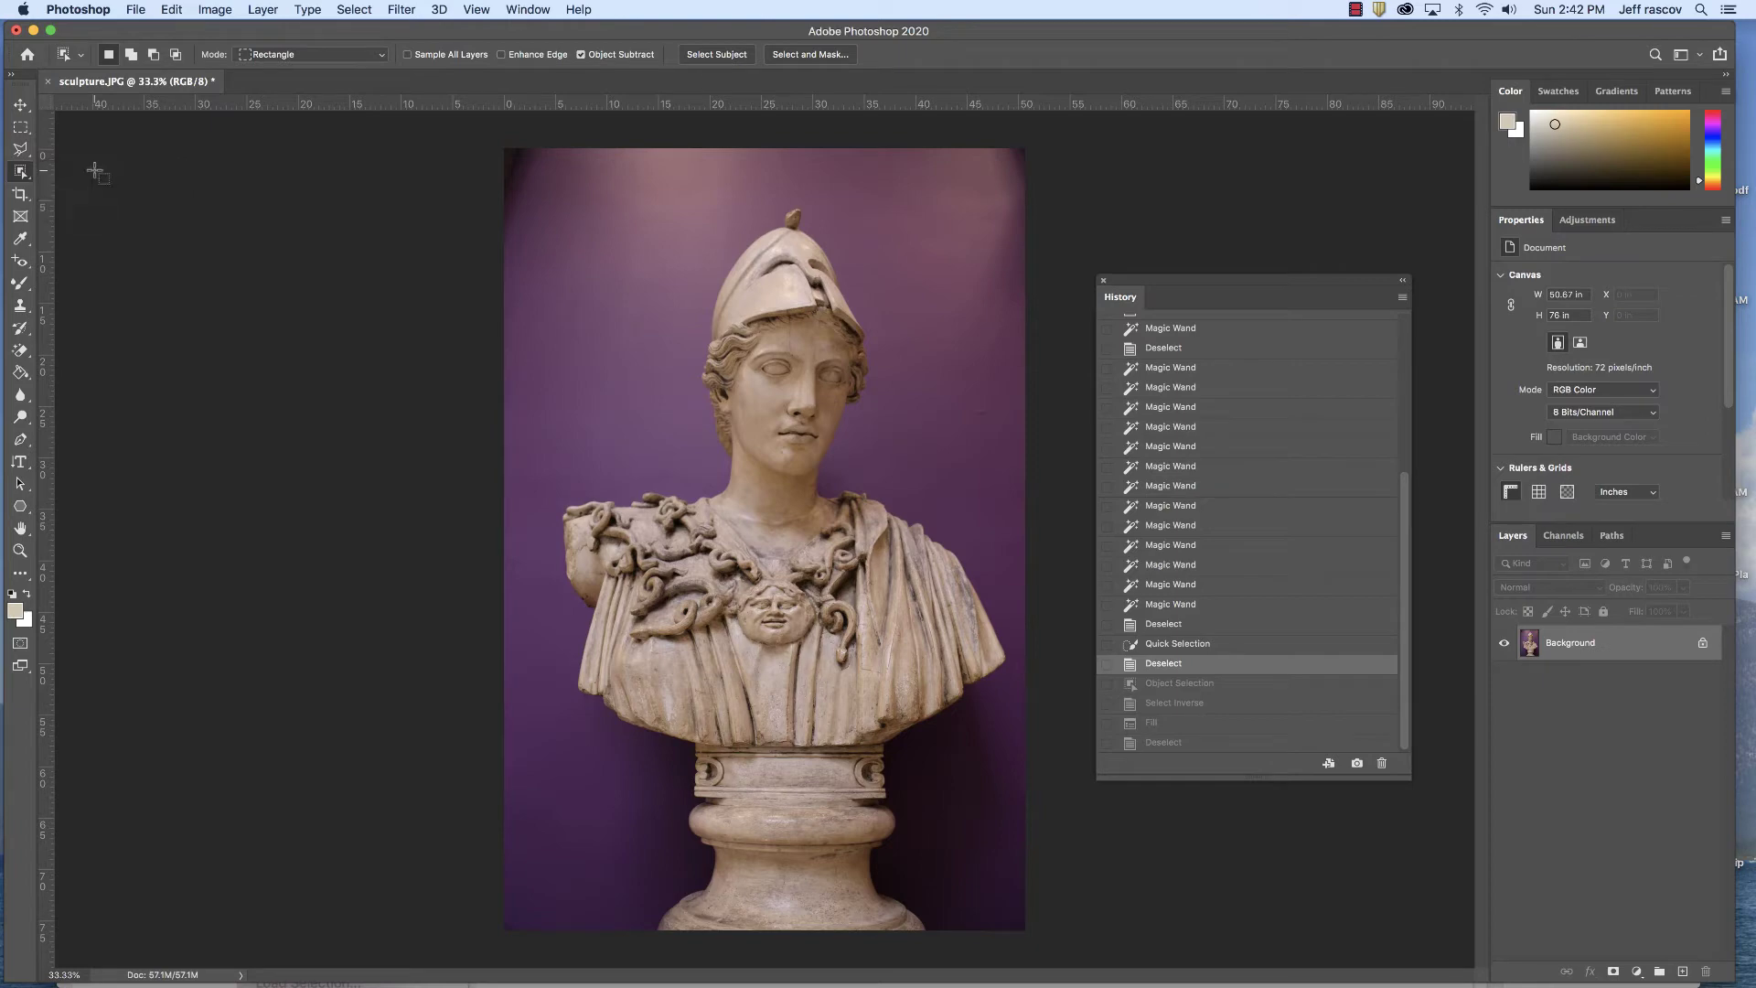
click(20, 171)
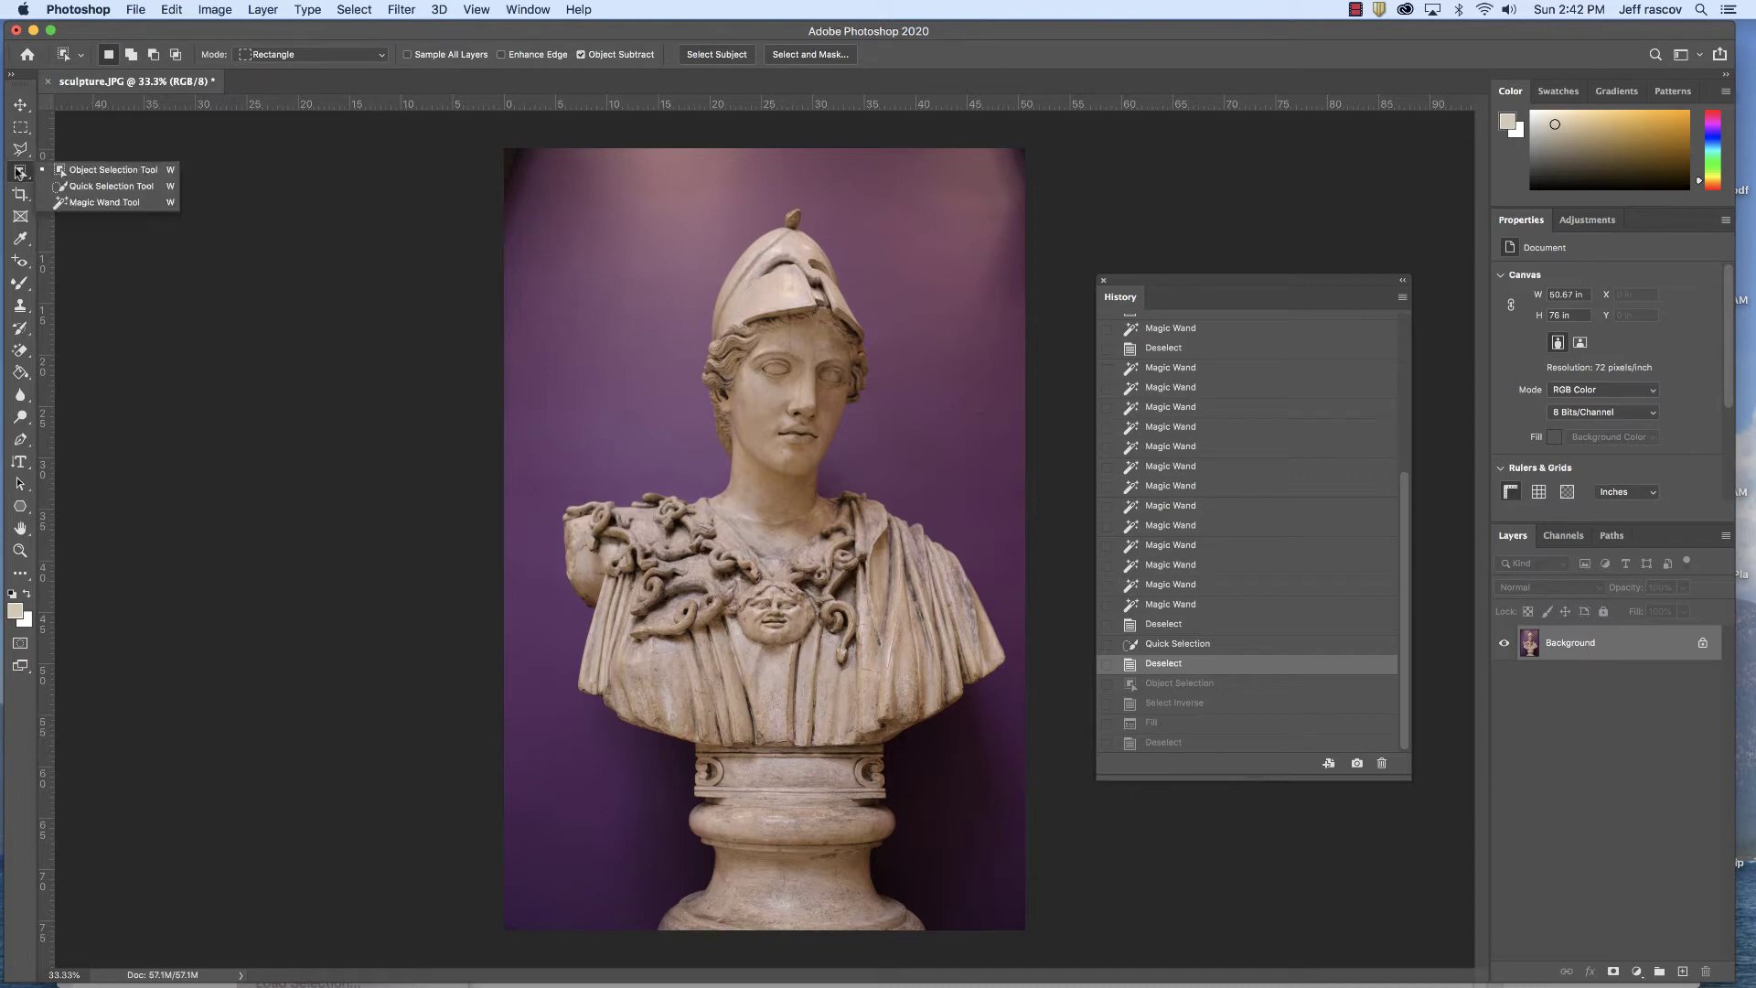
click(94, 173)
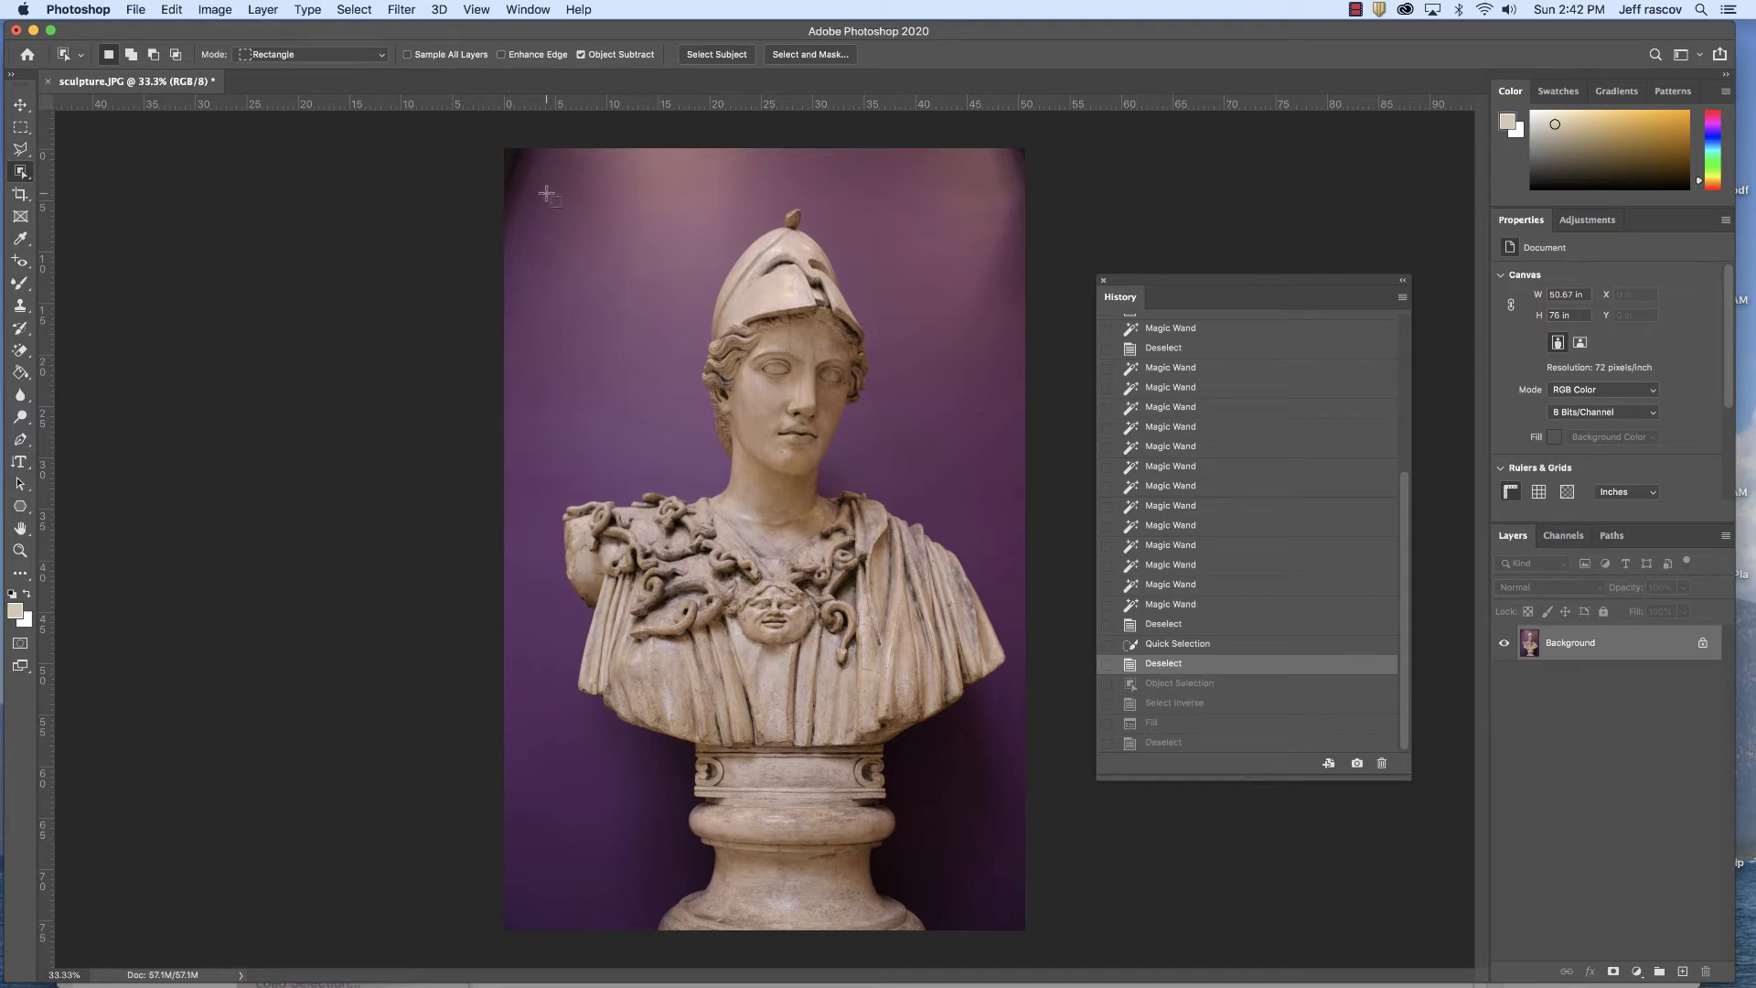
drag(547, 200, 1015, 929)
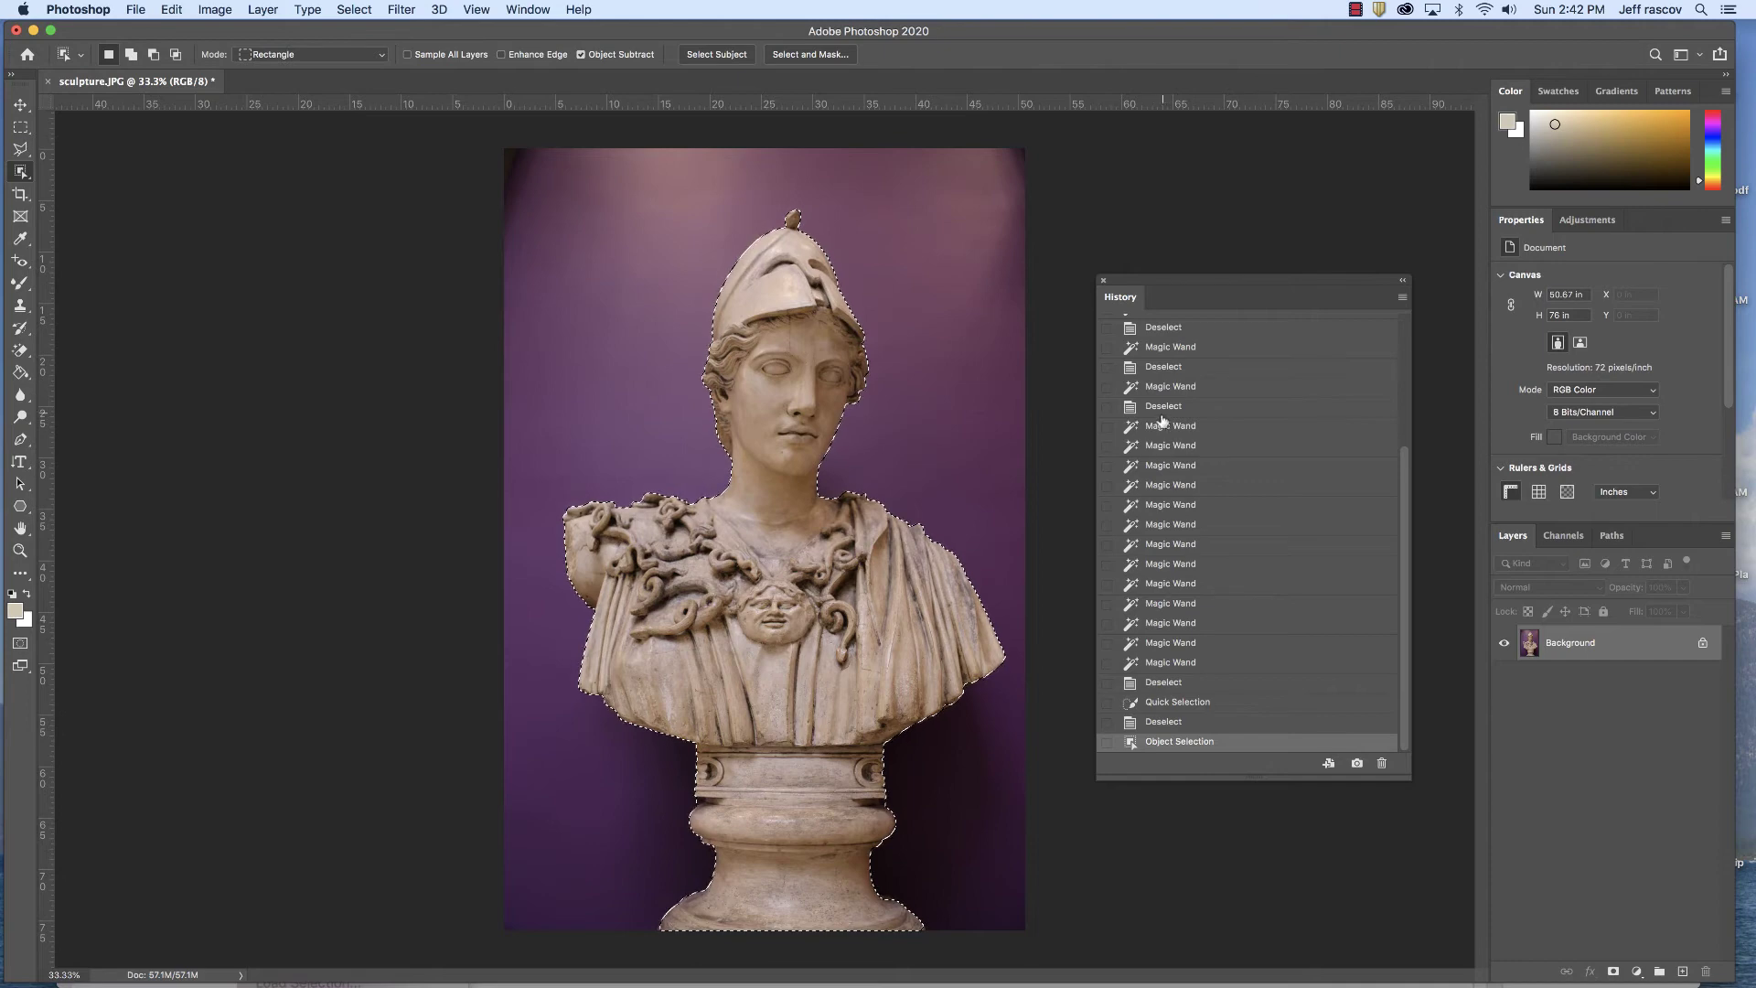
- Close the History panel, and undock the Layers panel beside the image and enlarge it
click(1104, 281)
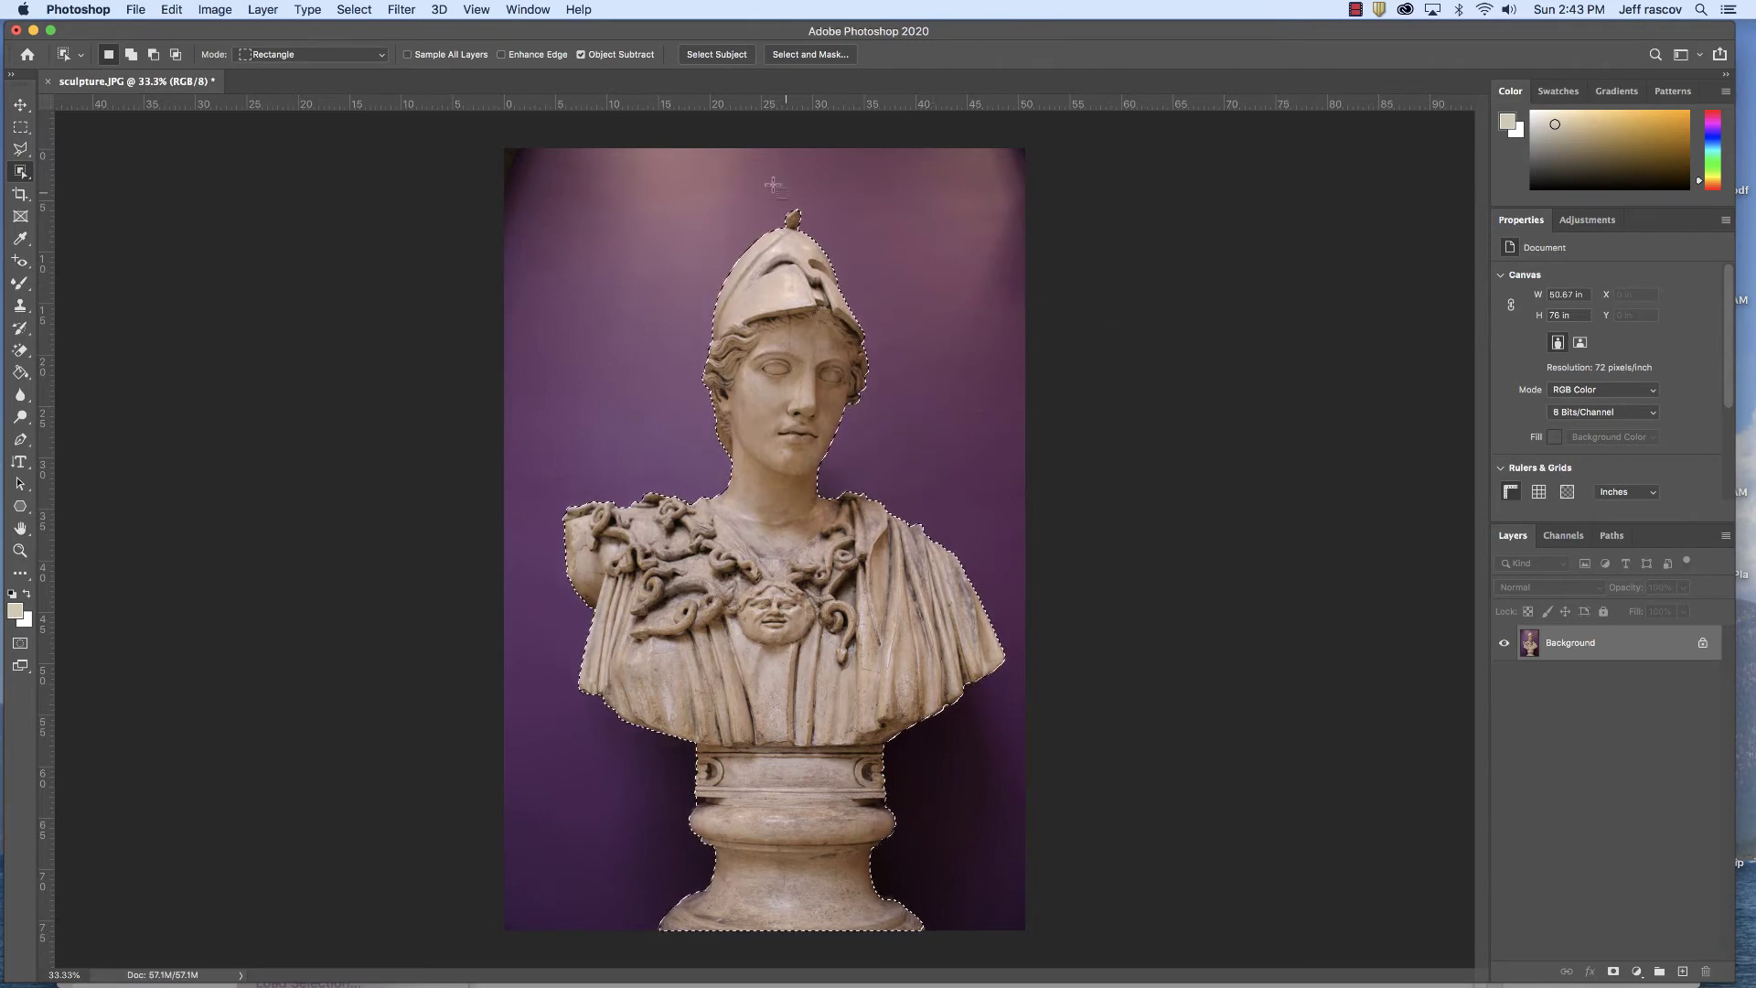
click(542, 11)
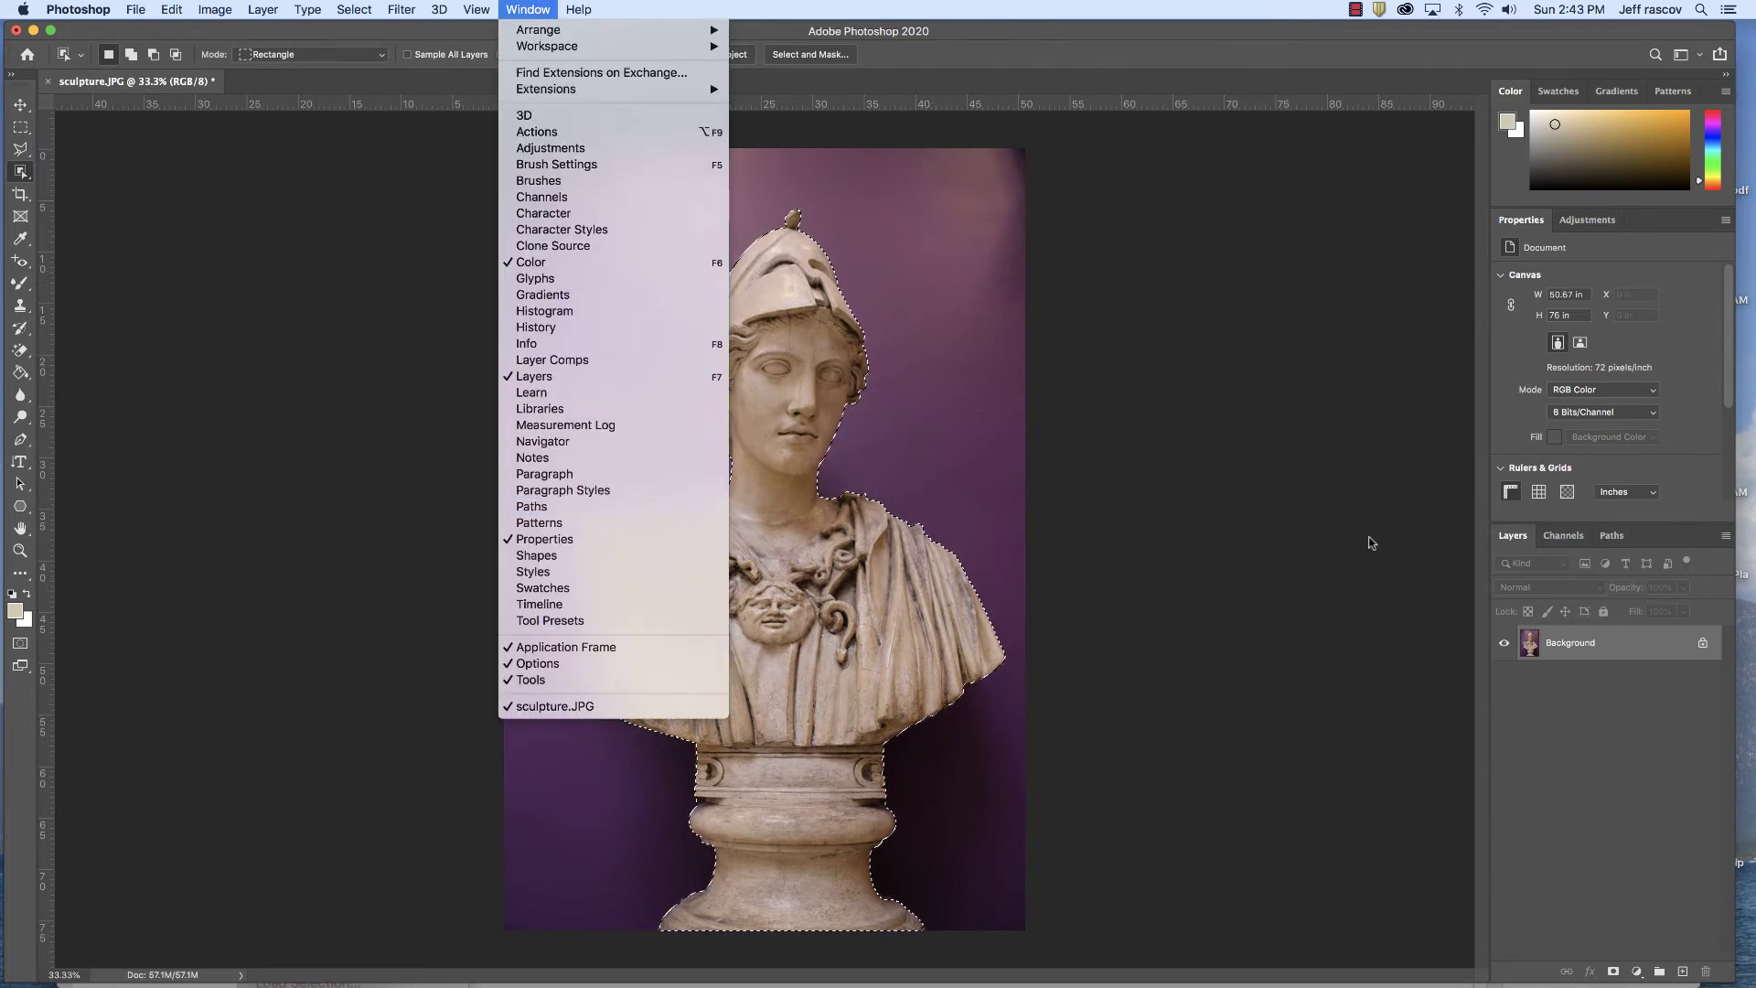
click(1512, 537)
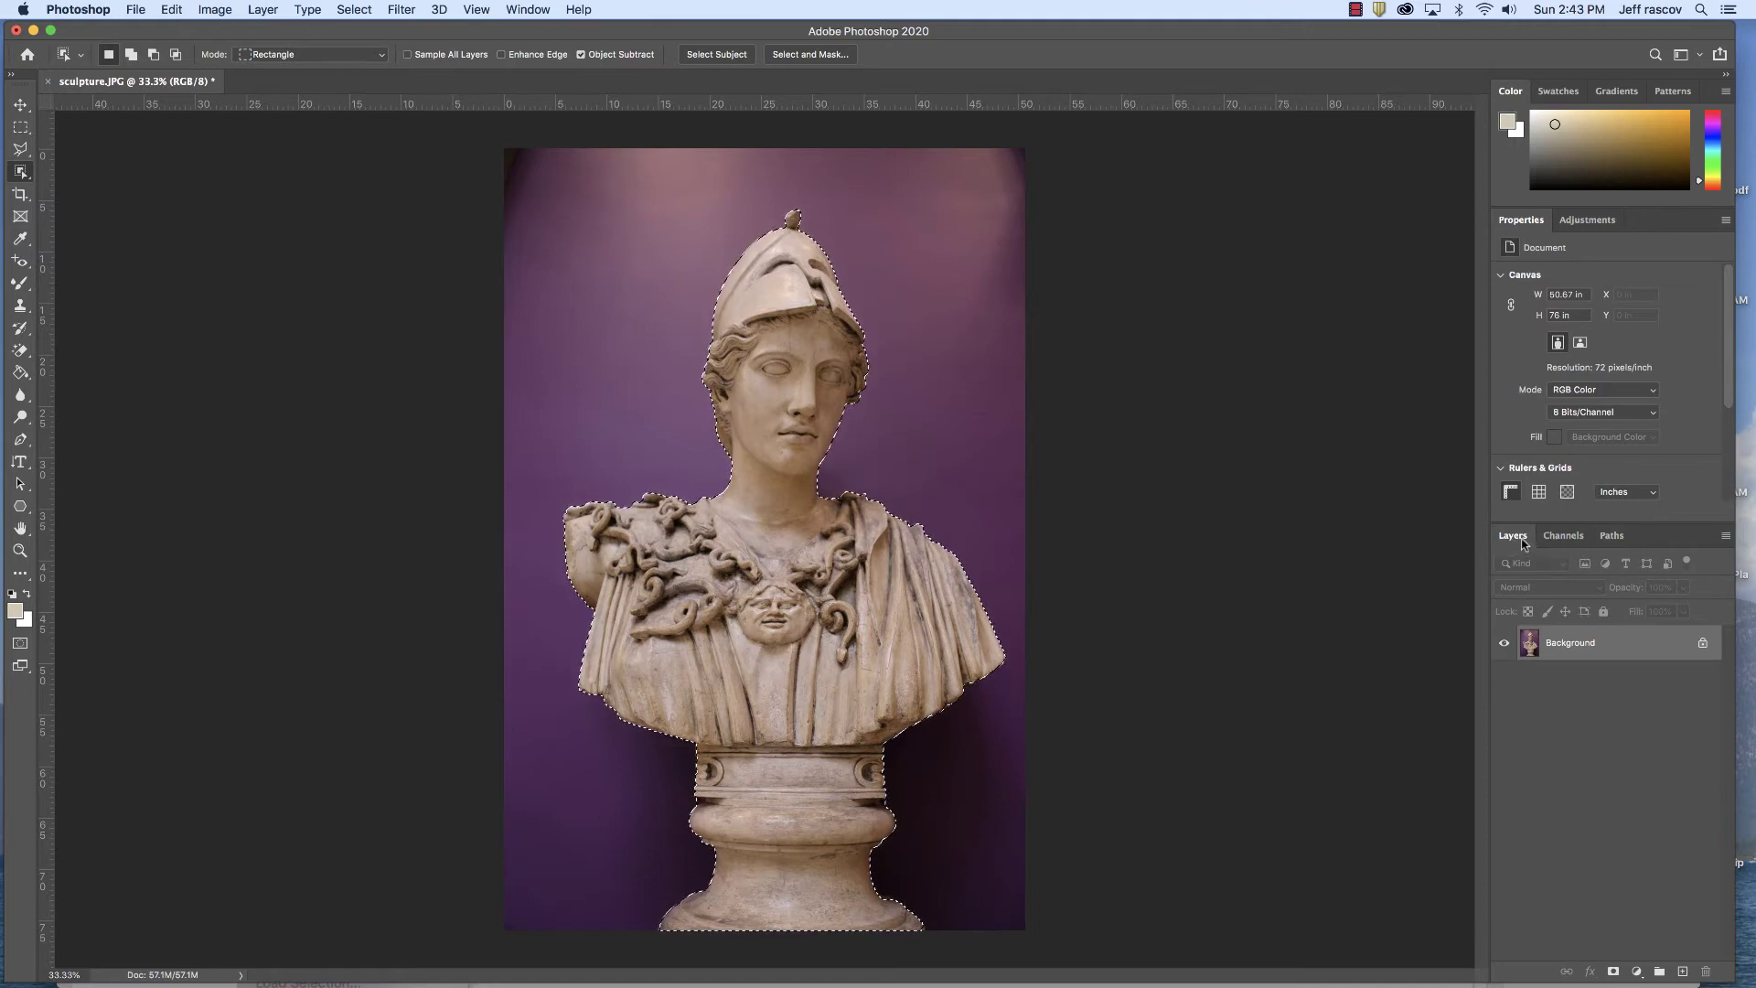
drag(1522, 542, 1056, 234)
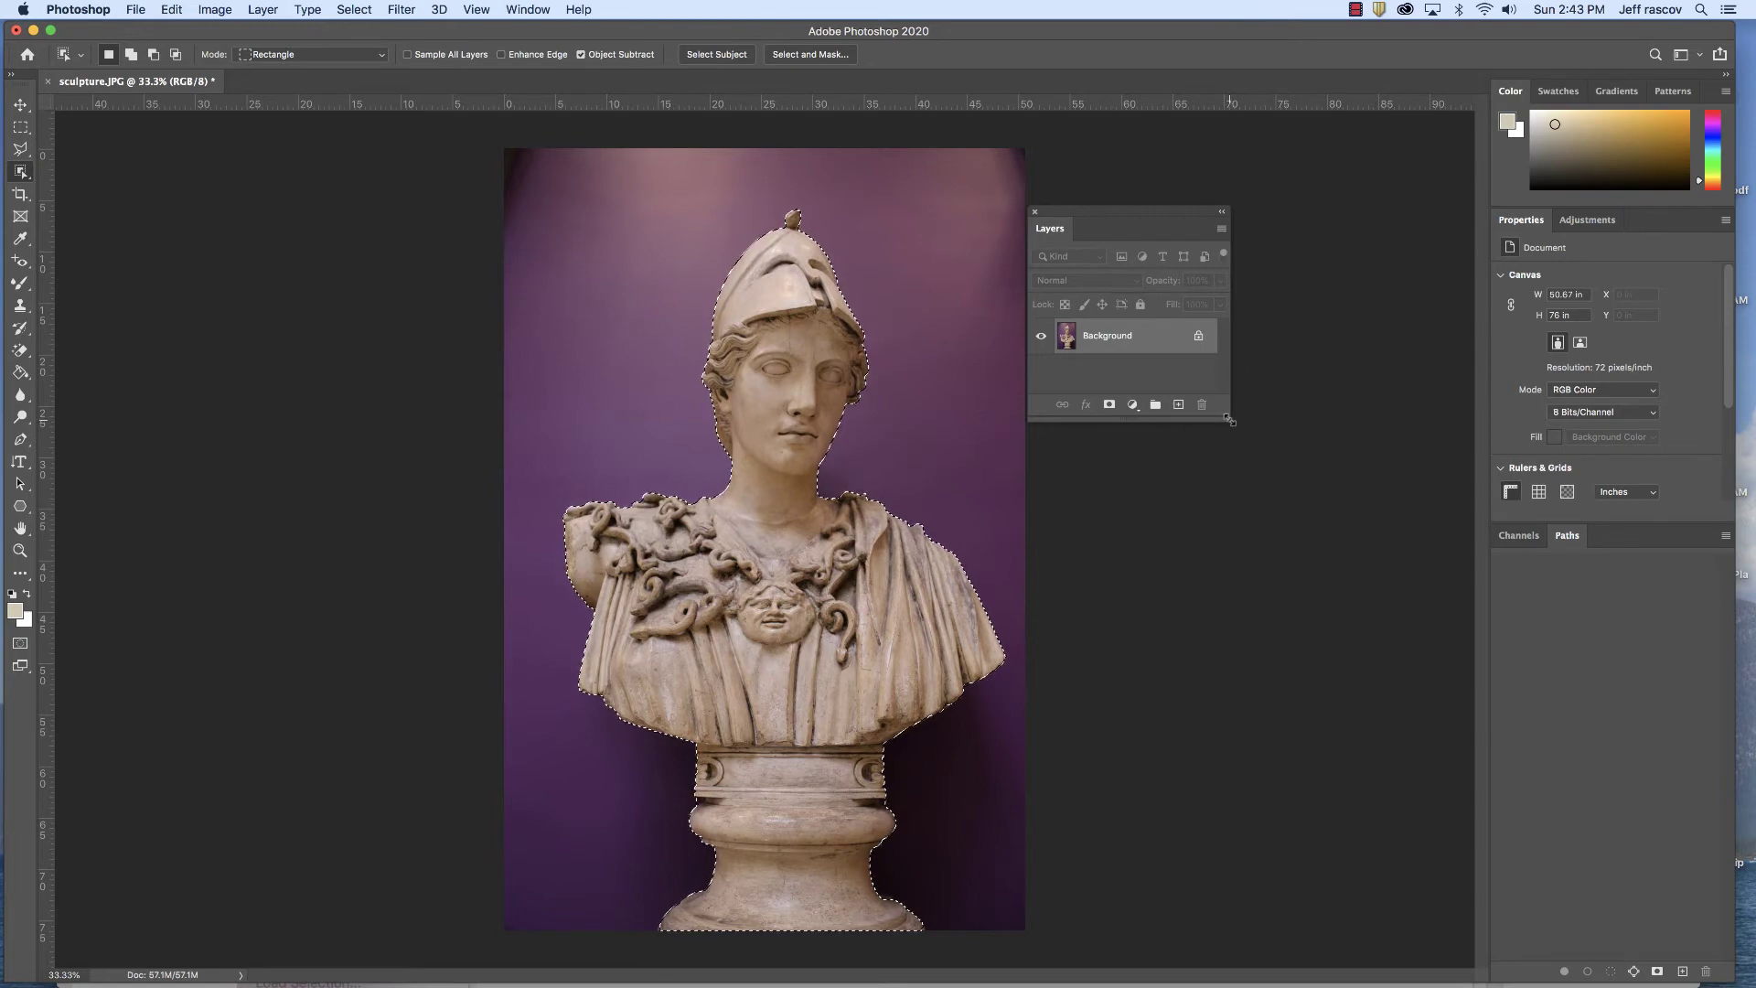
drag(1230, 420, 1310, 637)
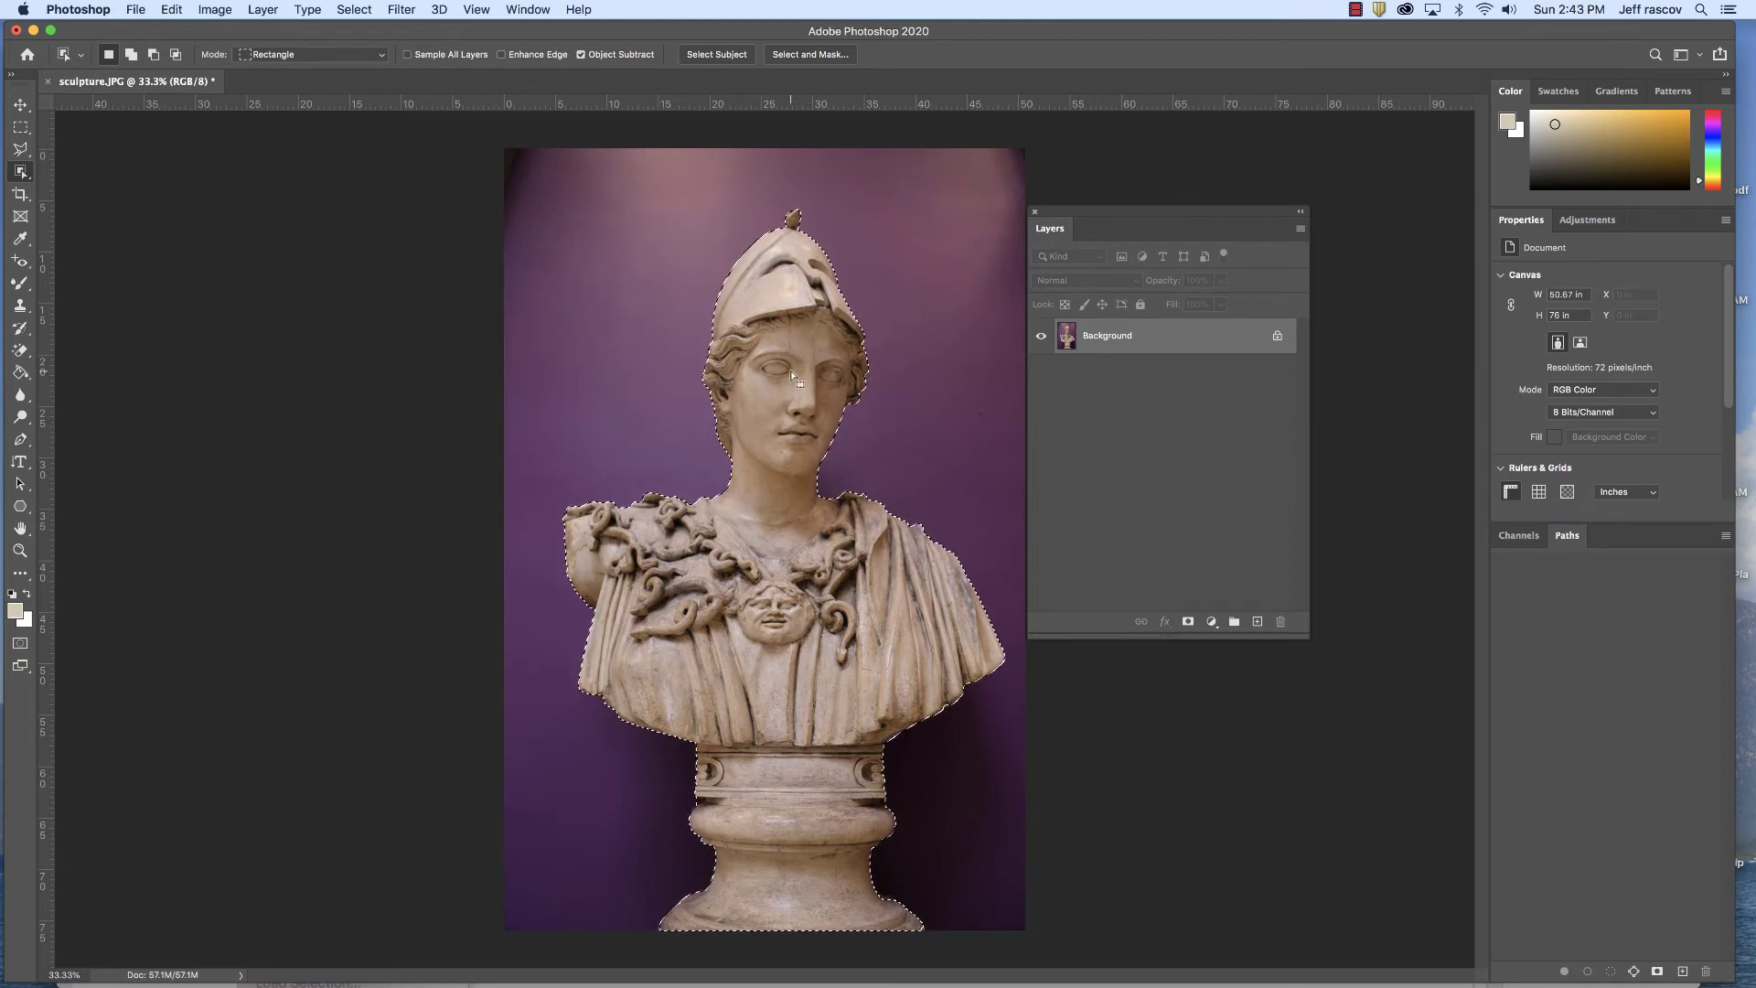
- Convert the locked Background into a regular layer named Layer 0, with Normal mode and 100% opacity
double_click(1131, 337)
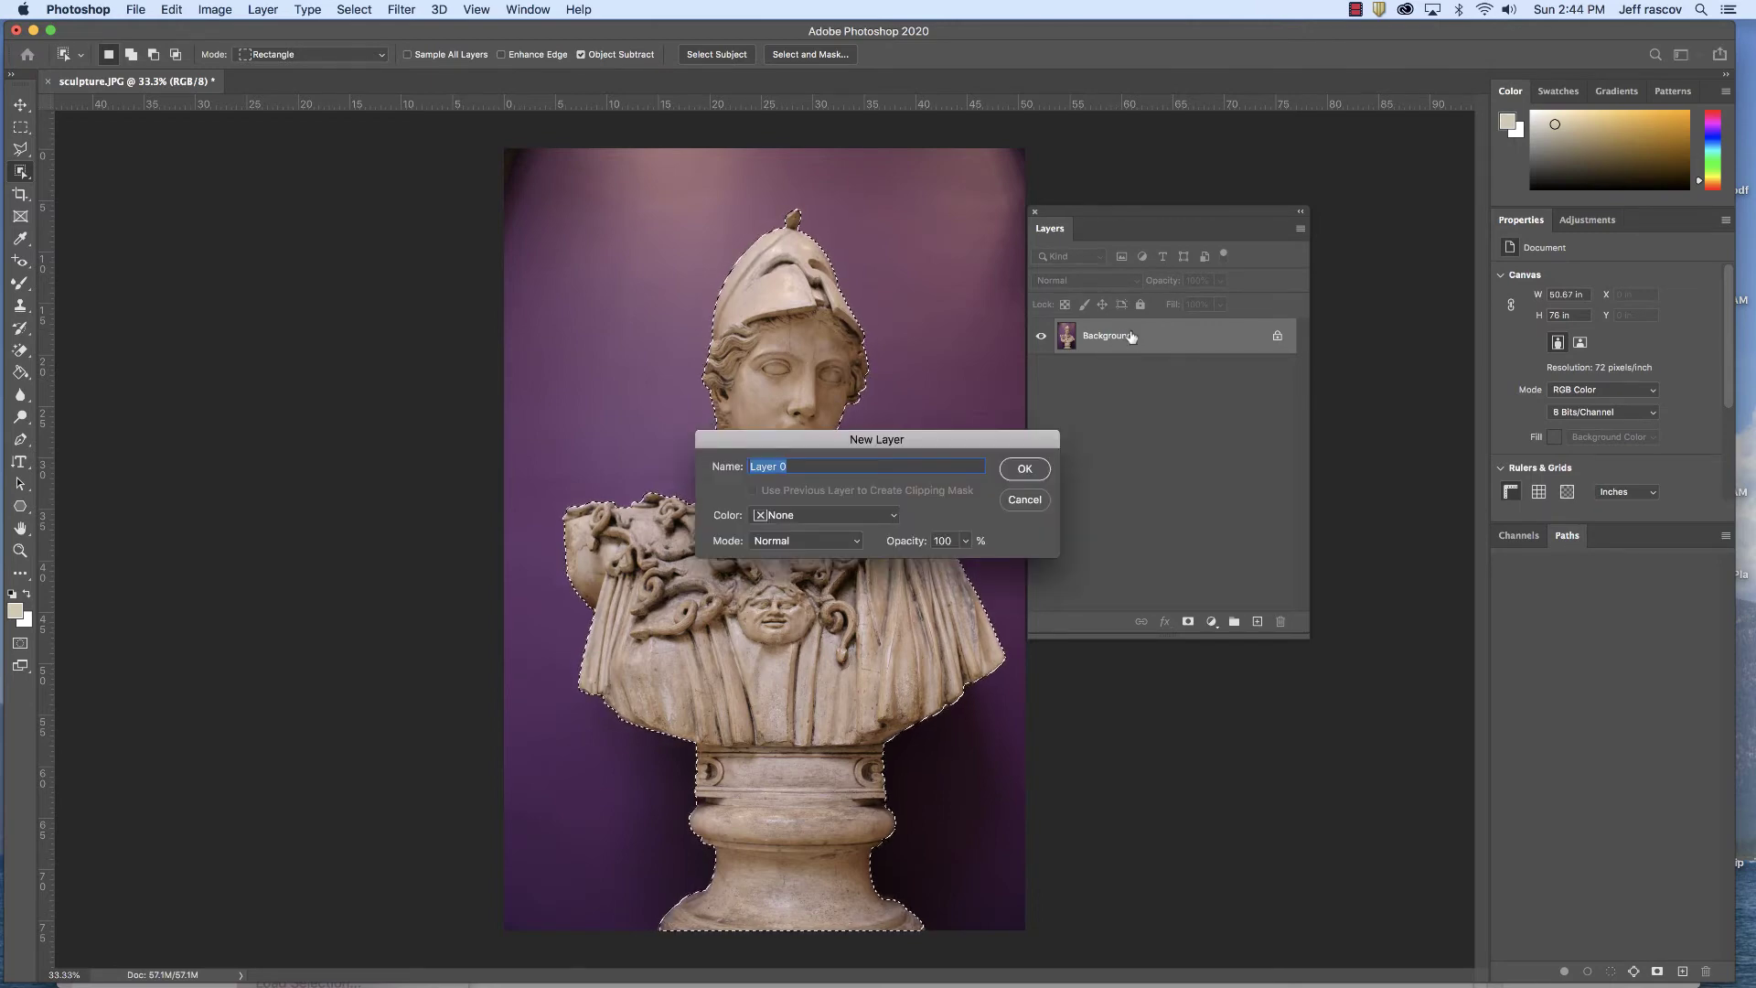
click(1024, 469)
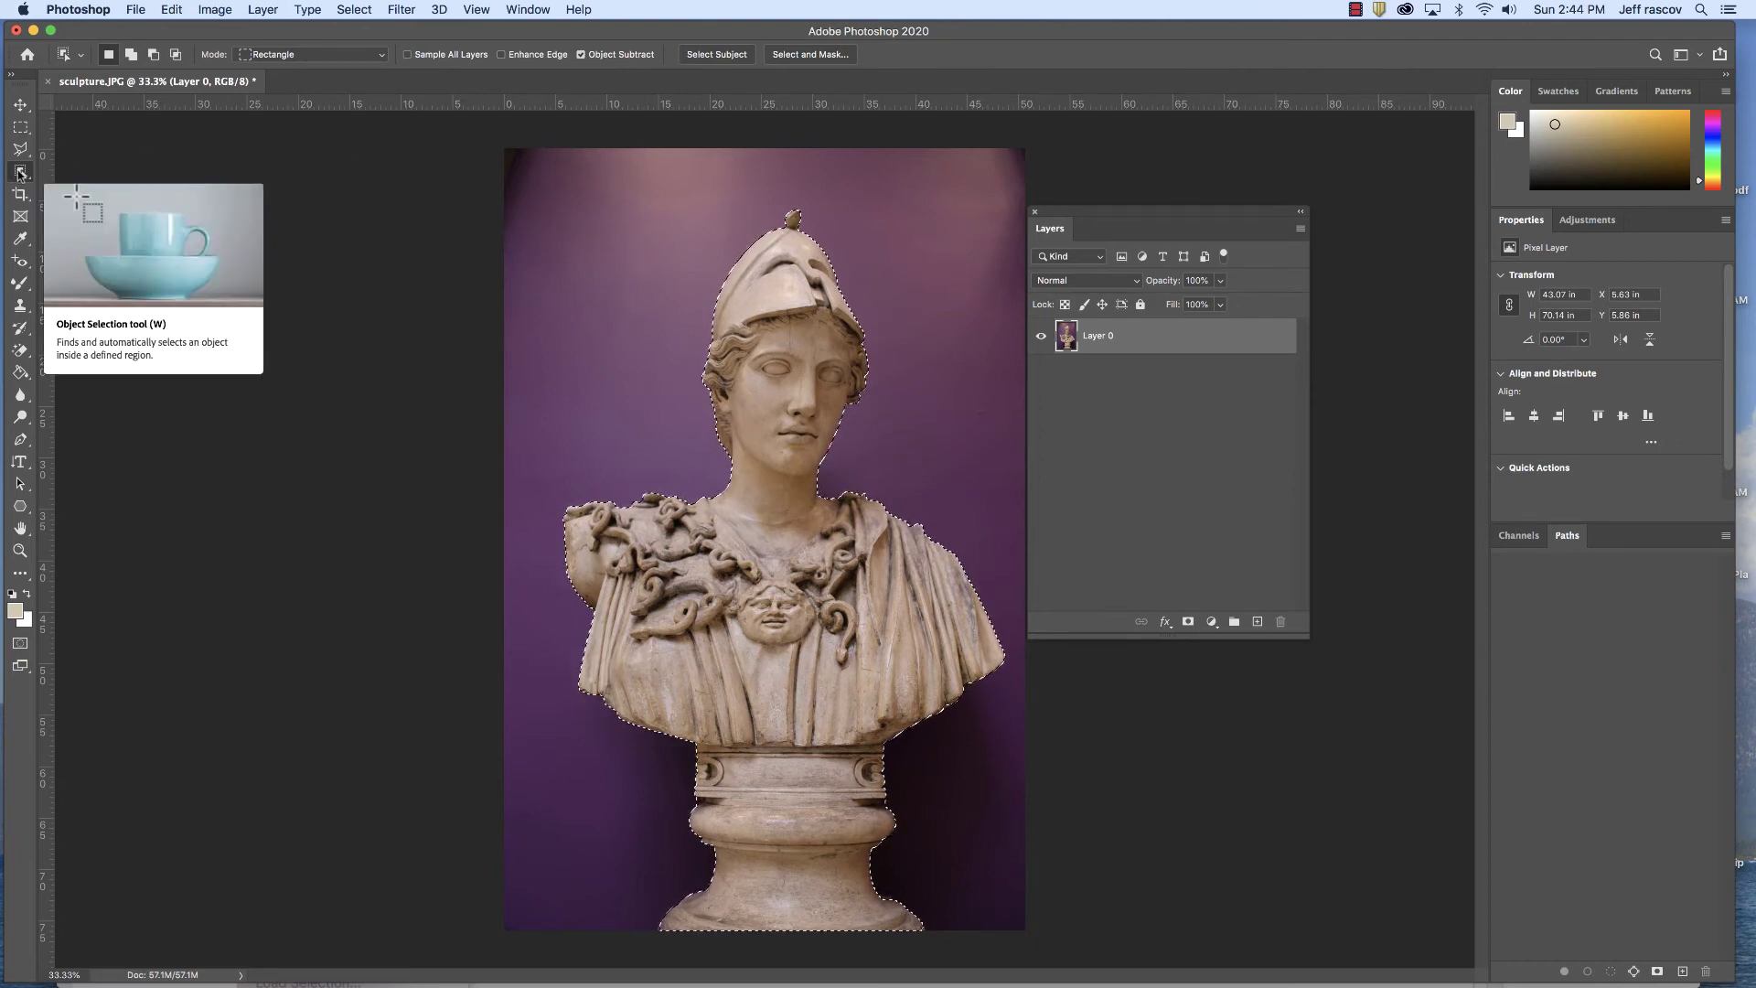
- Activate the Move tool and toggle Show Transform Controls off and on around the selected bust, leaving it enabled
click(21, 104)
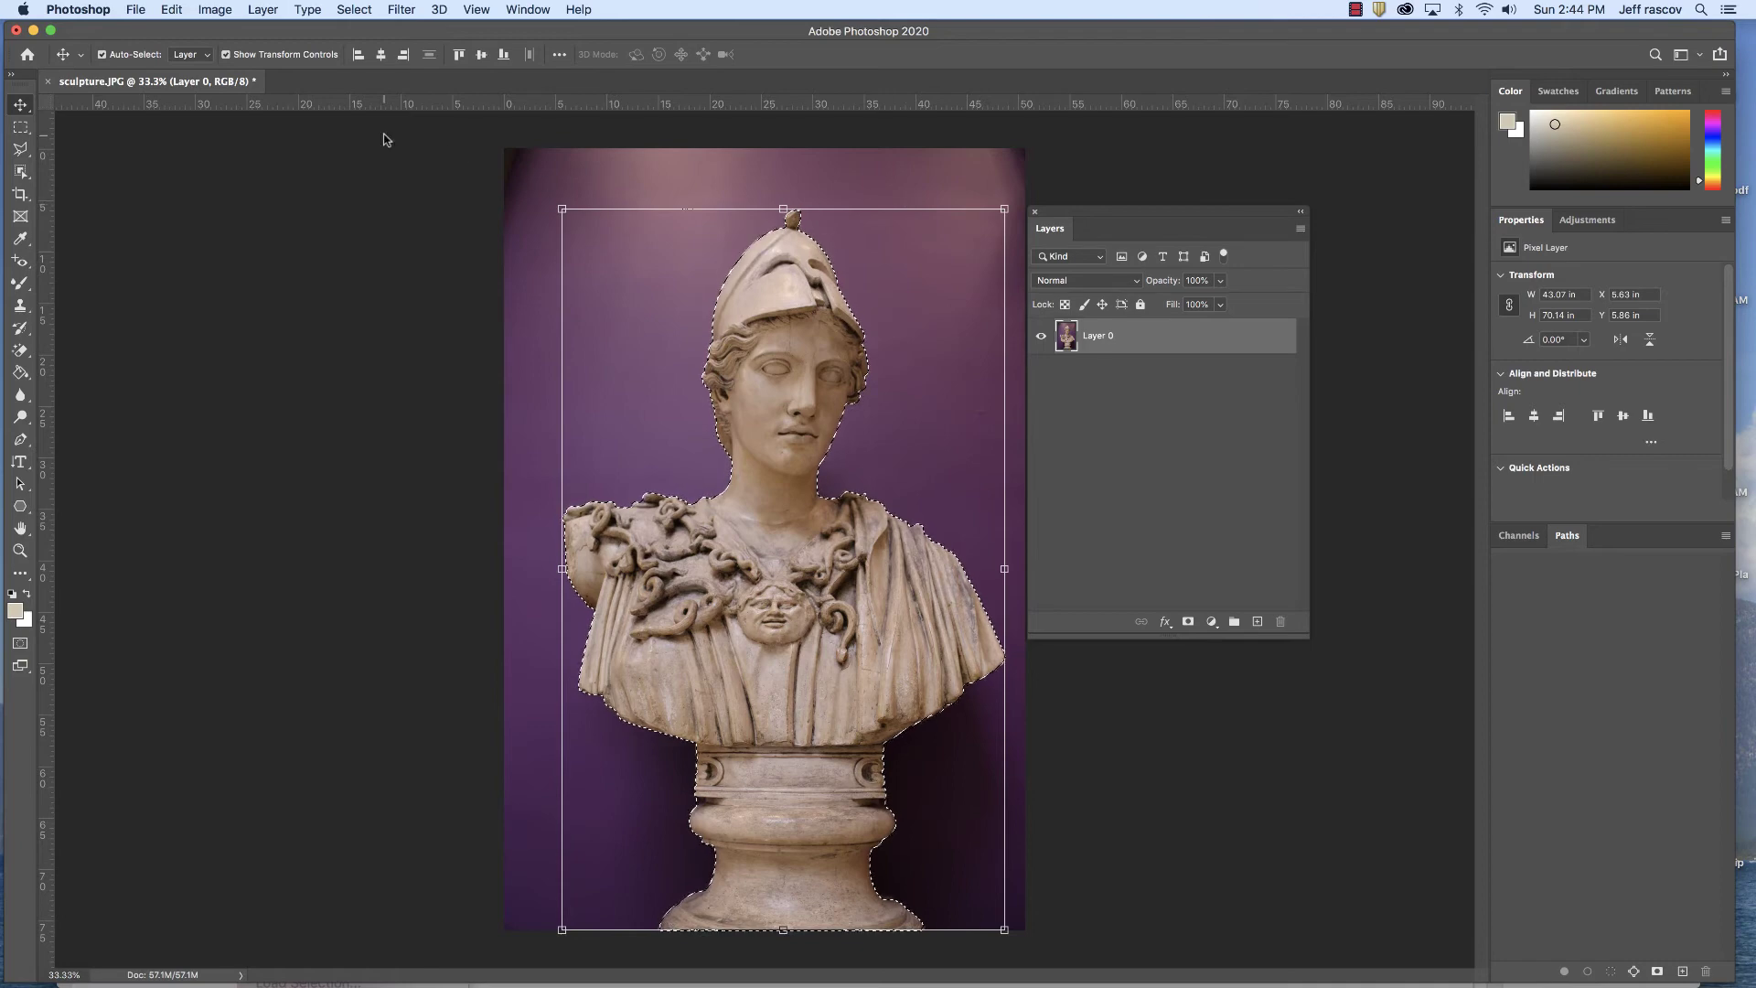
click(226, 55)
click(226, 55)
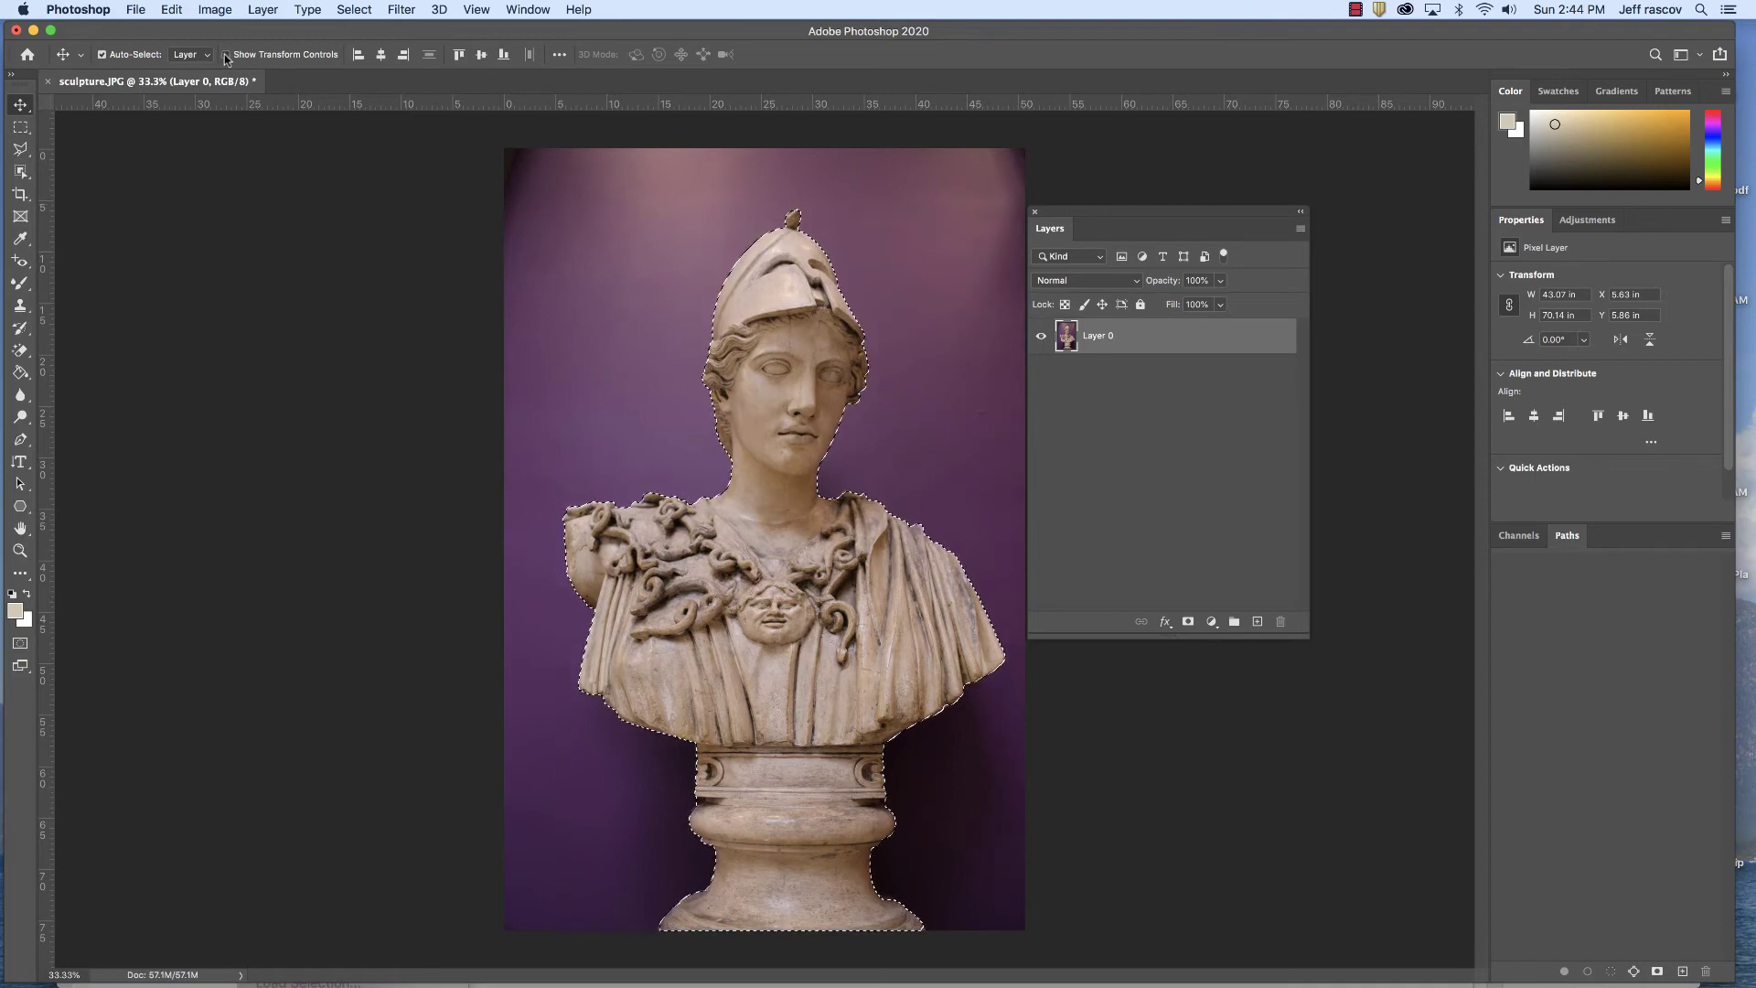
click(226, 54)
click(226, 55)
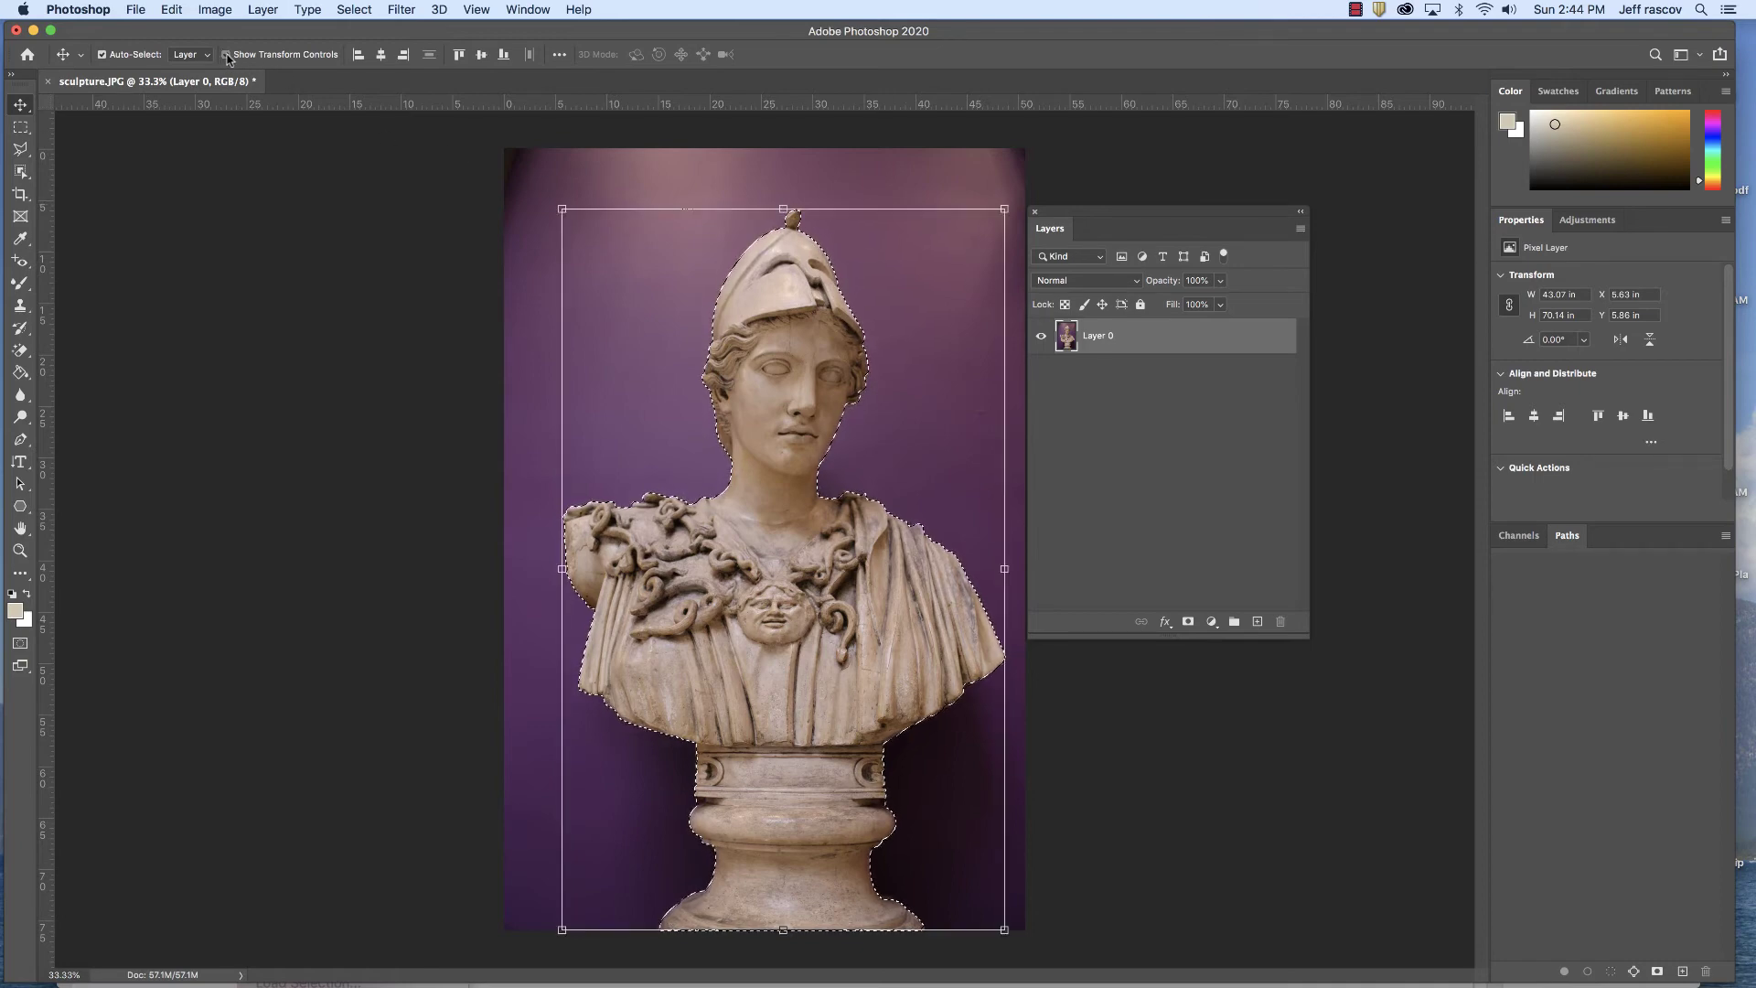
click(226, 55)
click(226, 55)
click(226, 55)
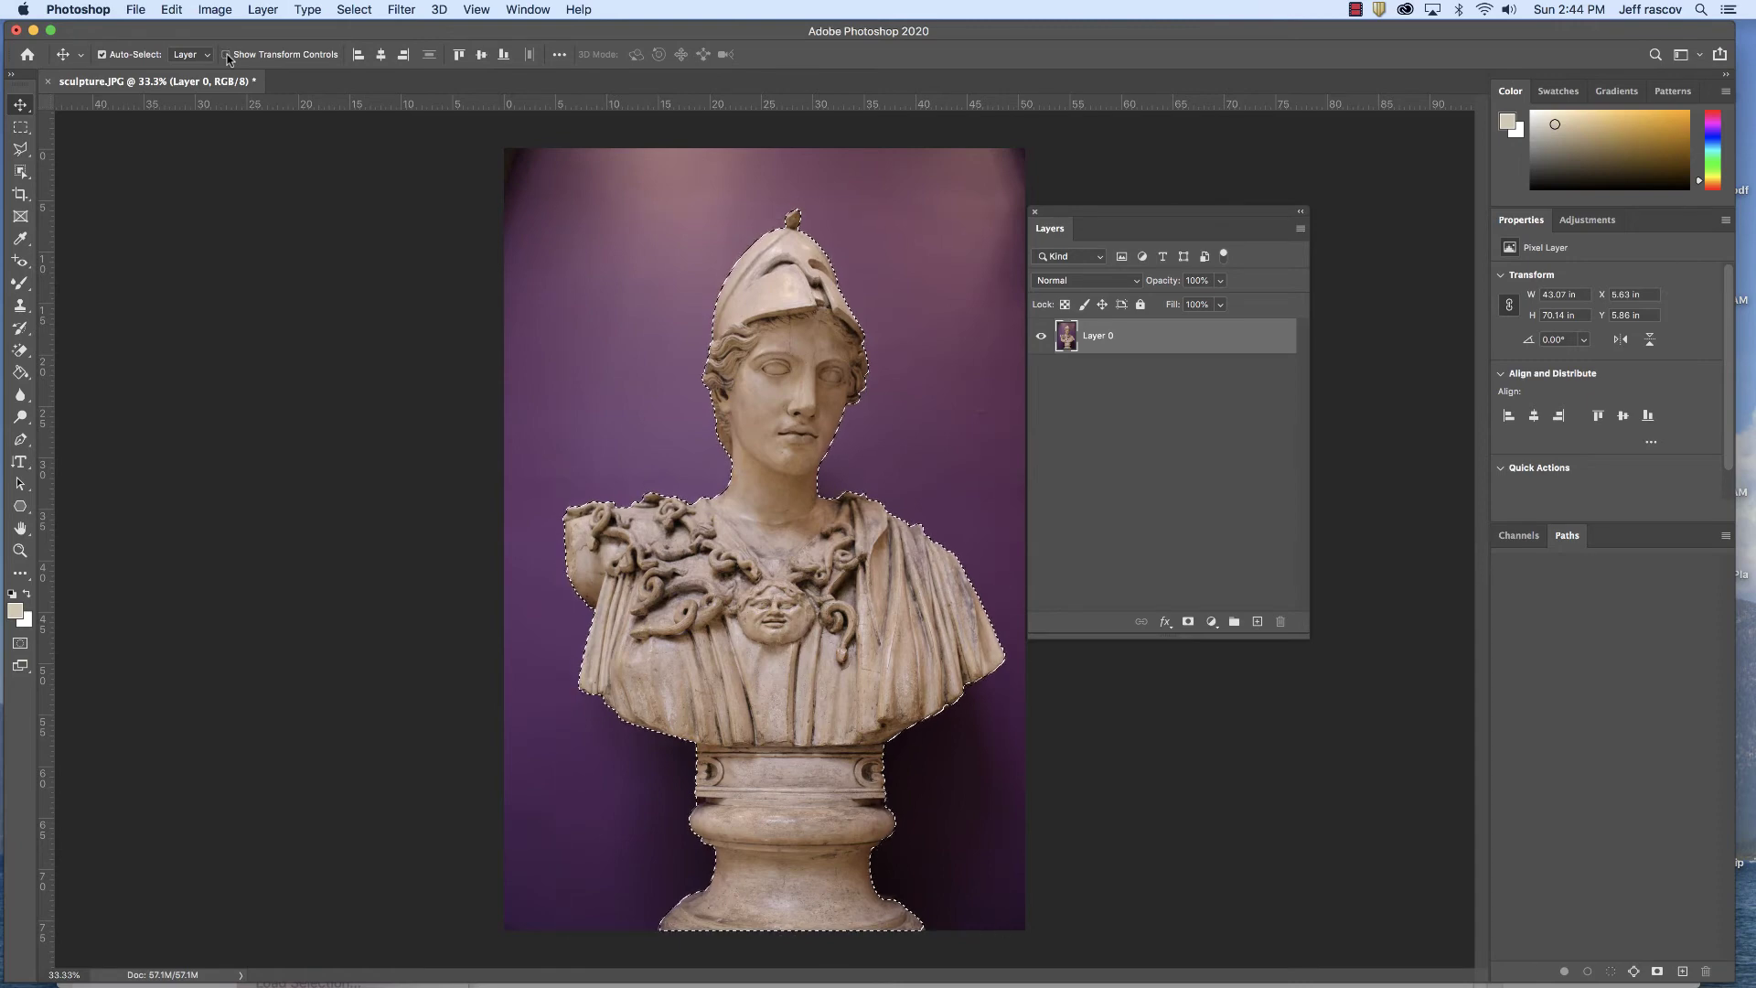
click(226, 54)
click(226, 54)
click(226, 55)
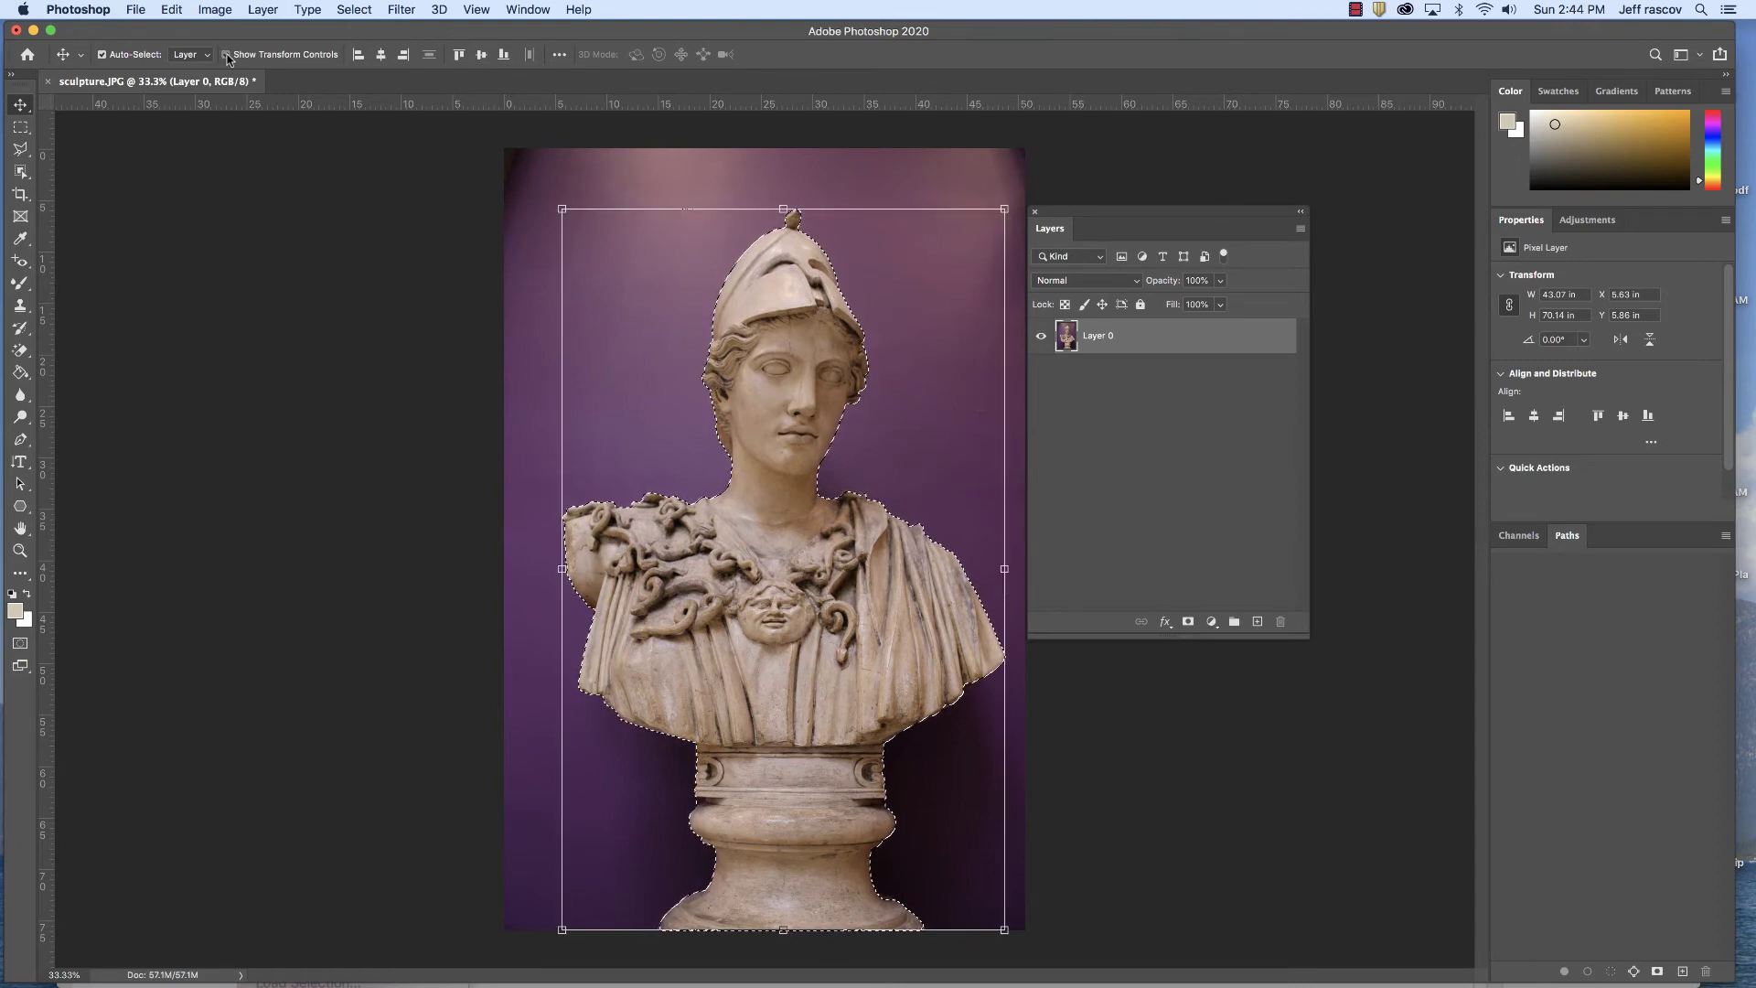
click(226, 55)
click(226, 55)
click(226, 55)
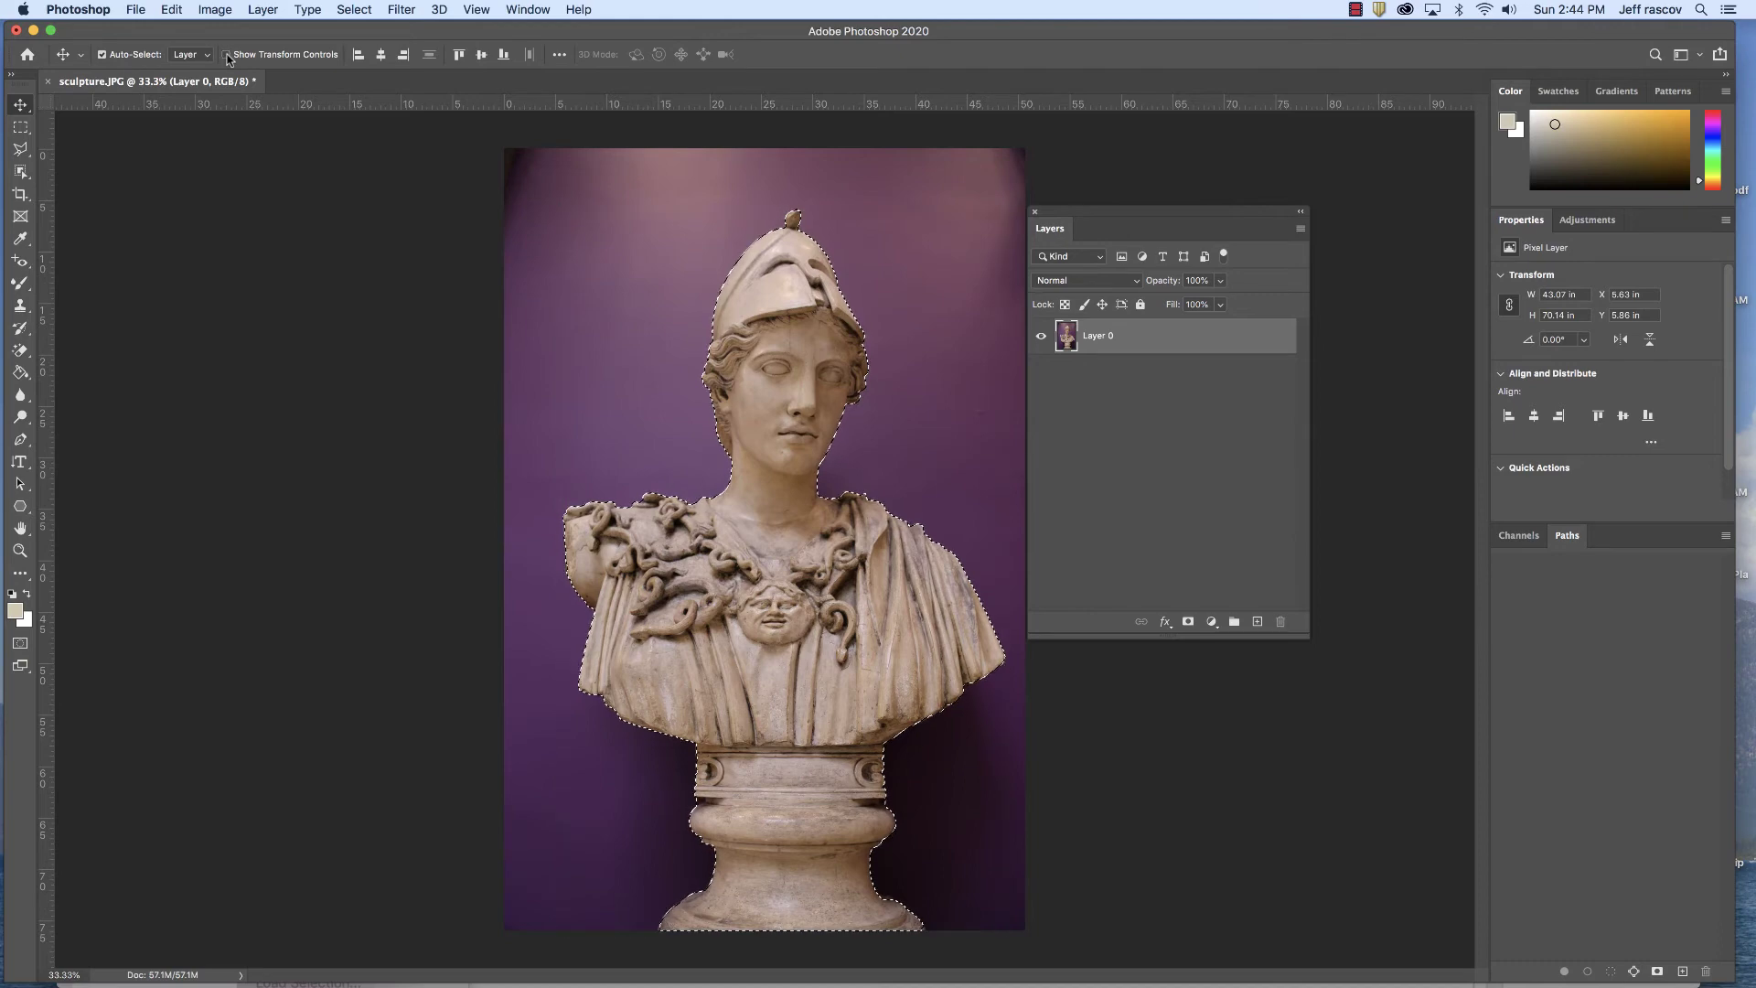
click(226, 55)
click(226, 55)
click(226, 54)
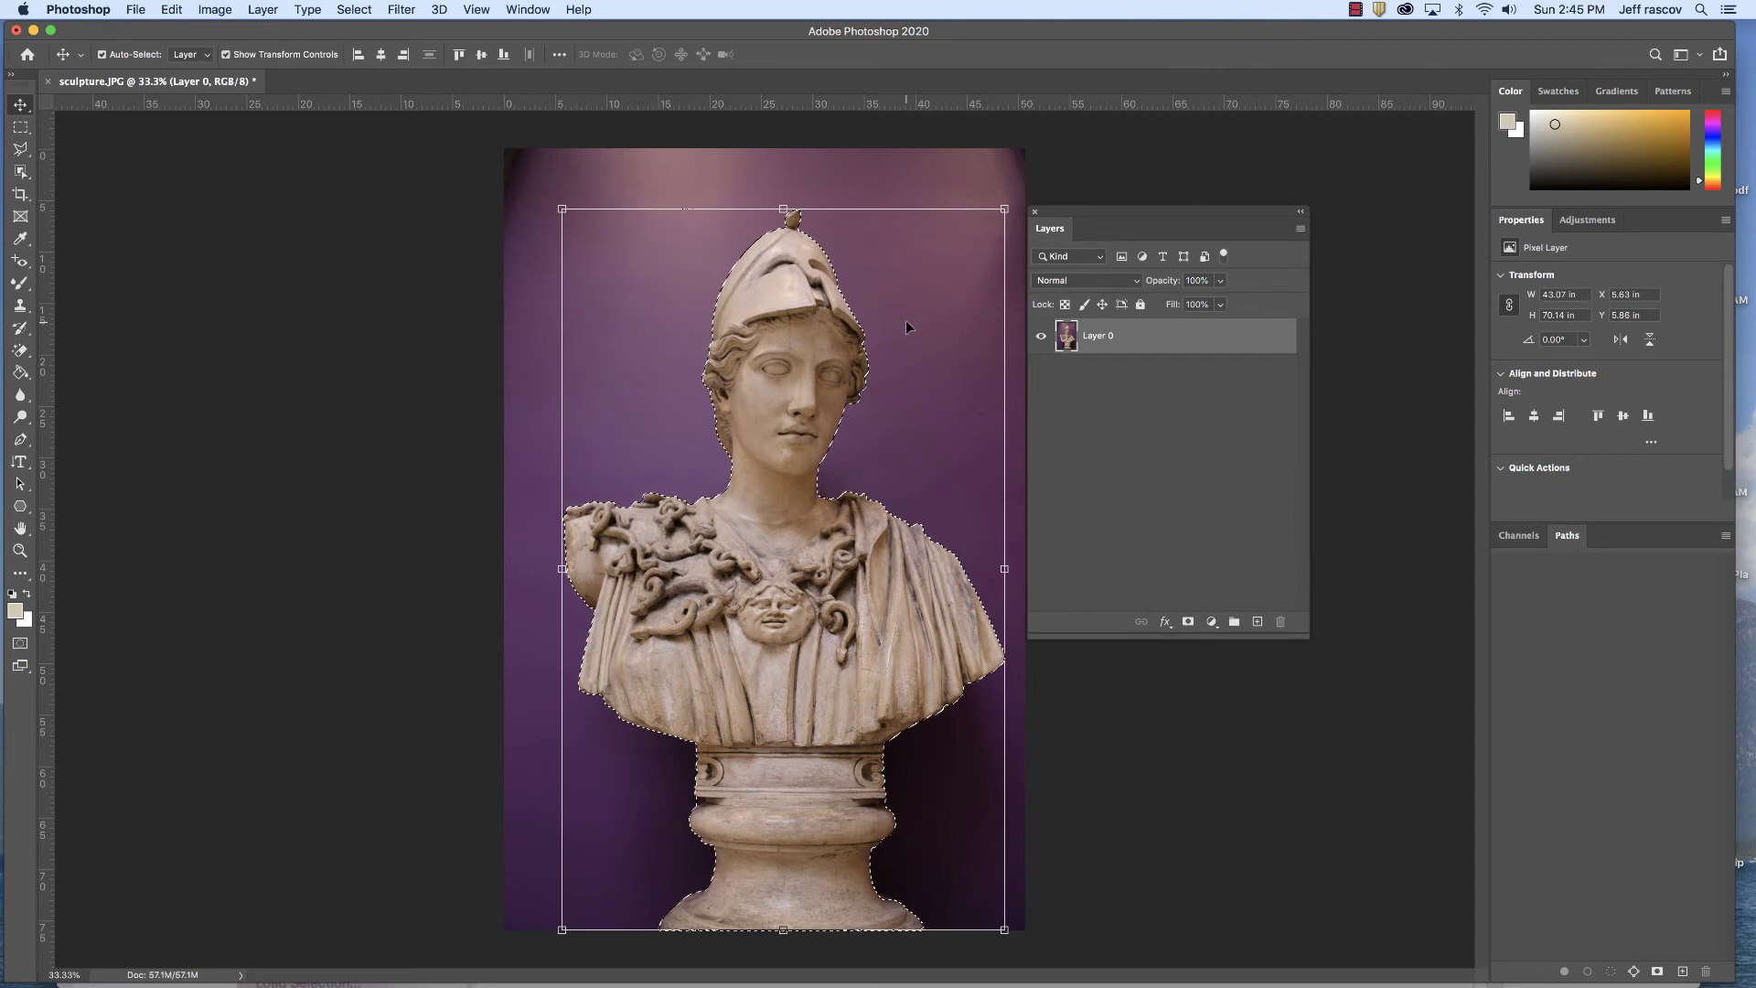
- Copy the selected bust, paste it onto its own layer, and hide Layer 0 with the purple background
key(super+c)
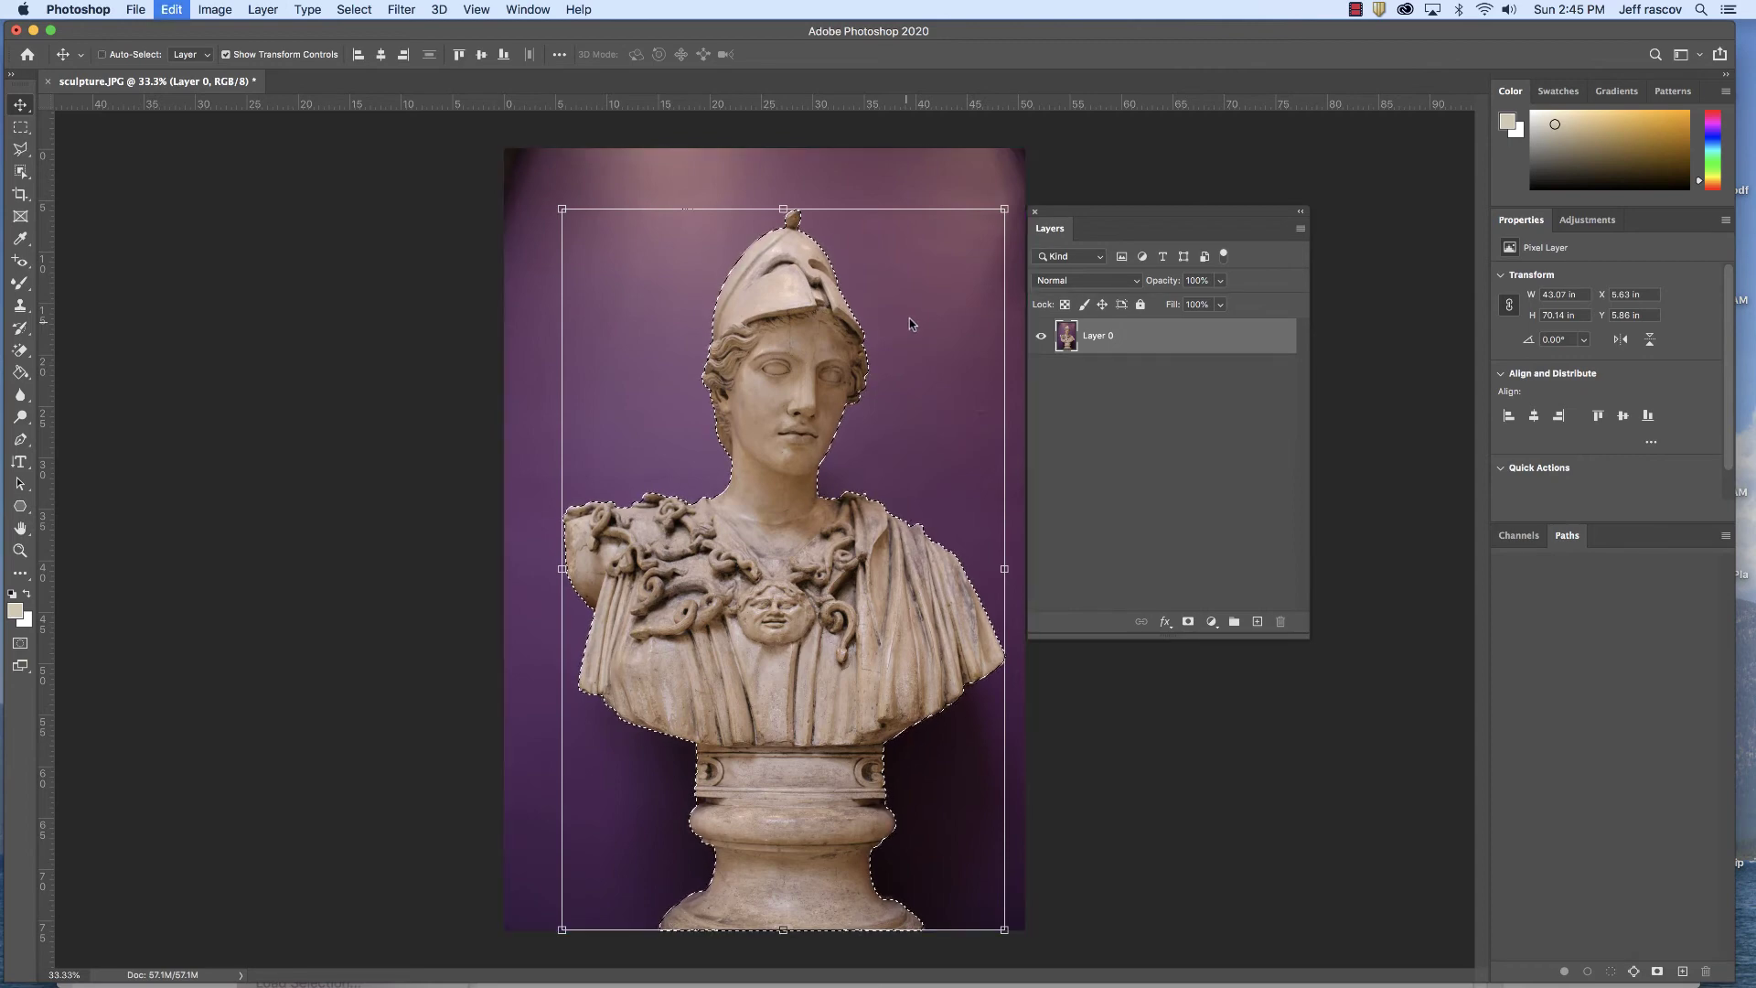
click(172, 7)
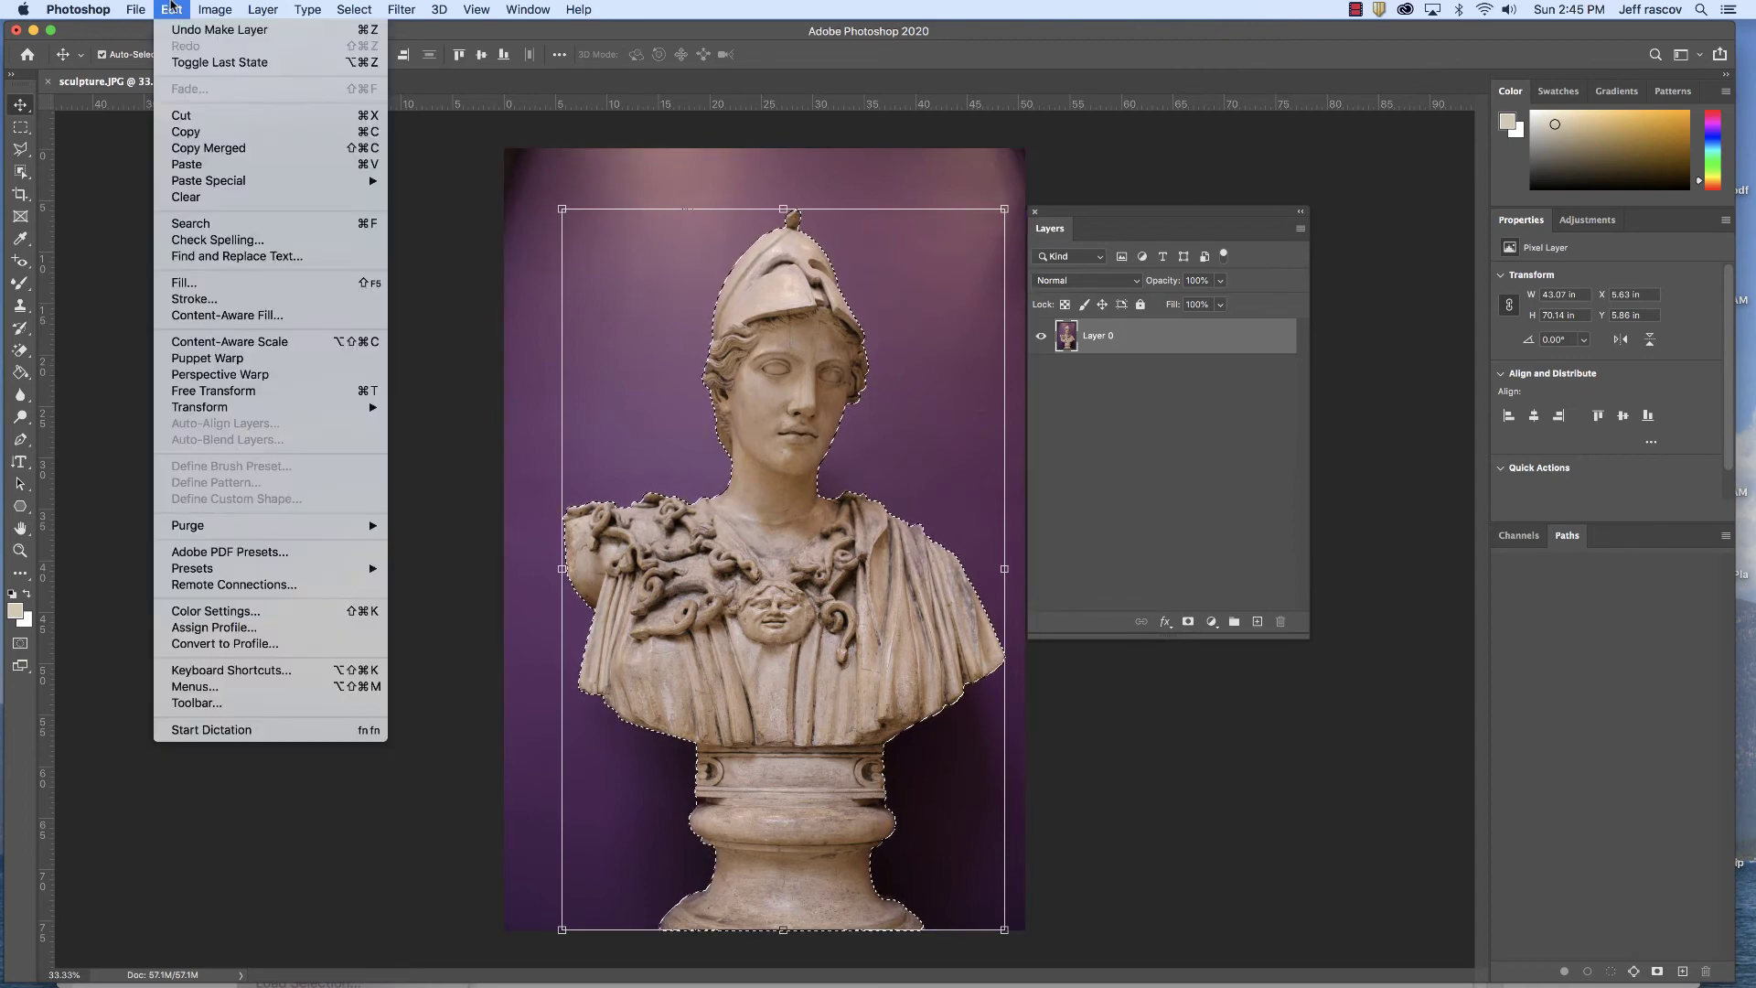
click(186, 132)
click(172, 9)
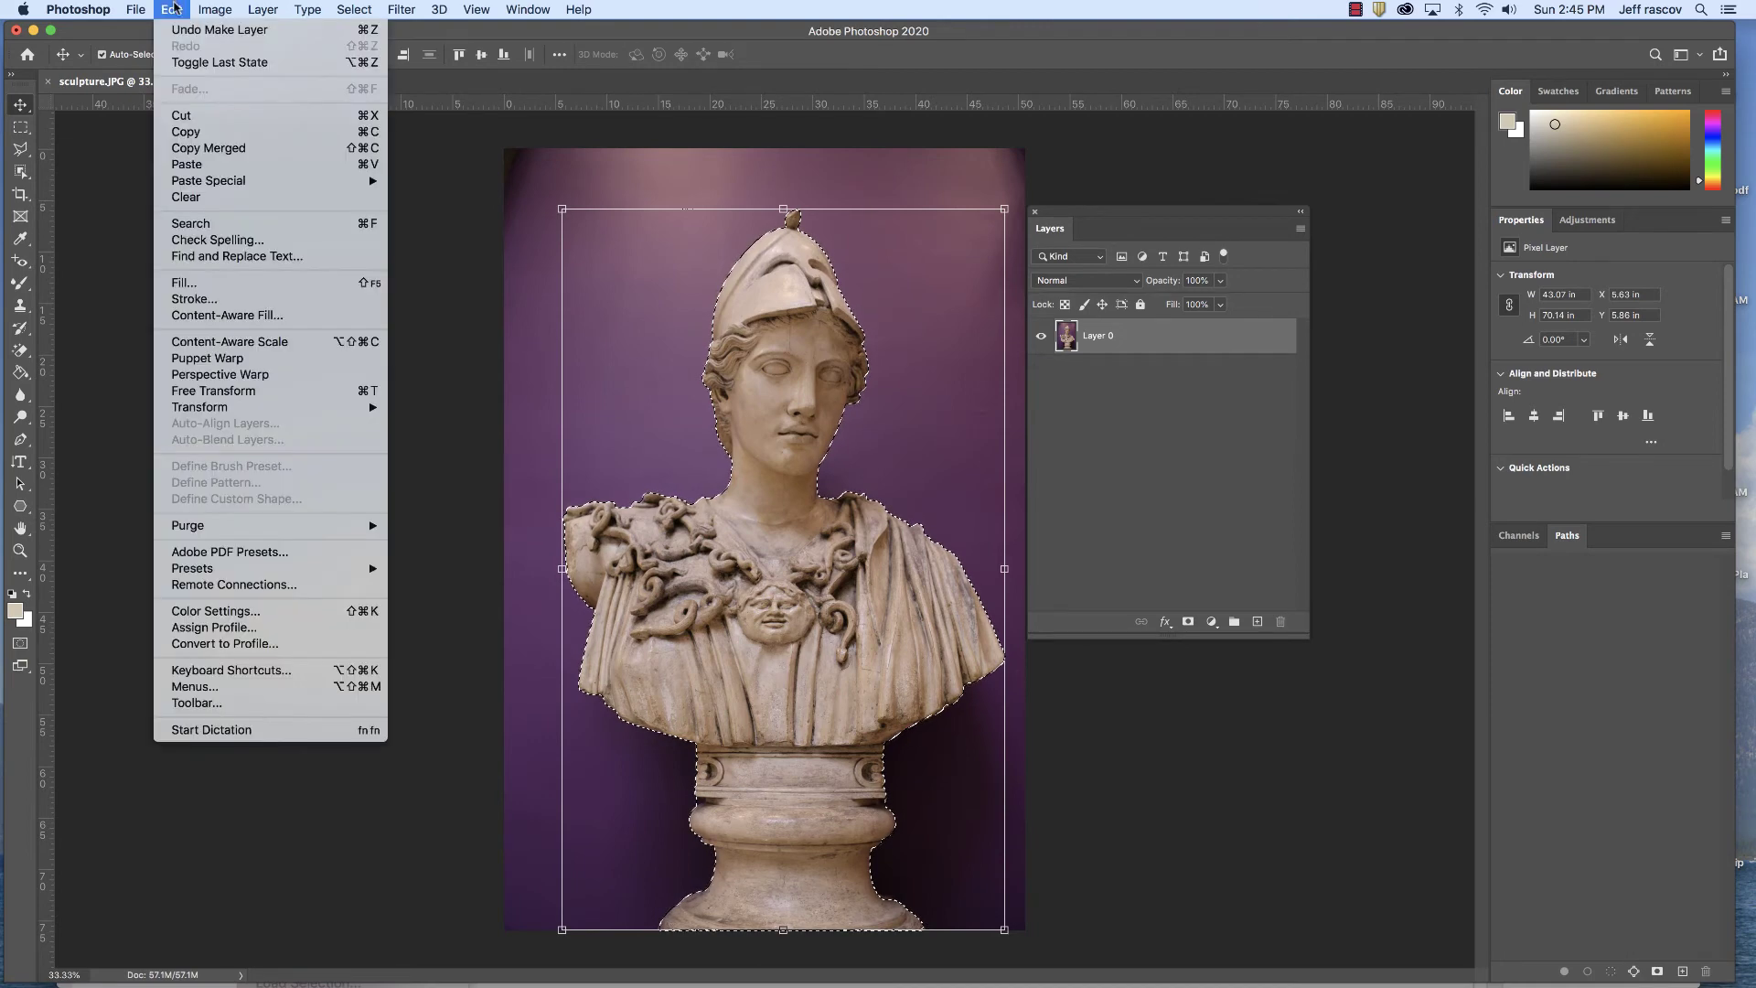
click(187, 164)
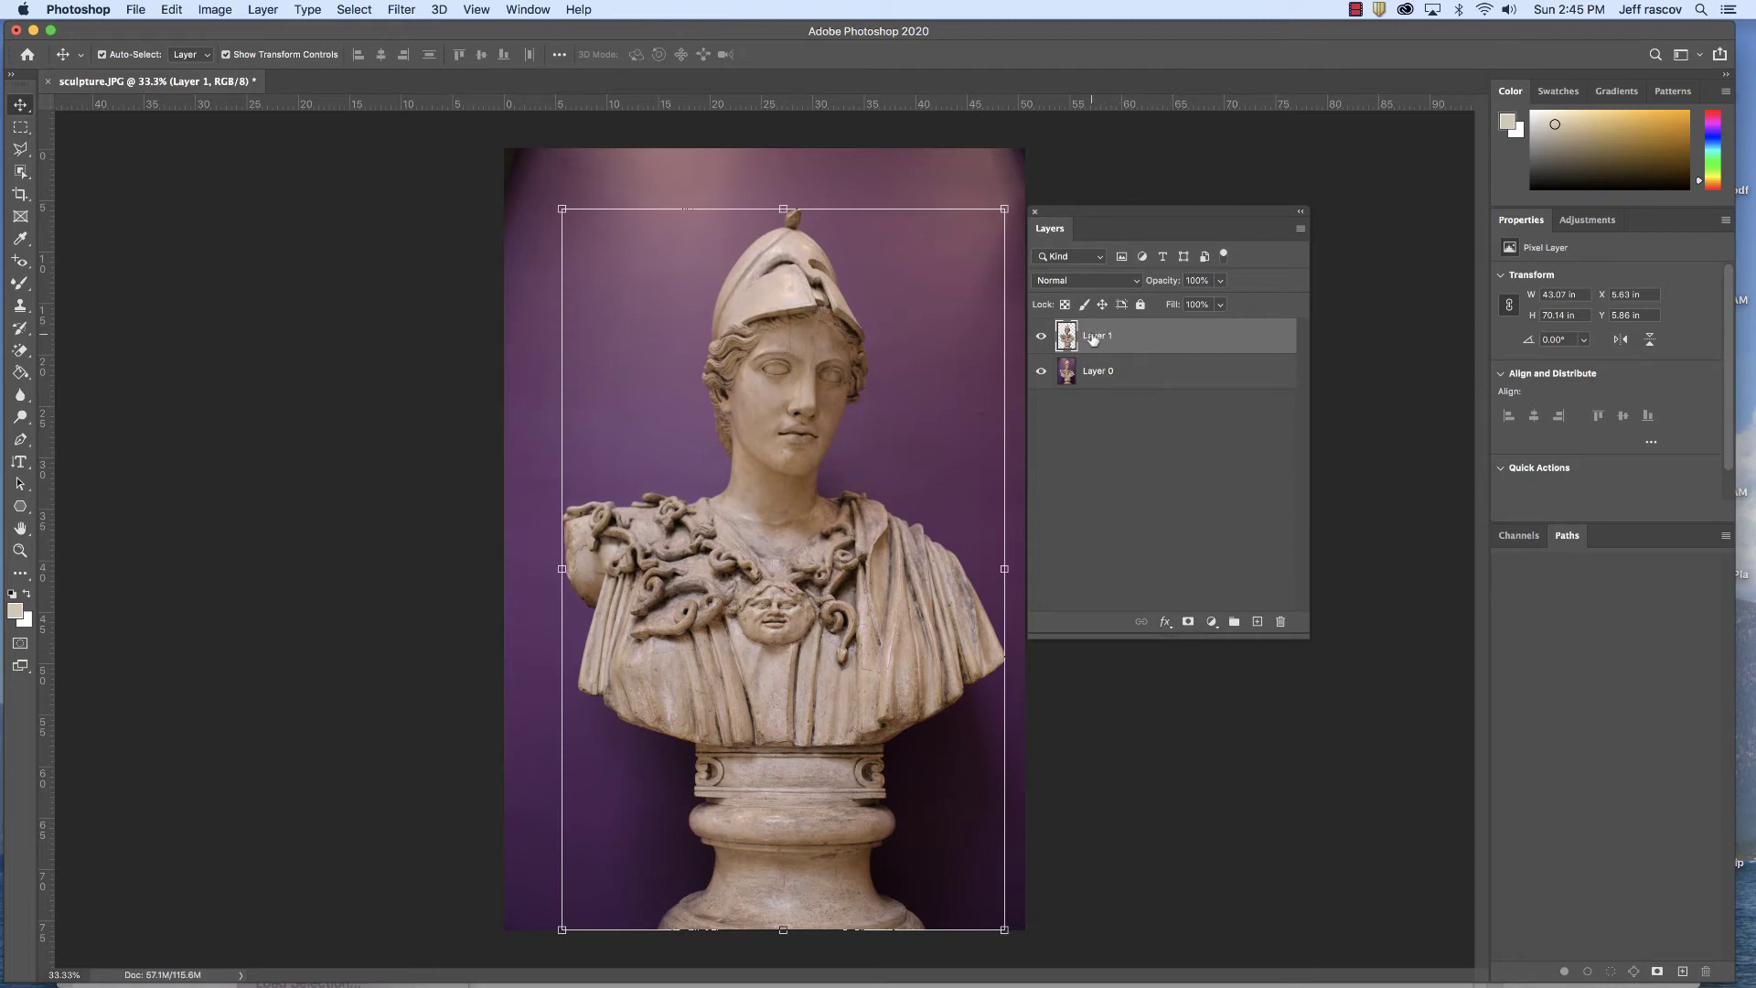
click(1040, 372)
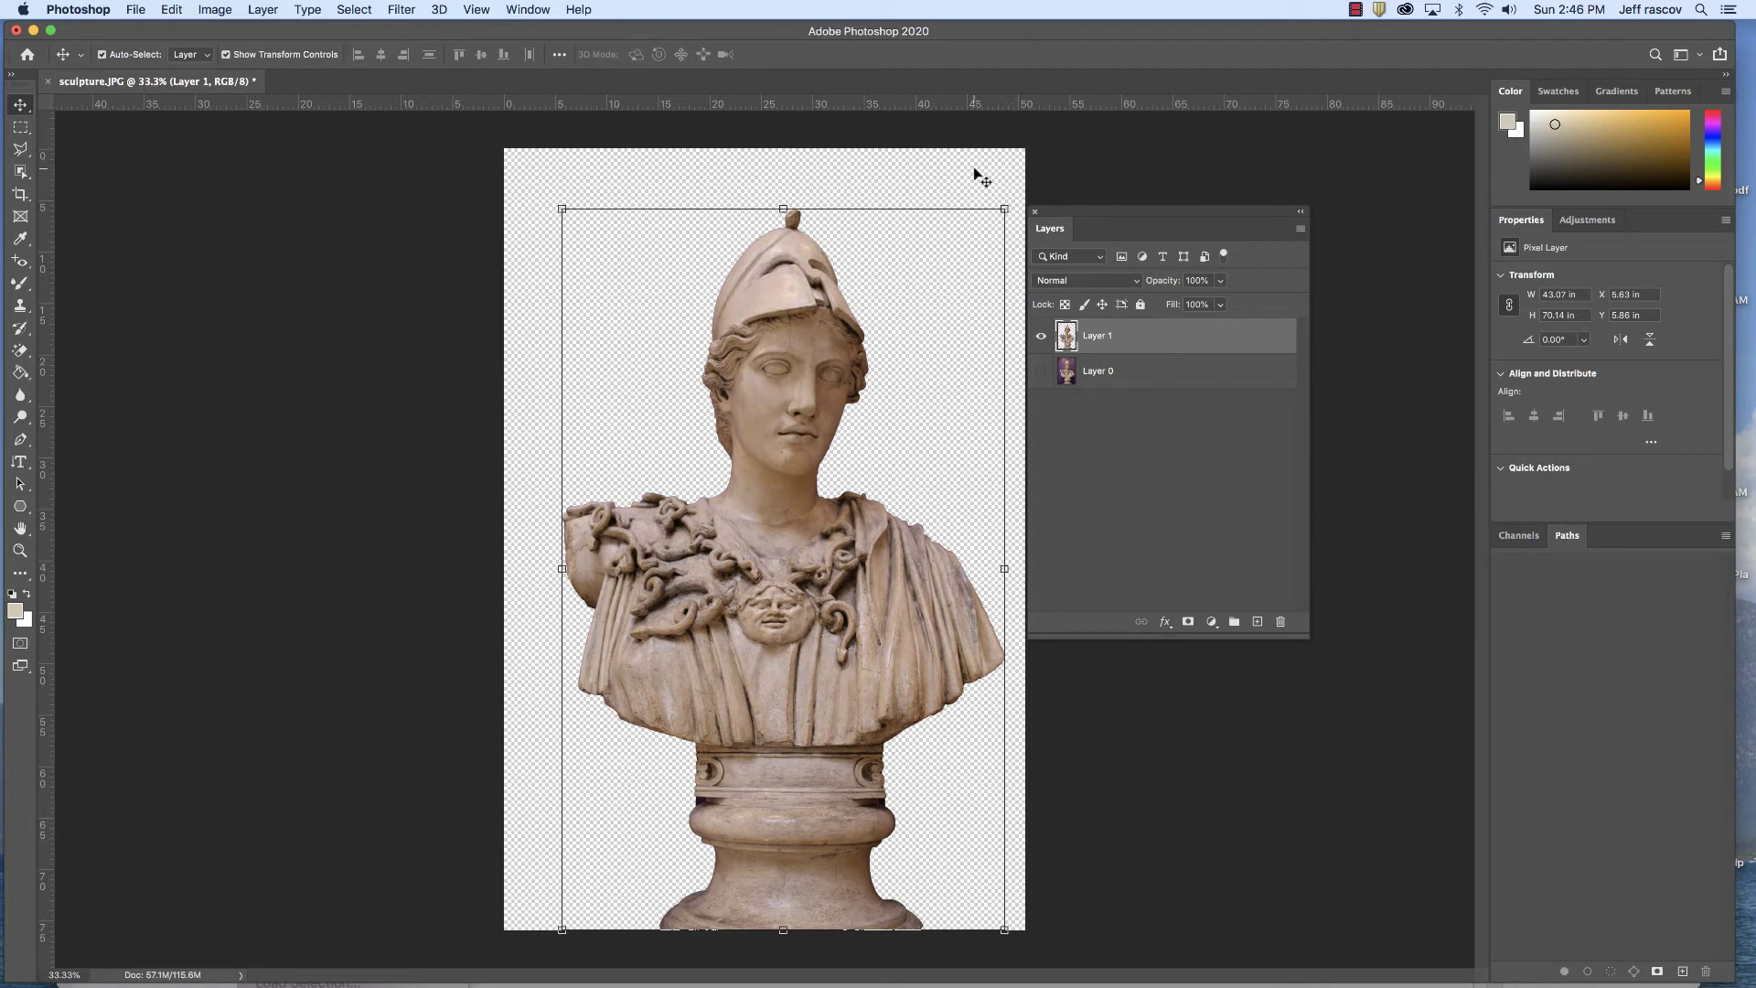
- Resize the bust on Layer 1, trying a non-proportional squash before settling on a proportional scale of 93.24%
drag(1003, 209, 792, 216)
click(171, 9)
click(188, 32)
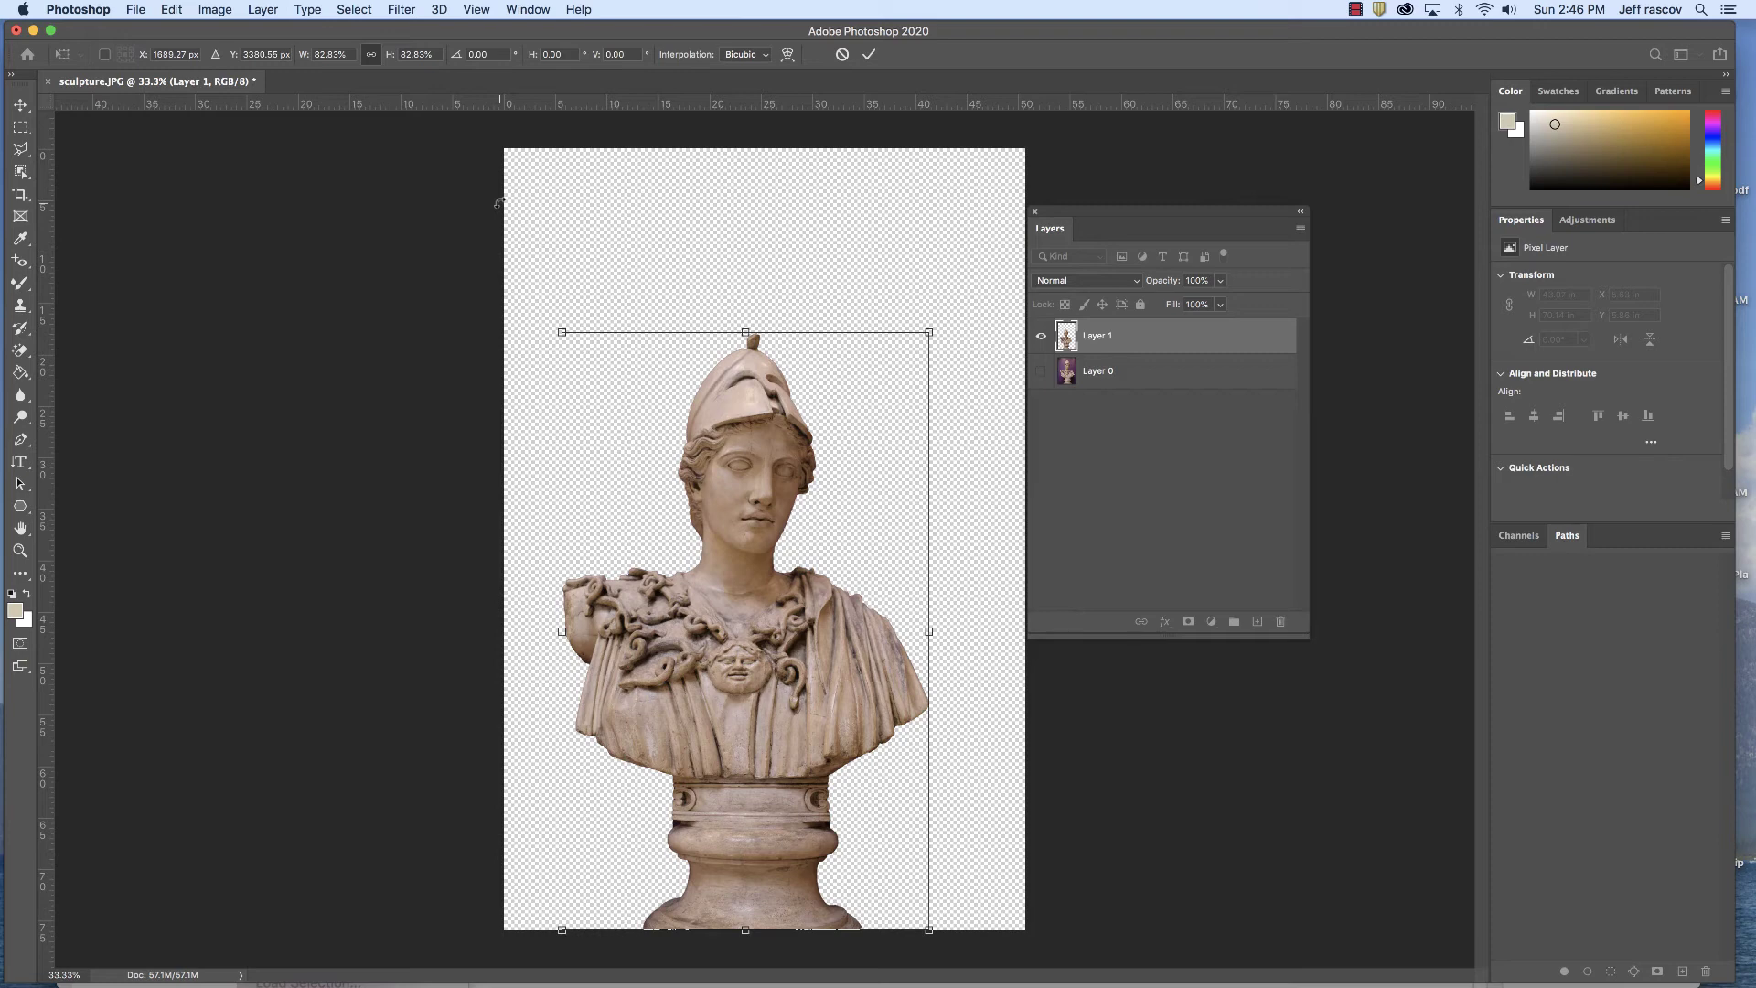
drag(930, 332, 683, 196)
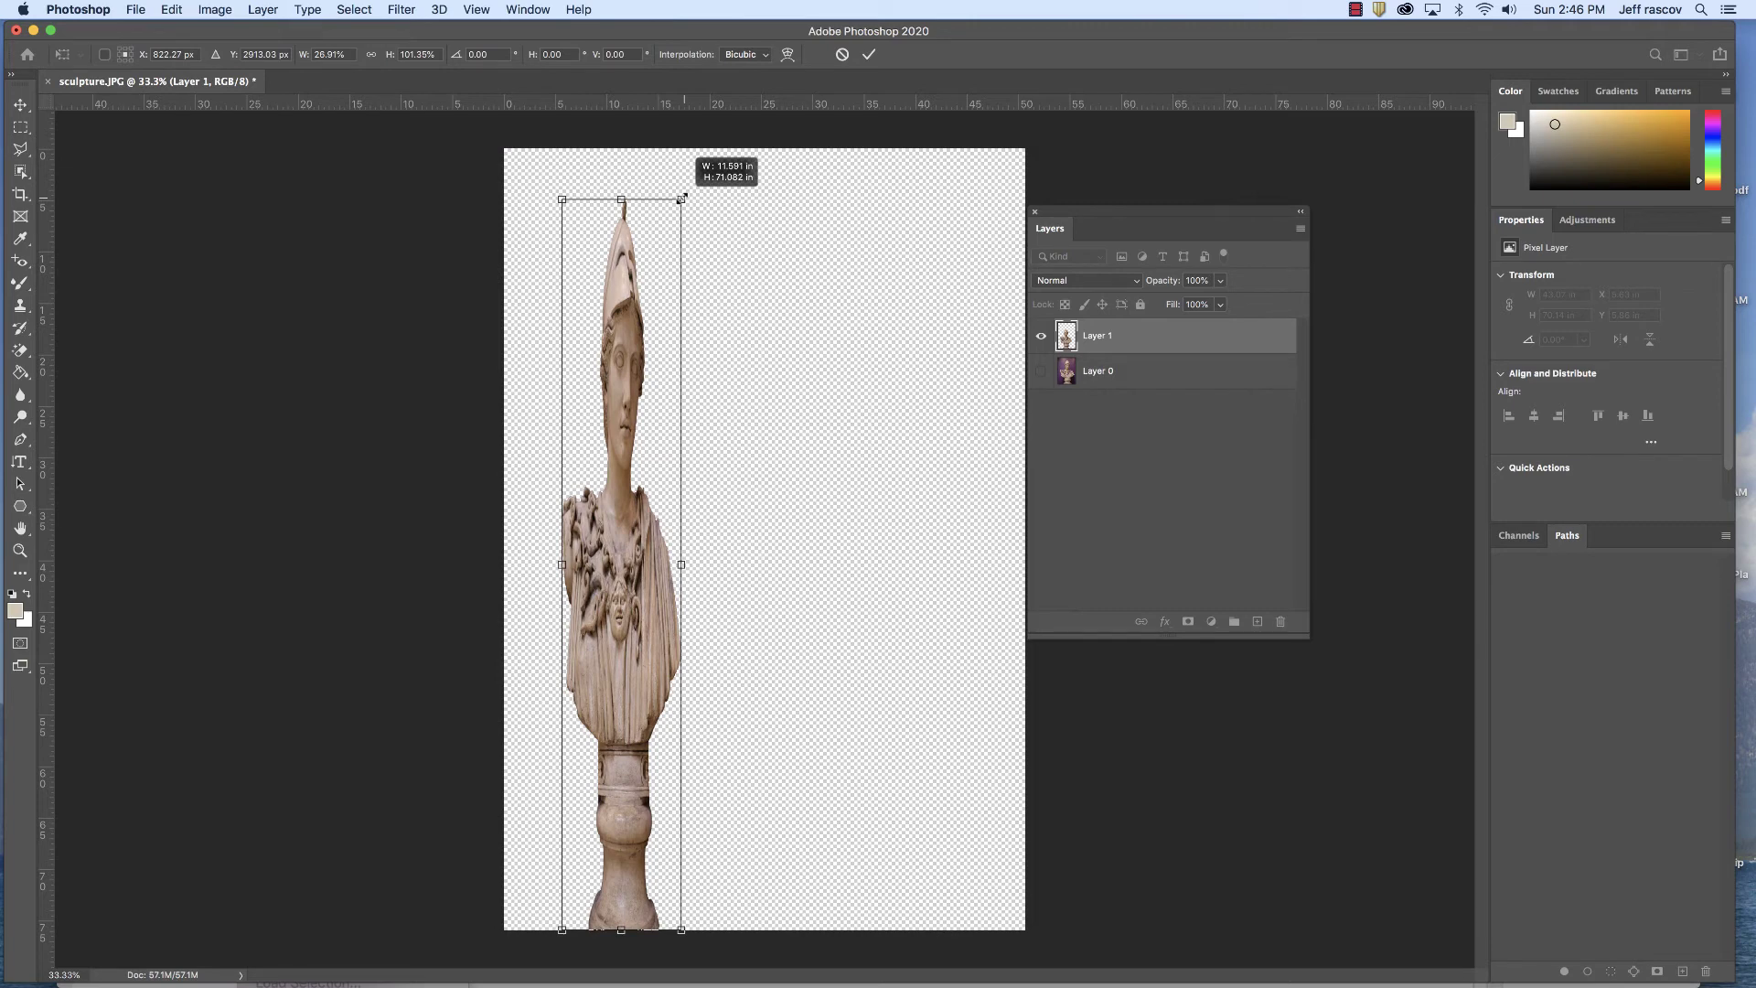
drag(682, 197, 914, 219)
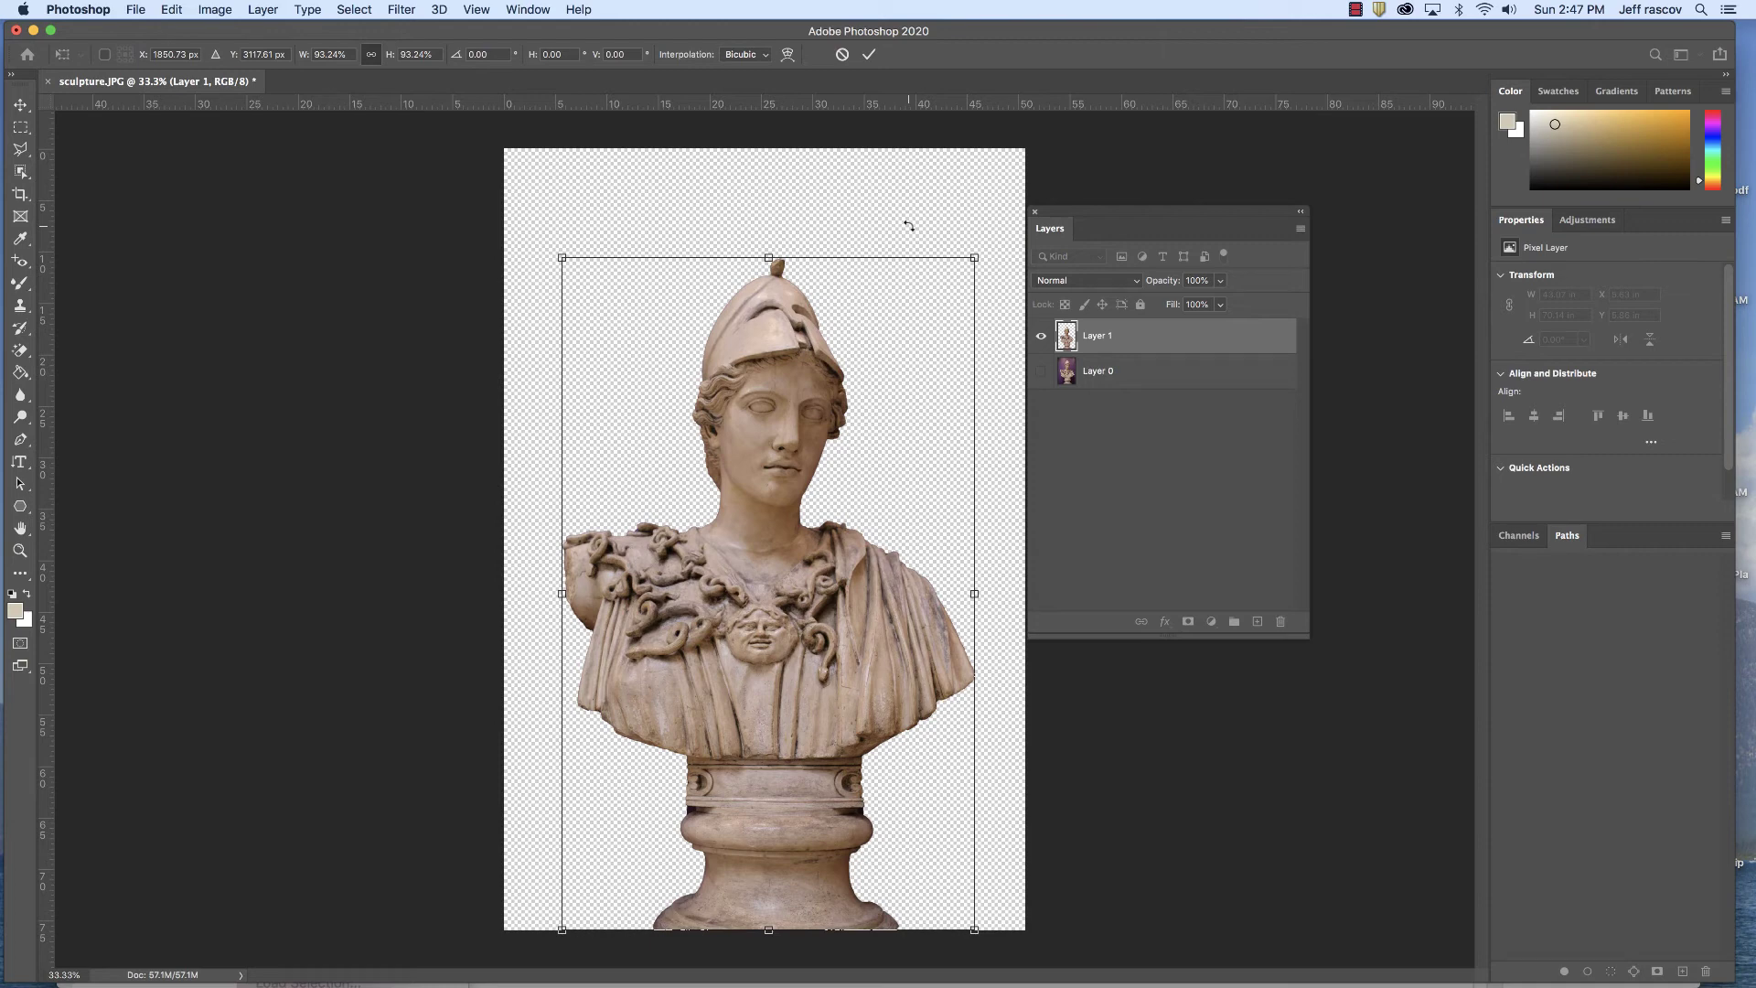
click(20, 106)
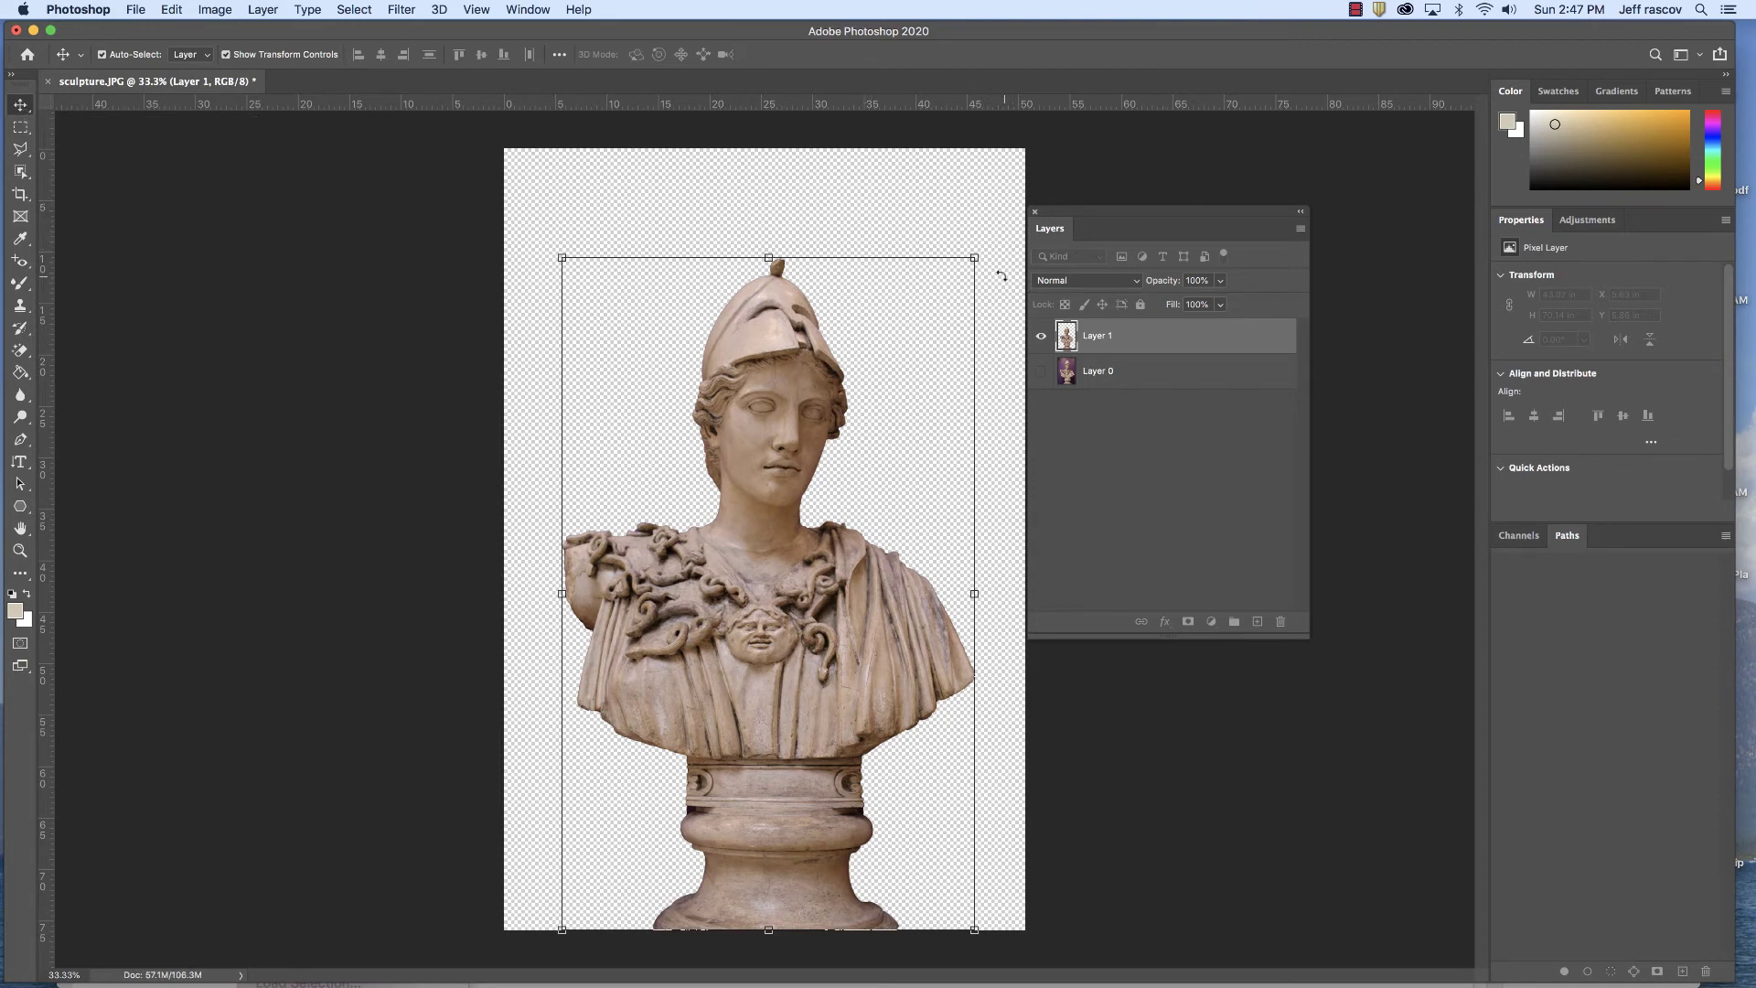
- Try squeezing the bust to 64.95% width and rotating it almost upside down, undoing each transformation
drag(975, 258, 830, 223)
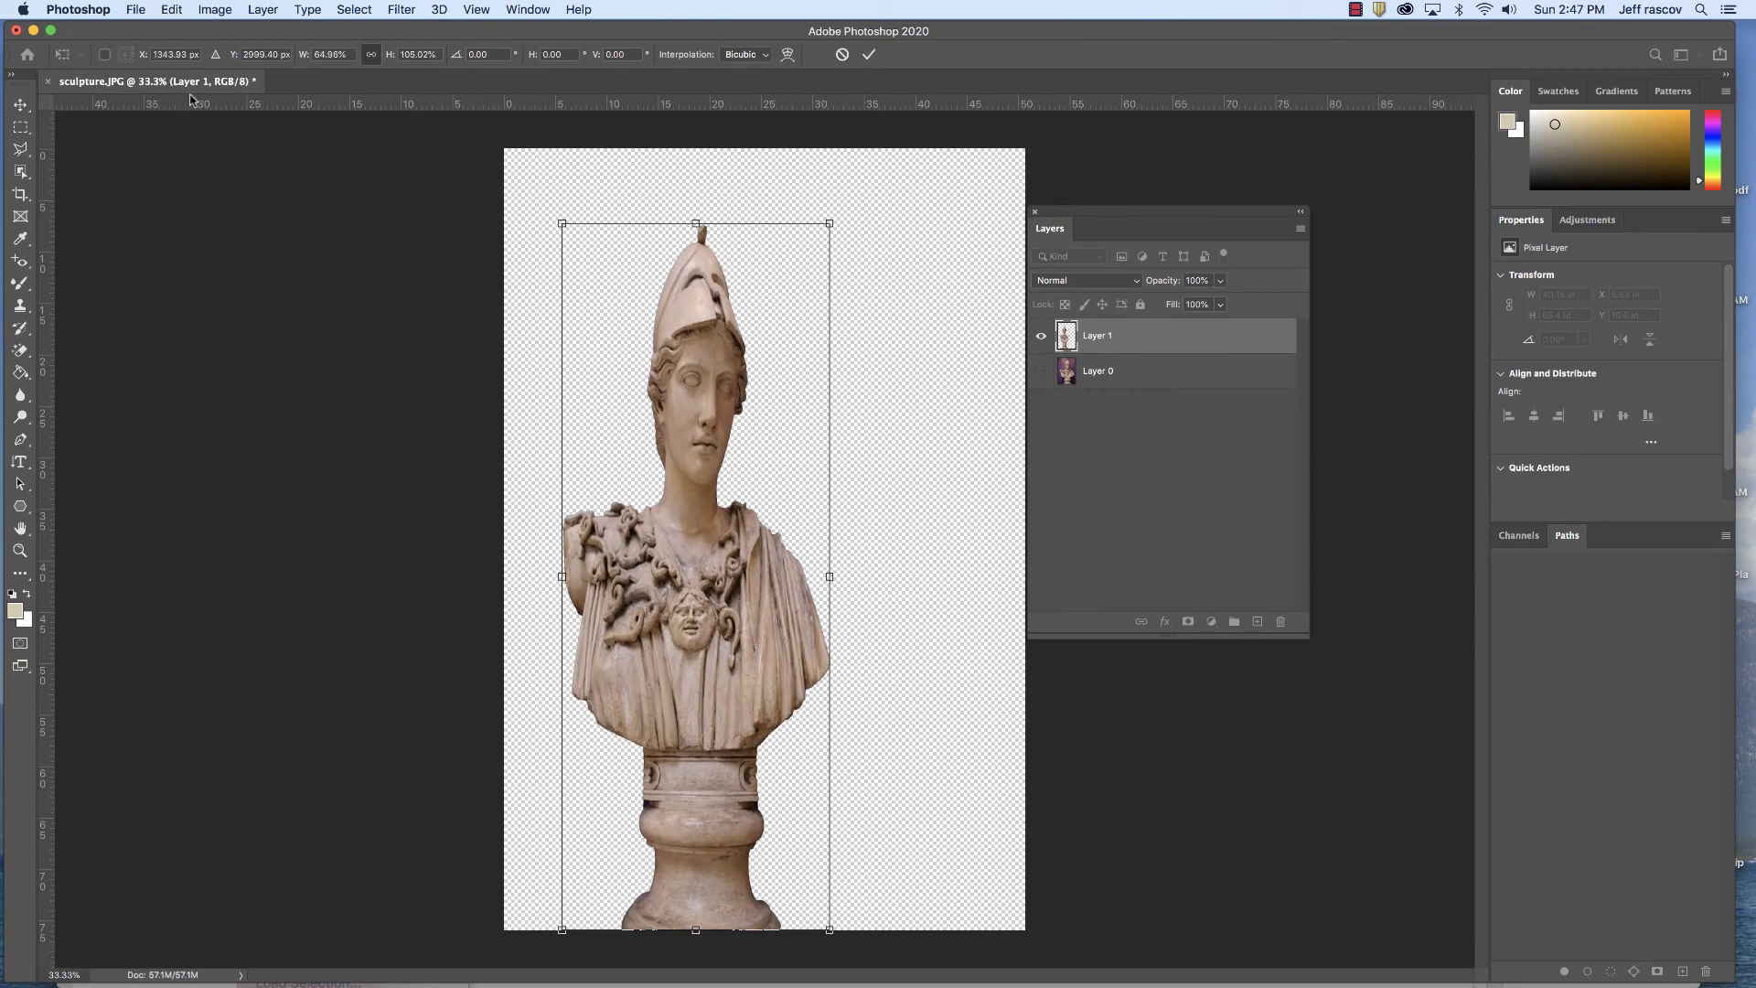
key(super+z)
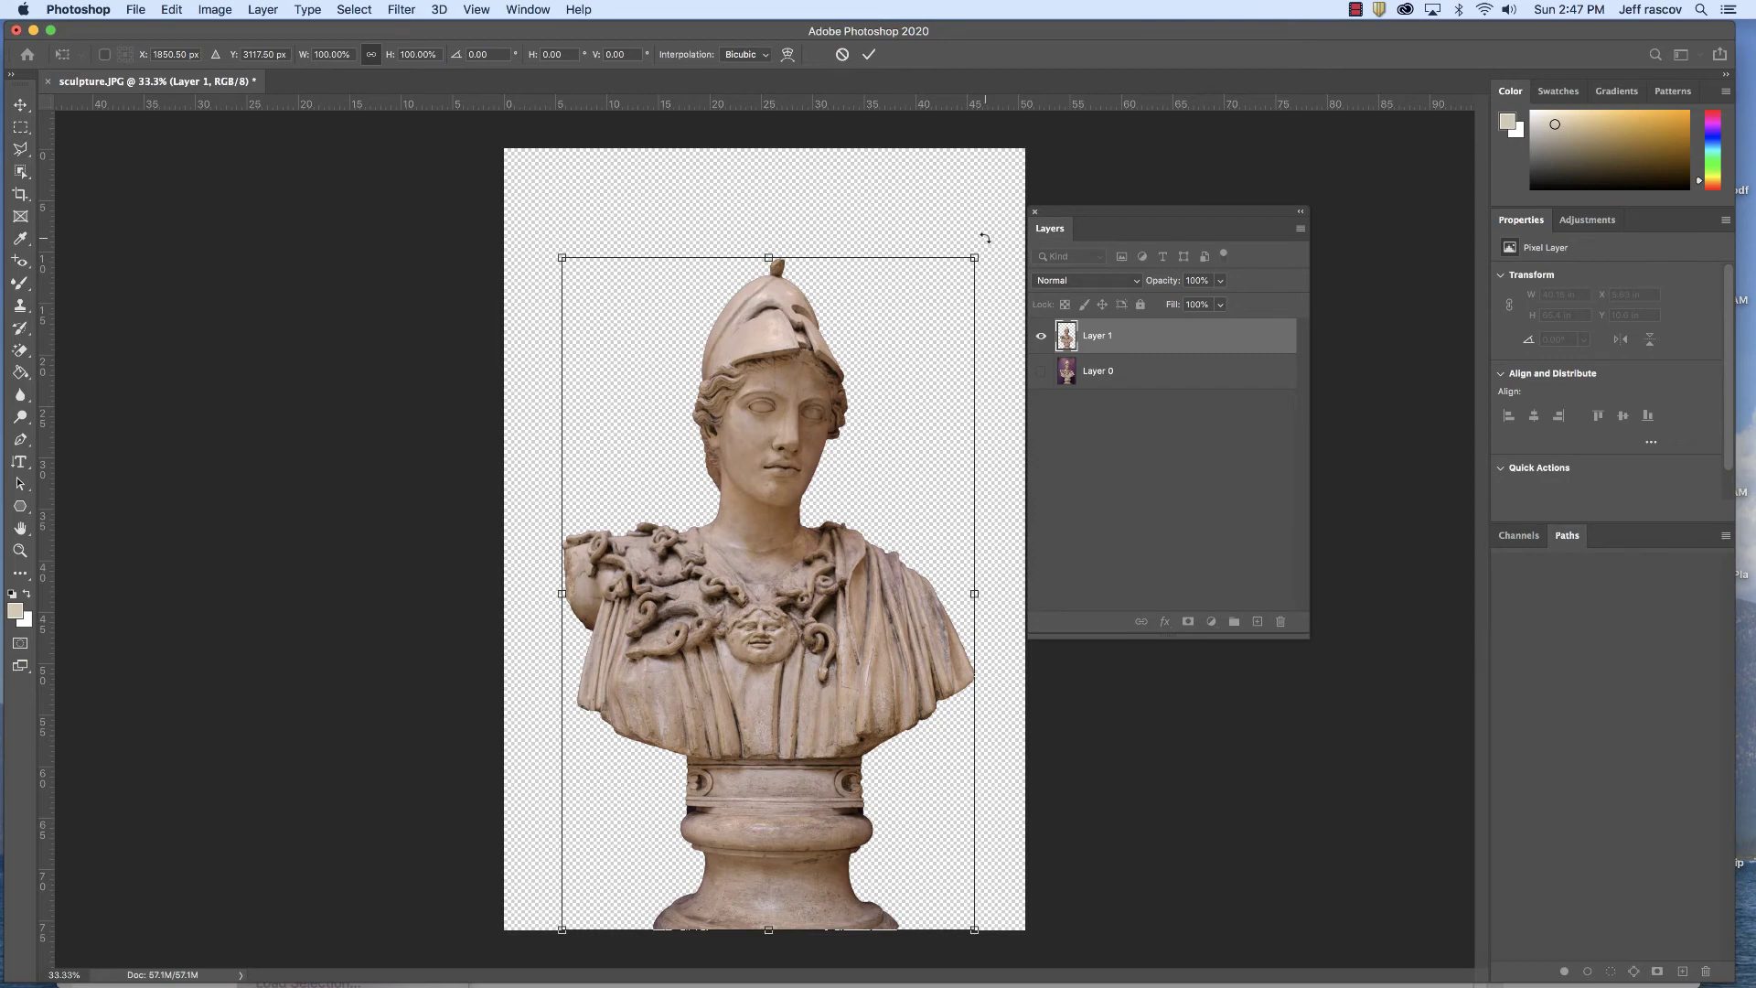
drag(984, 238, 718, 656)
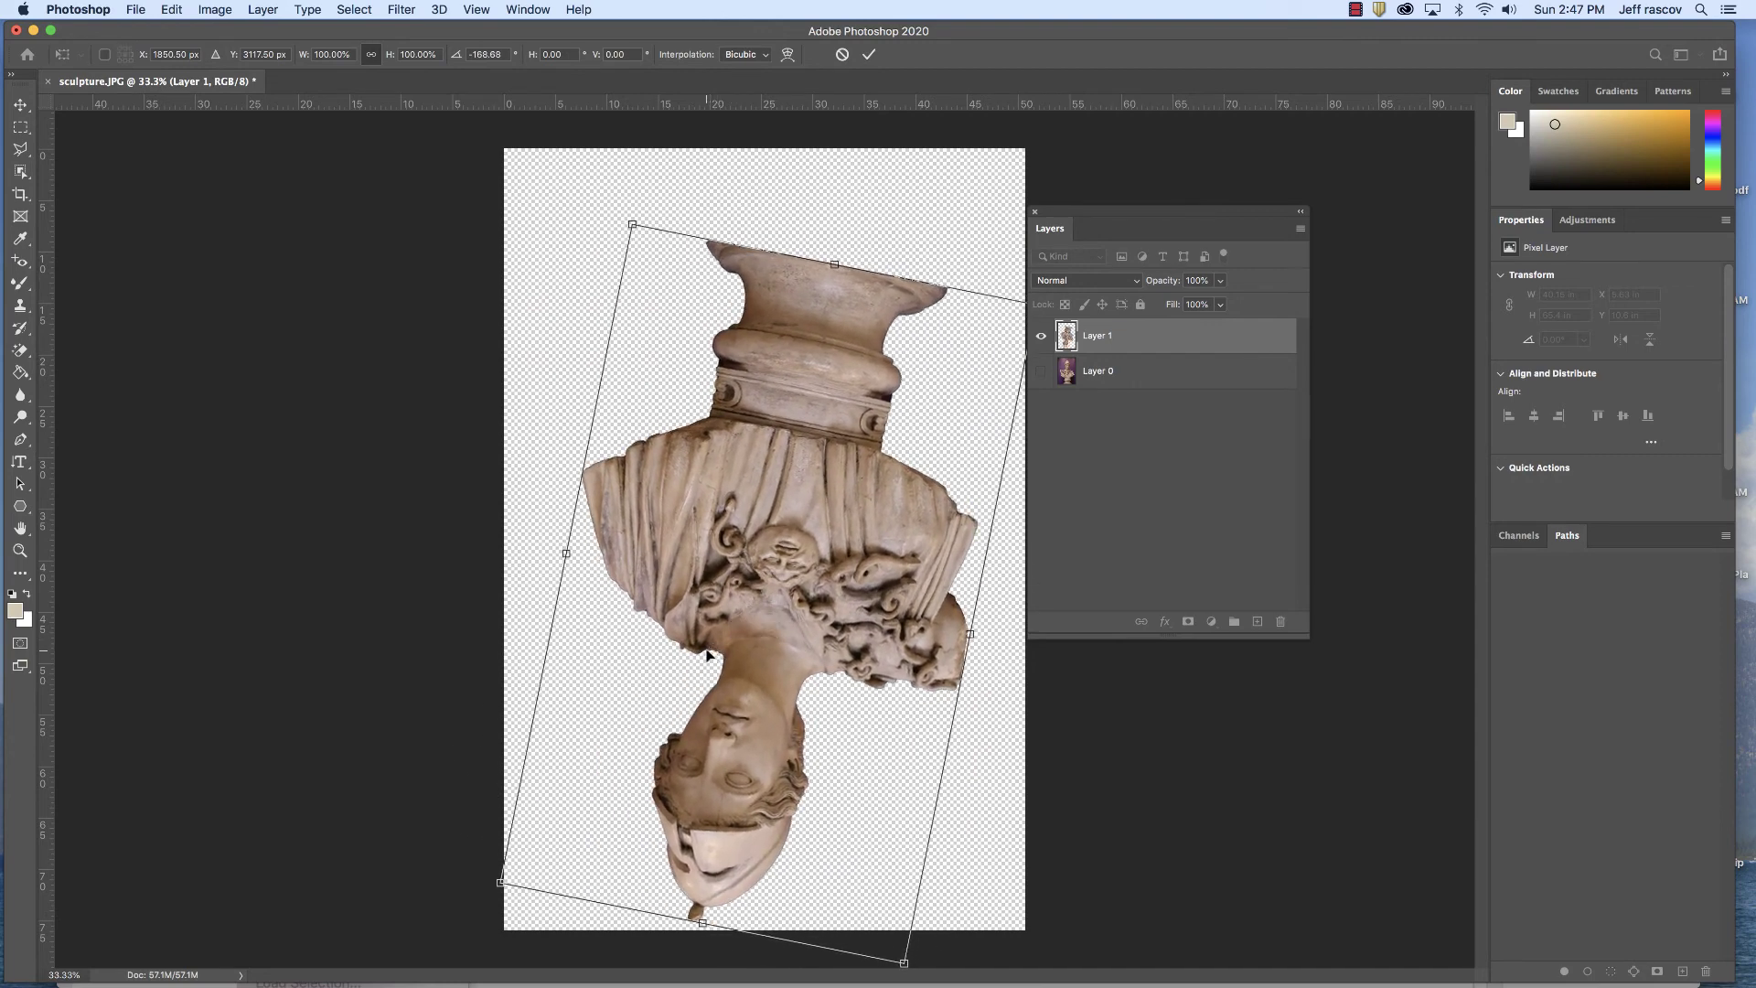
click(171, 9)
click(183, 31)
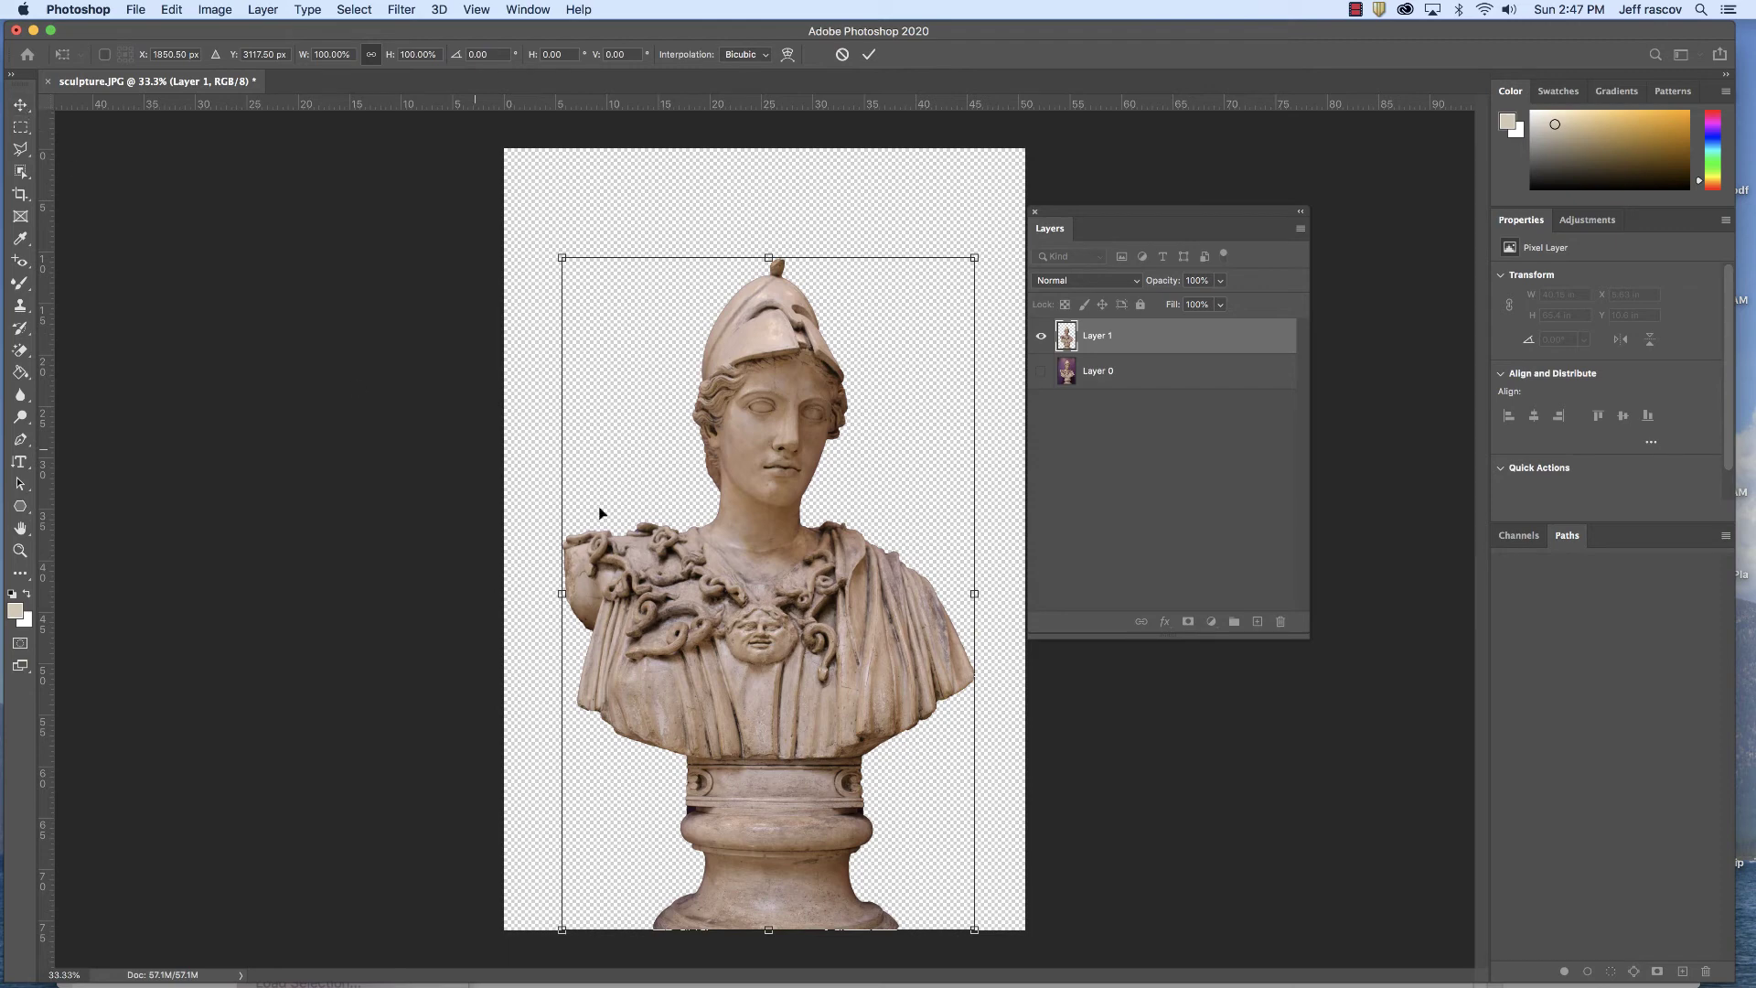
- Move the bust on Layer 1 up and to the right on the canvas, to about X 9.83 in, Y 1.79 in
scroll(755, 600, down, 5)
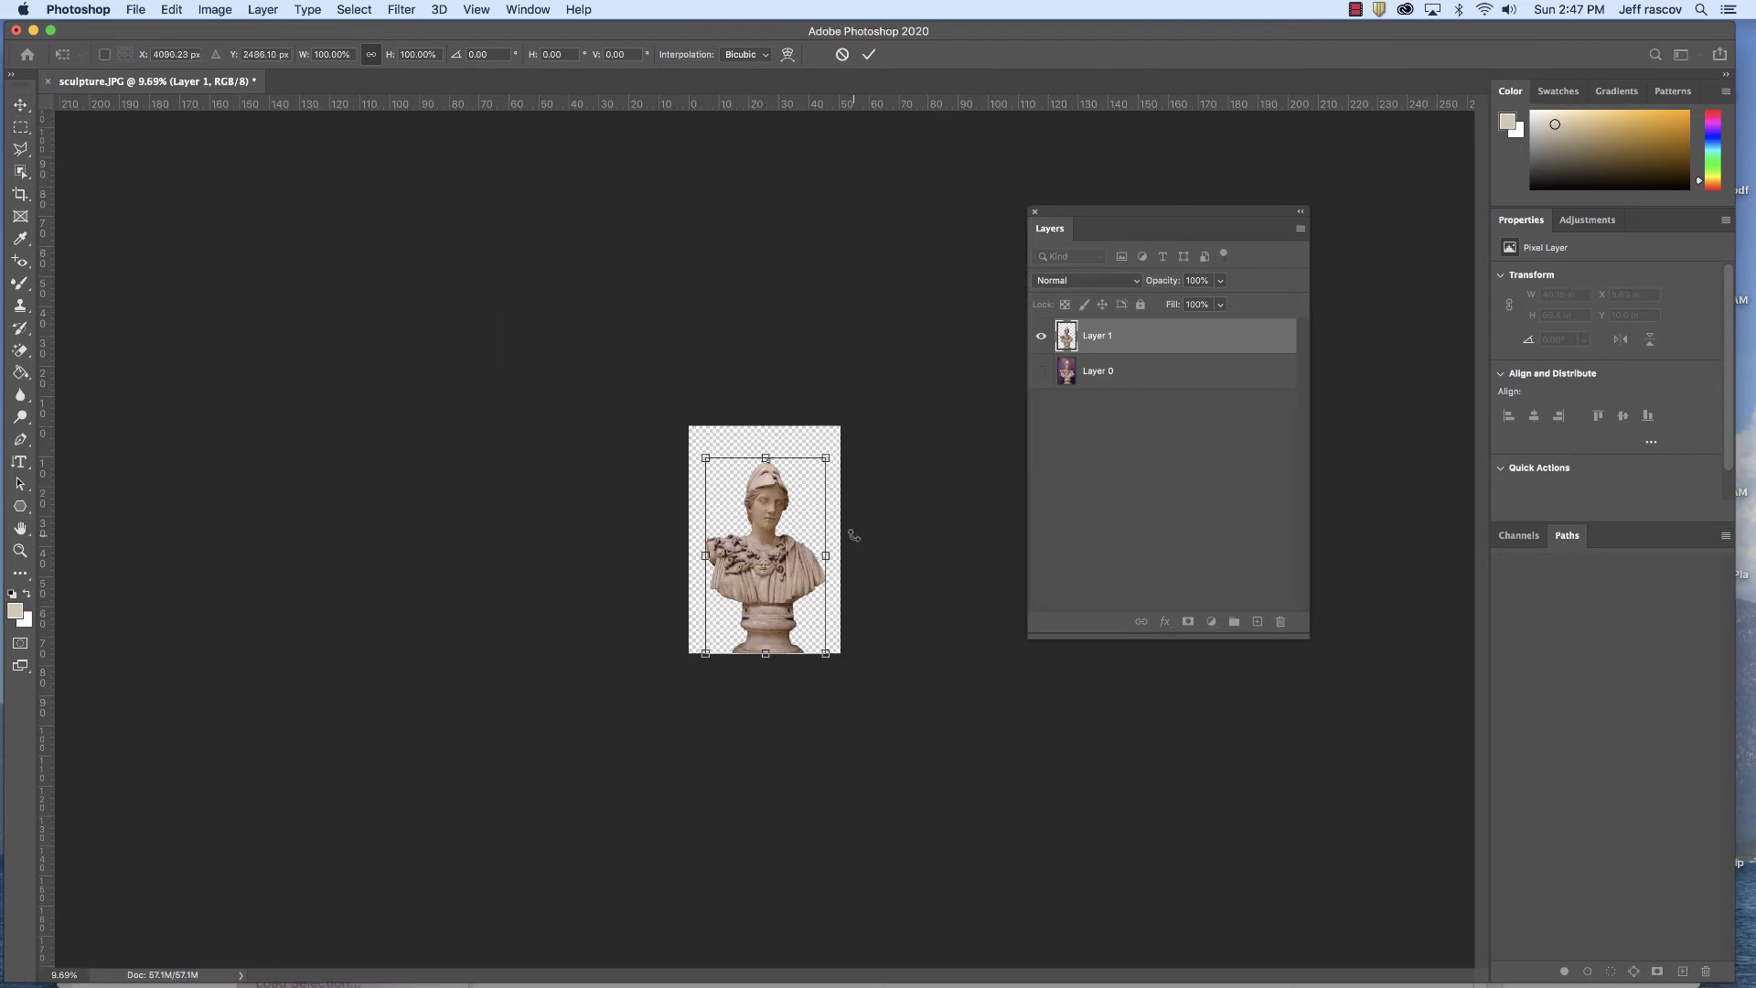
key(super+equal)
key(super+equal)
key(super+equal)
key(super+equal)
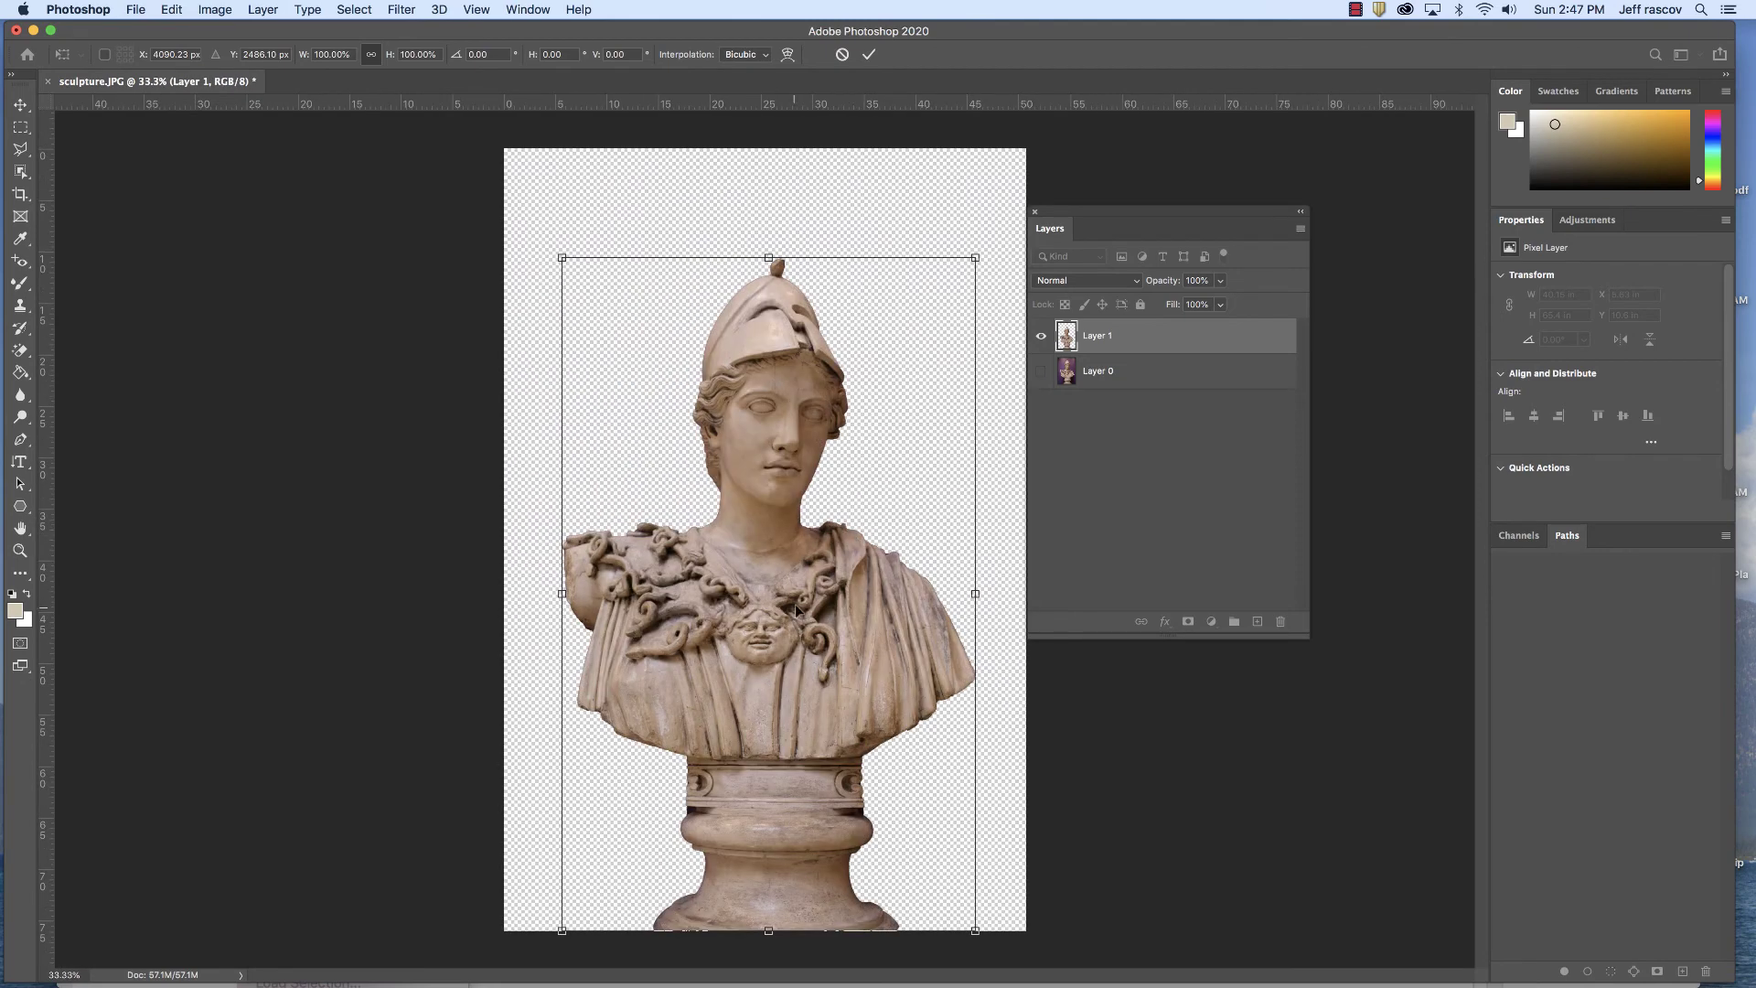
drag(776, 613, 858, 559)
click(1134, 341)
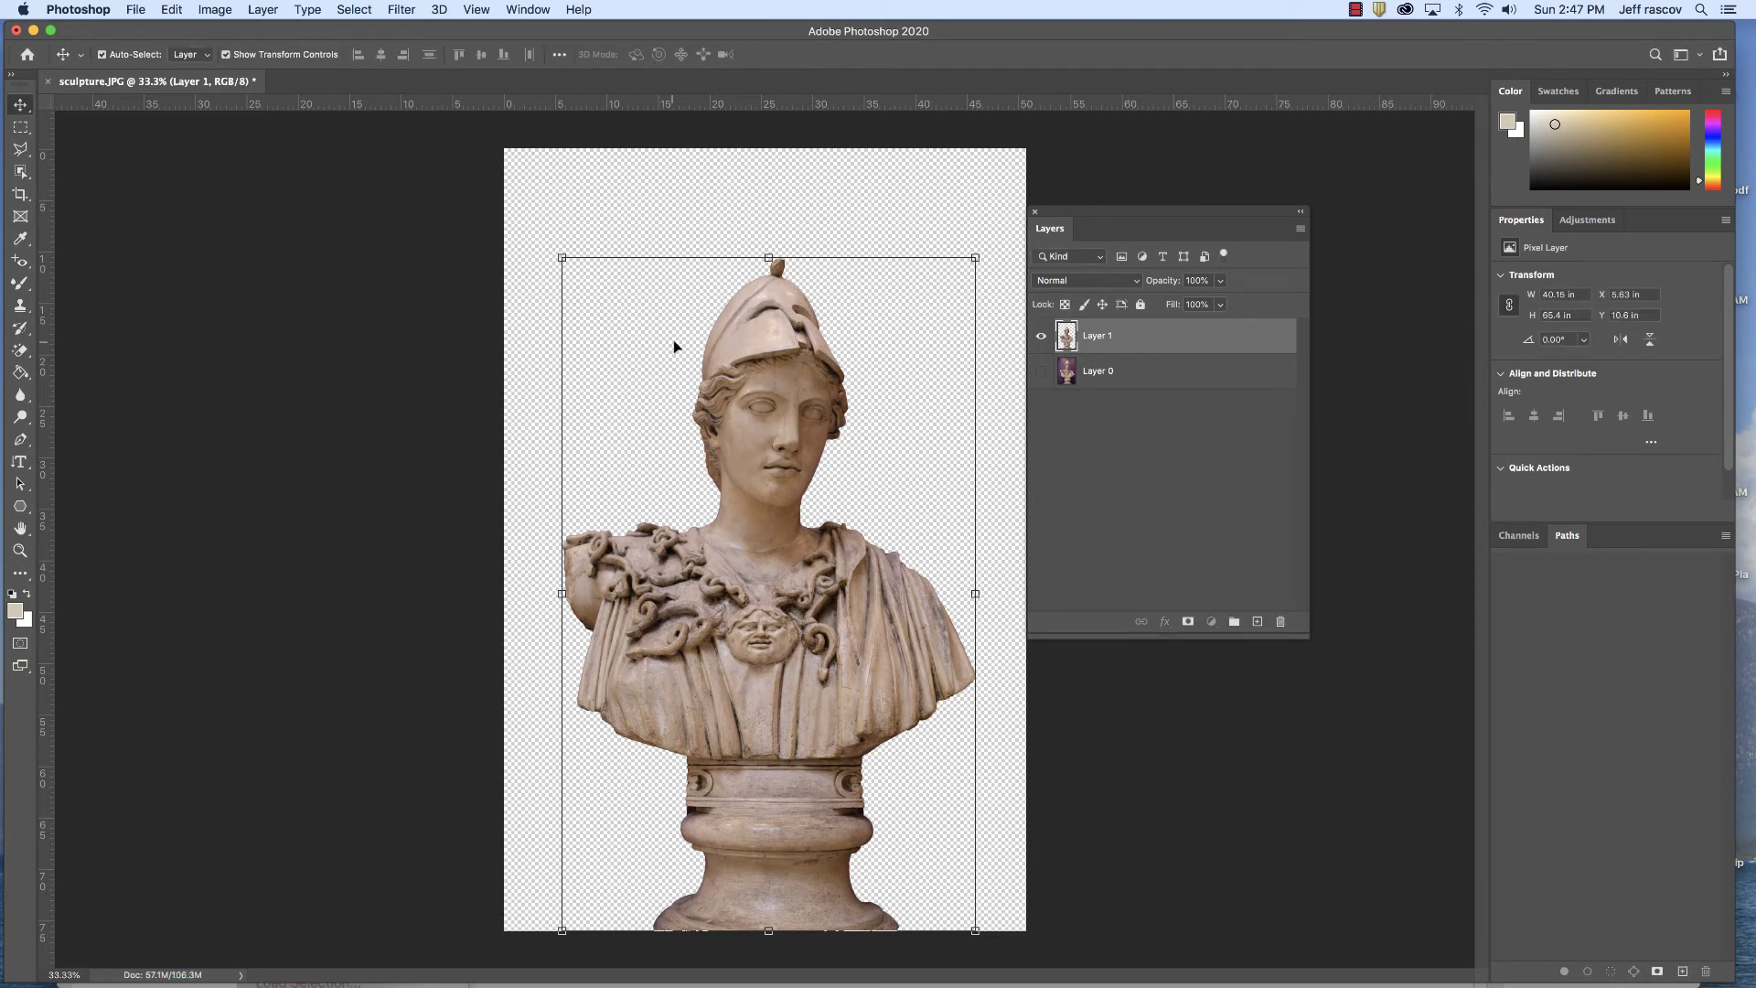
drag(794, 421, 836, 377)
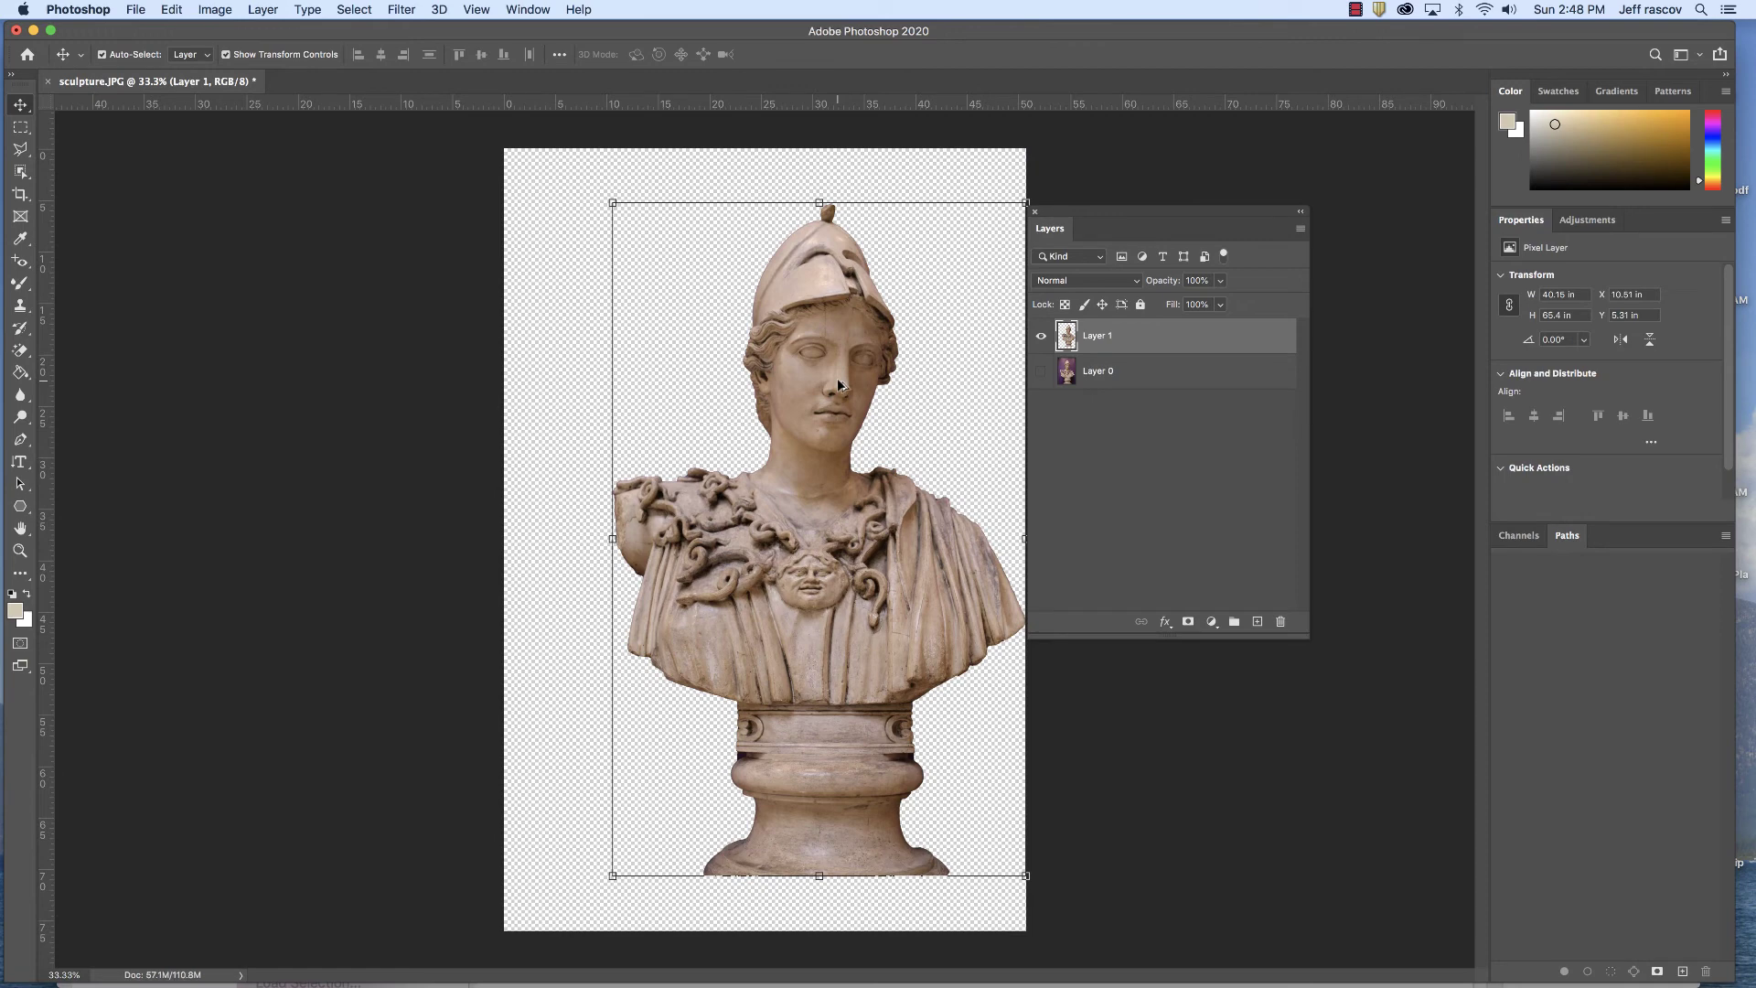
drag(889, 354, 826, 331)
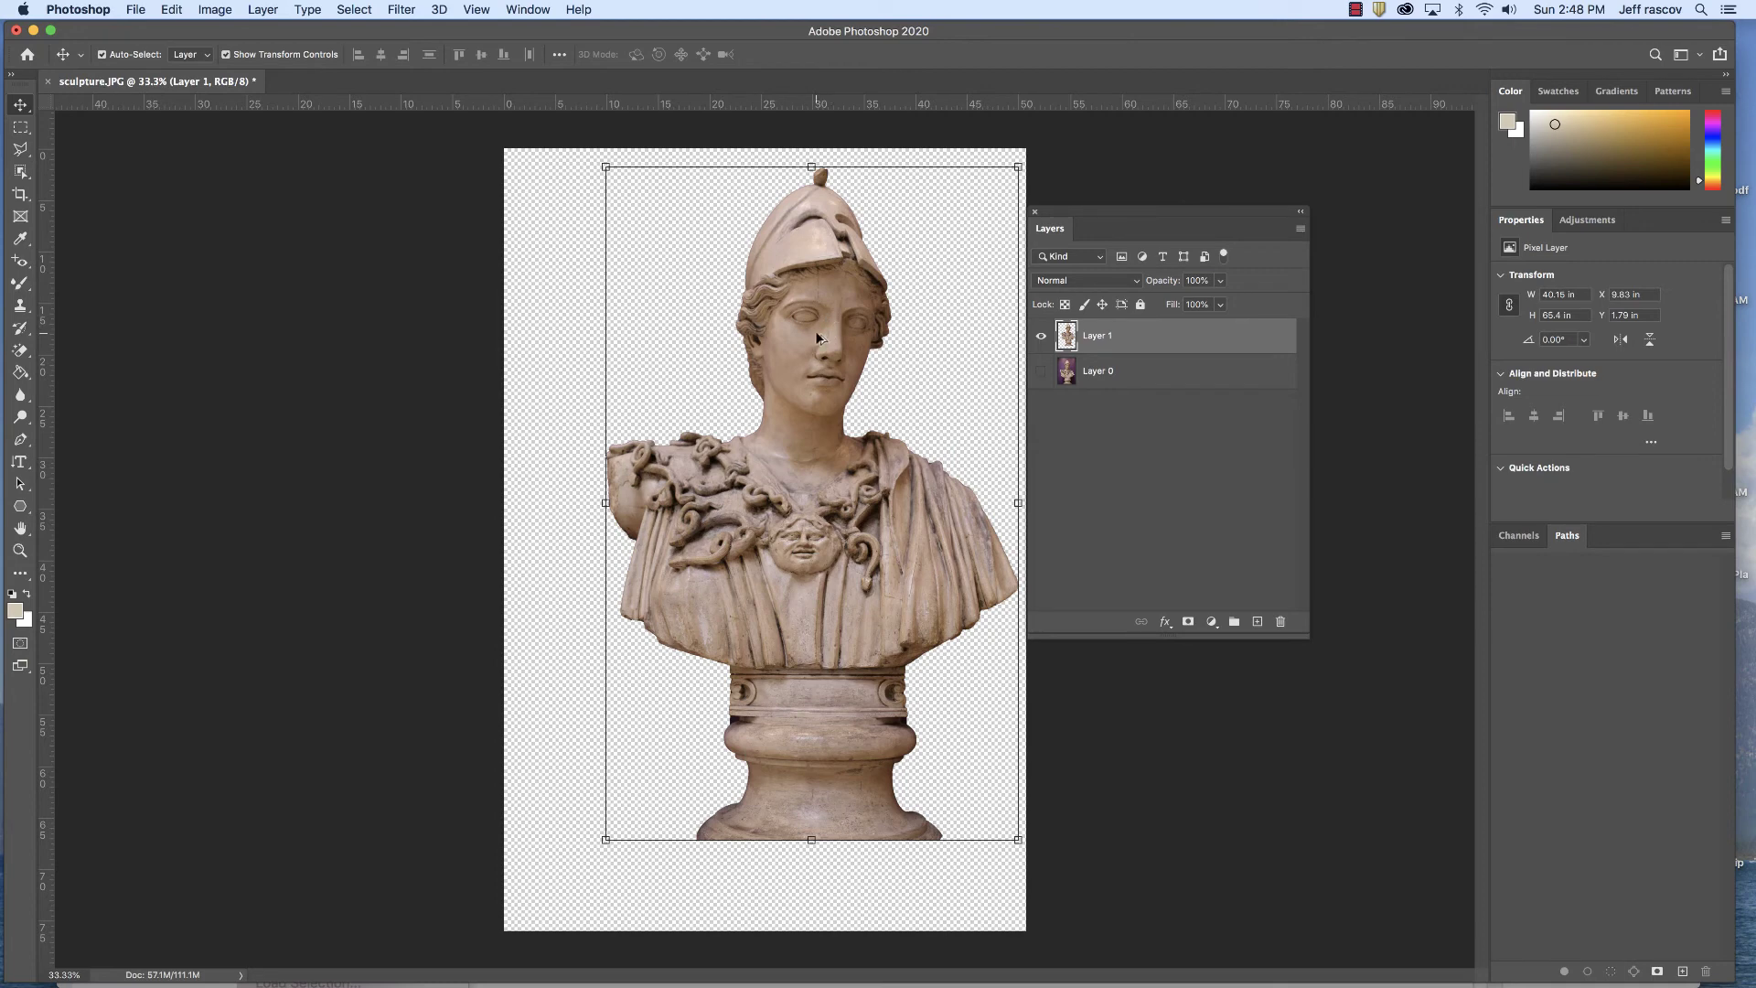
- Duplicate the bust on Layer 1 into five overlapping copies spread across the canvas, each on its own layer
scroll(820, 337, down, 5)
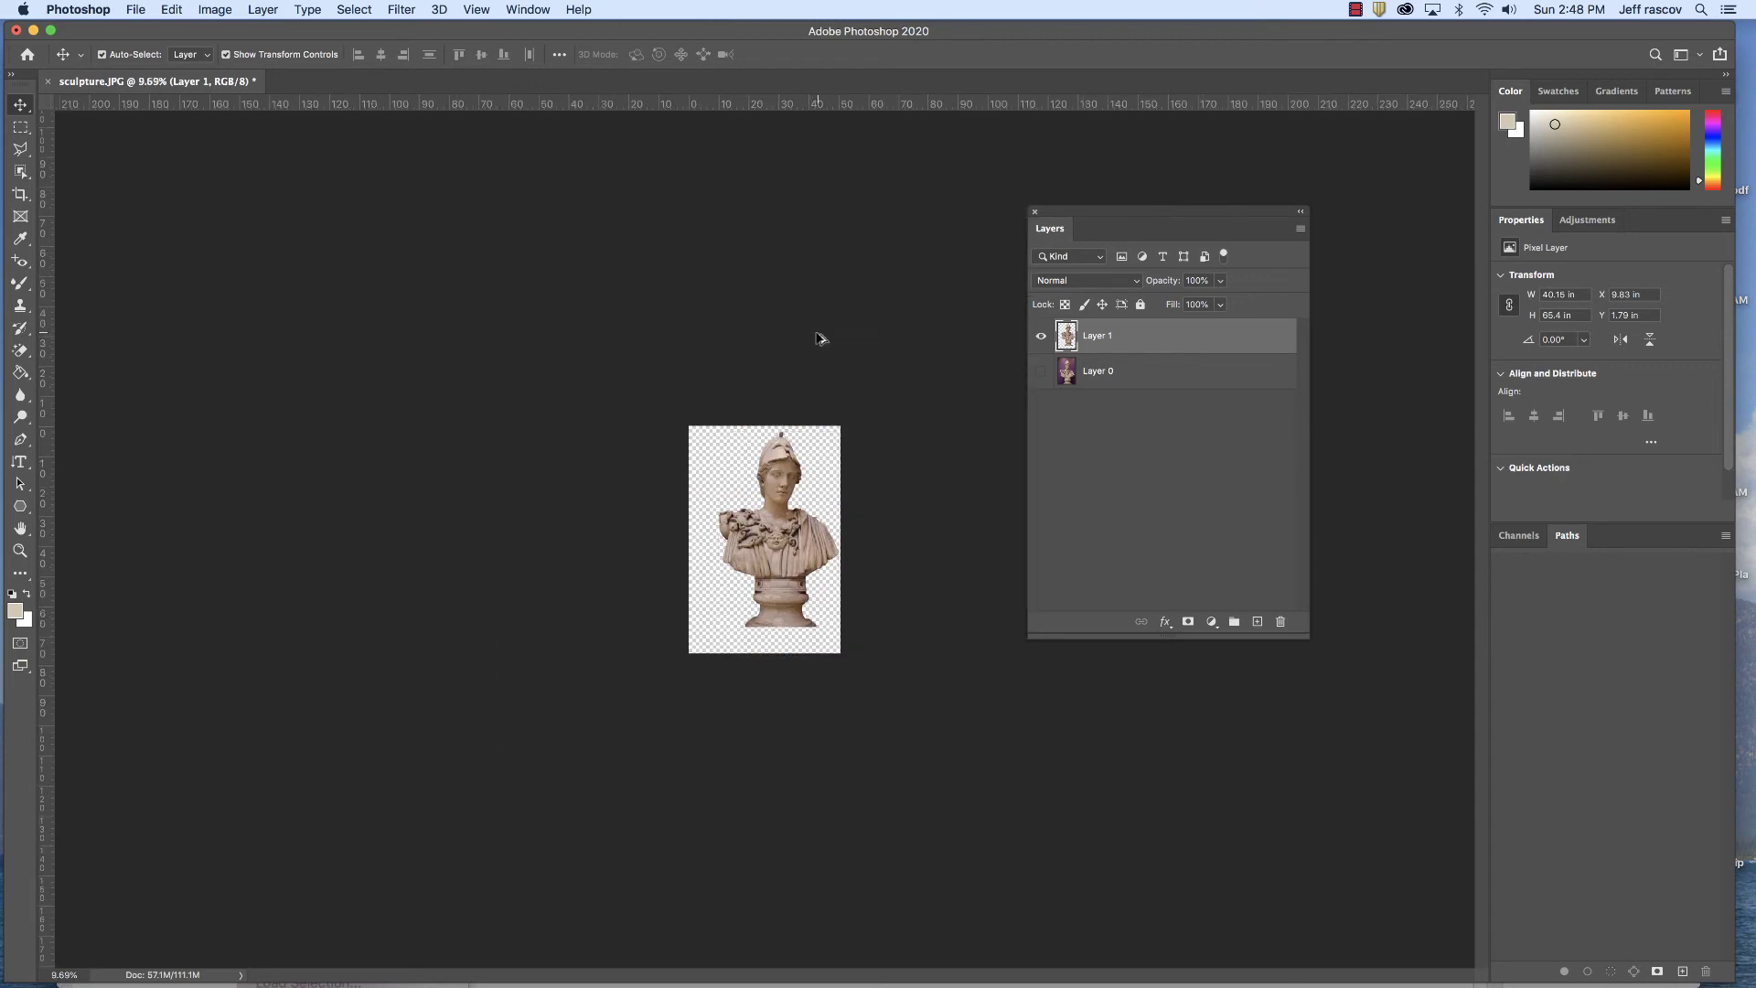
click(670, 437)
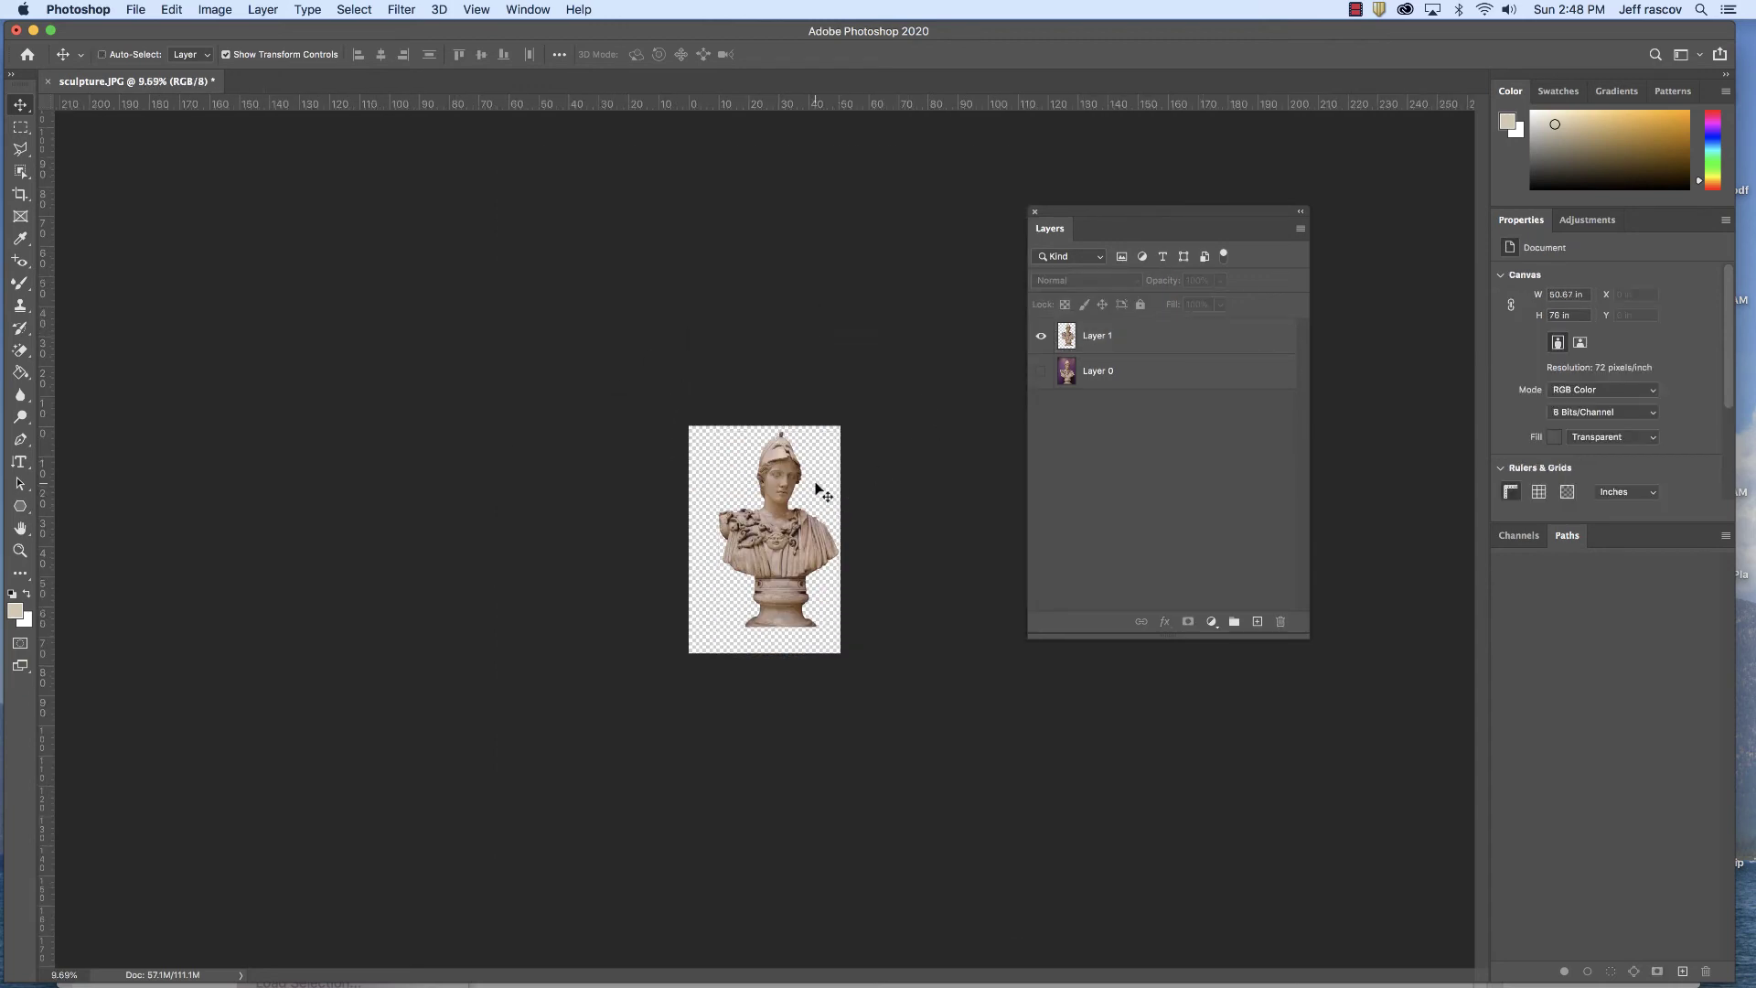
scroll(820, 494, up, 5)
super+click(836, 358)
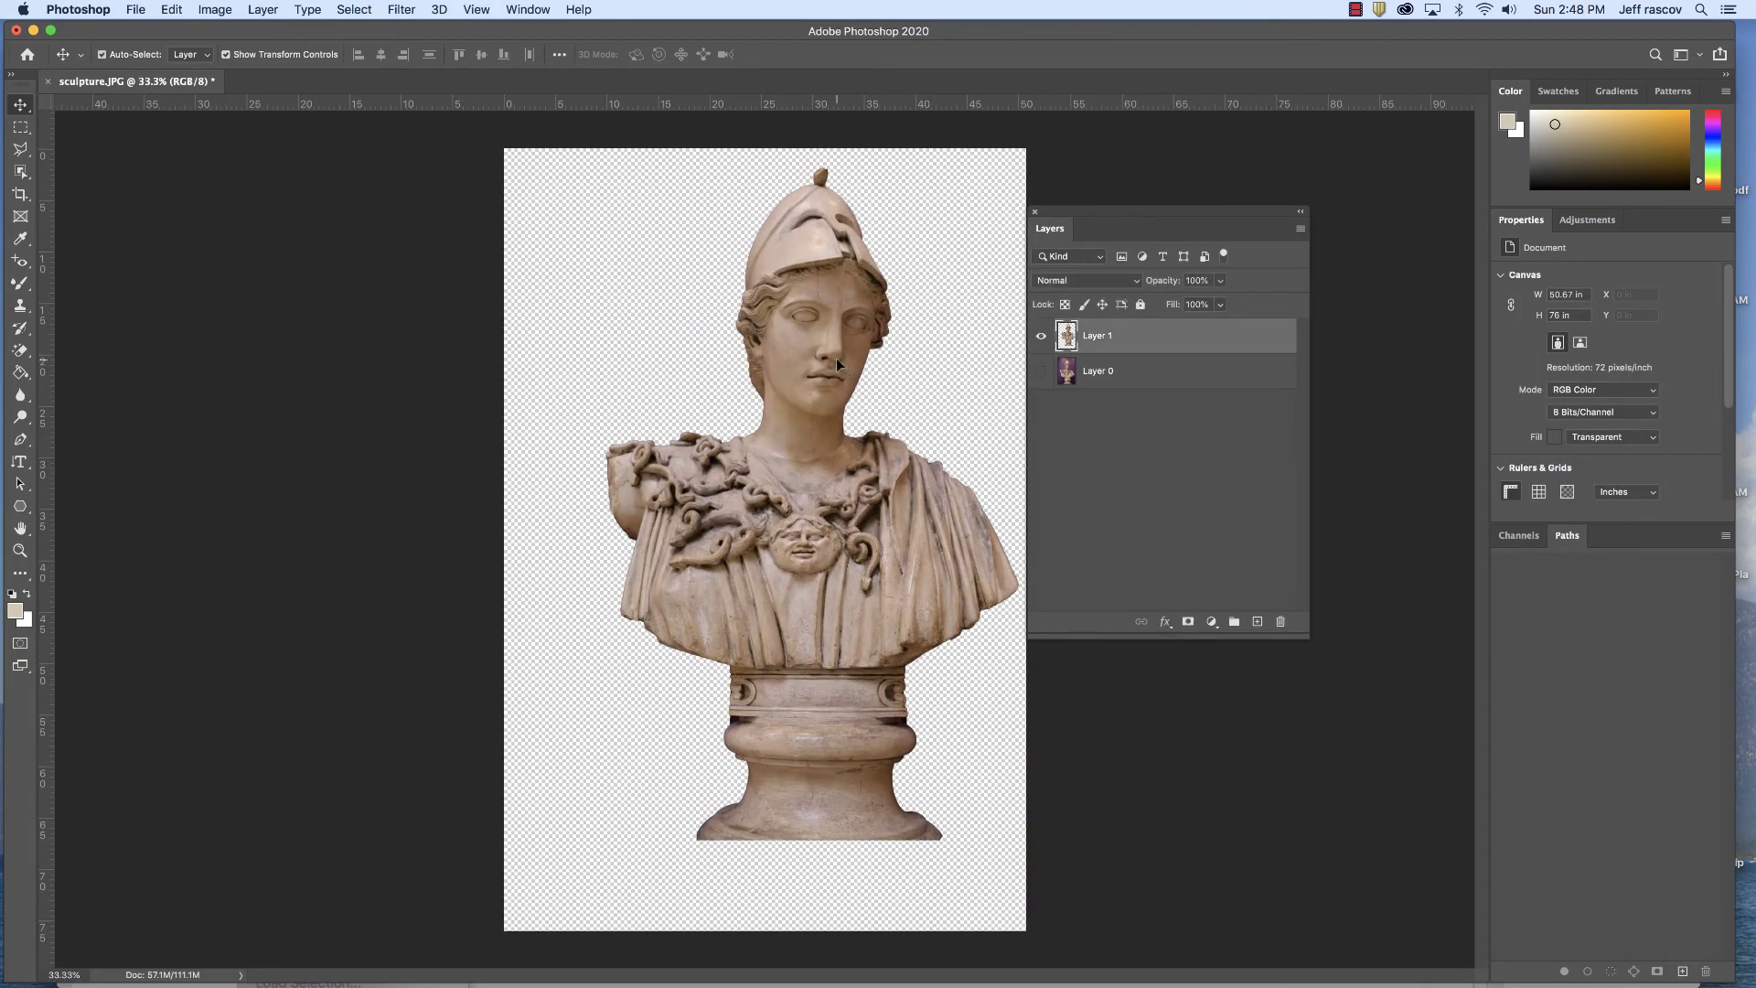
click(833, 365)
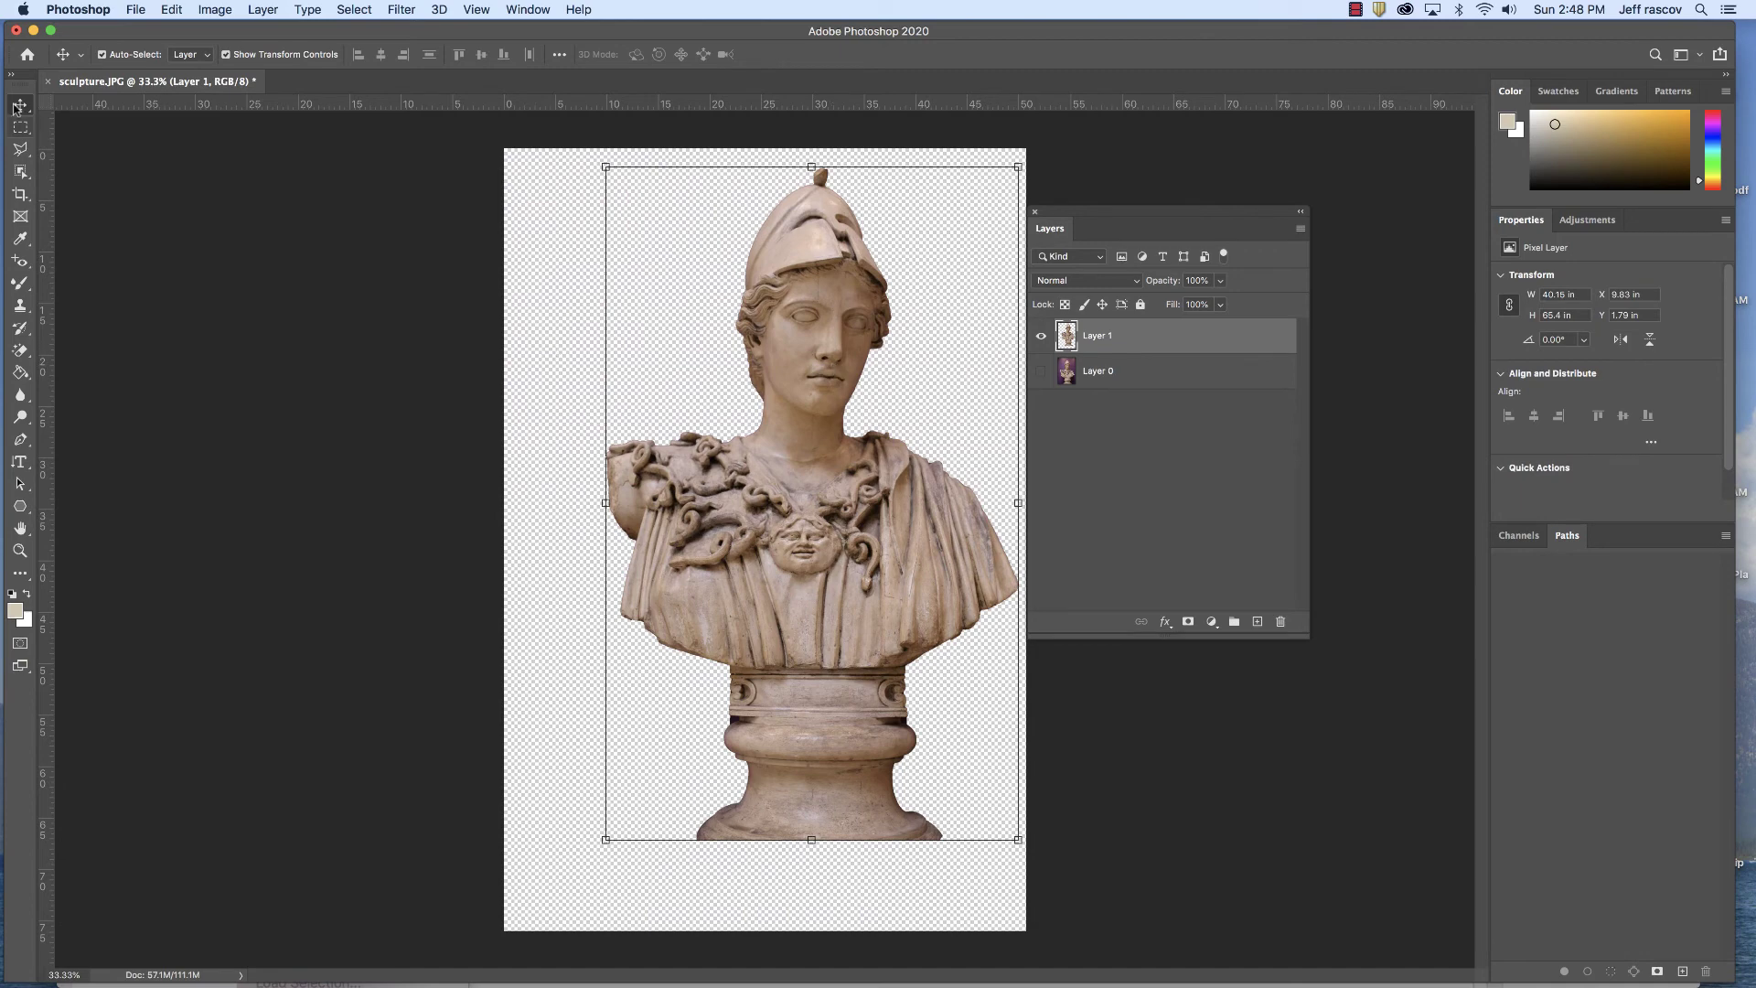
drag(825, 381, 738, 444)
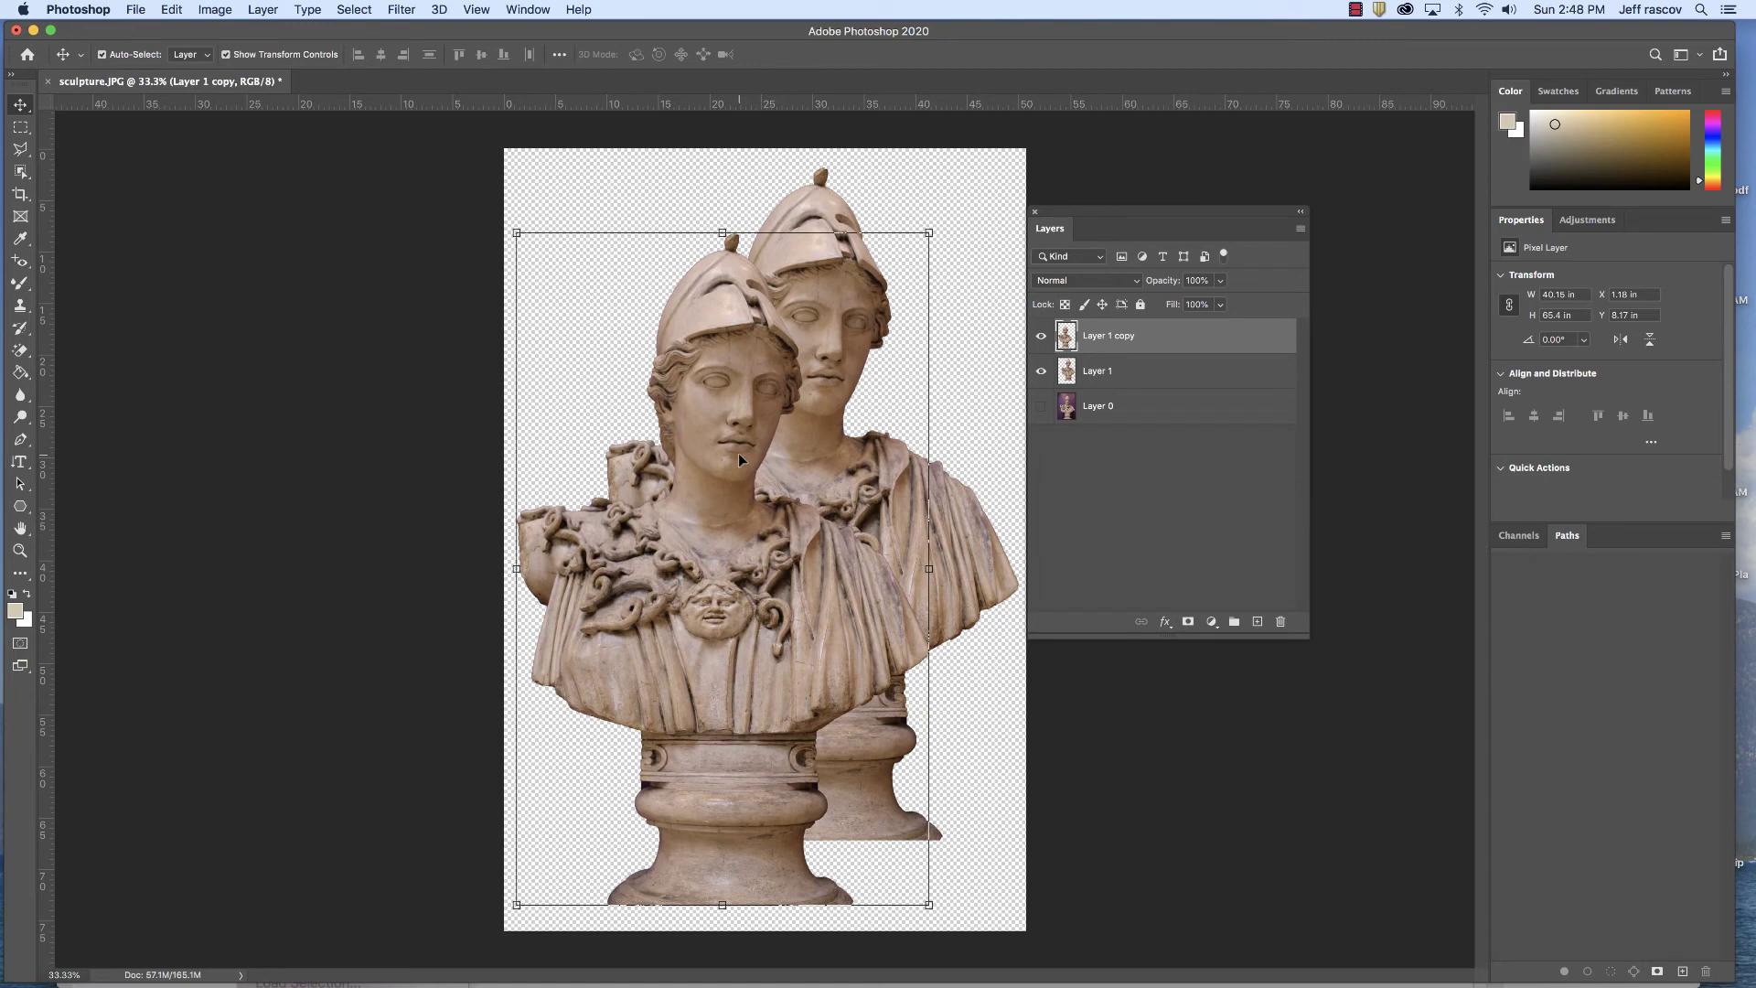
drag(739, 451, 811, 417)
key(super+j)
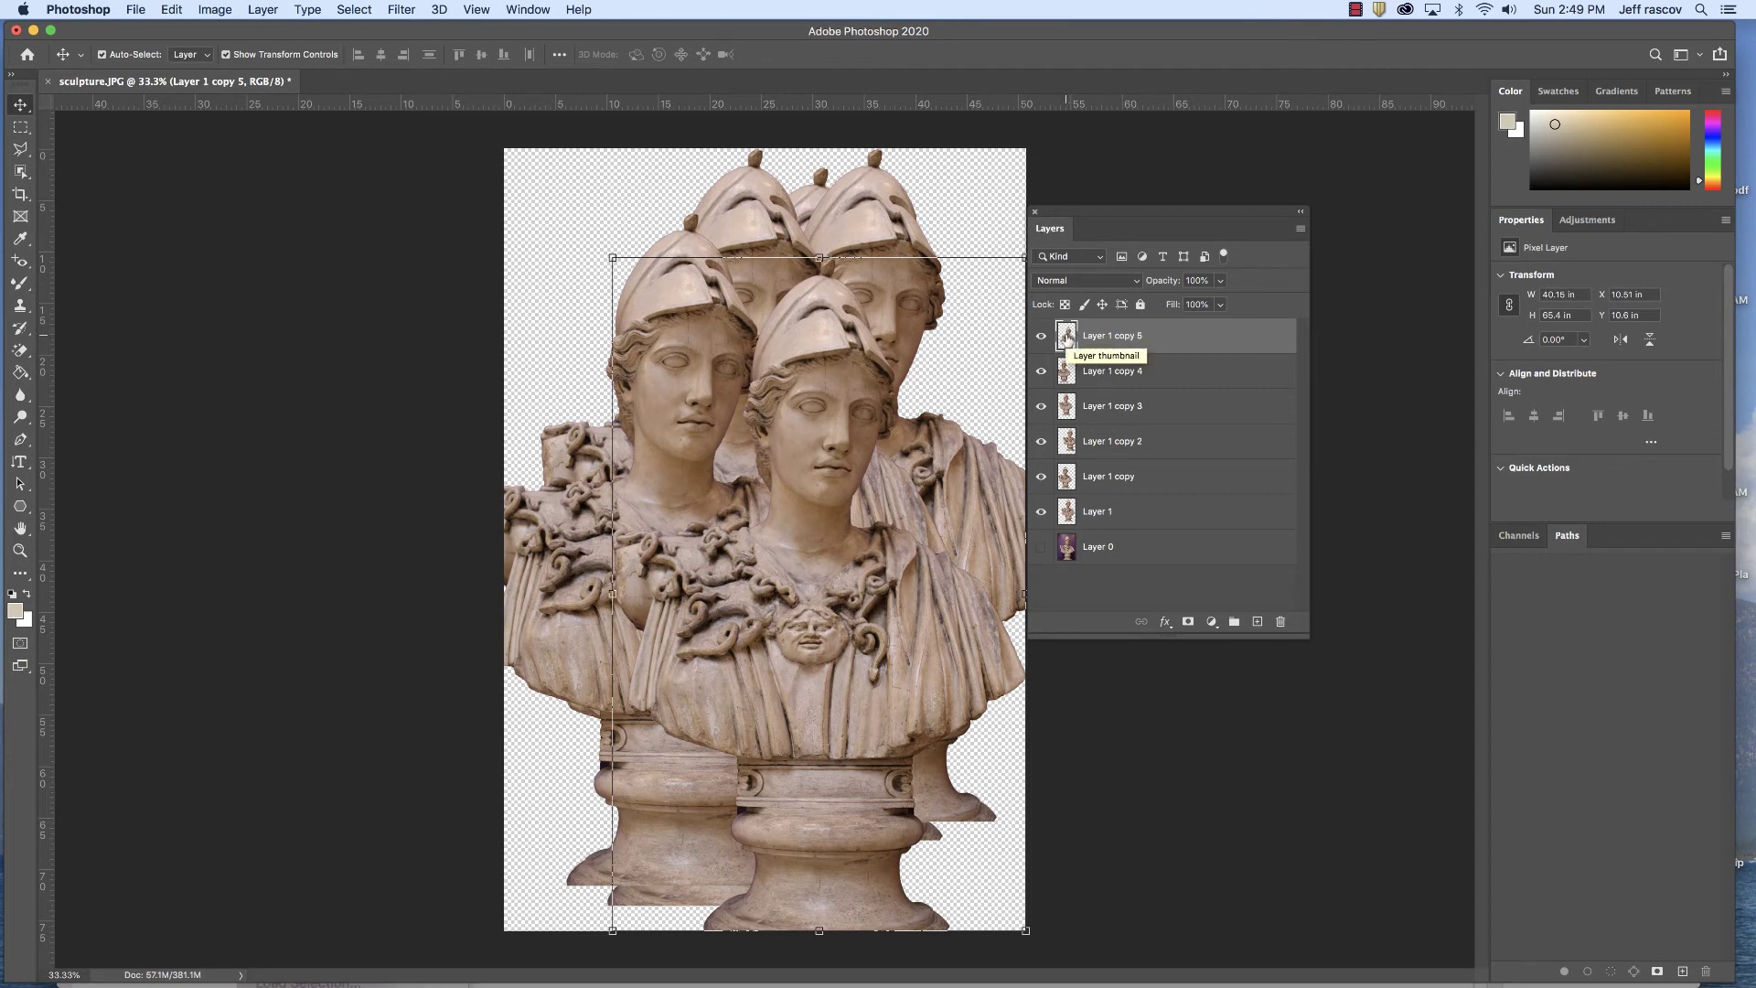
- Load Layer 1 copy 5's bust outline as a selection, fill it with black in Normal mode at 100% opacity, and deselect
key(super)
super+click(1068, 338)
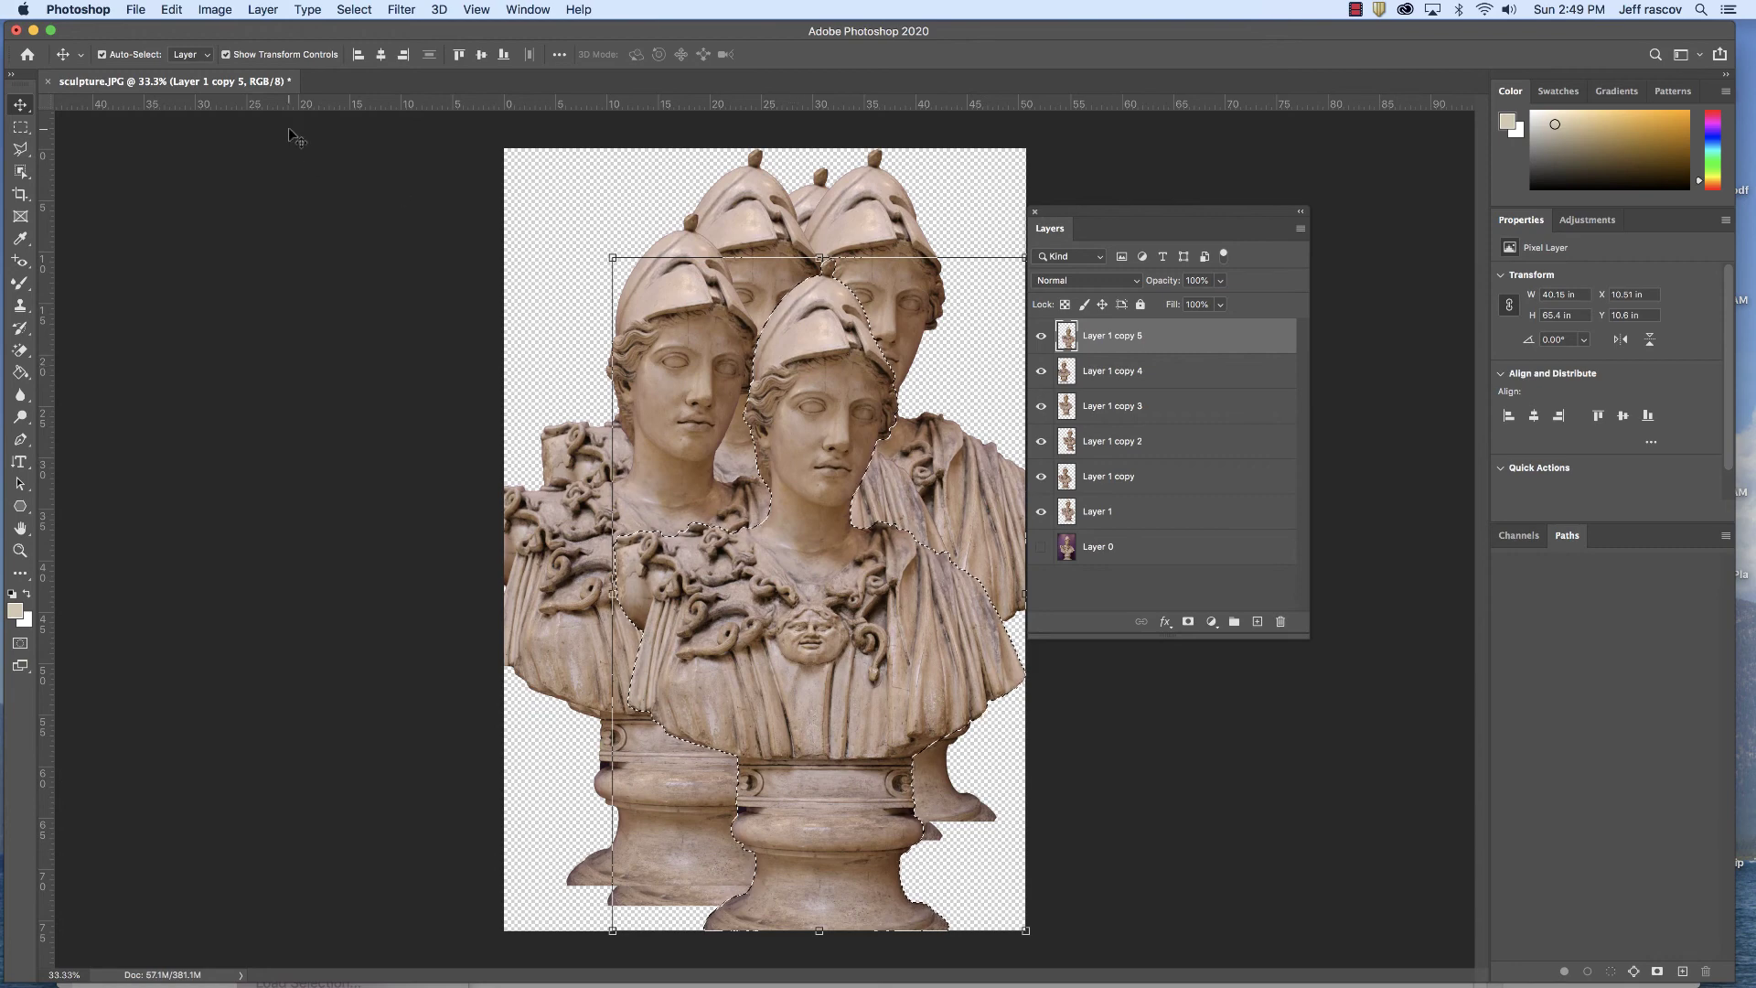
click(178, 9)
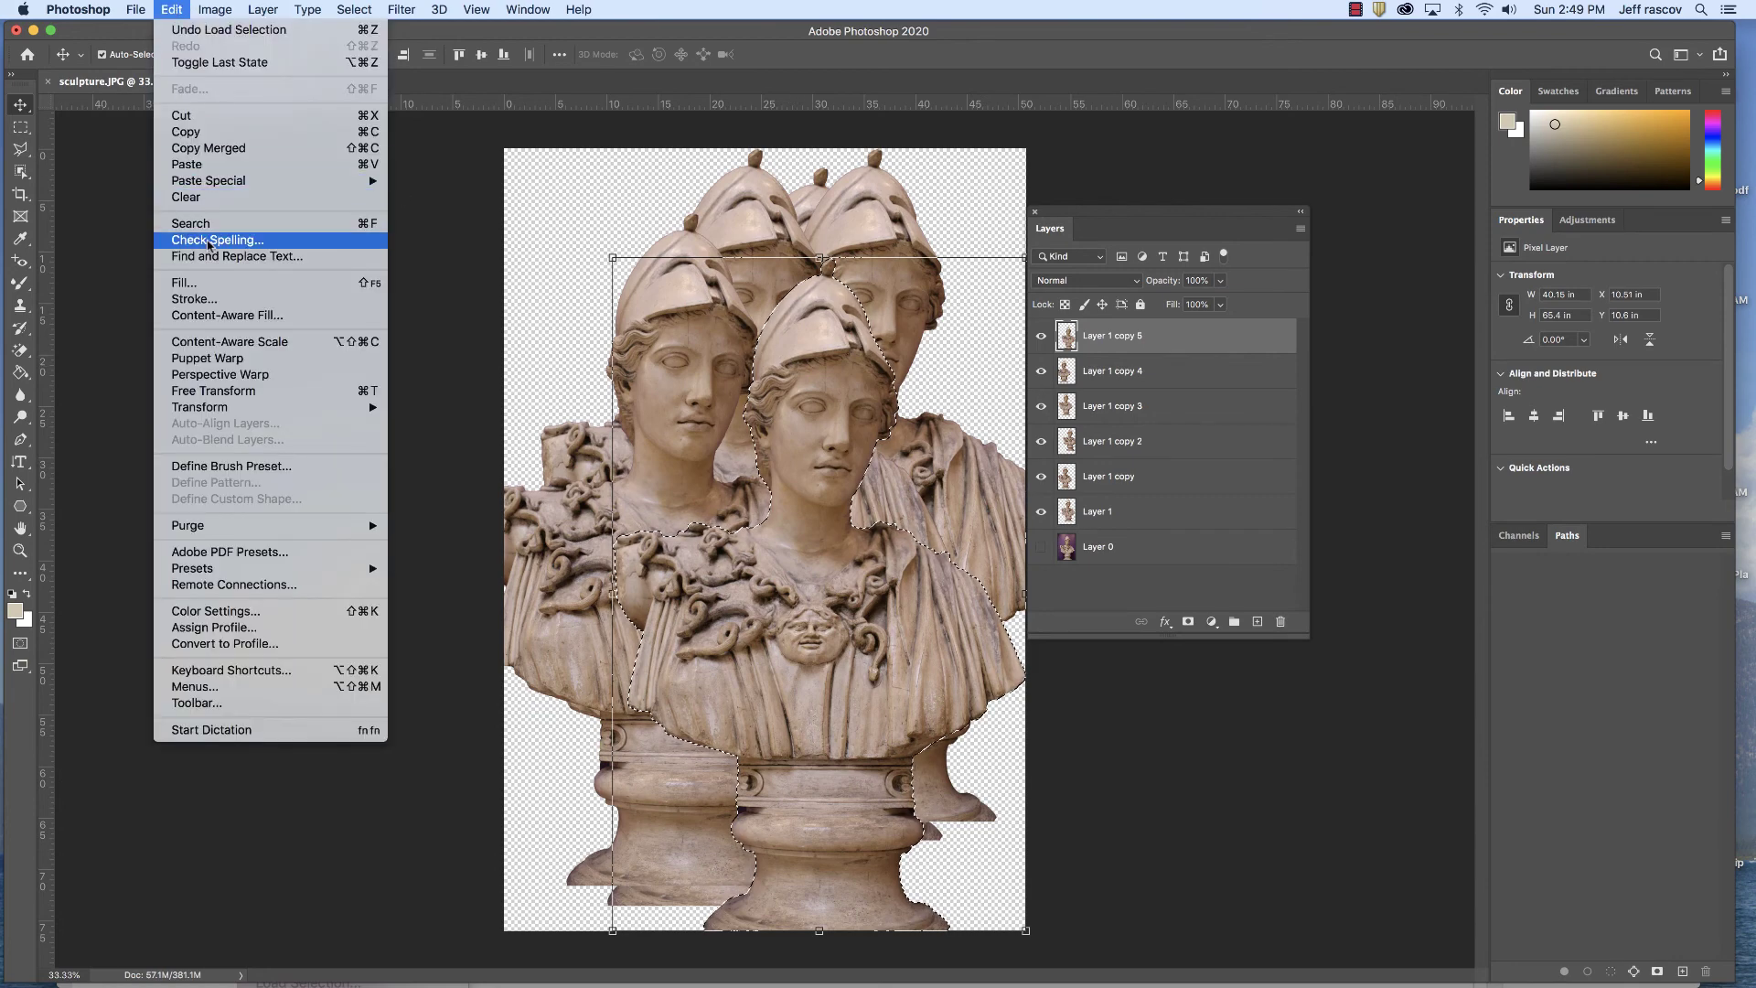
click(185, 282)
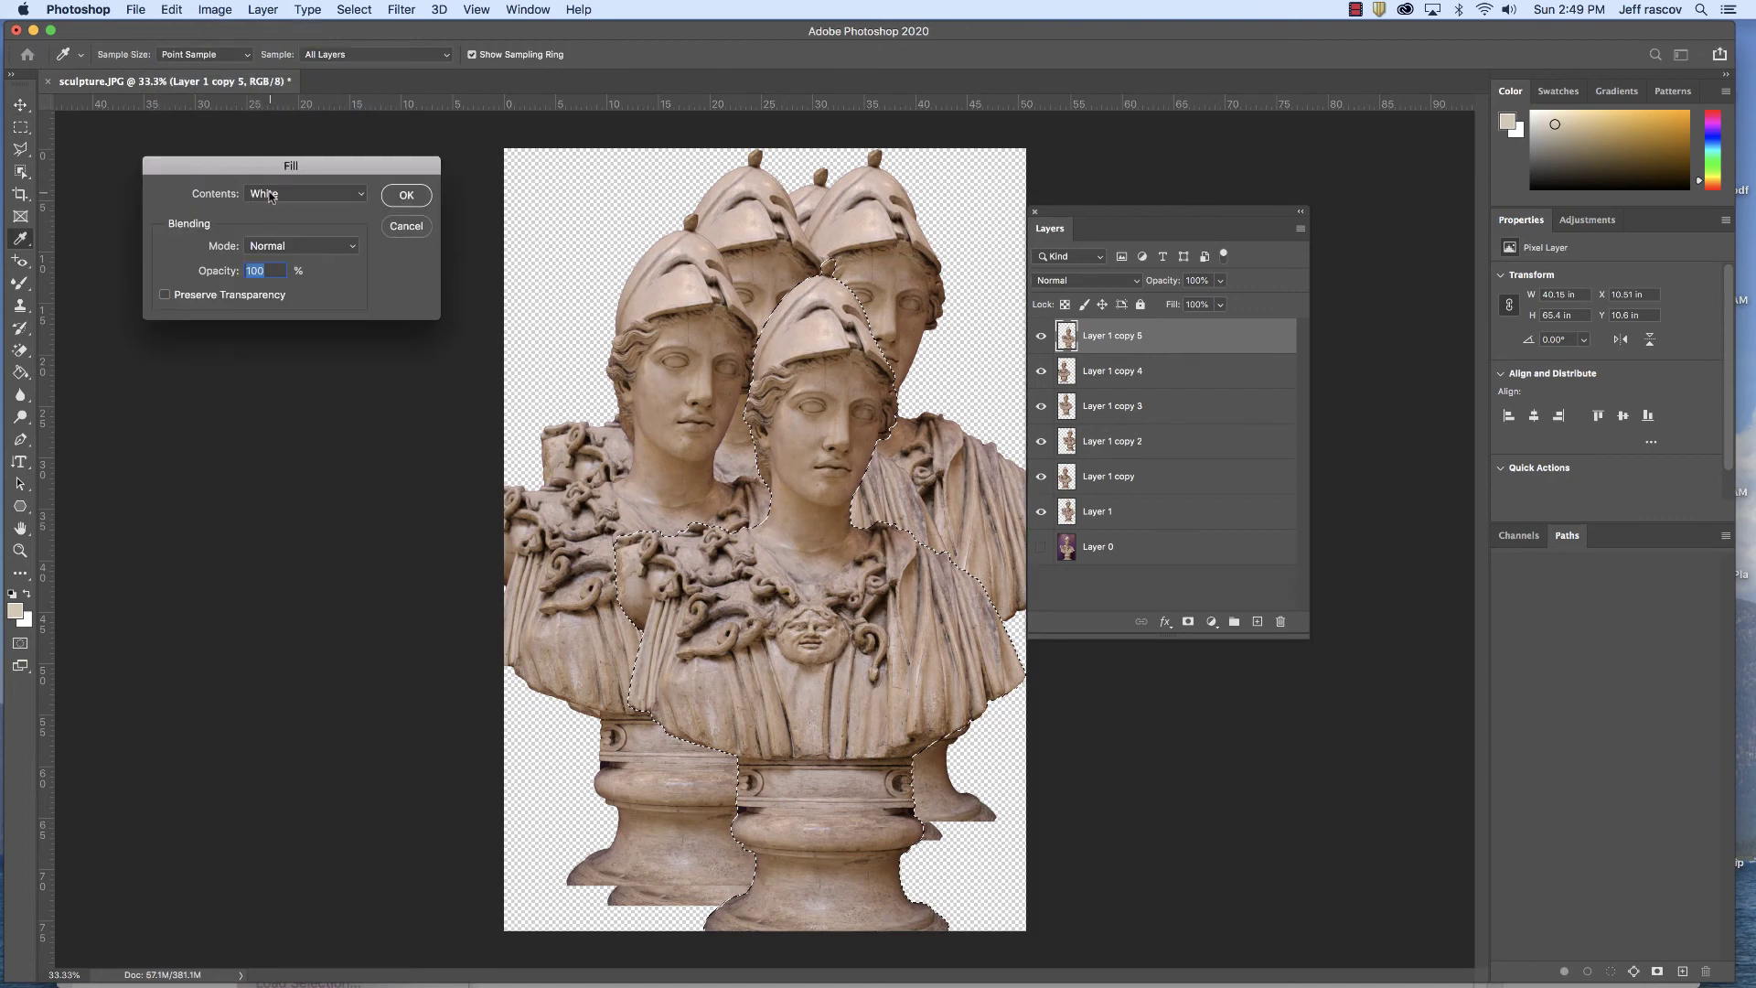
click(304, 194)
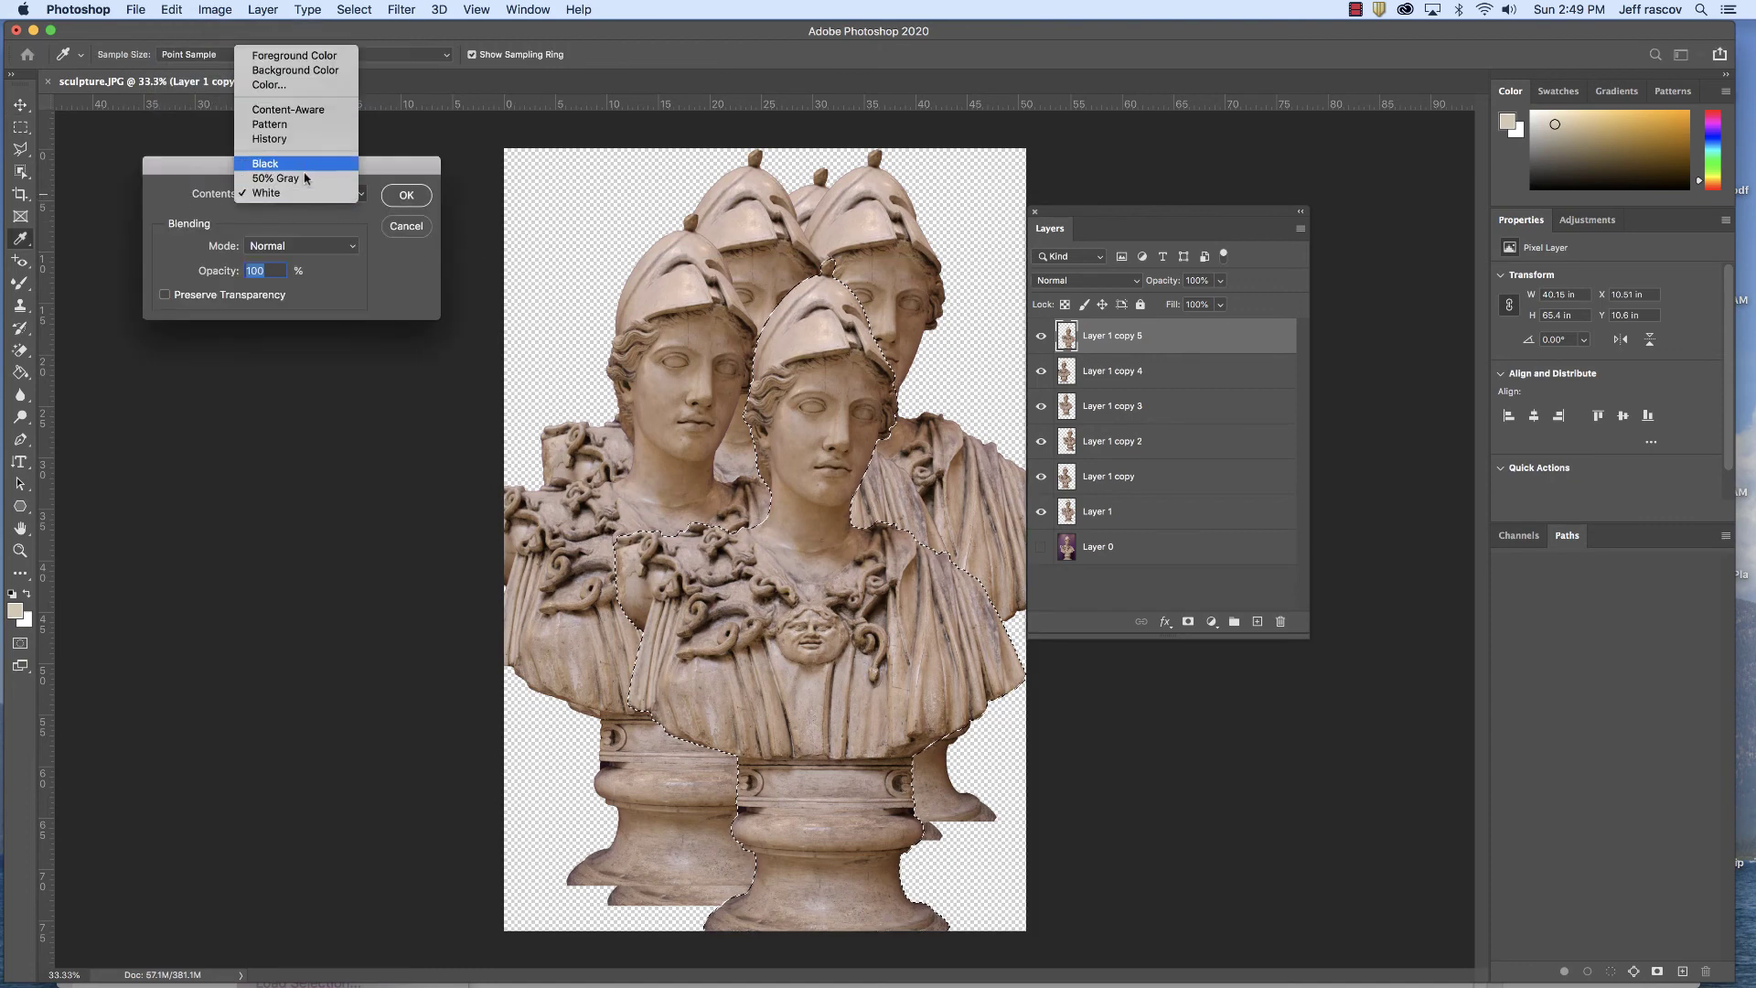
click(305, 164)
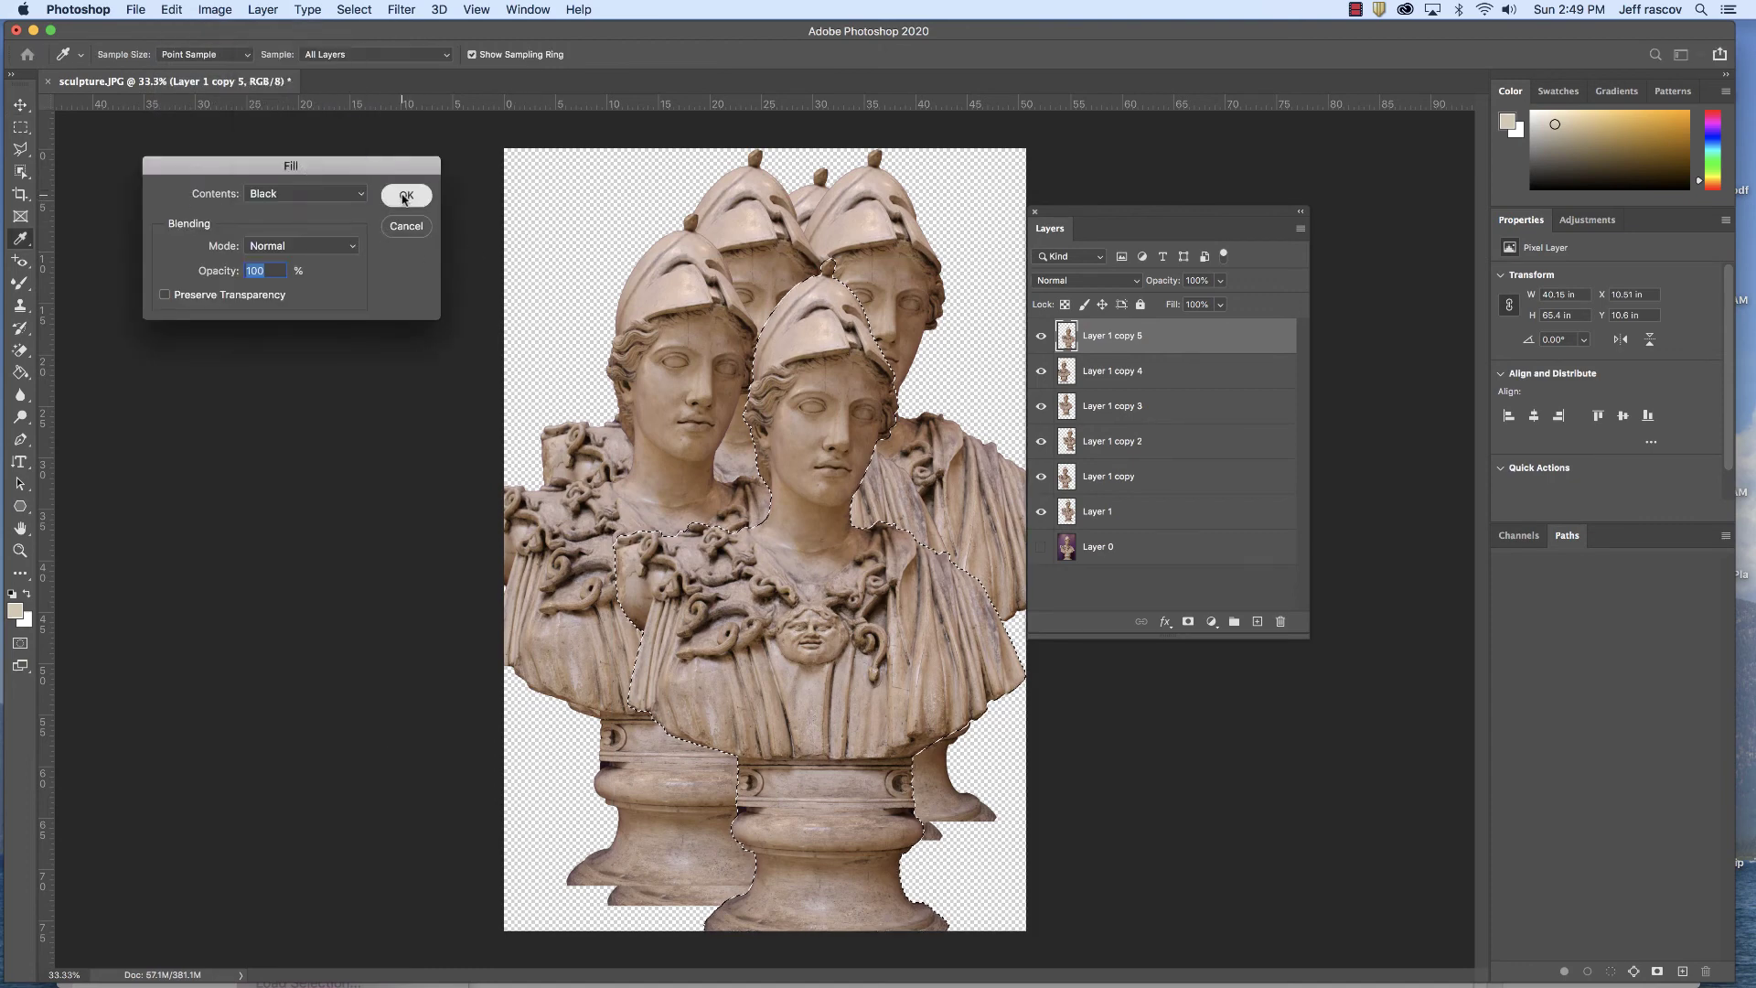
click(409, 198)
key(v)
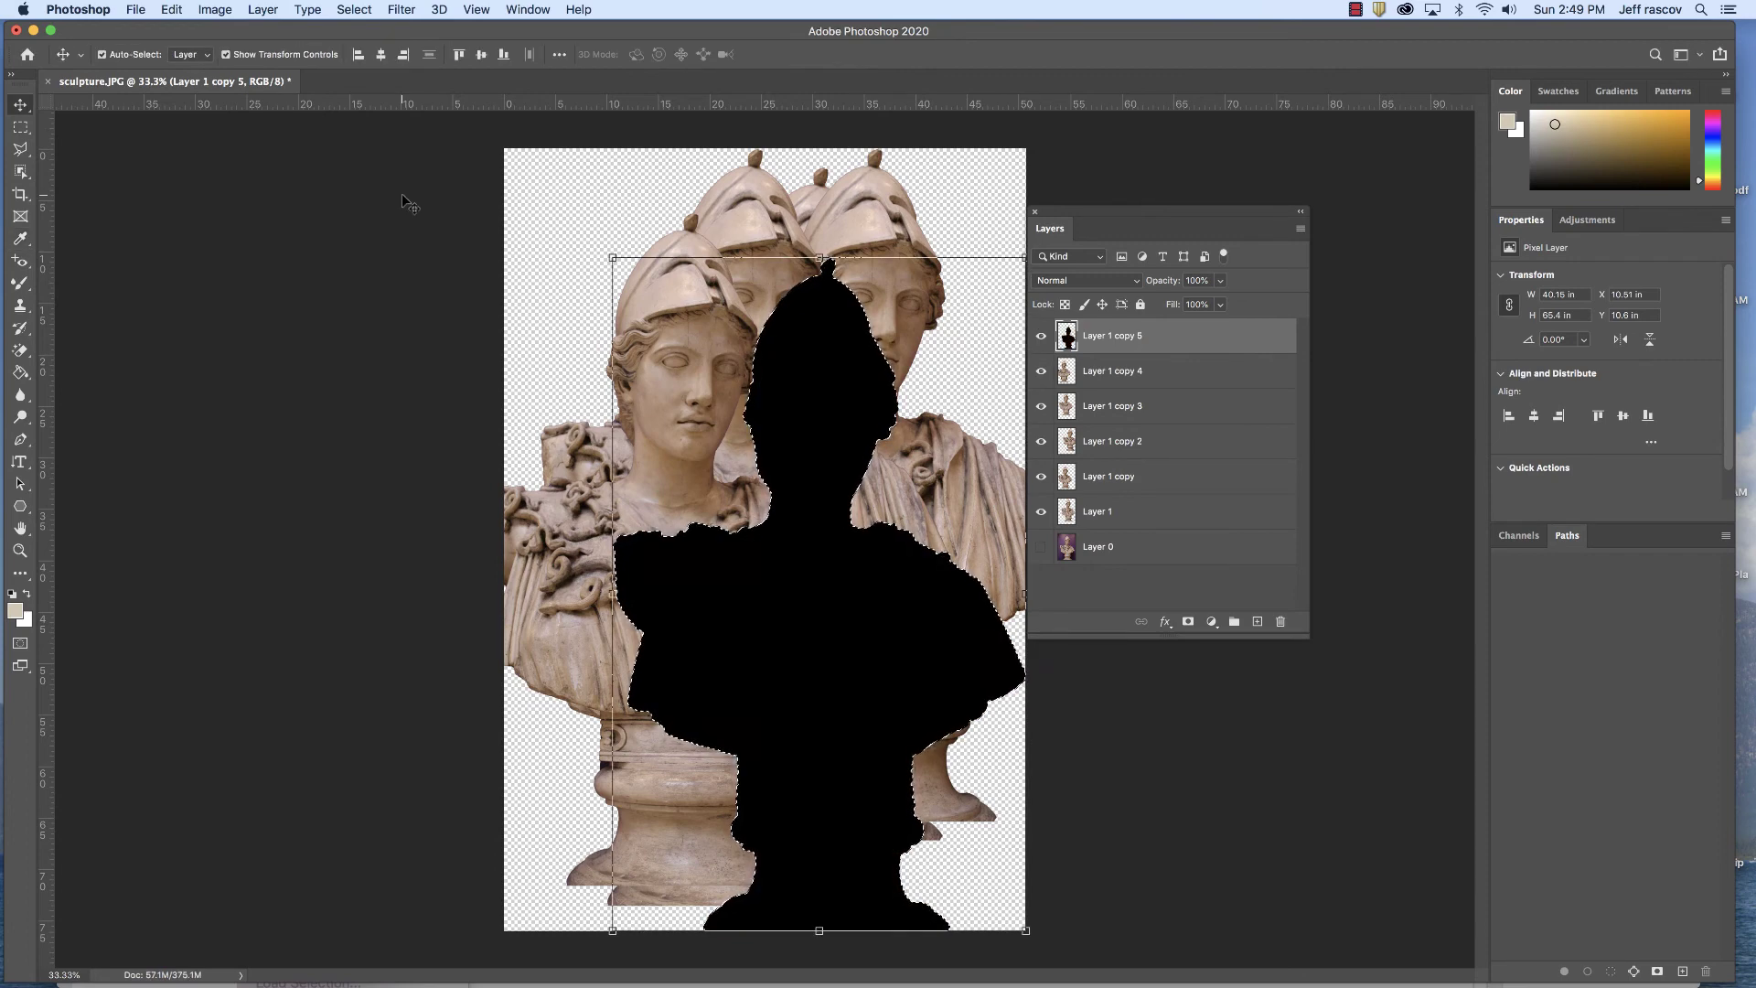
key(super+d)
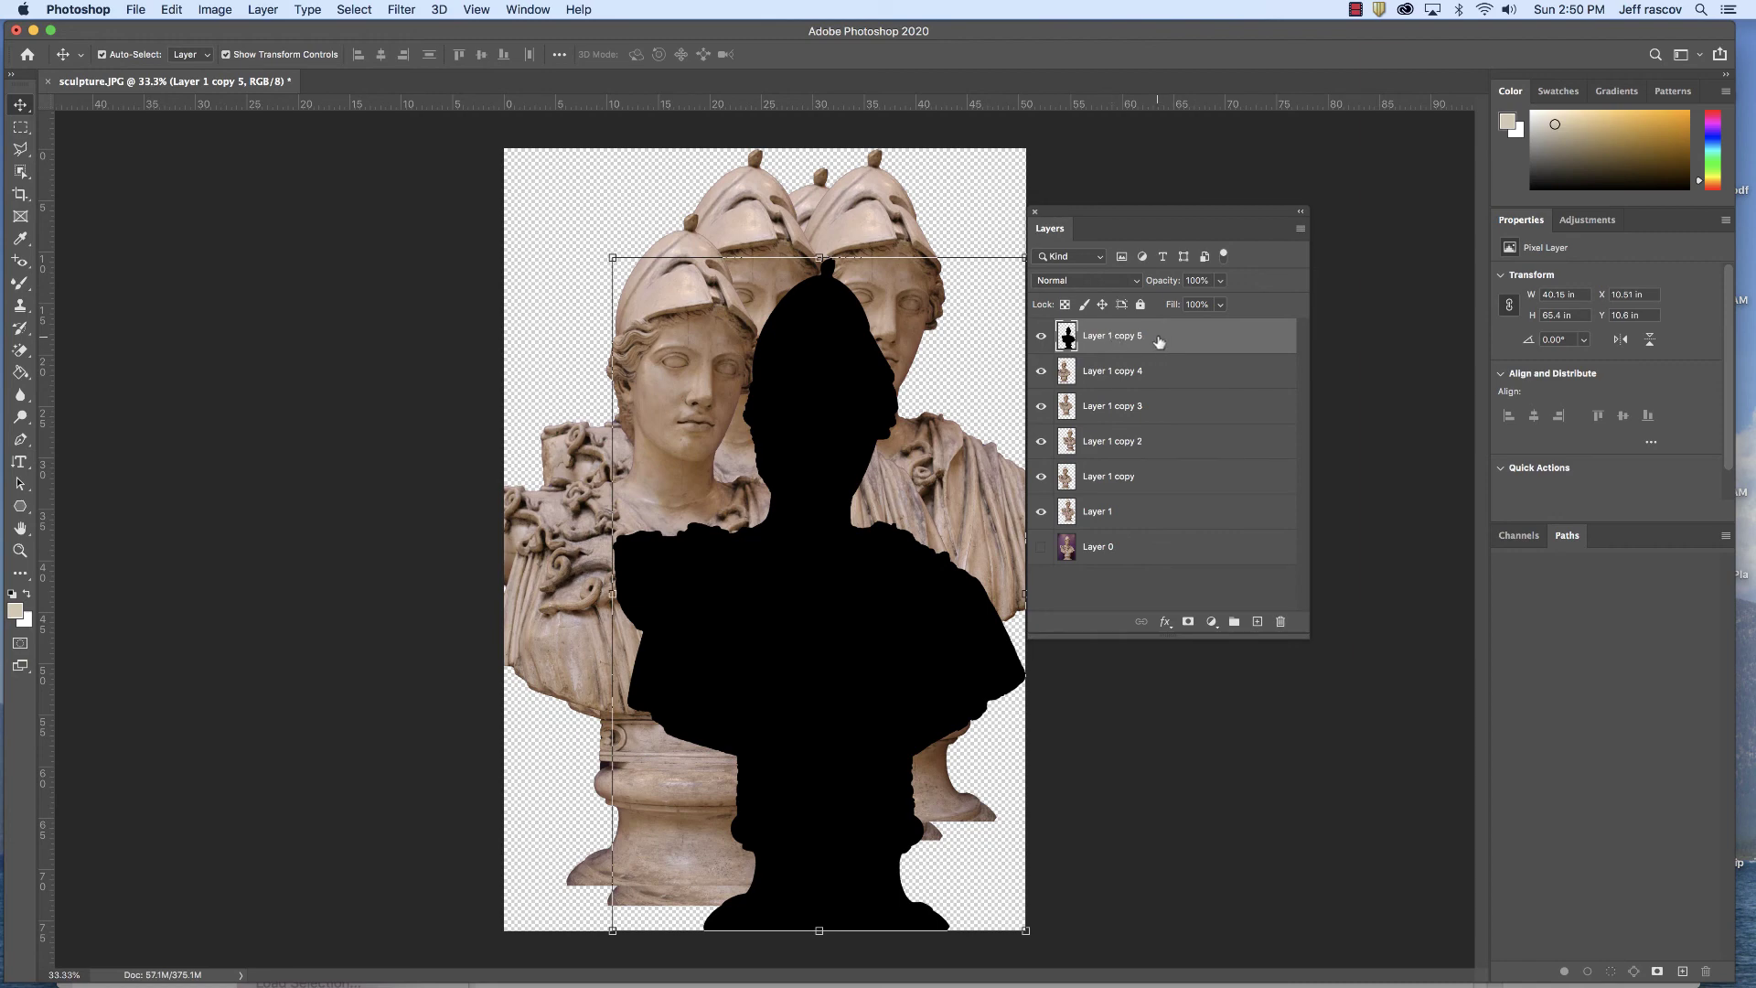
- Shift the black silhouette up to about Y 6.22 in and place its layer between Layer 1 copy 4 and Layer 1 copy 3
drag(1158, 341, 1158, 395)
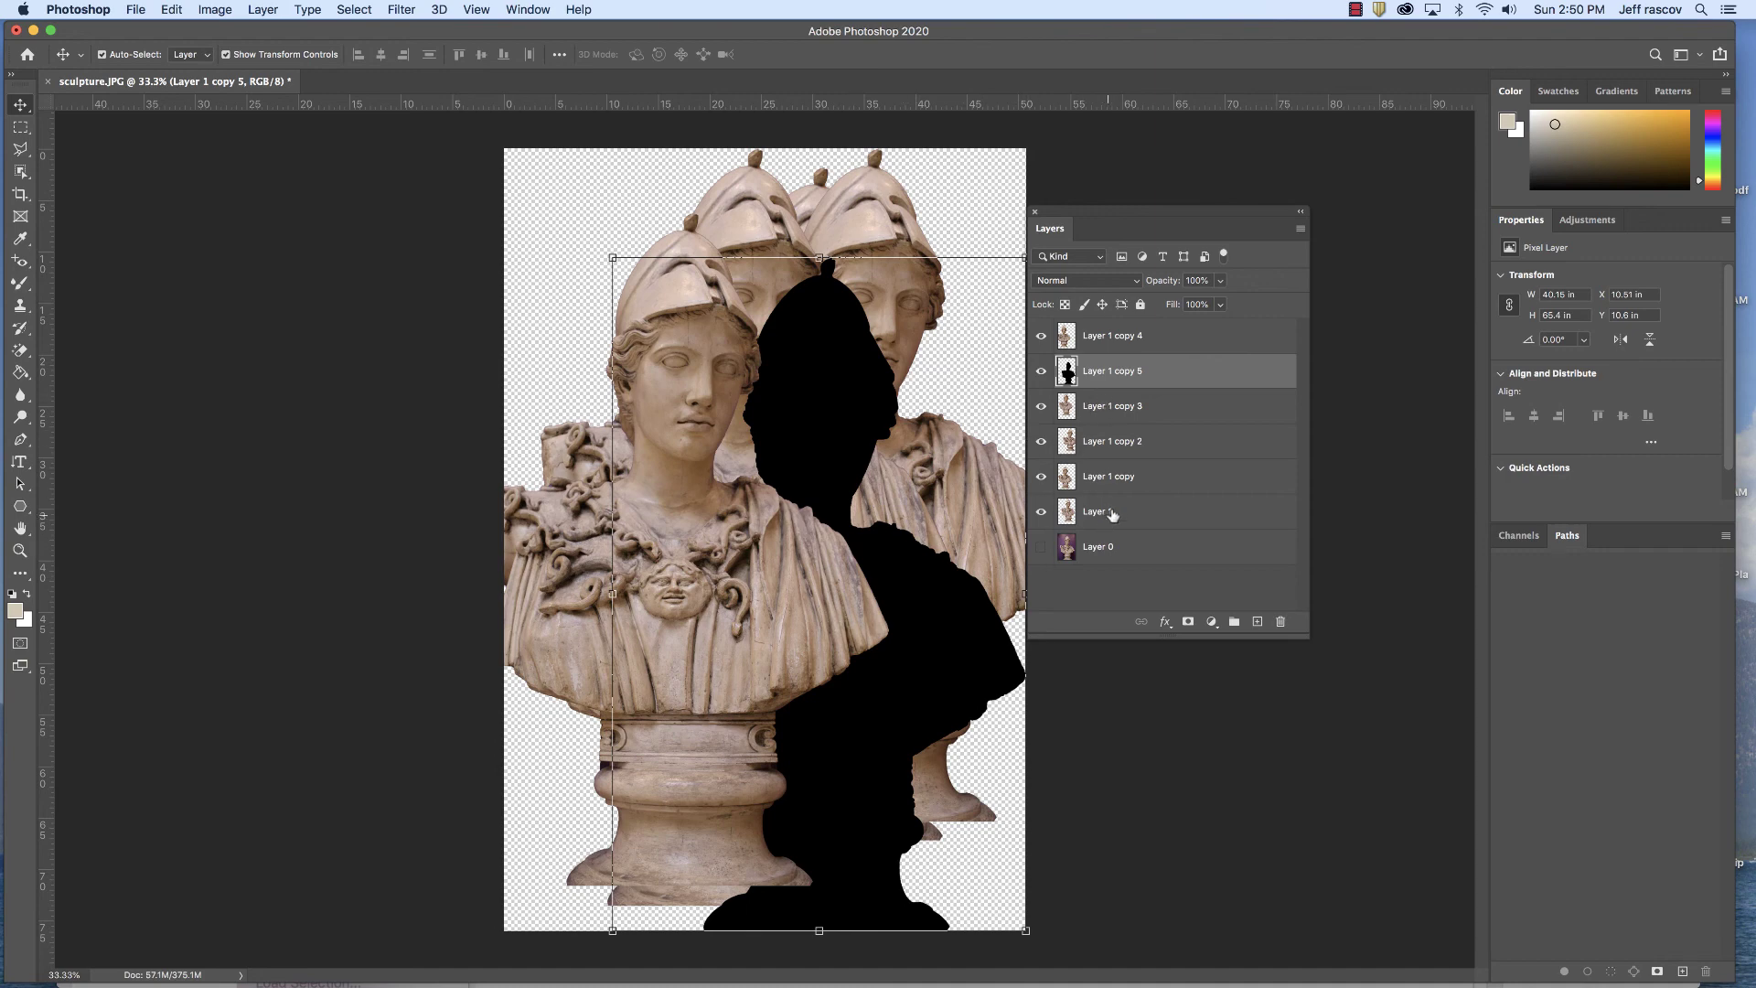
drag(1122, 372, 1114, 417)
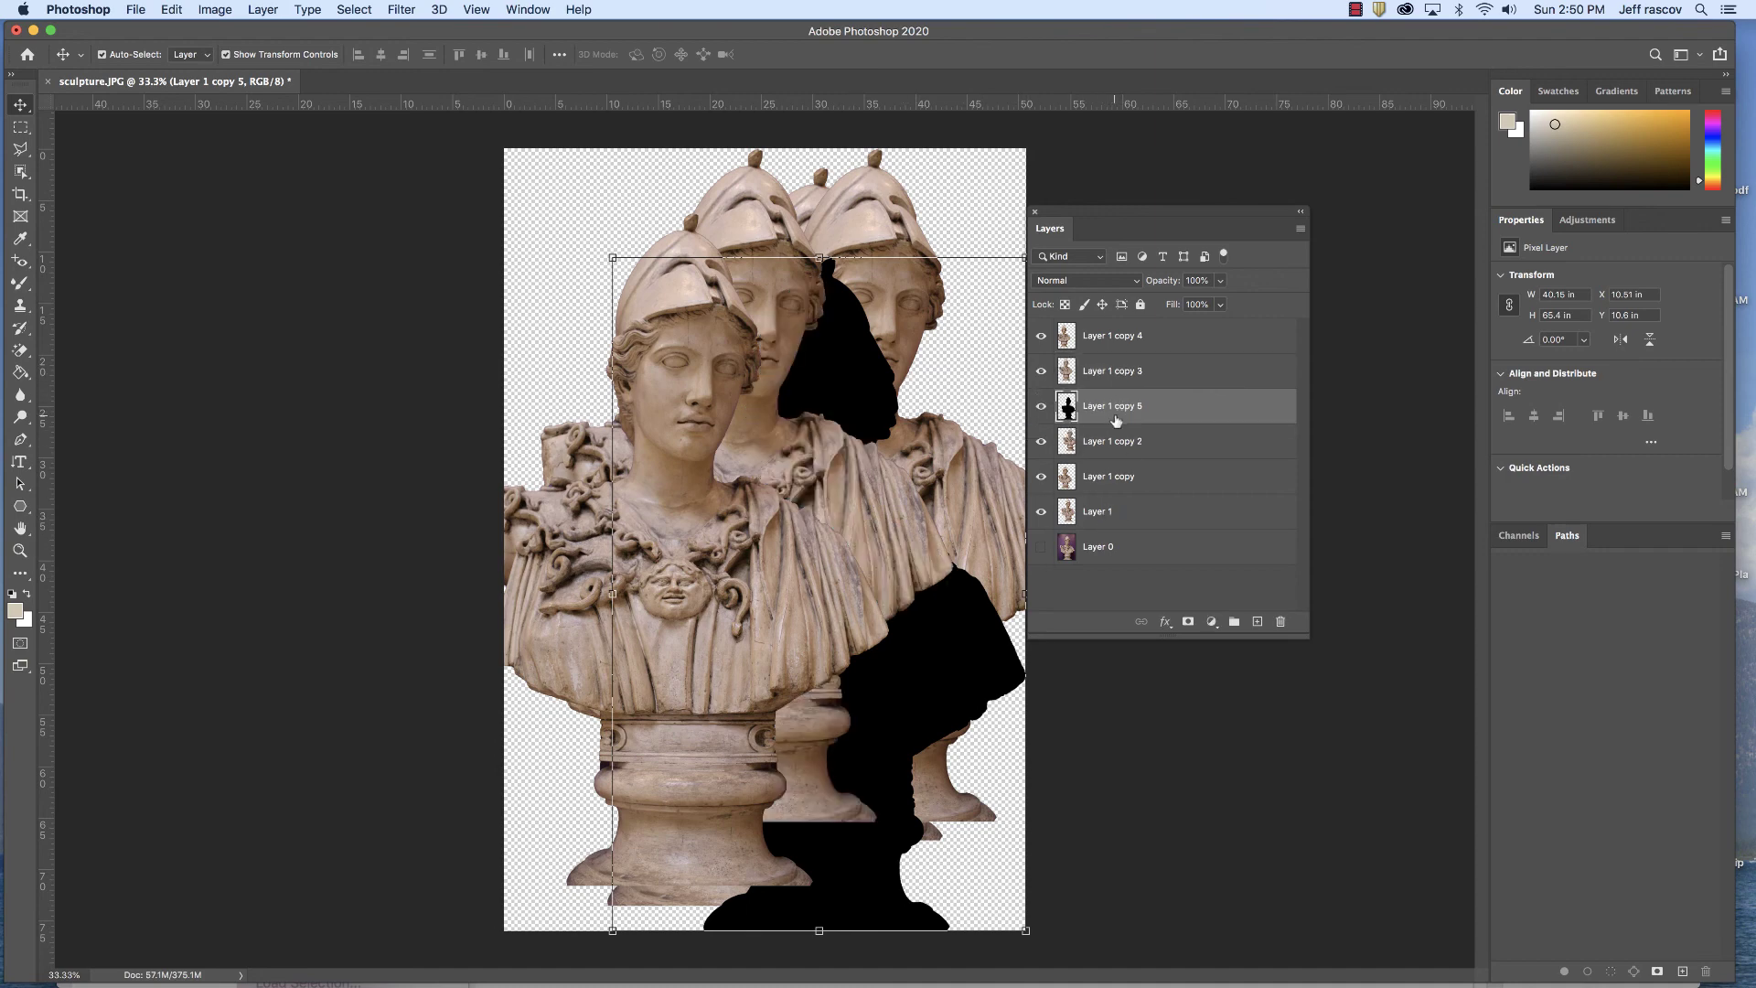
drag(828, 391, 834, 345)
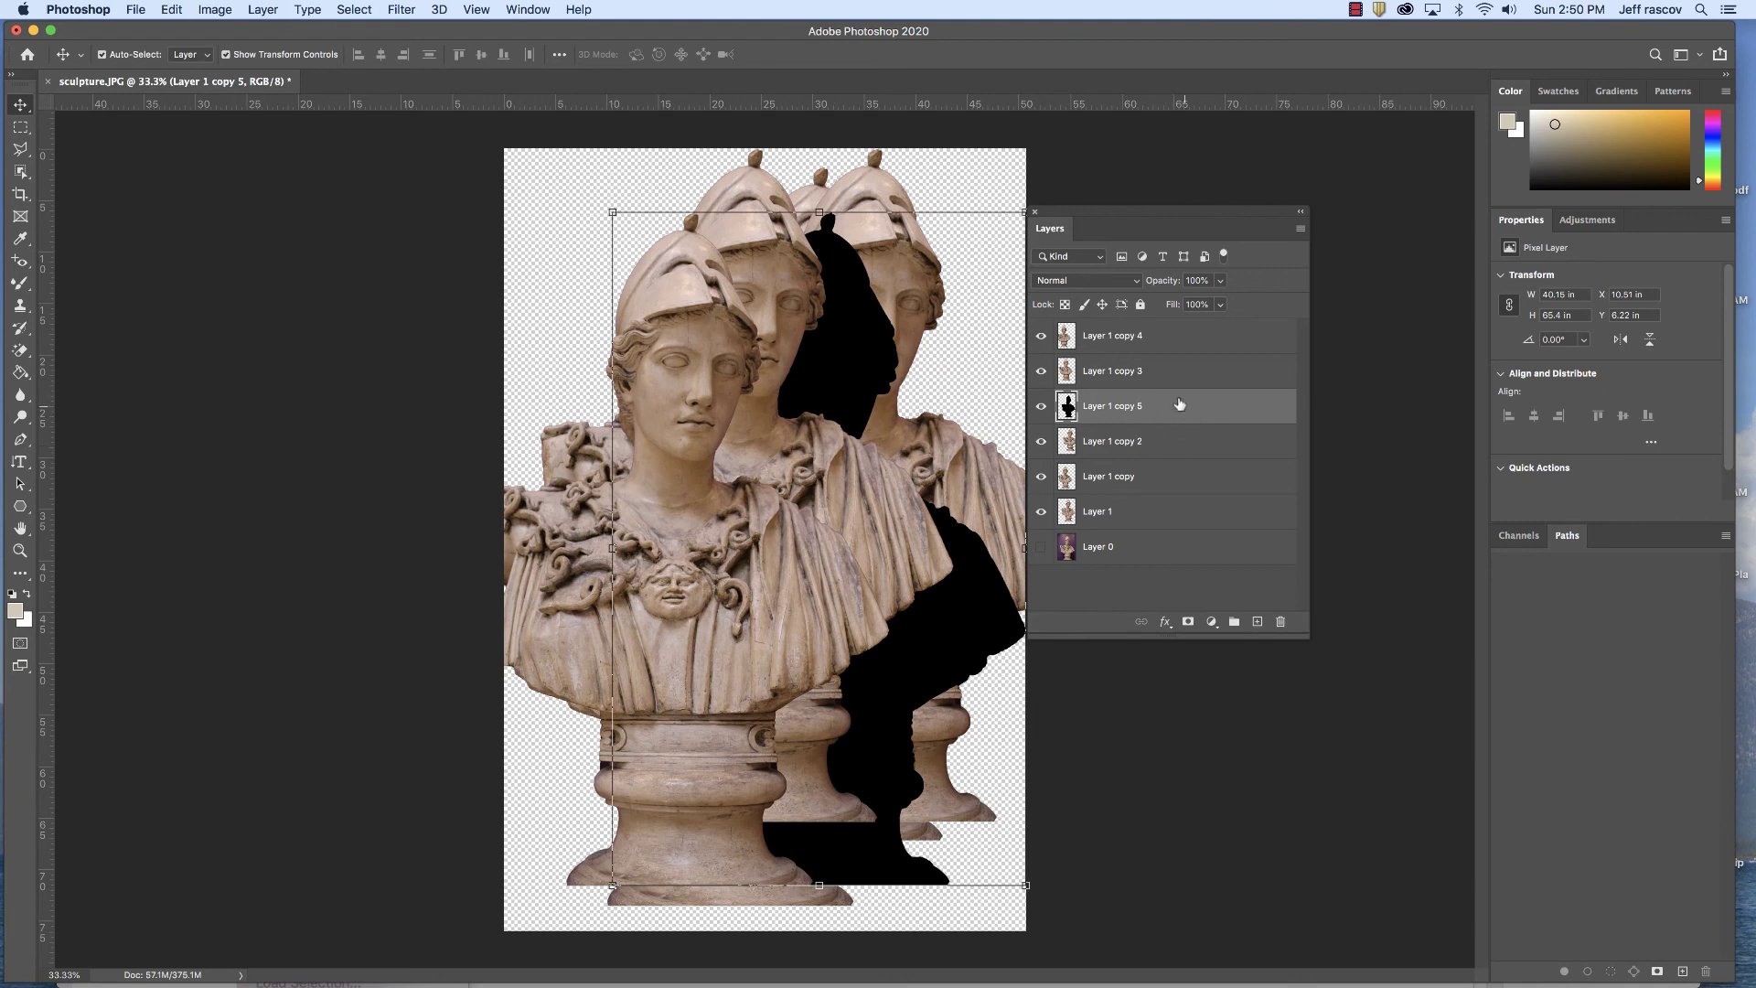
drag(1160, 406, 1141, 365)
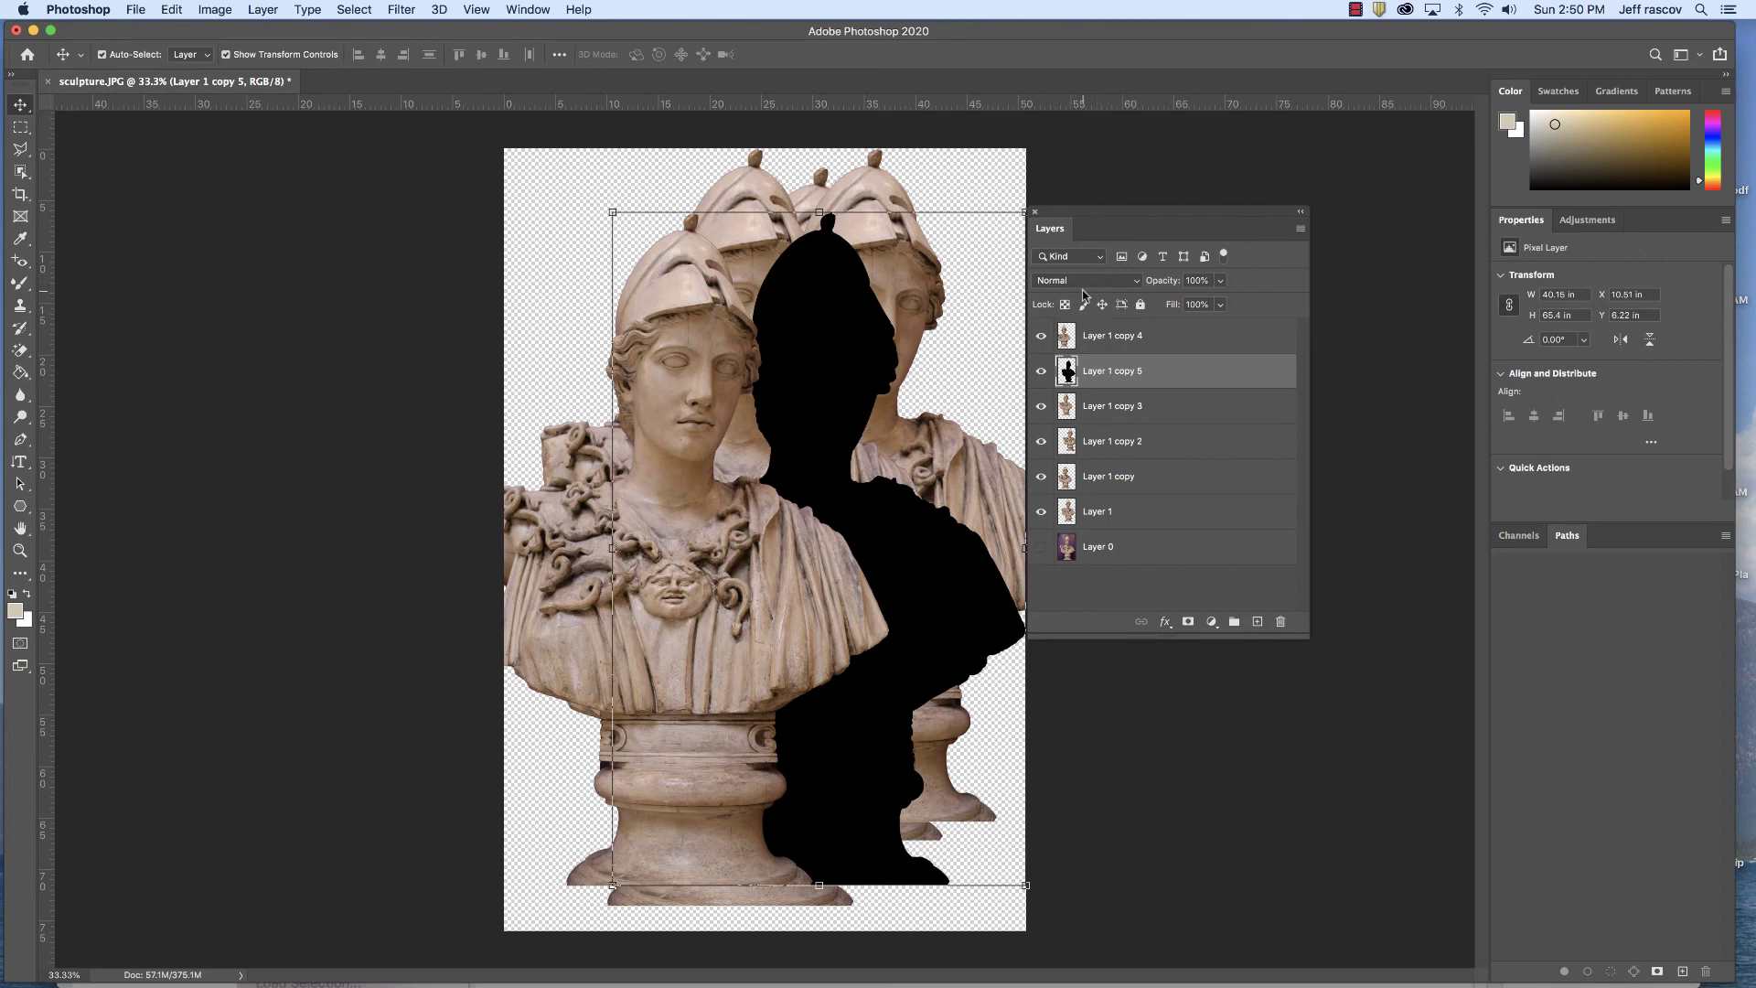
- Set Layer 1 copy 4 to Screen blend mode and reposition its bust at about X 2.11 in, Y 4.03 in
click(1126, 339)
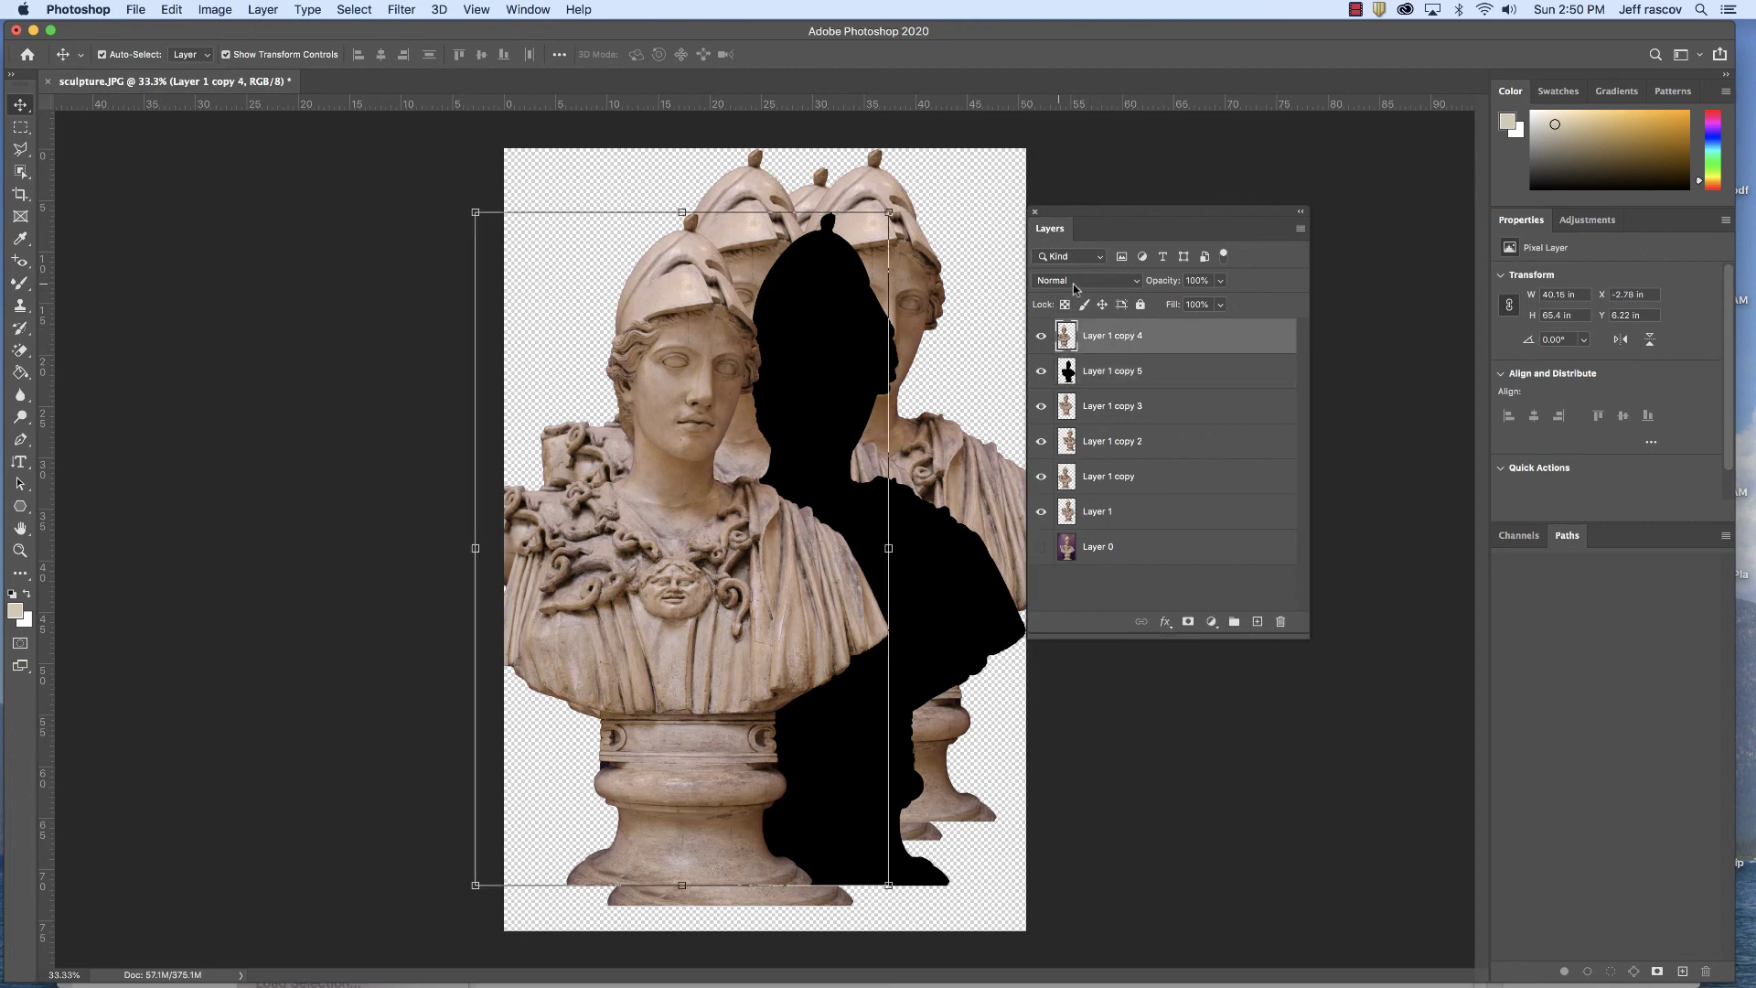
drag(691, 512, 751, 517)
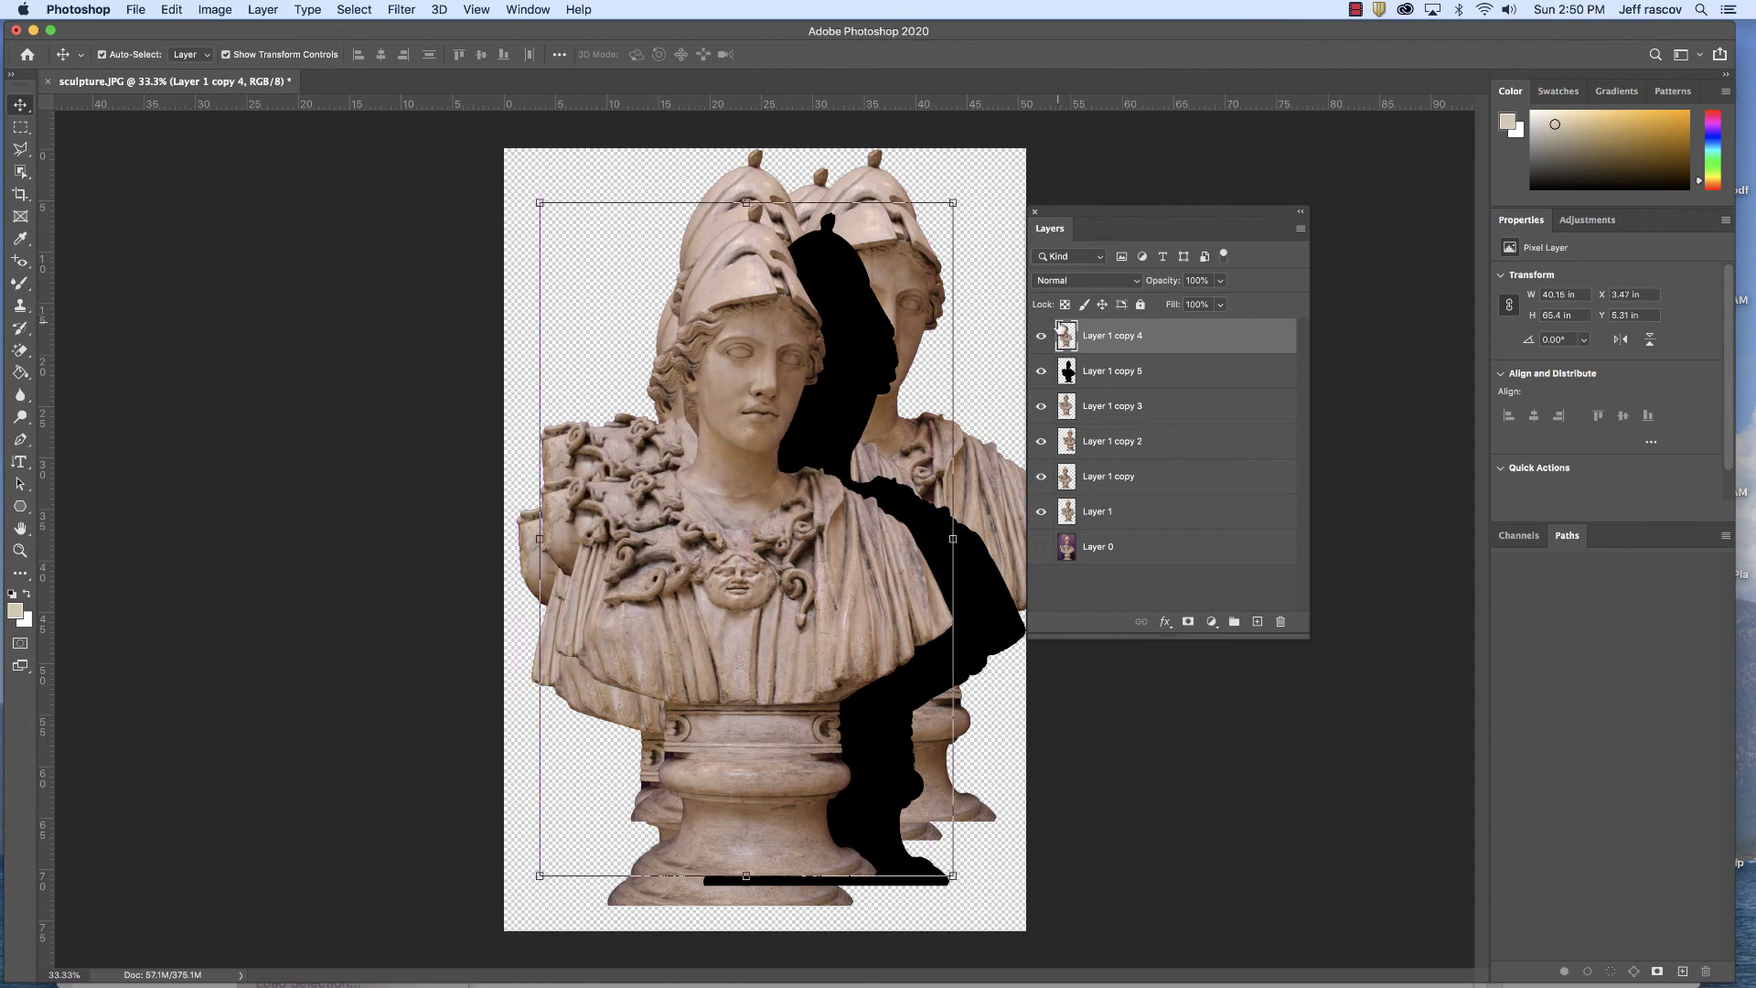
click(1117, 282)
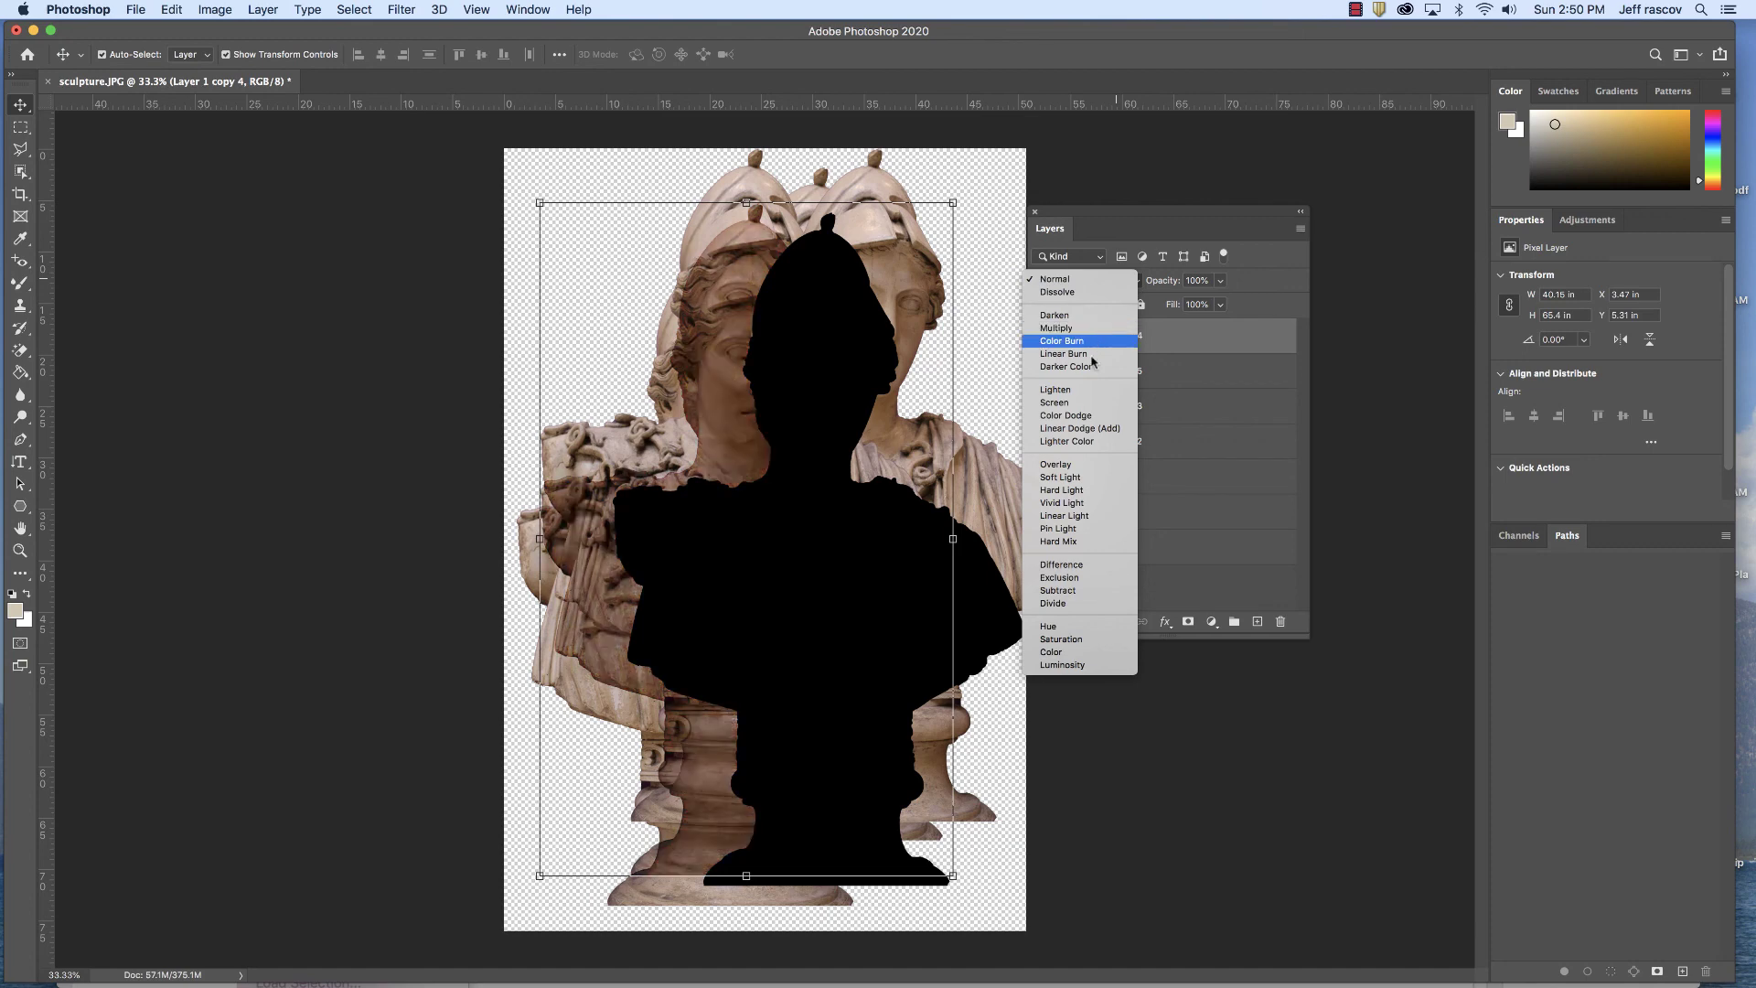
click(1091, 407)
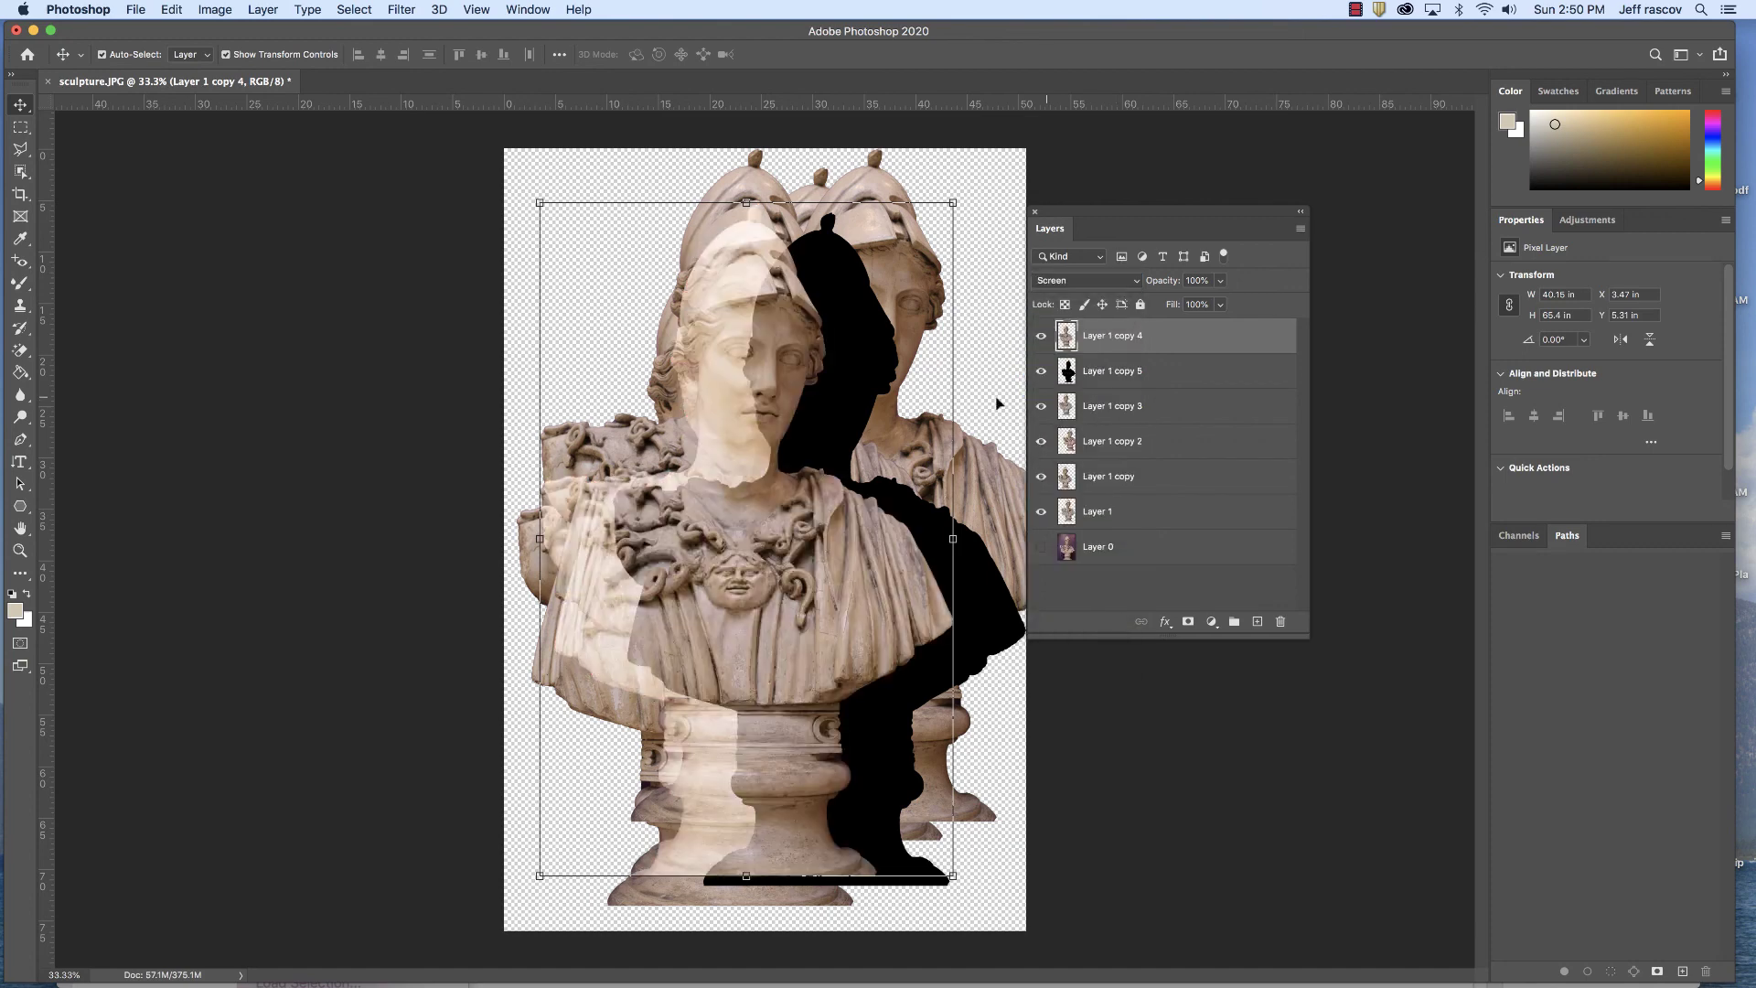
mouse_move(722, 368)
mouse_down()
mouse_move(817, 346)
mouse_move(884, 387)
mouse_move(688, 278)
mouse_move(647, 331)
mouse_move(608, 297)
mouse_move(645, 366)
mouse_move(737, 364)
mouse_move(706, 356)
mouse_up()
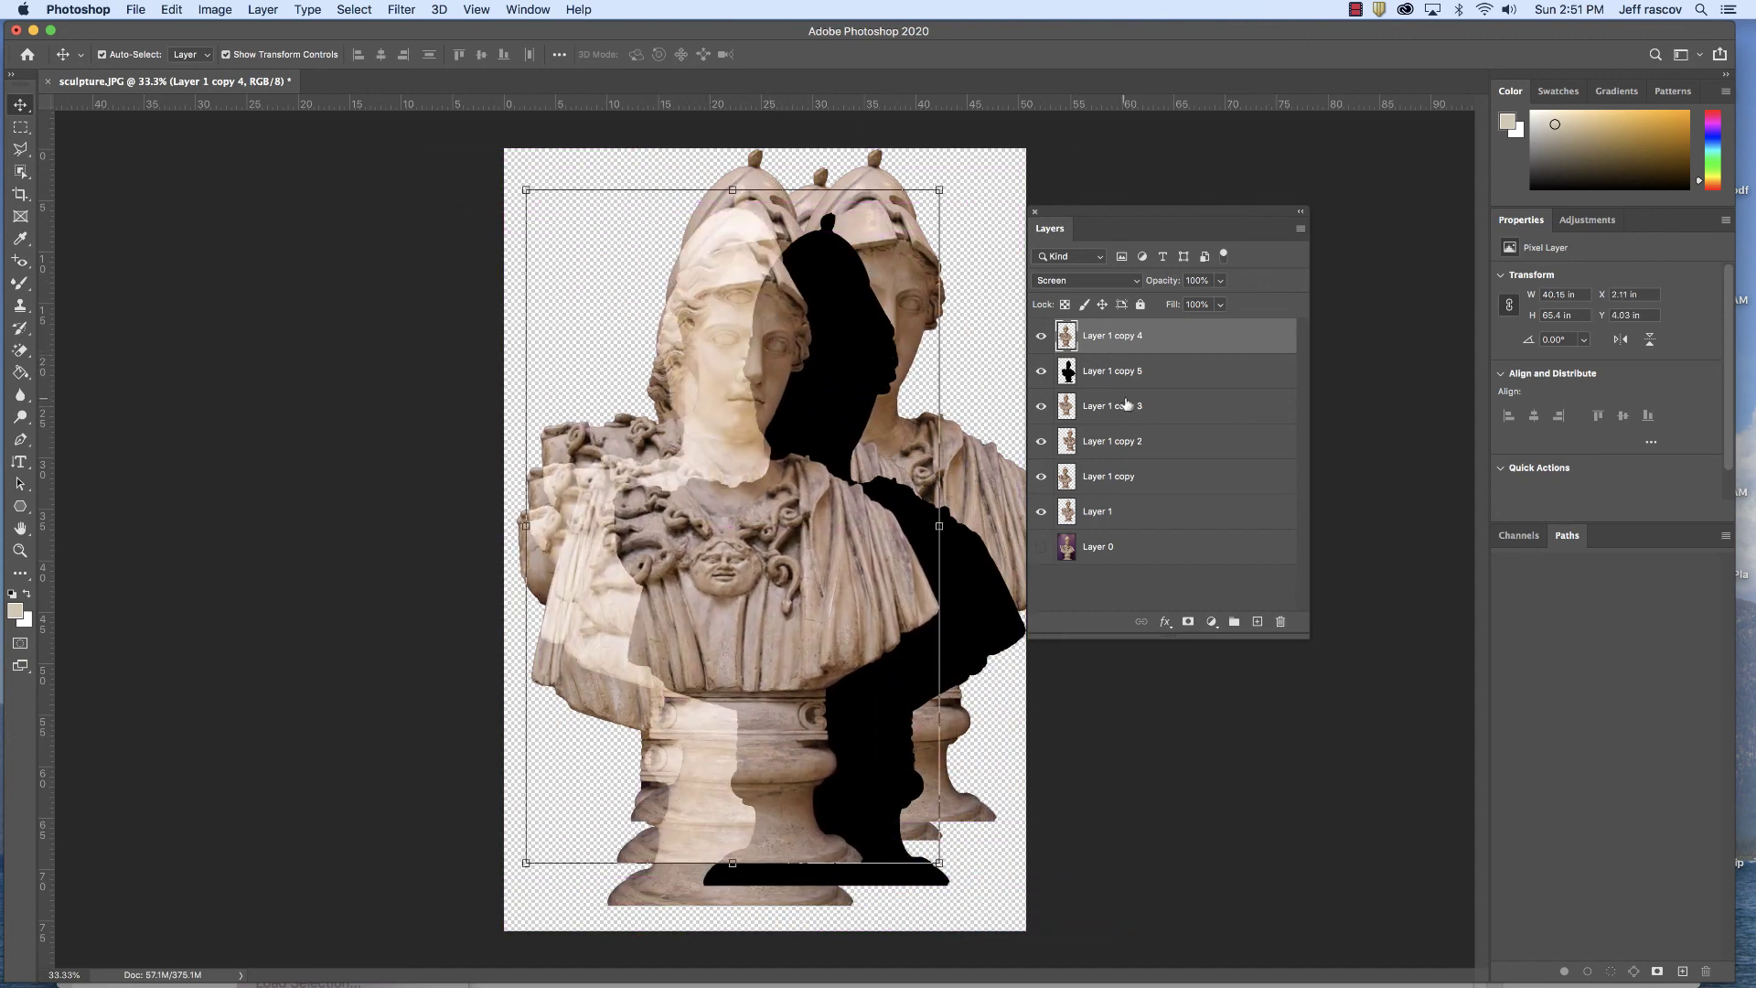
- Set Layer 1 copy 3 to Linear Light and scale its bust down to 50.95%, placed over the left side of the composition
click(1116, 407)
click(1121, 281)
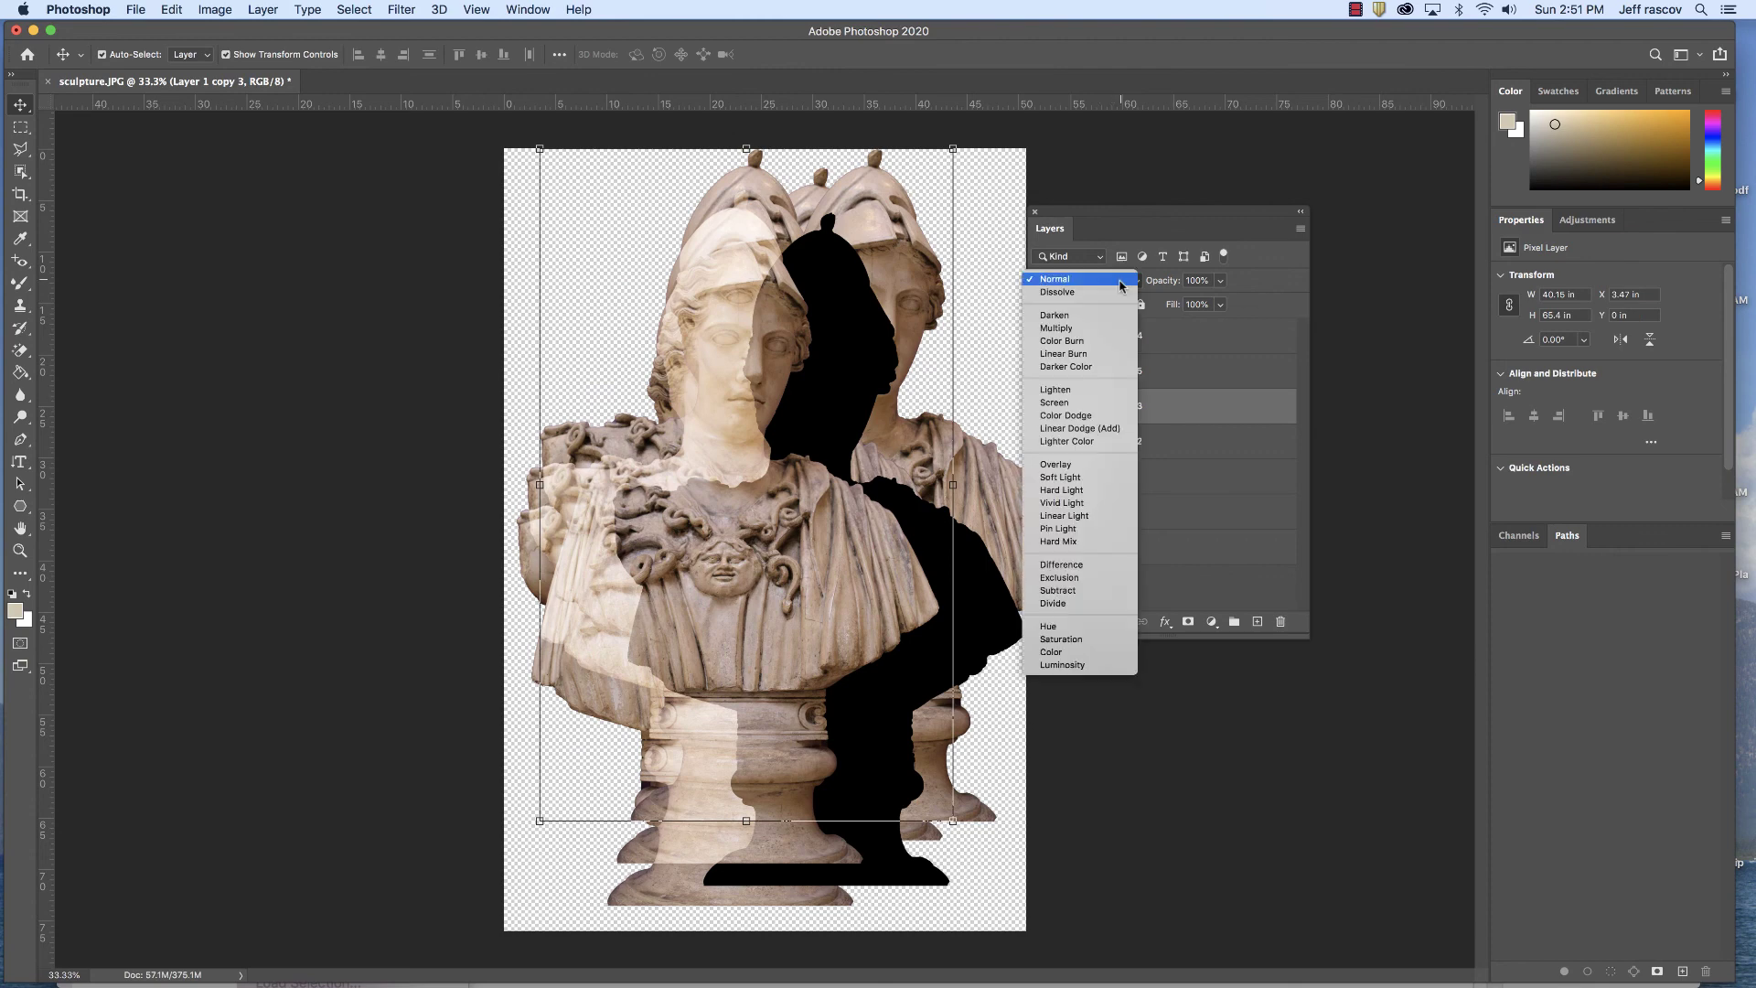
click(1077, 516)
drag(772, 396, 704, 414)
drag(792, 233, 722, 366)
drag(709, 279, 698, 369)
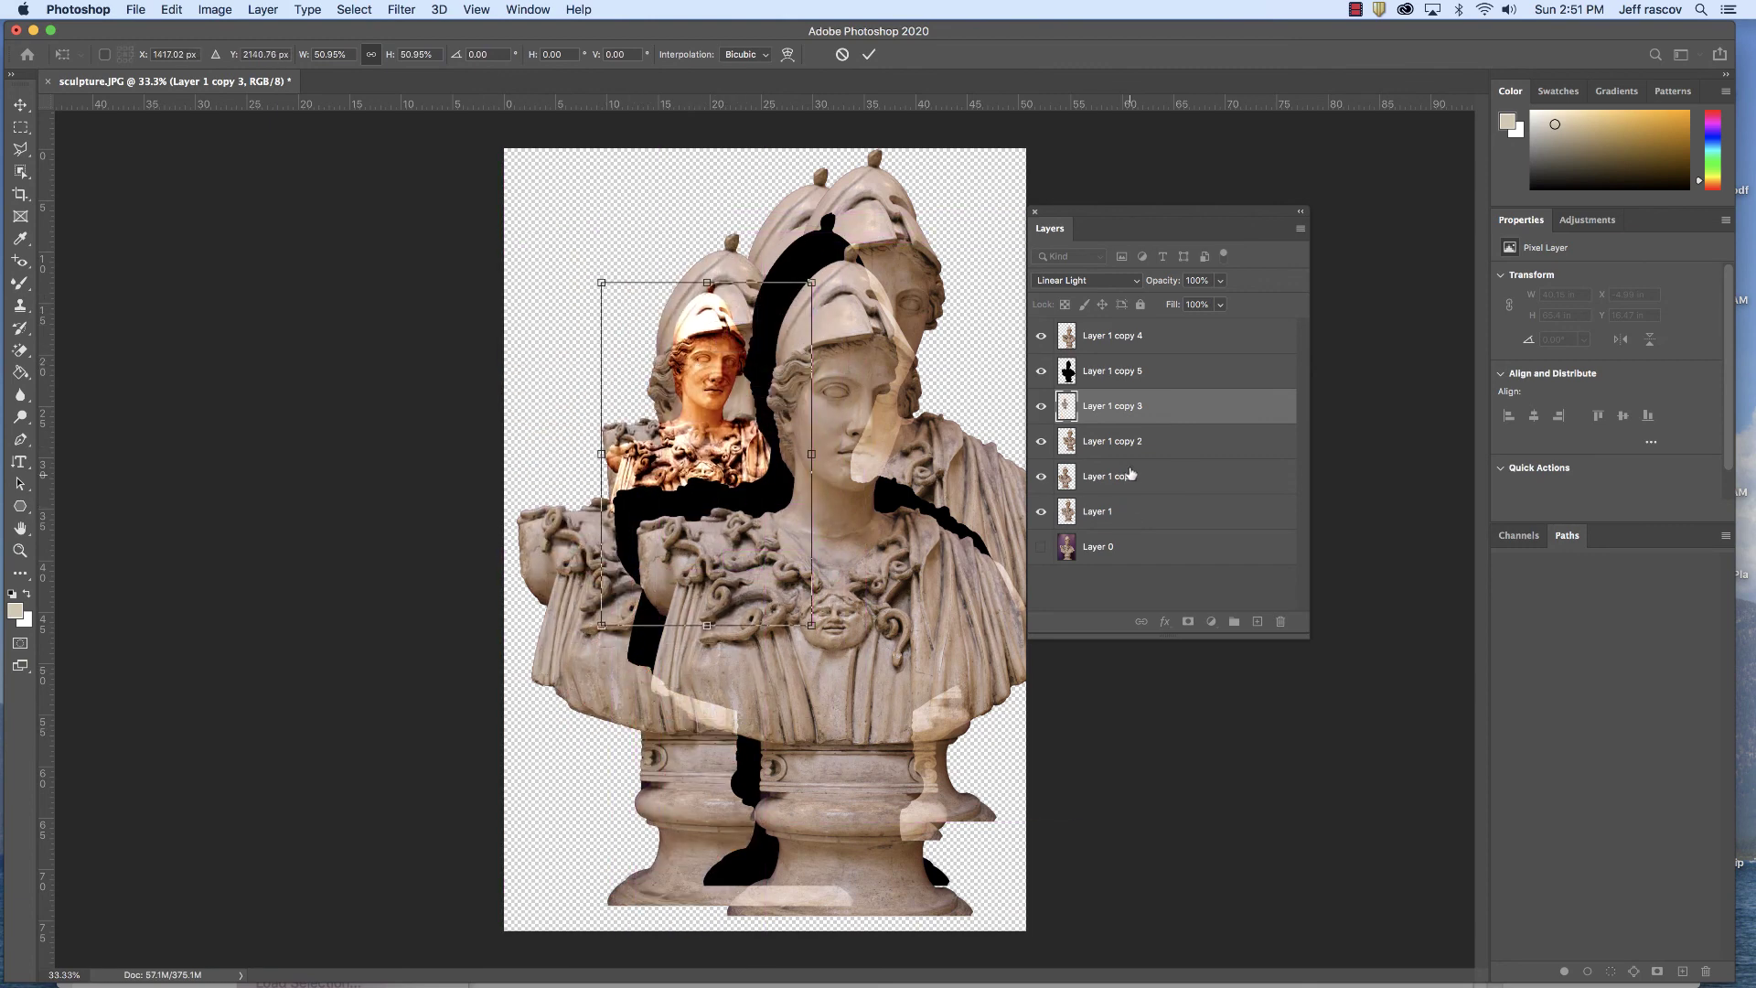
key(Return)
- Set Layer 1 copy 2 to Screen blend mode and move its bust slightly up and to the right
click(1112, 443)
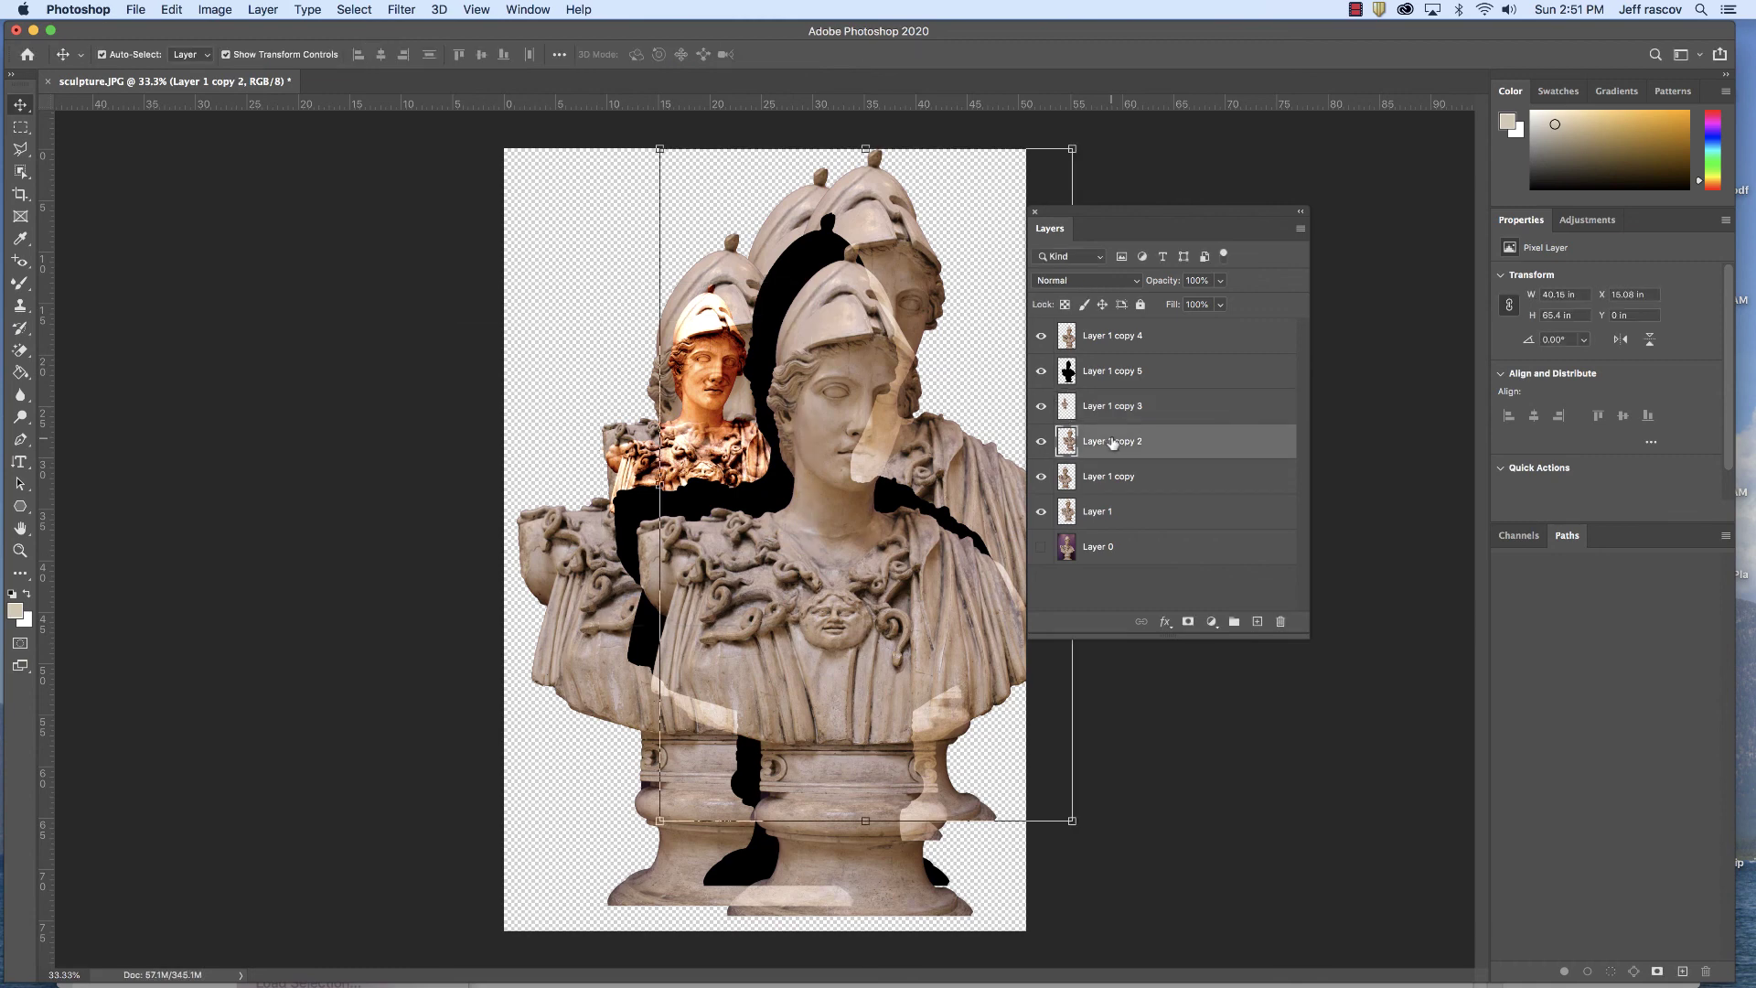
click(1101, 282)
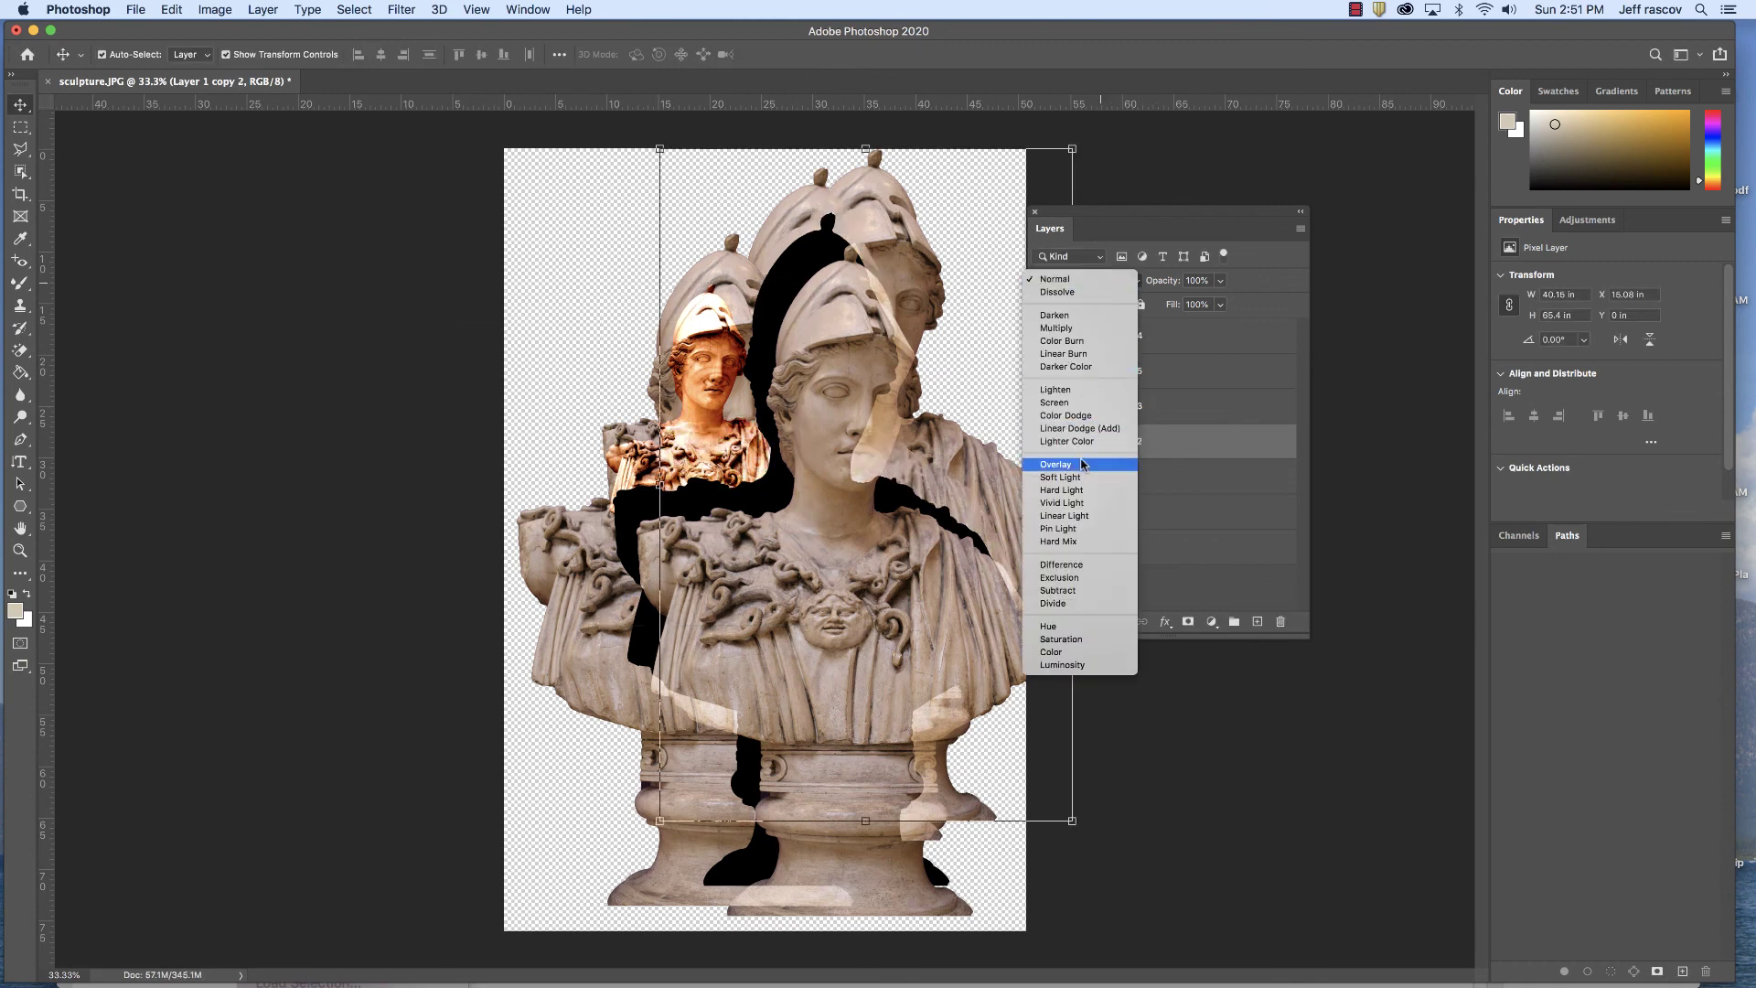
click(1077, 405)
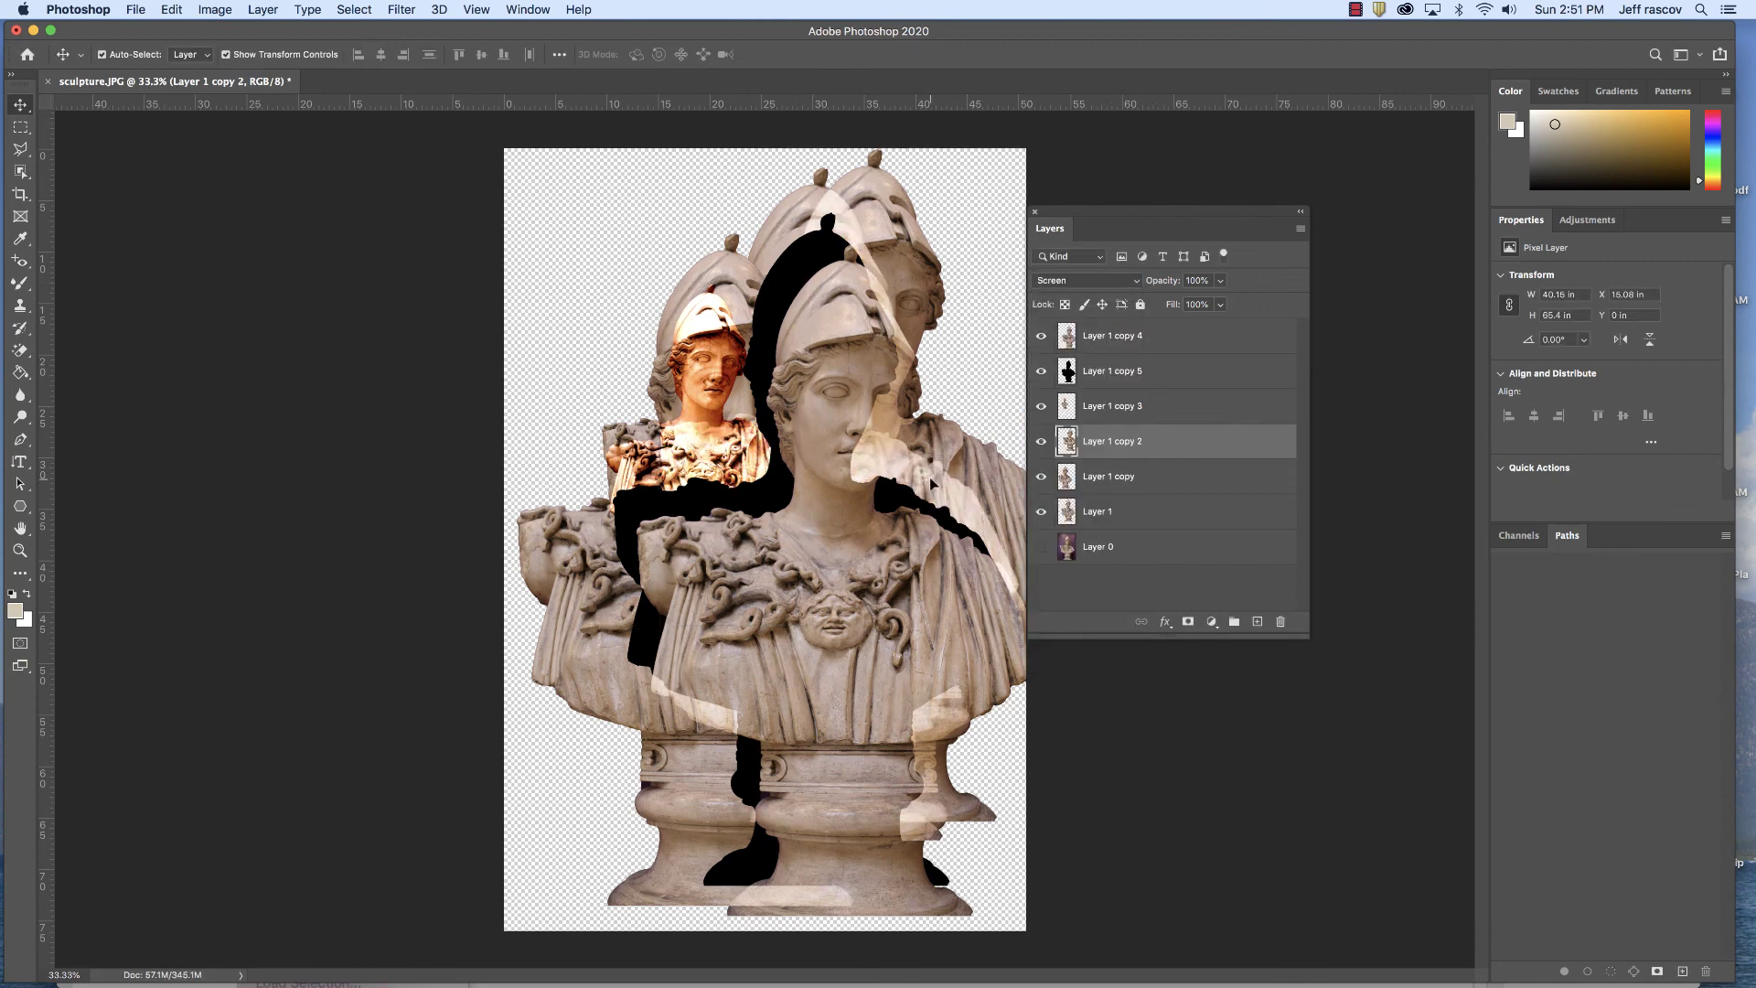
drag(1017, 506, 984, 448)
- Set Layer 1 copy to Hue, bring it to the top of the layer stack, and shift its bust right to about X 6.17 in
click(1152, 479)
click(1106, 284)
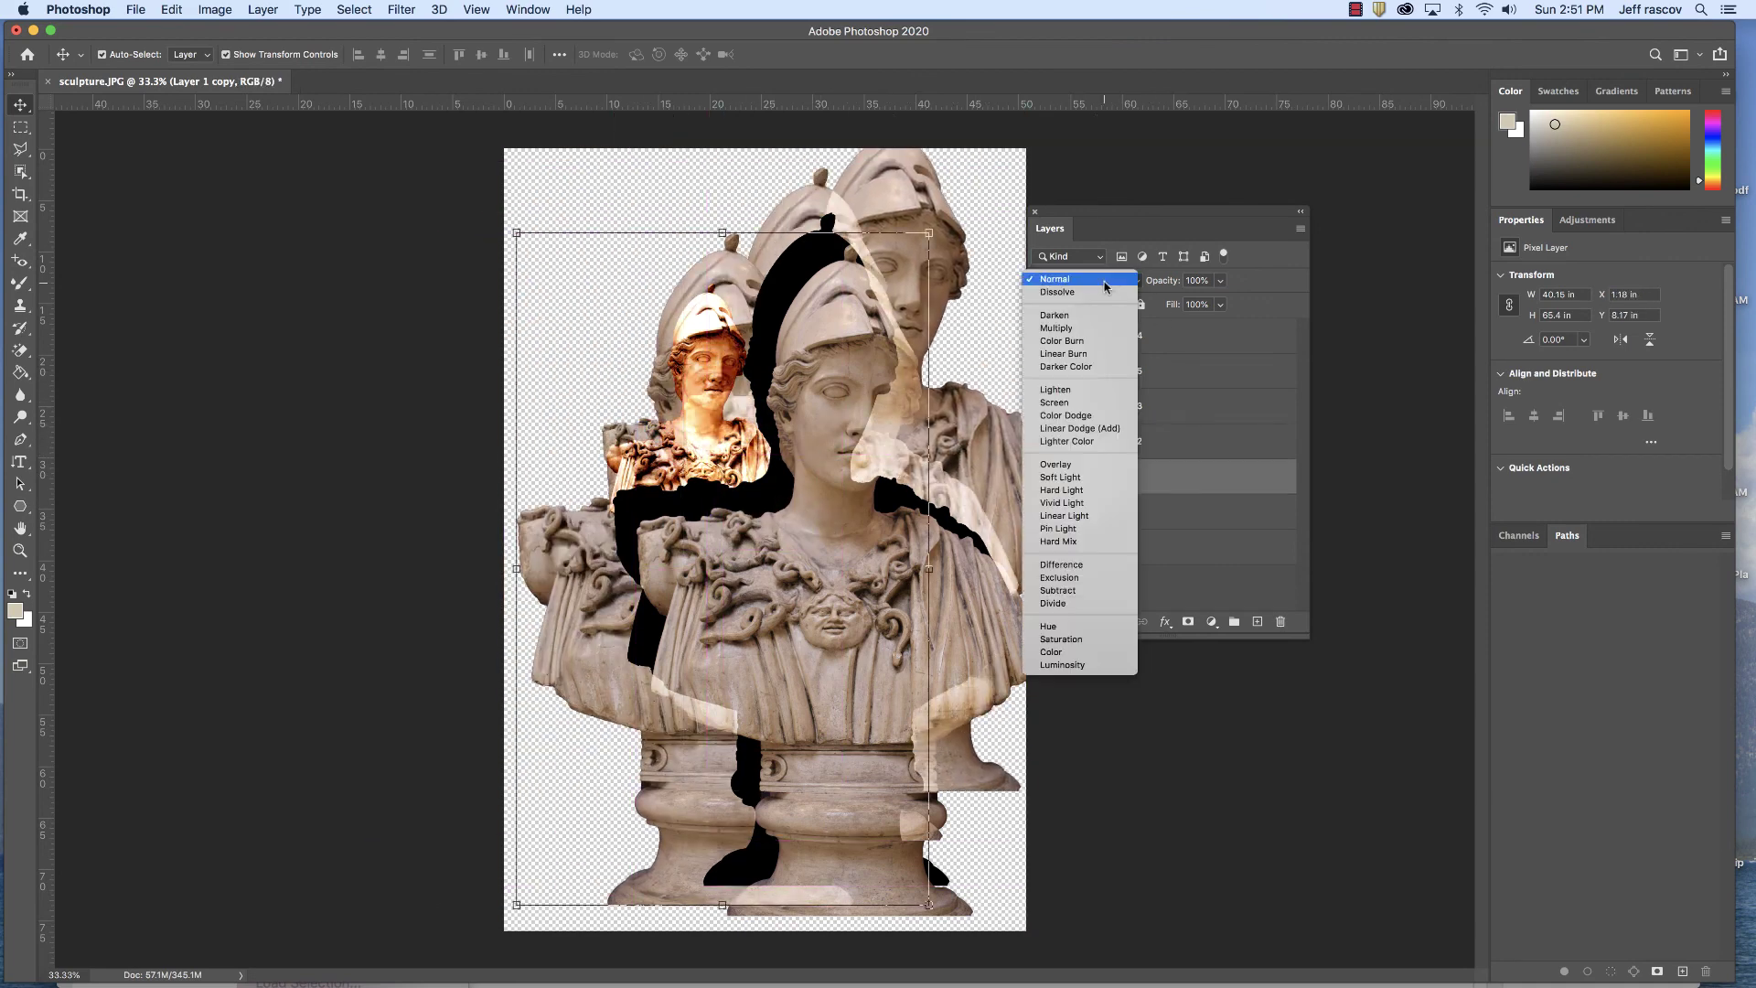
click(1062, 628)
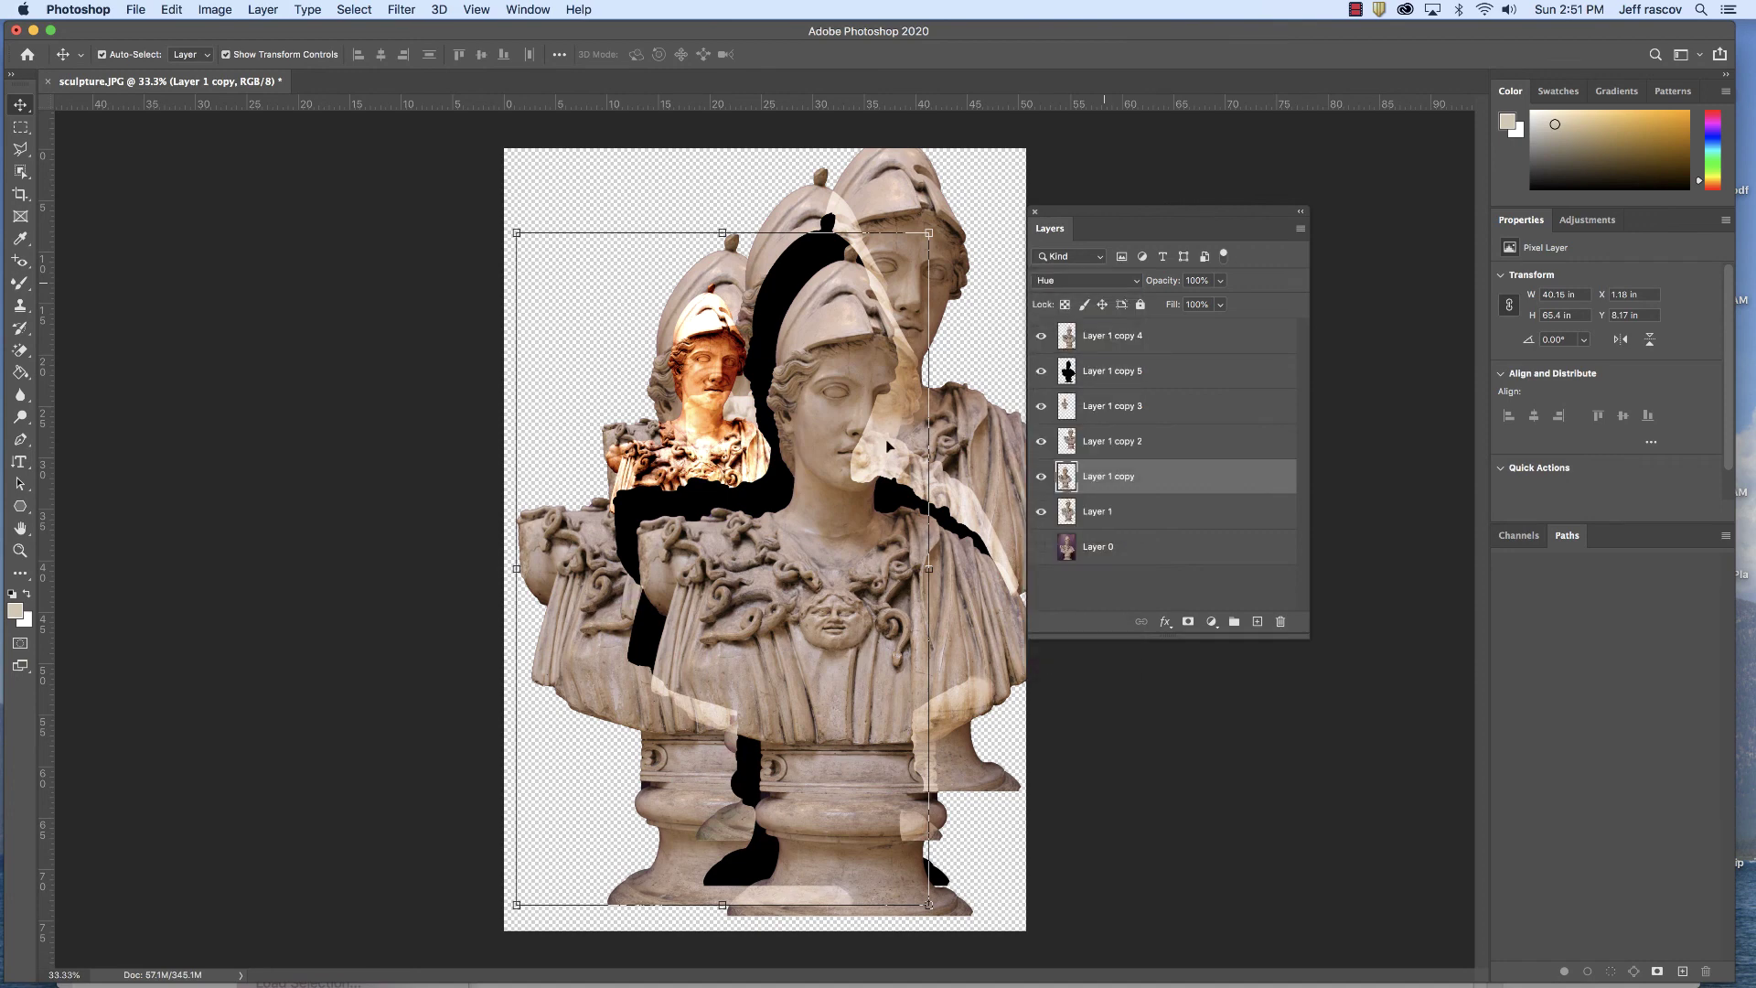
drag(1155, 477, 1143, 335)
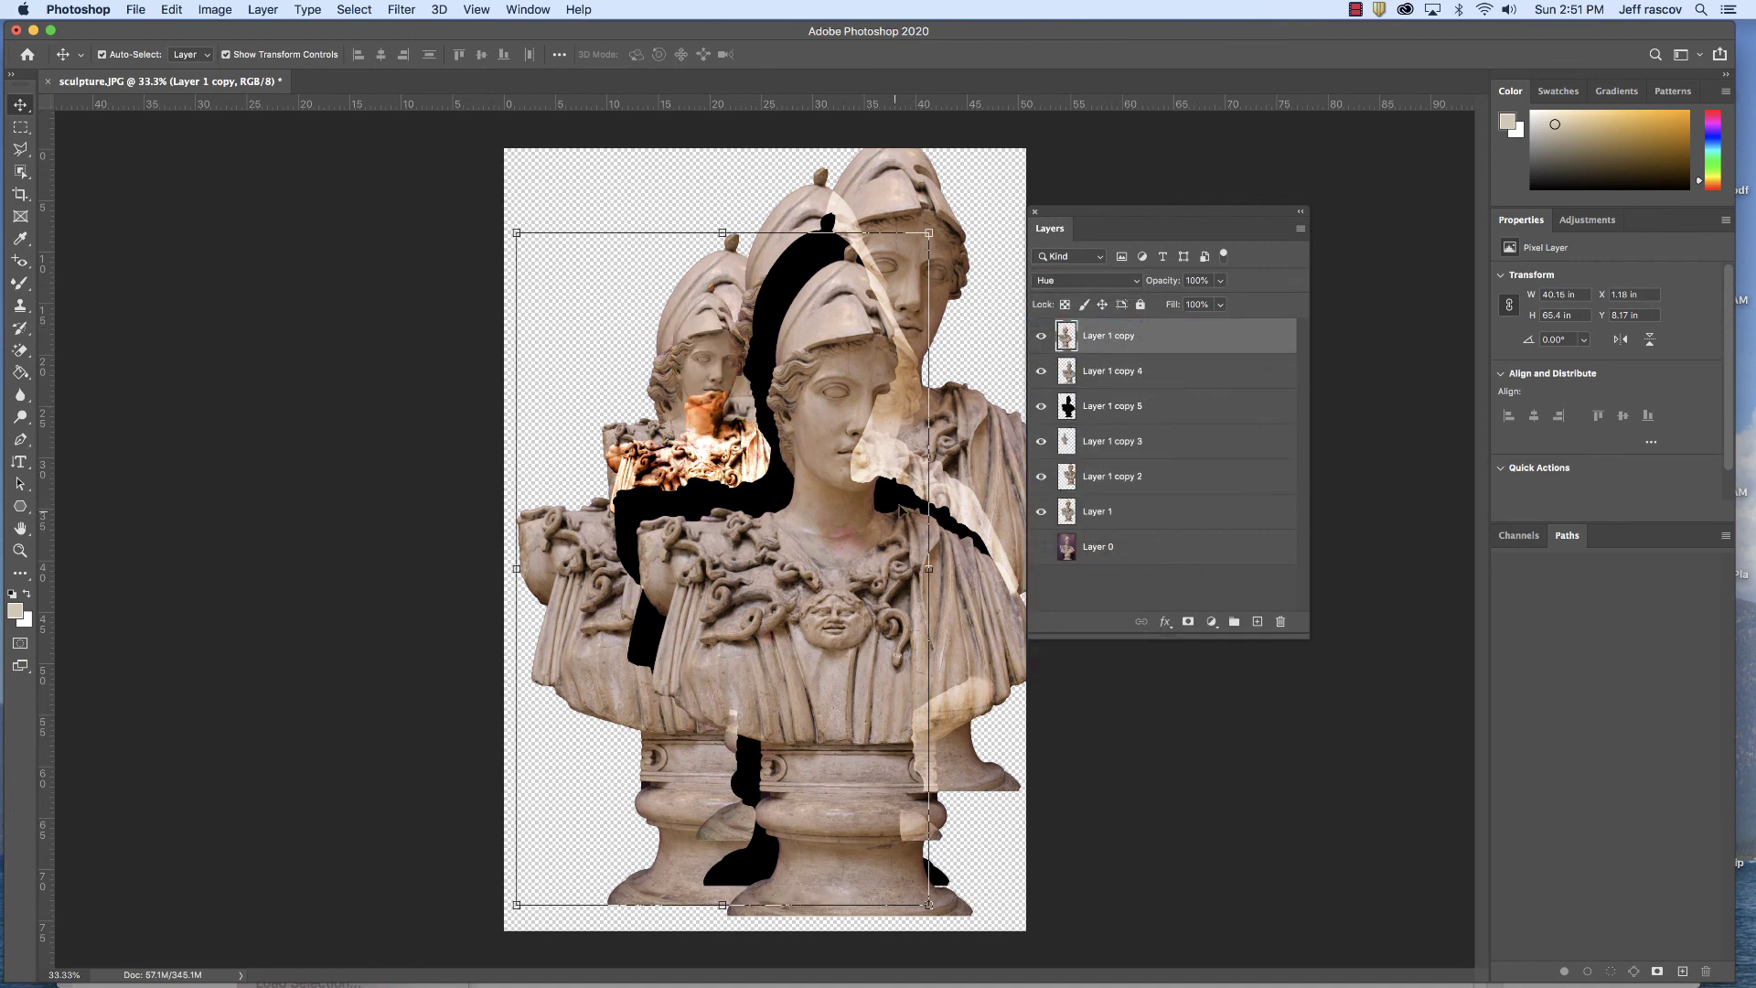
drag(901, 509, 952, 505)
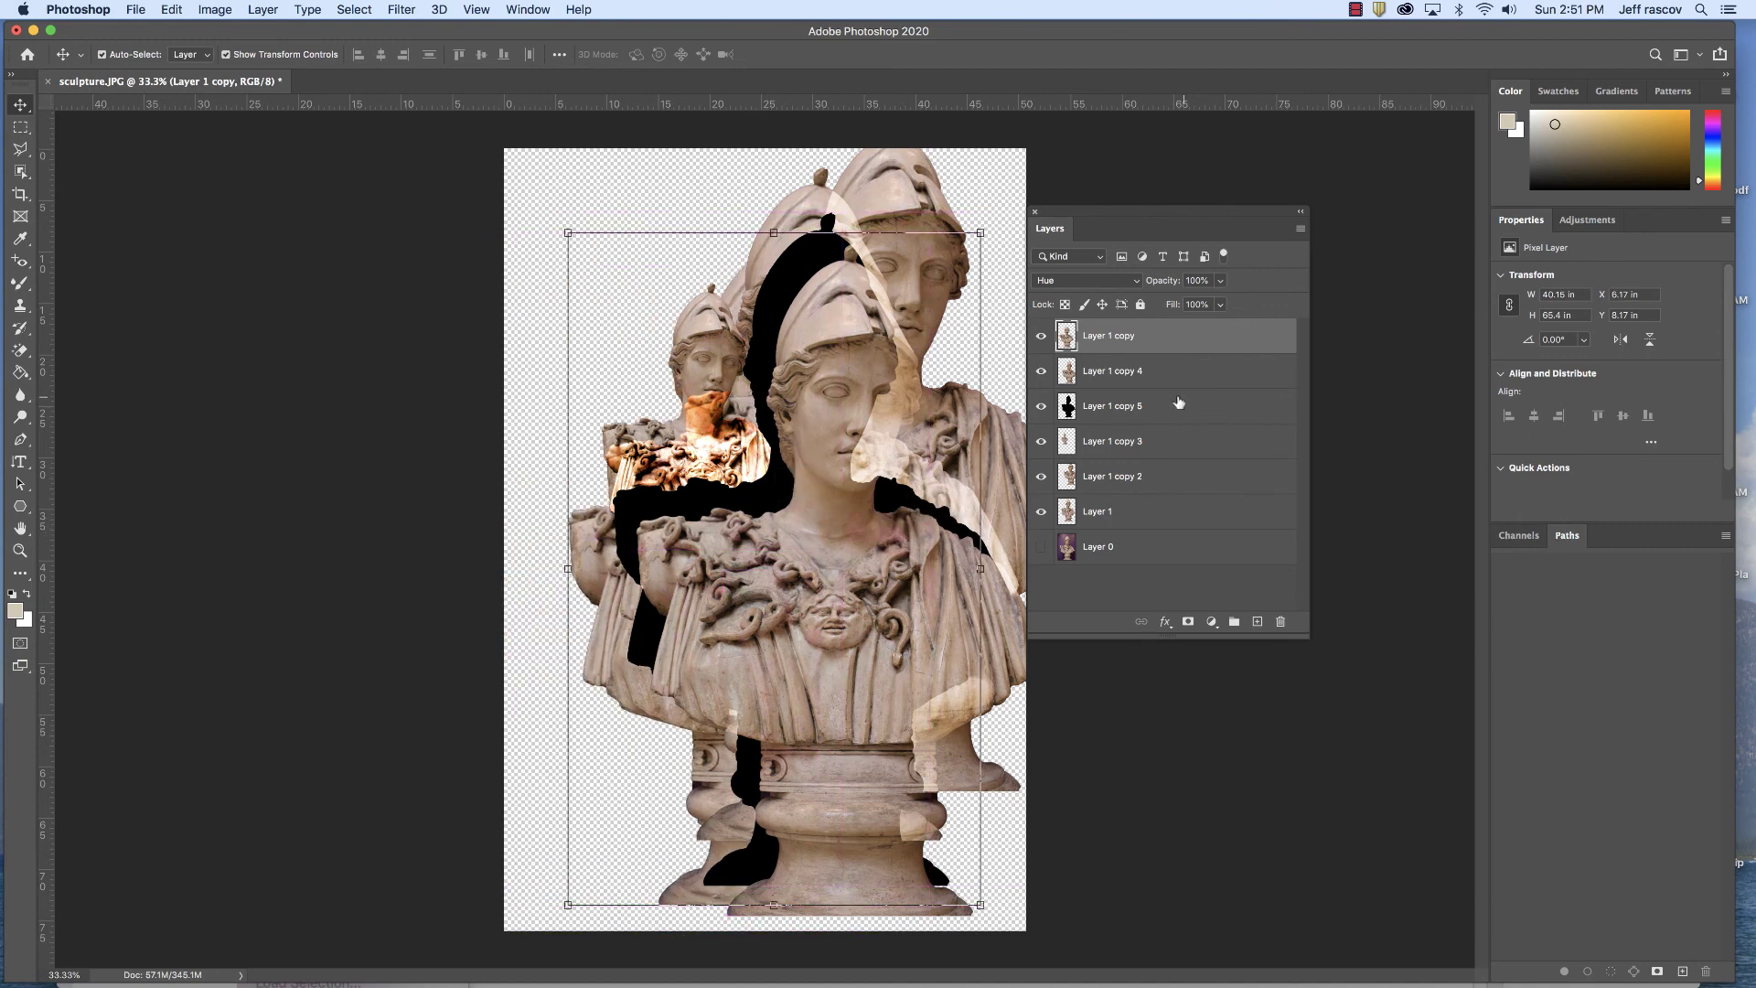
- Try Saturation on Layer 1 copy, settle on Luminosity, and move its bust up and left to about X 5.3 in, Y 5.3 in
click(1095, 285)
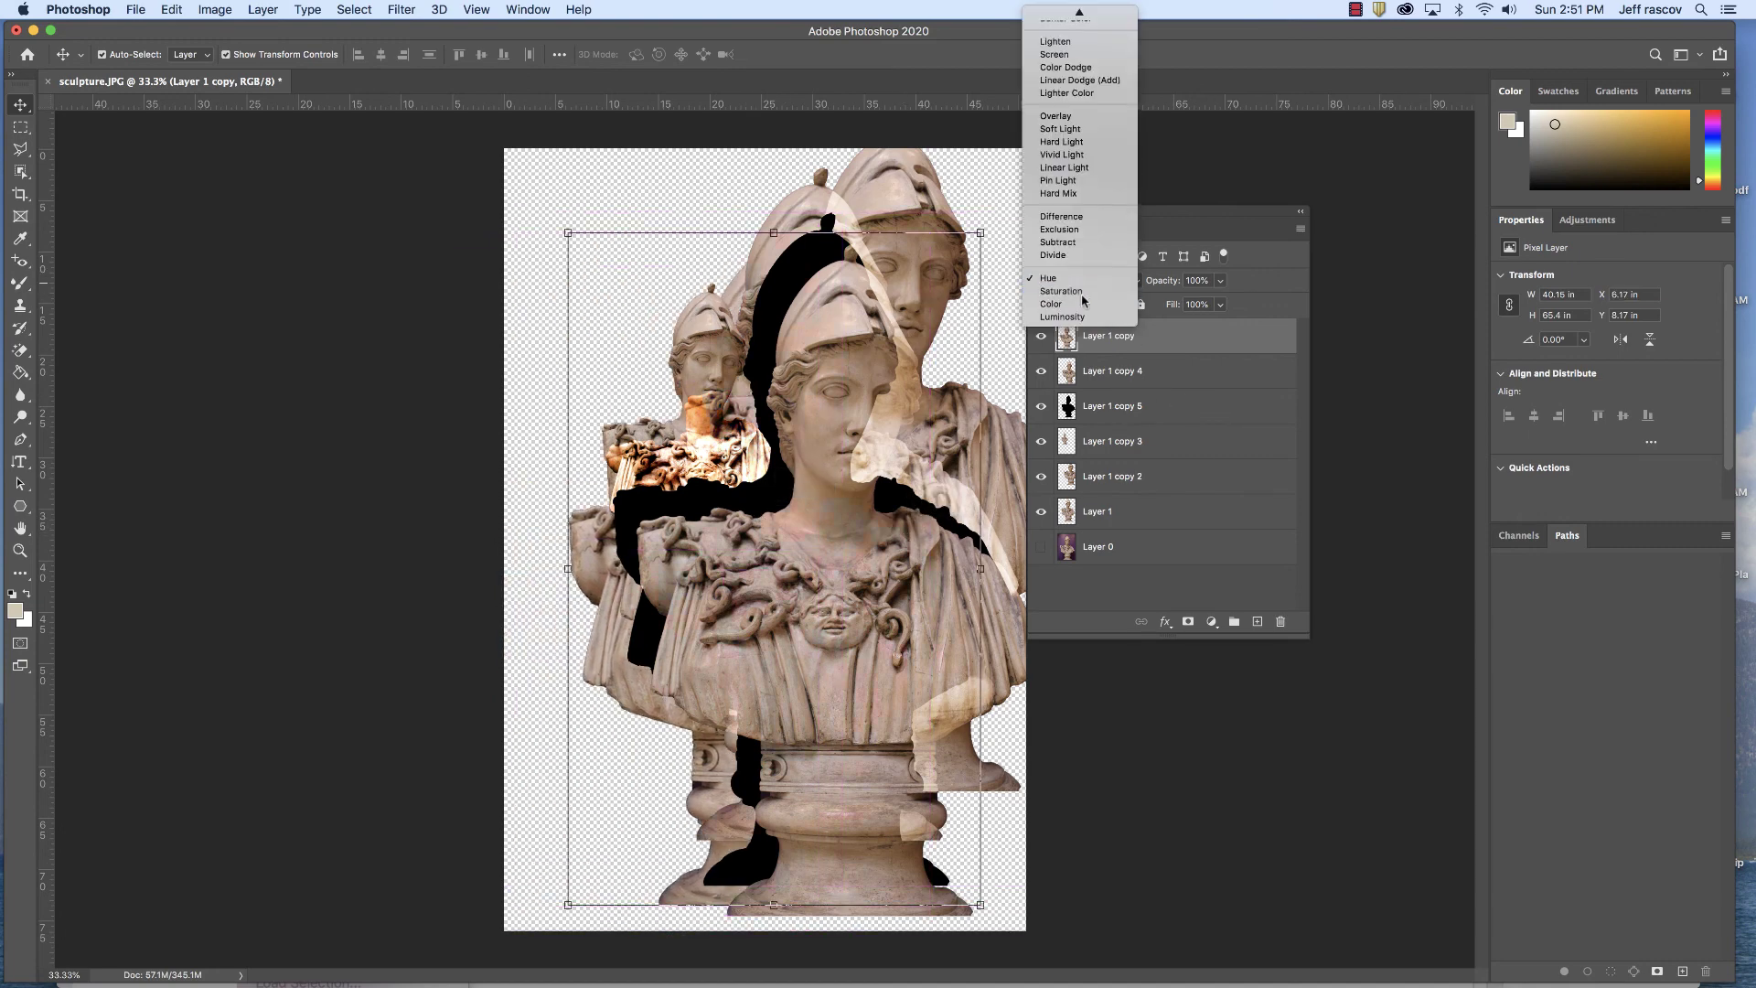
click(1083, 298)
click(1097, 281)
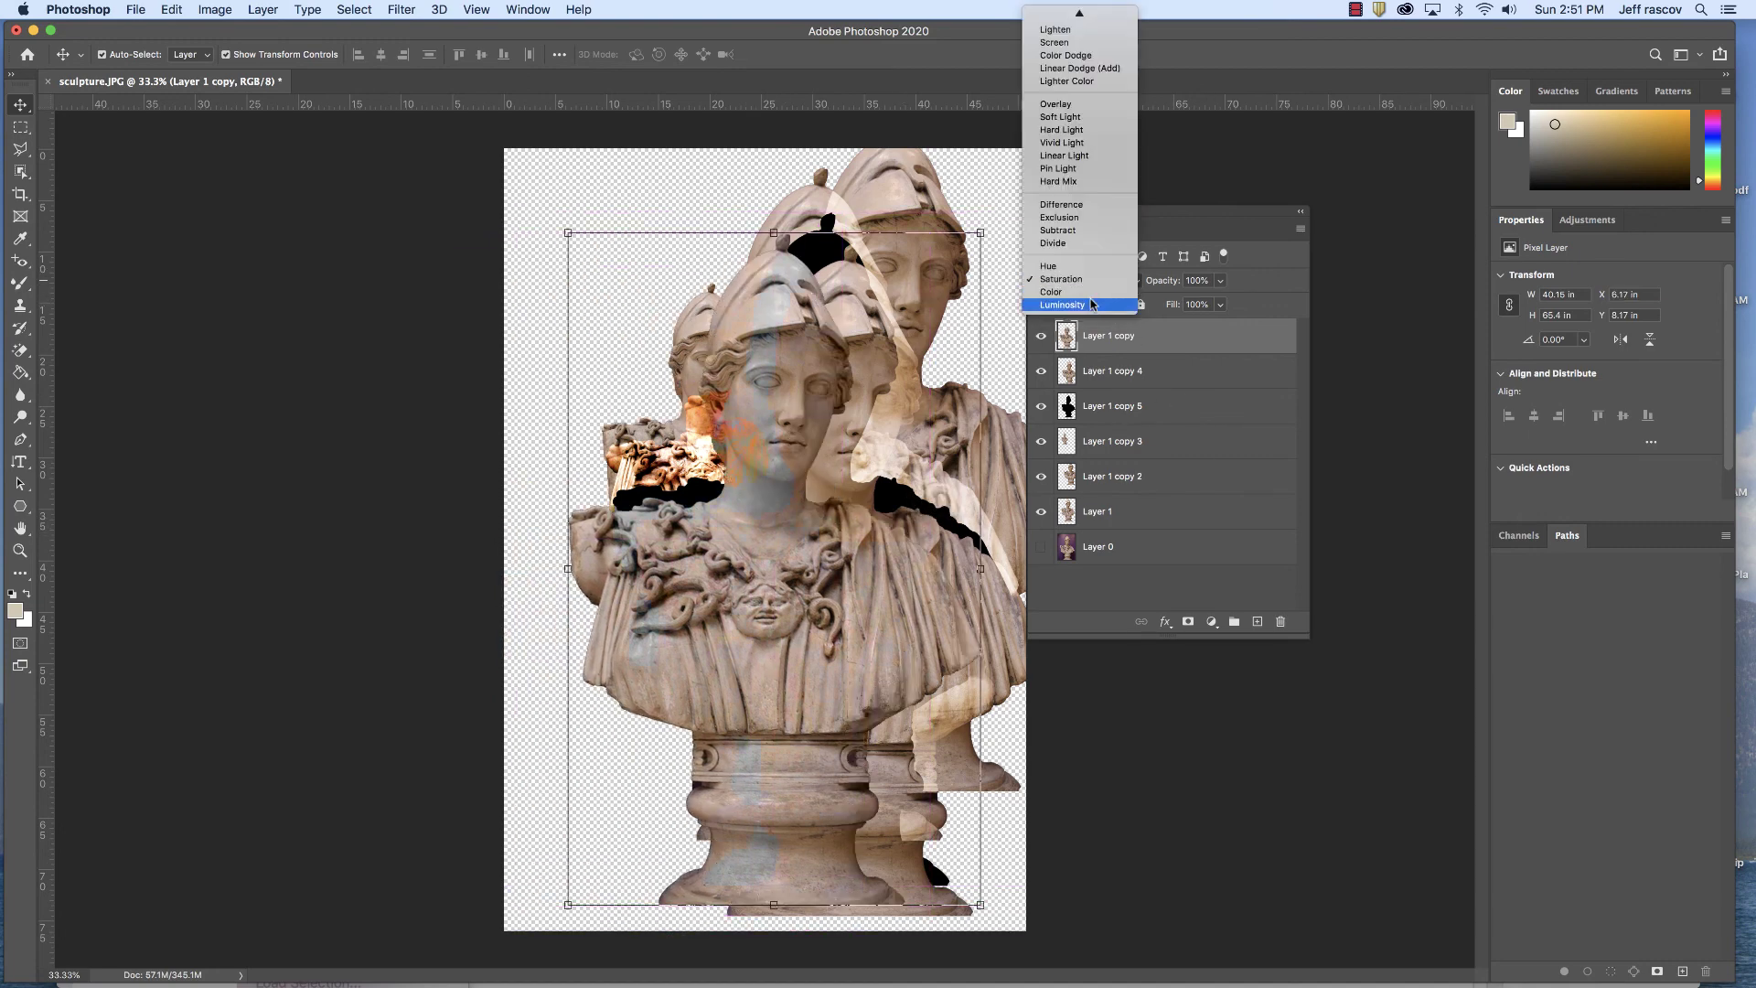
click(1092, 305)
drag(805, 403, 767, 364)
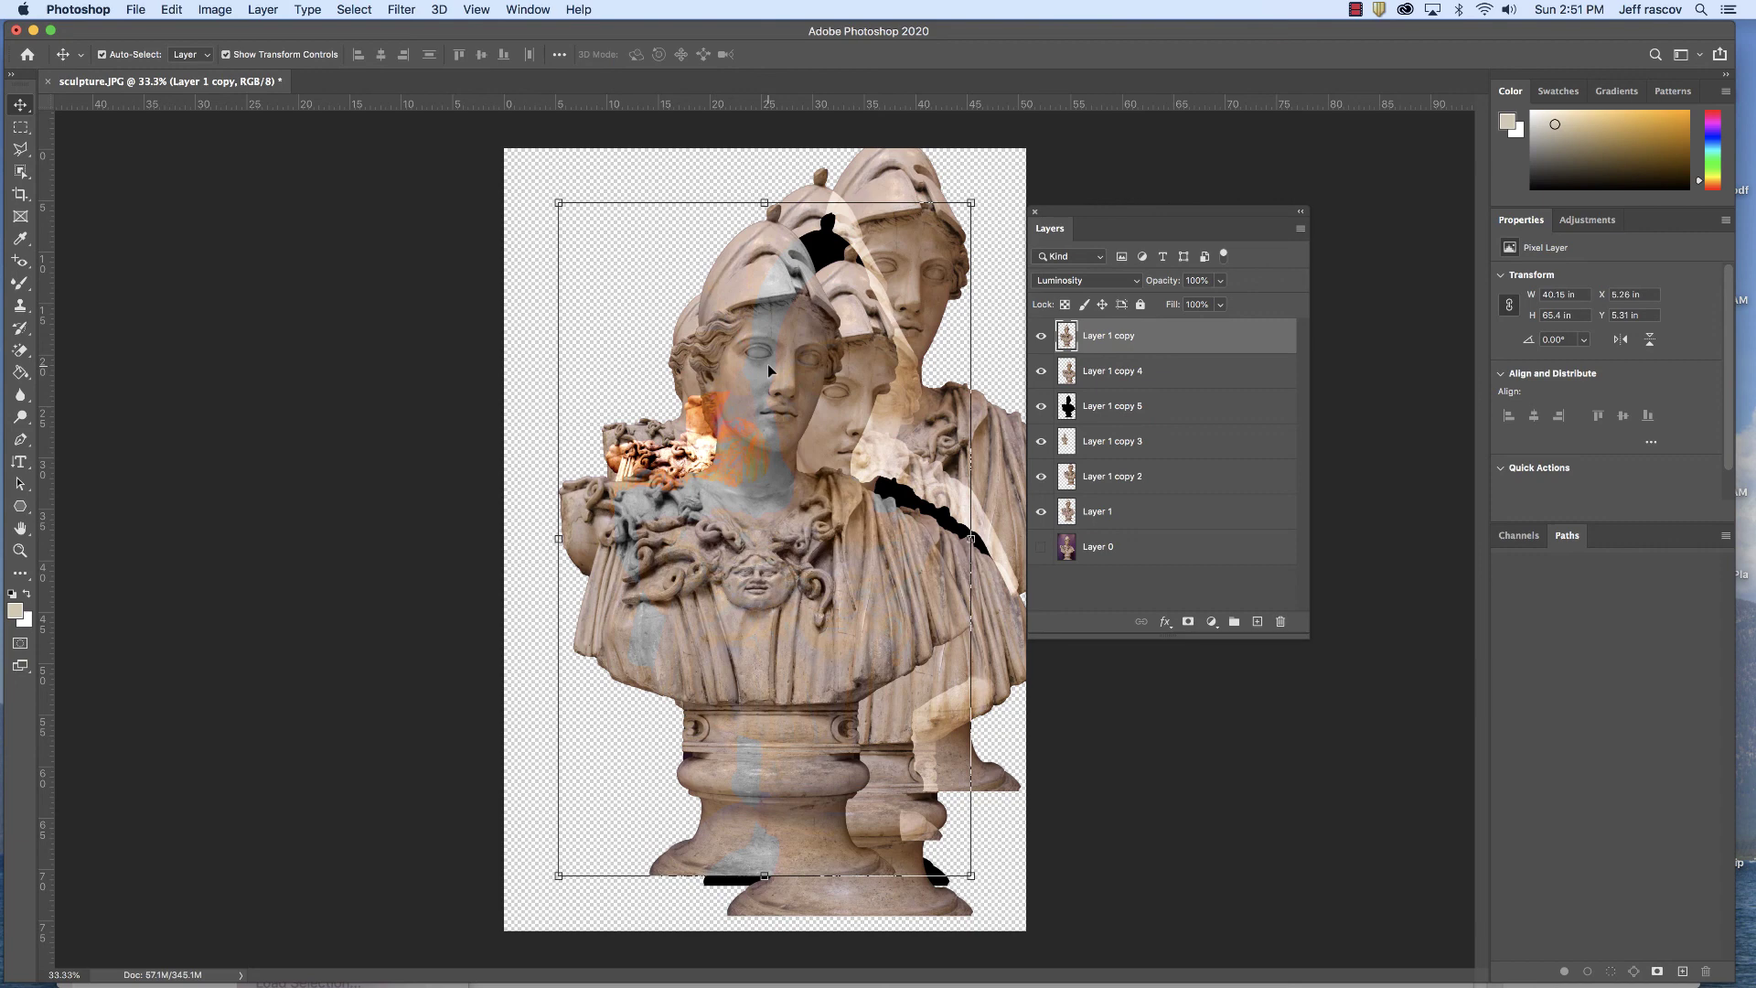